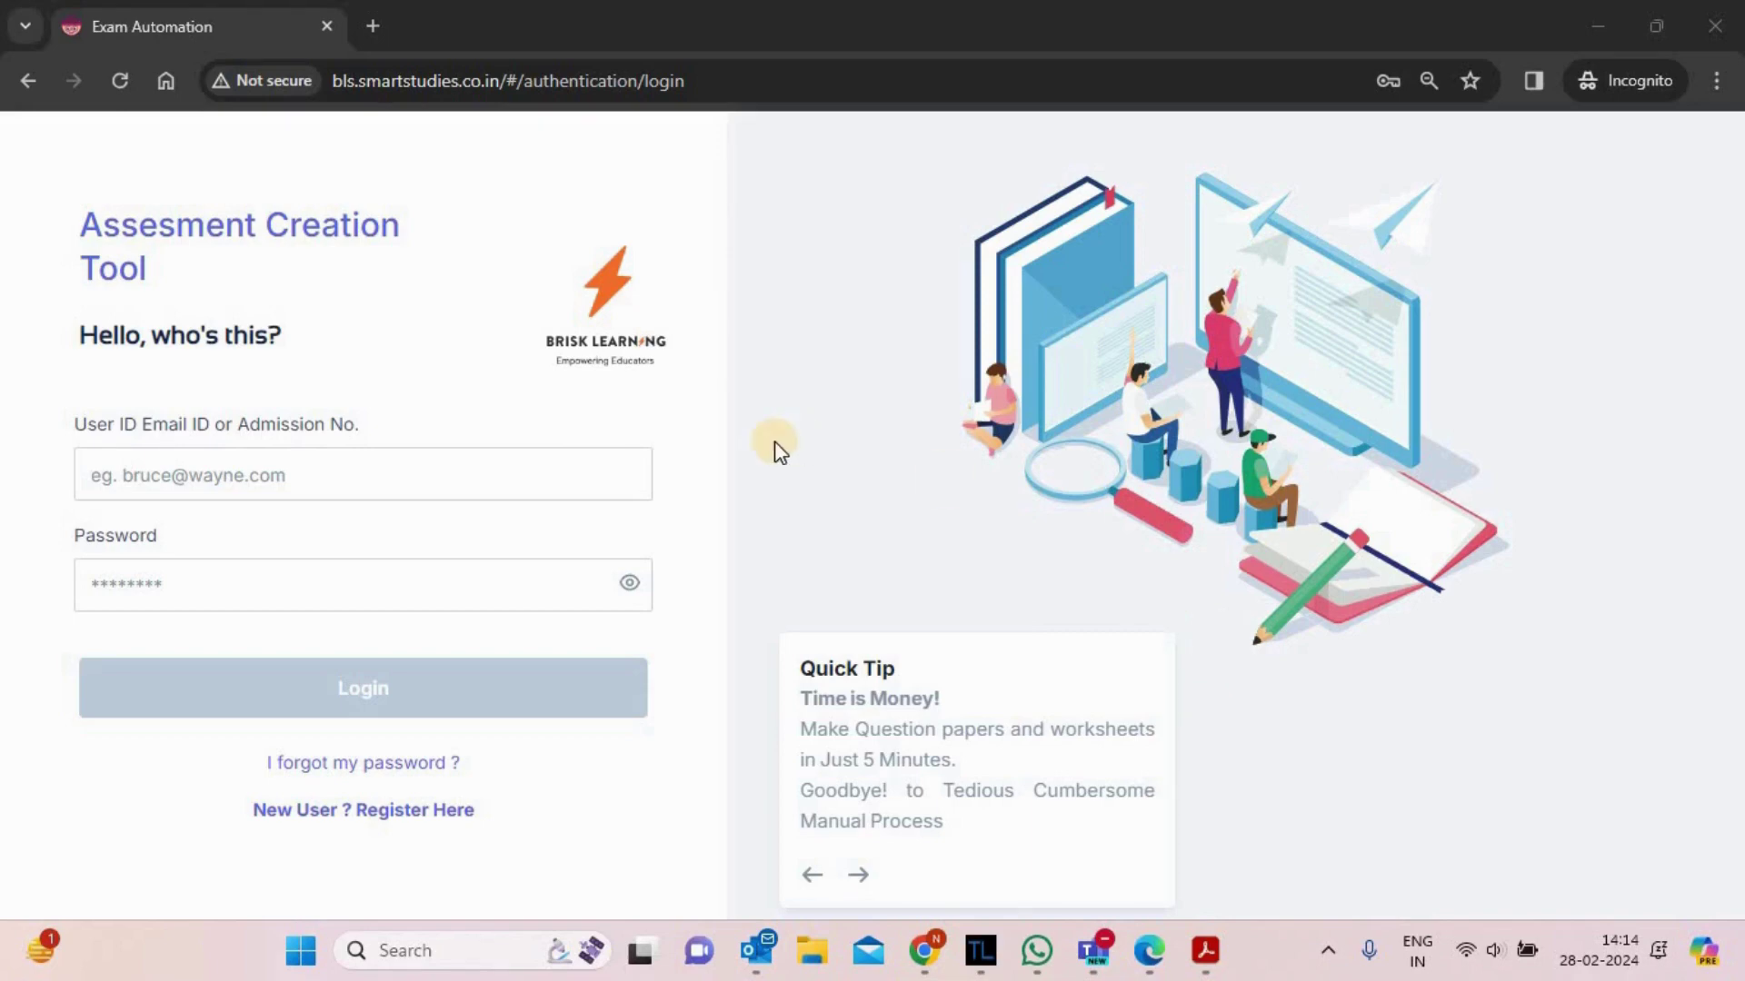
- Log in with the saved Chrome autofill account to reach the Class Test/Exam dashboard
click(376, 478)
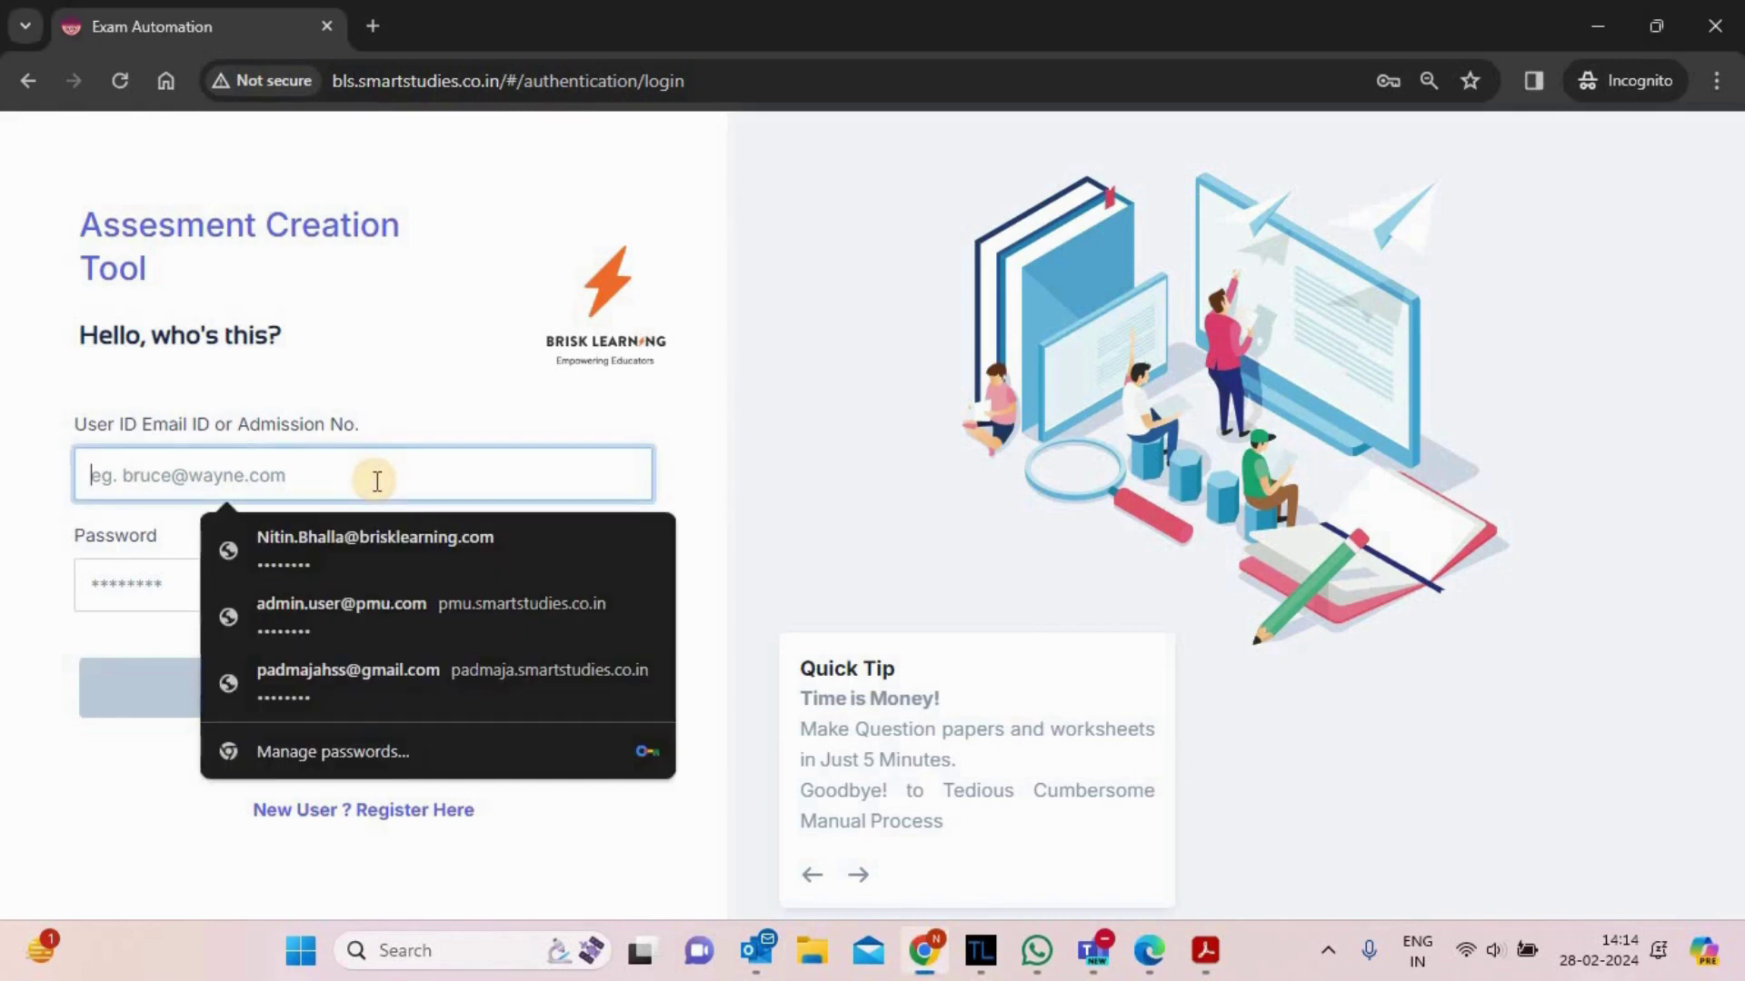
click(365, 549)
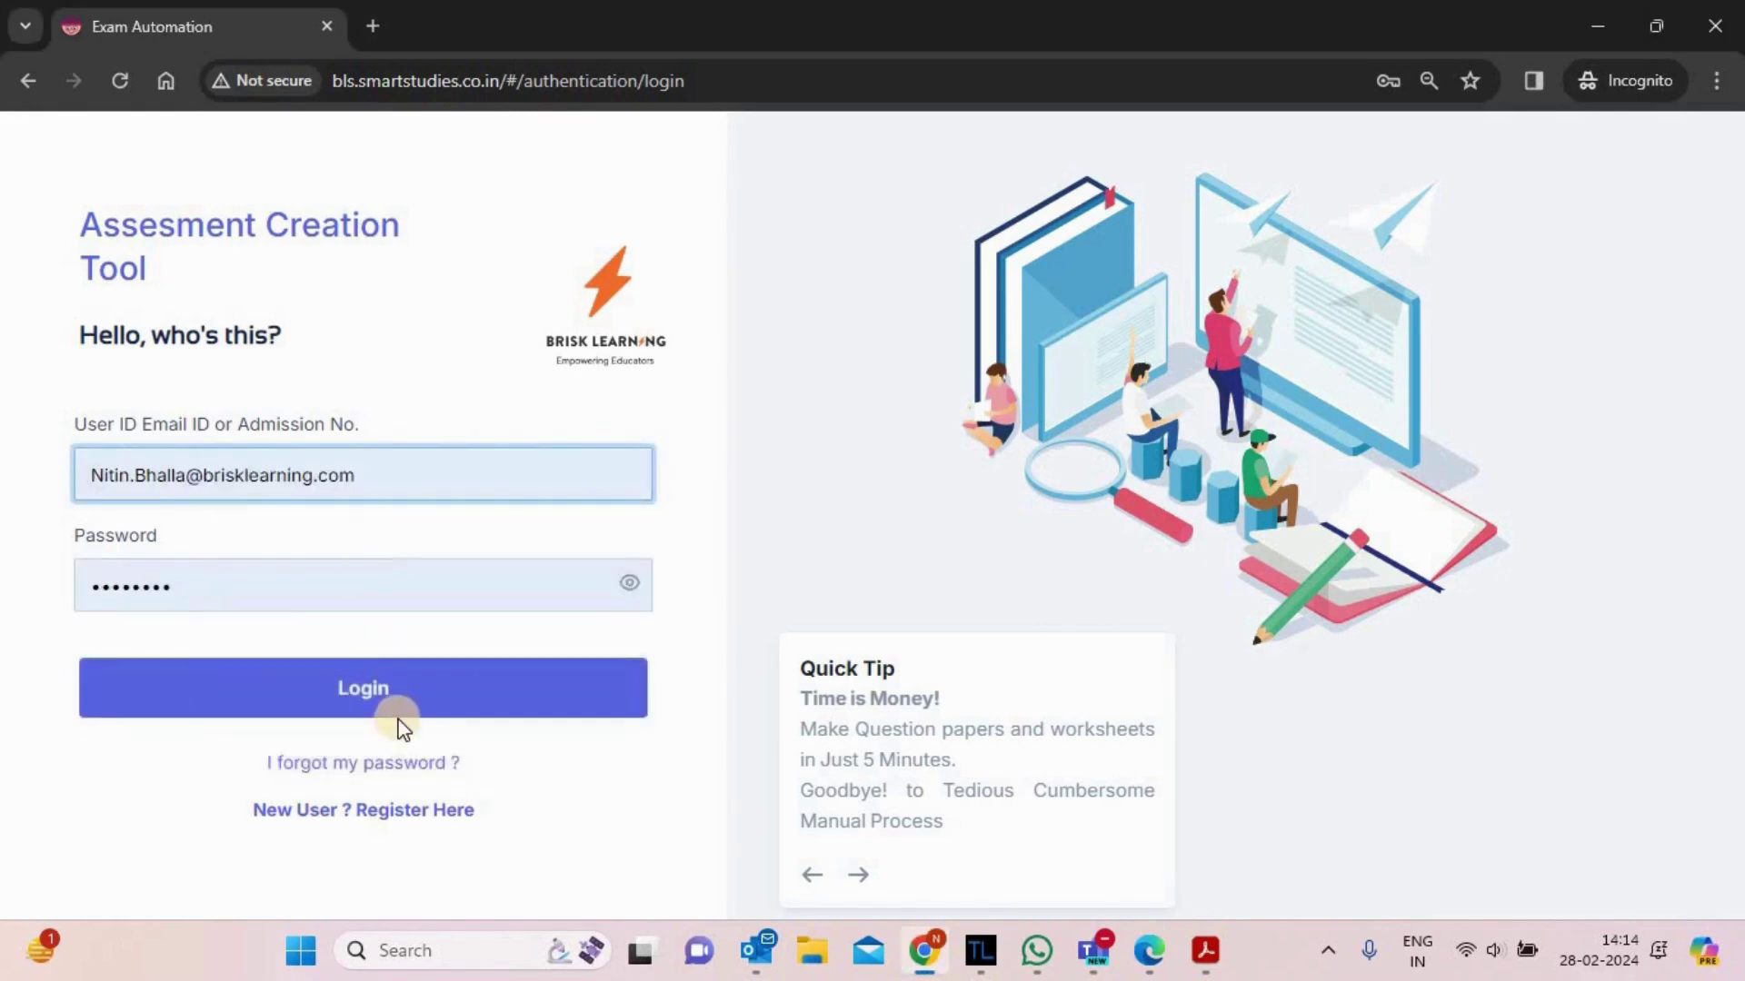
click(400, 725)
click(343, 576)
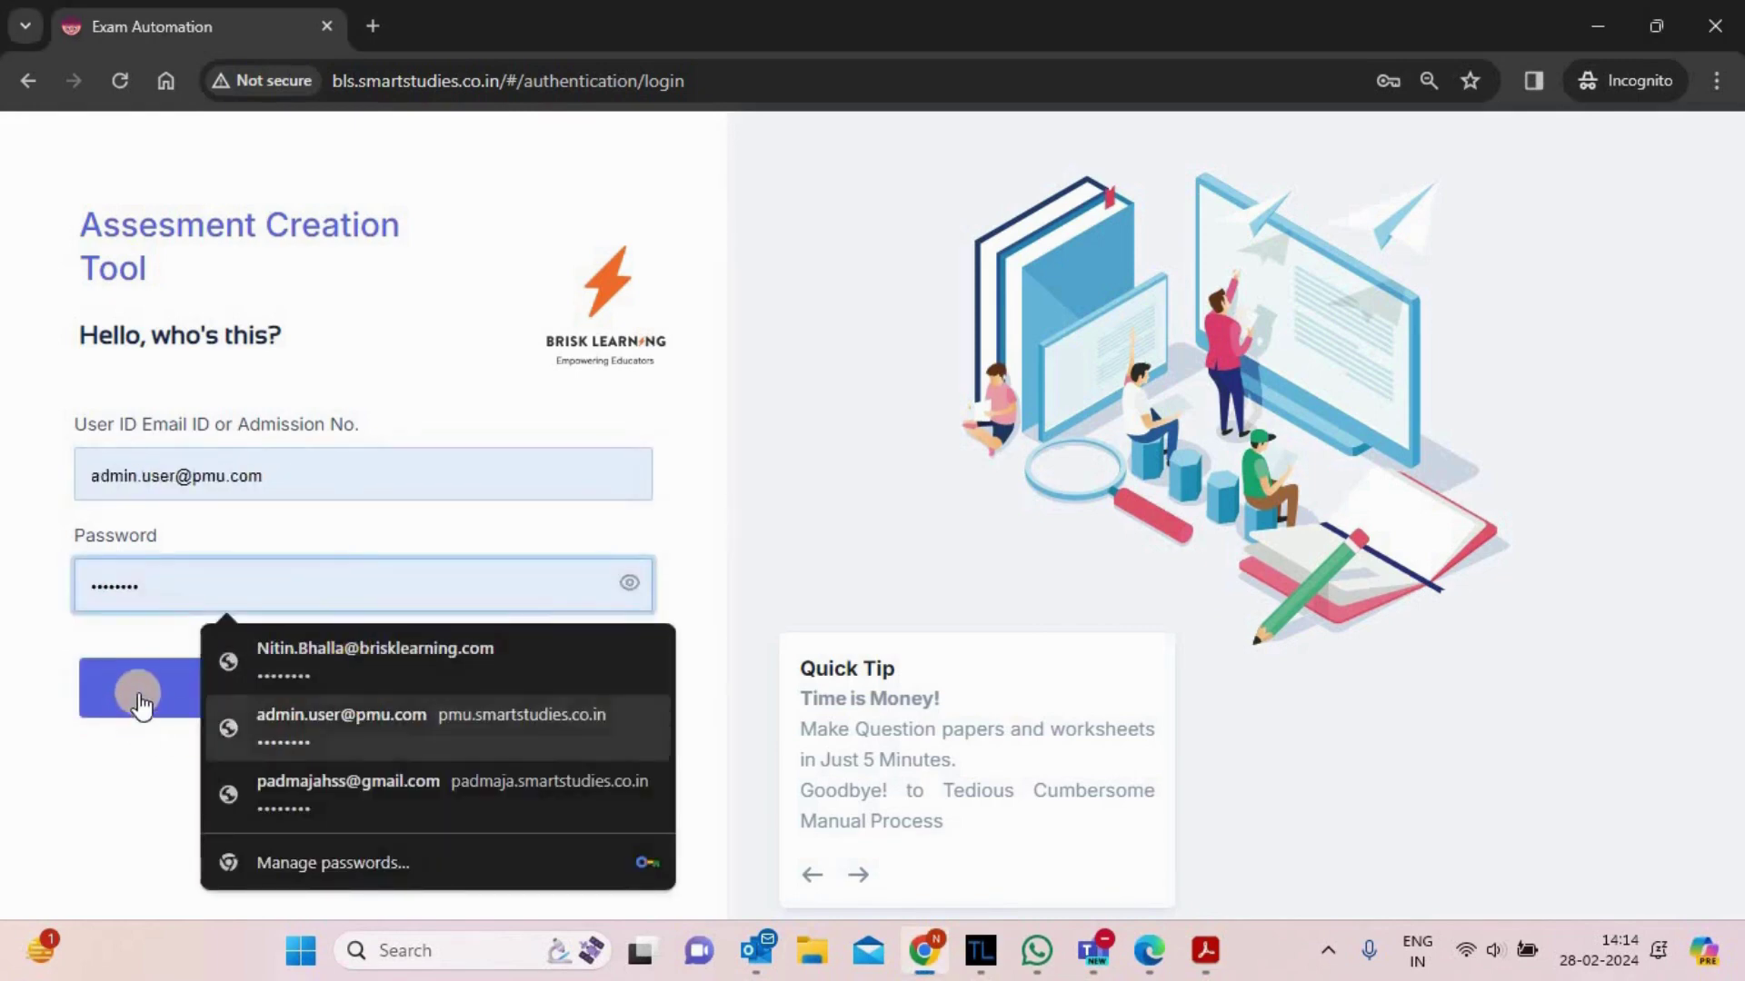
click(141, 705)
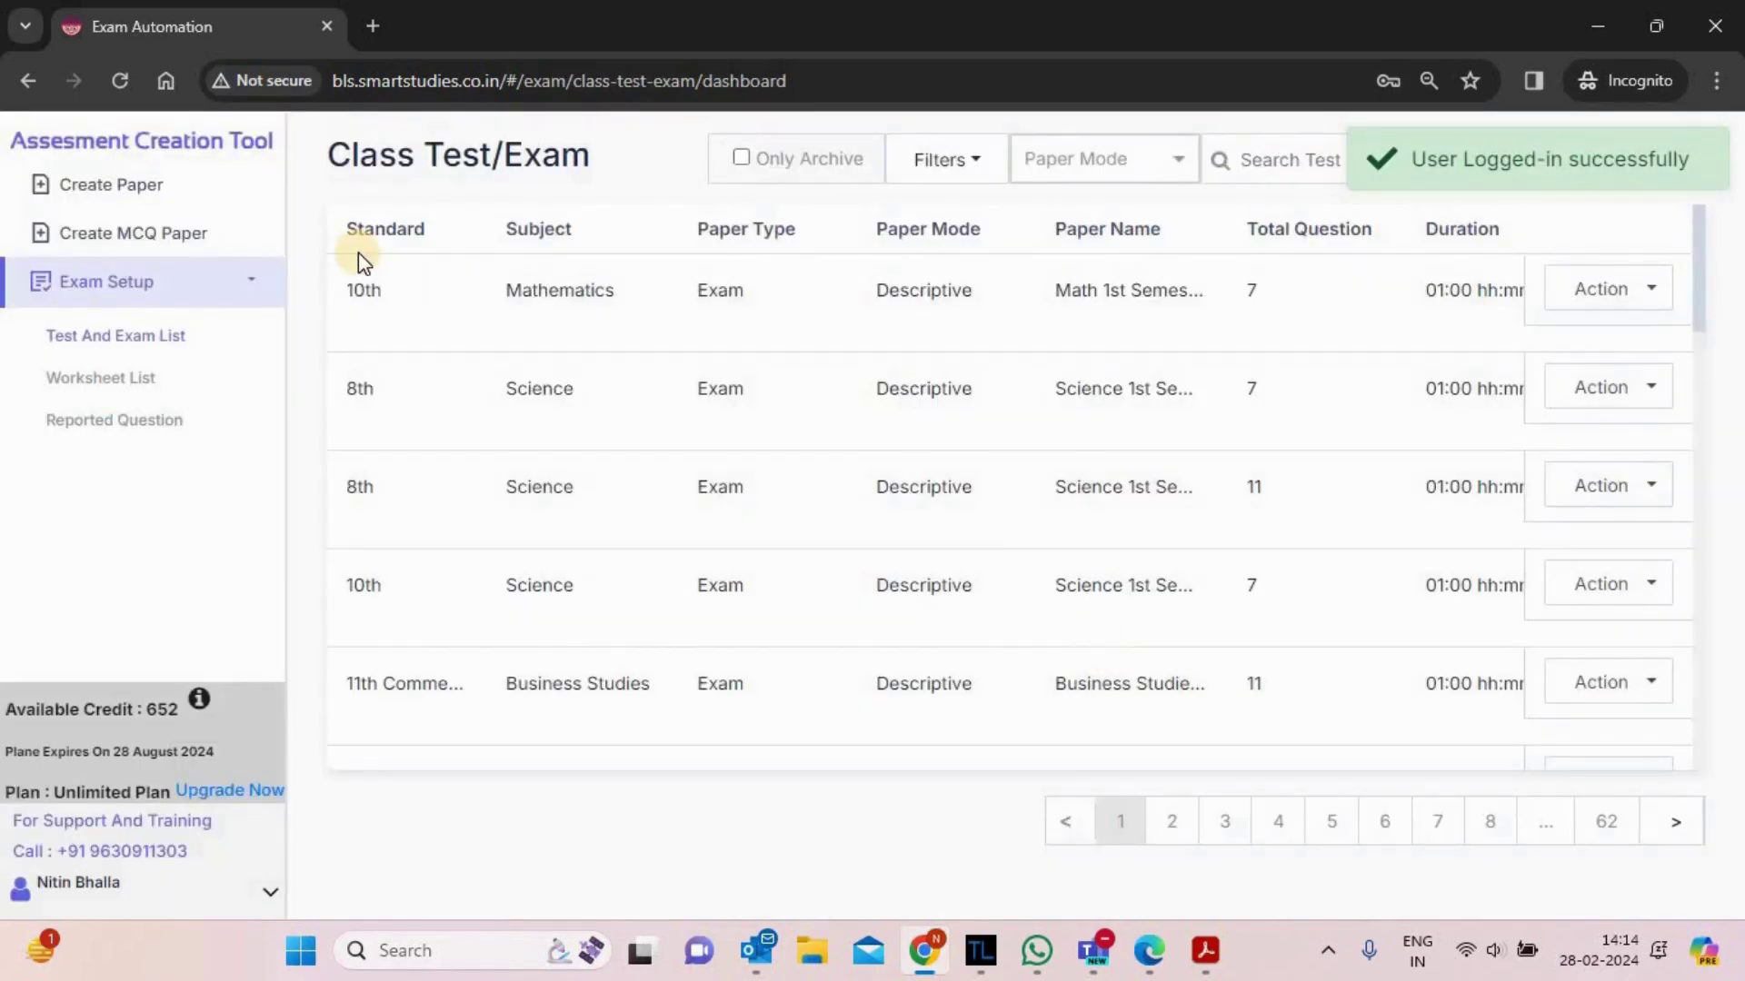
- Open Create Paper, view the Worksheet tab, then return to the Exam/Test details form
click(123, 186)
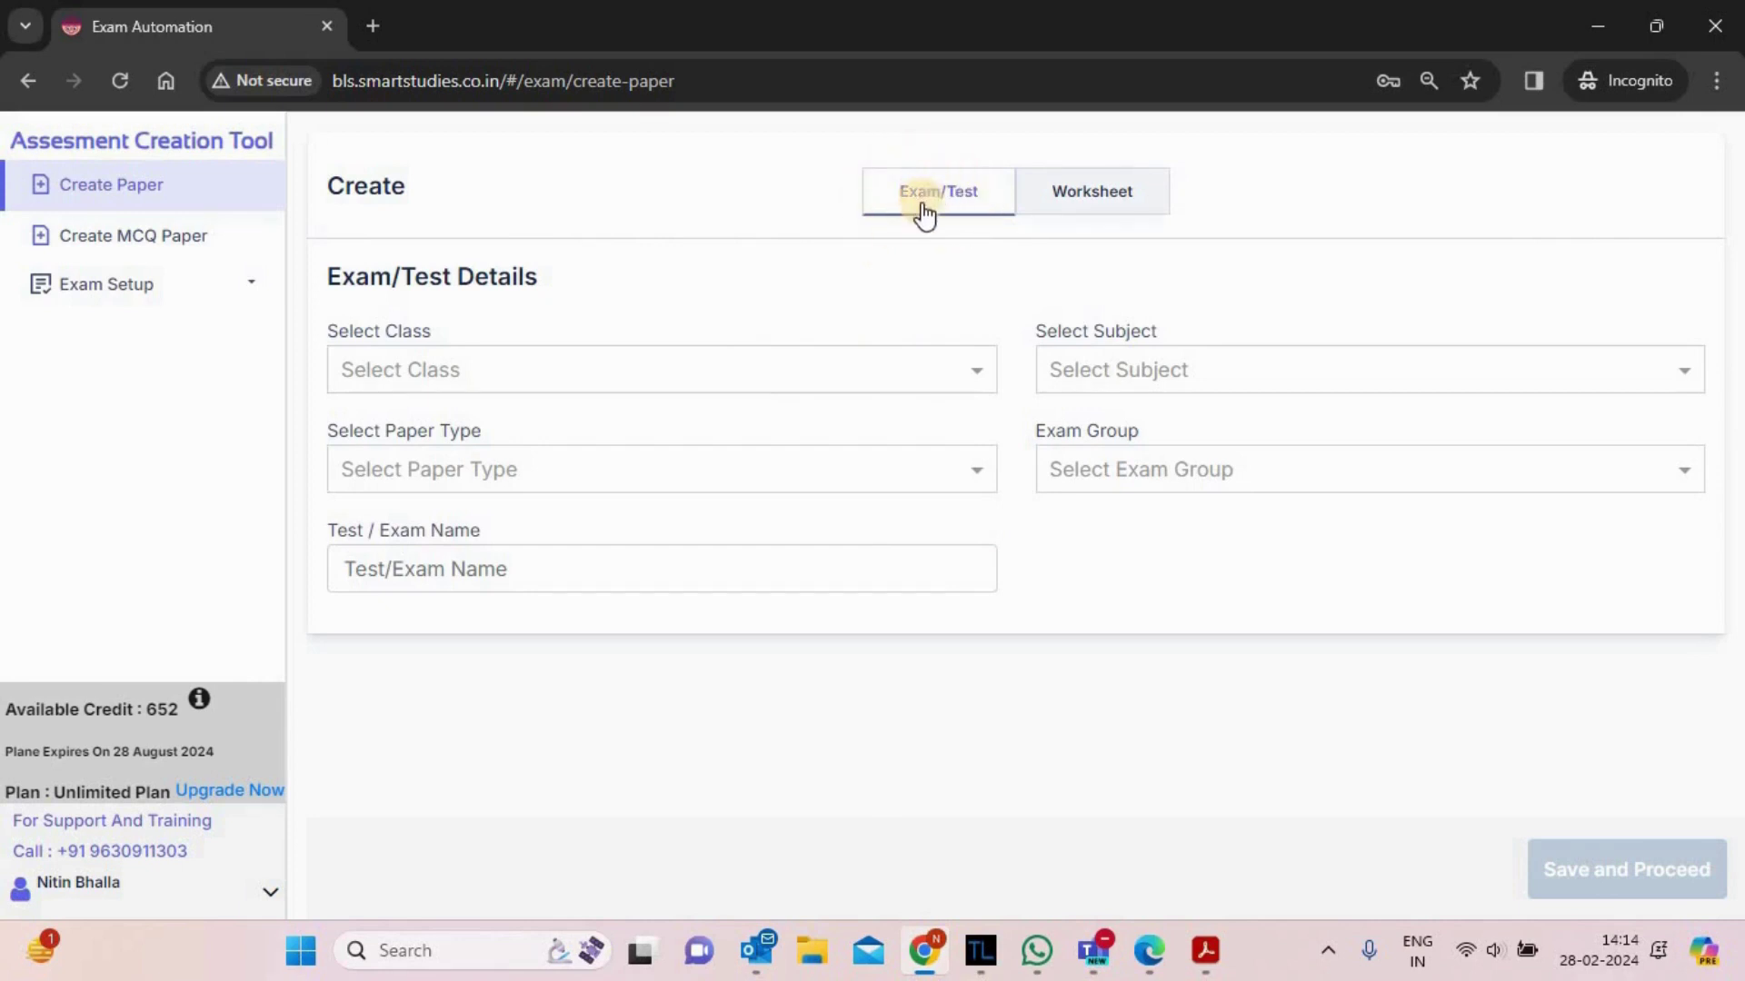
click(1127, 209)
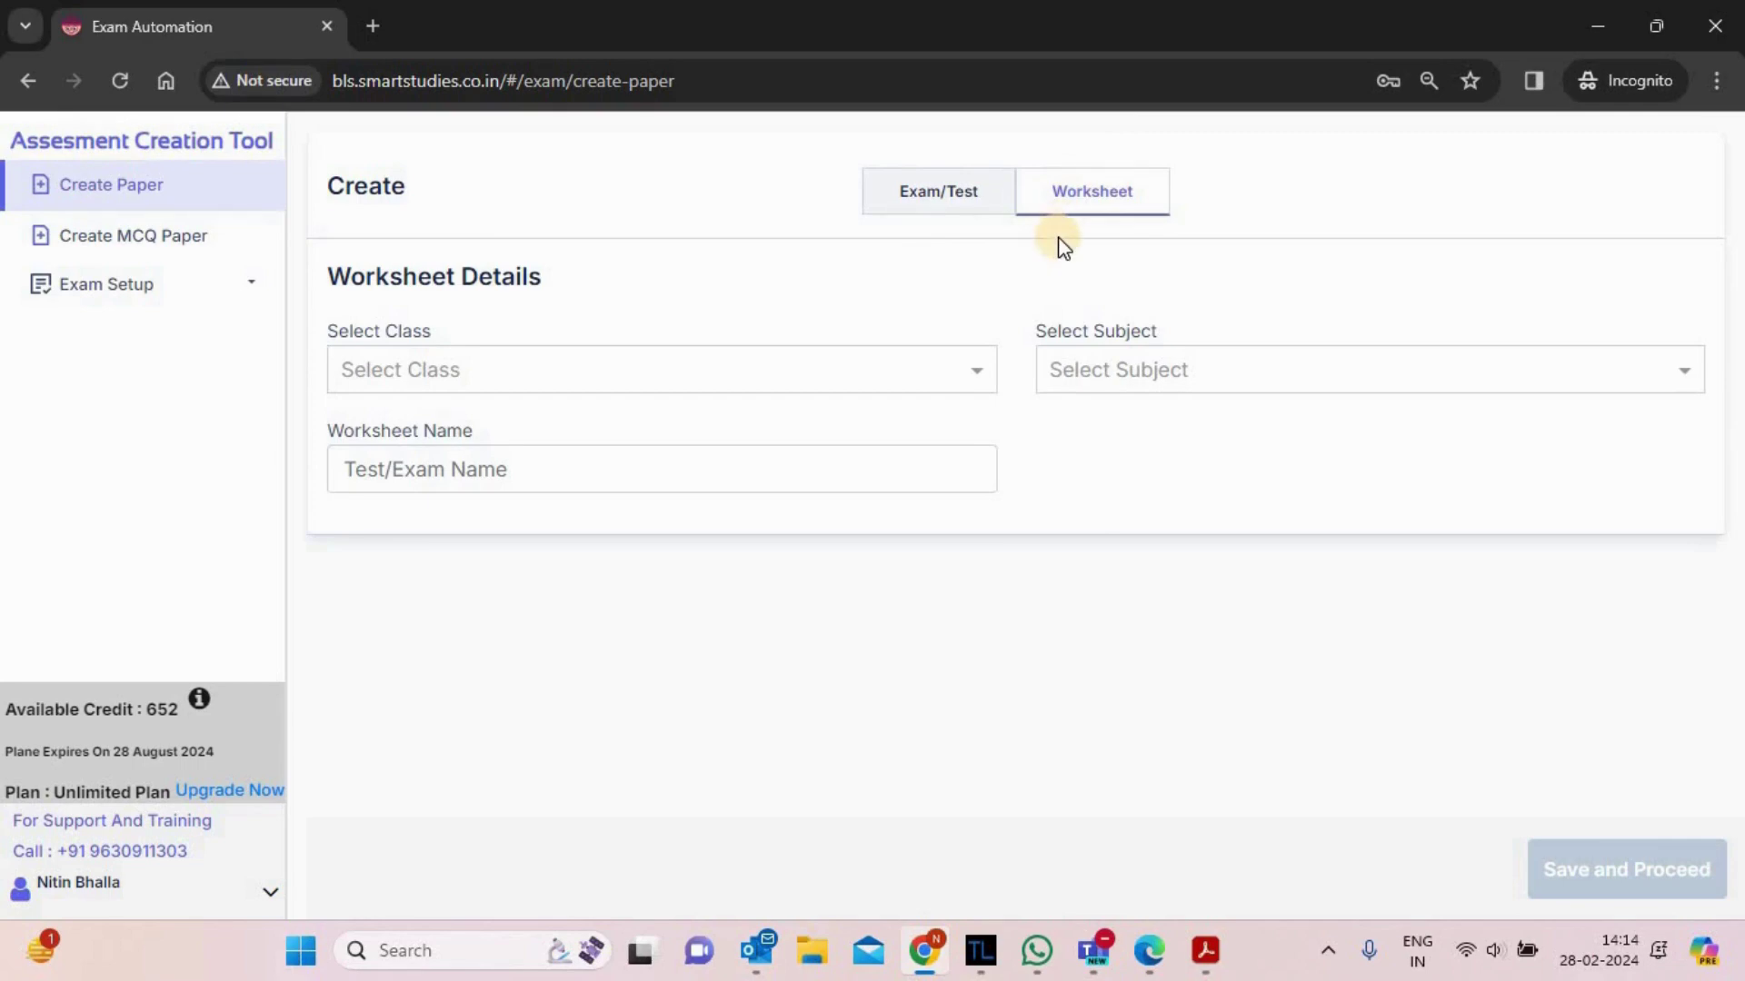
click(936, 187)
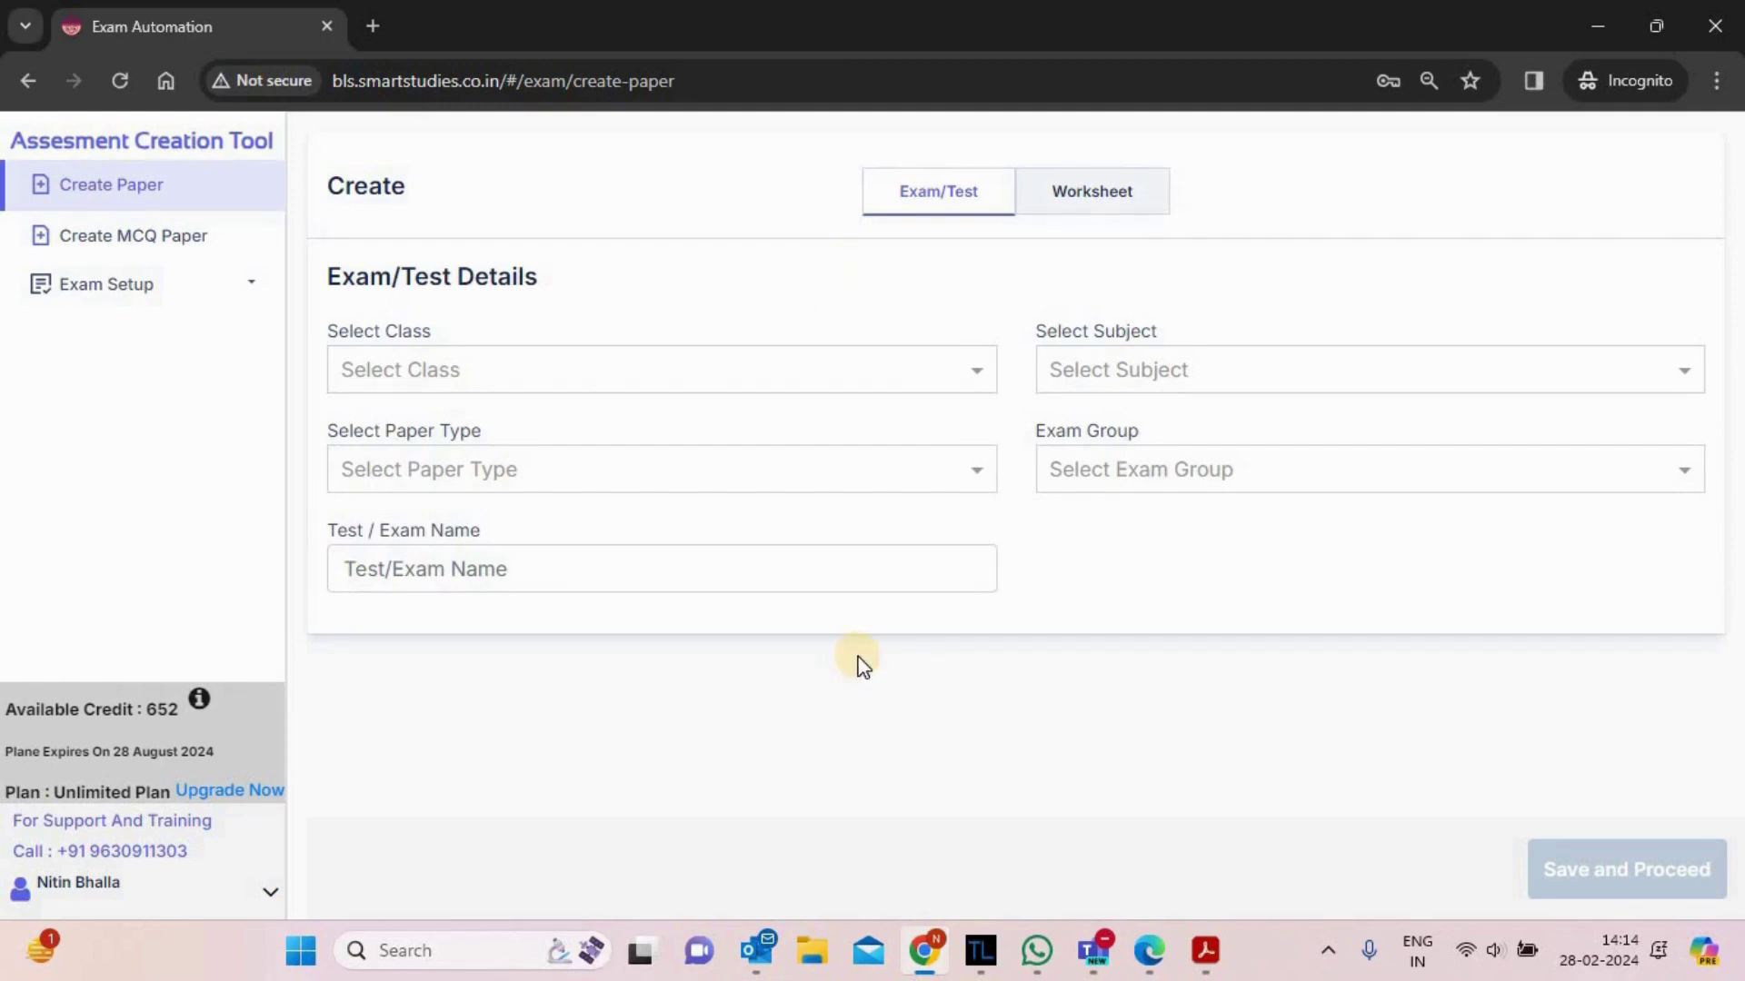
click(565, 369)
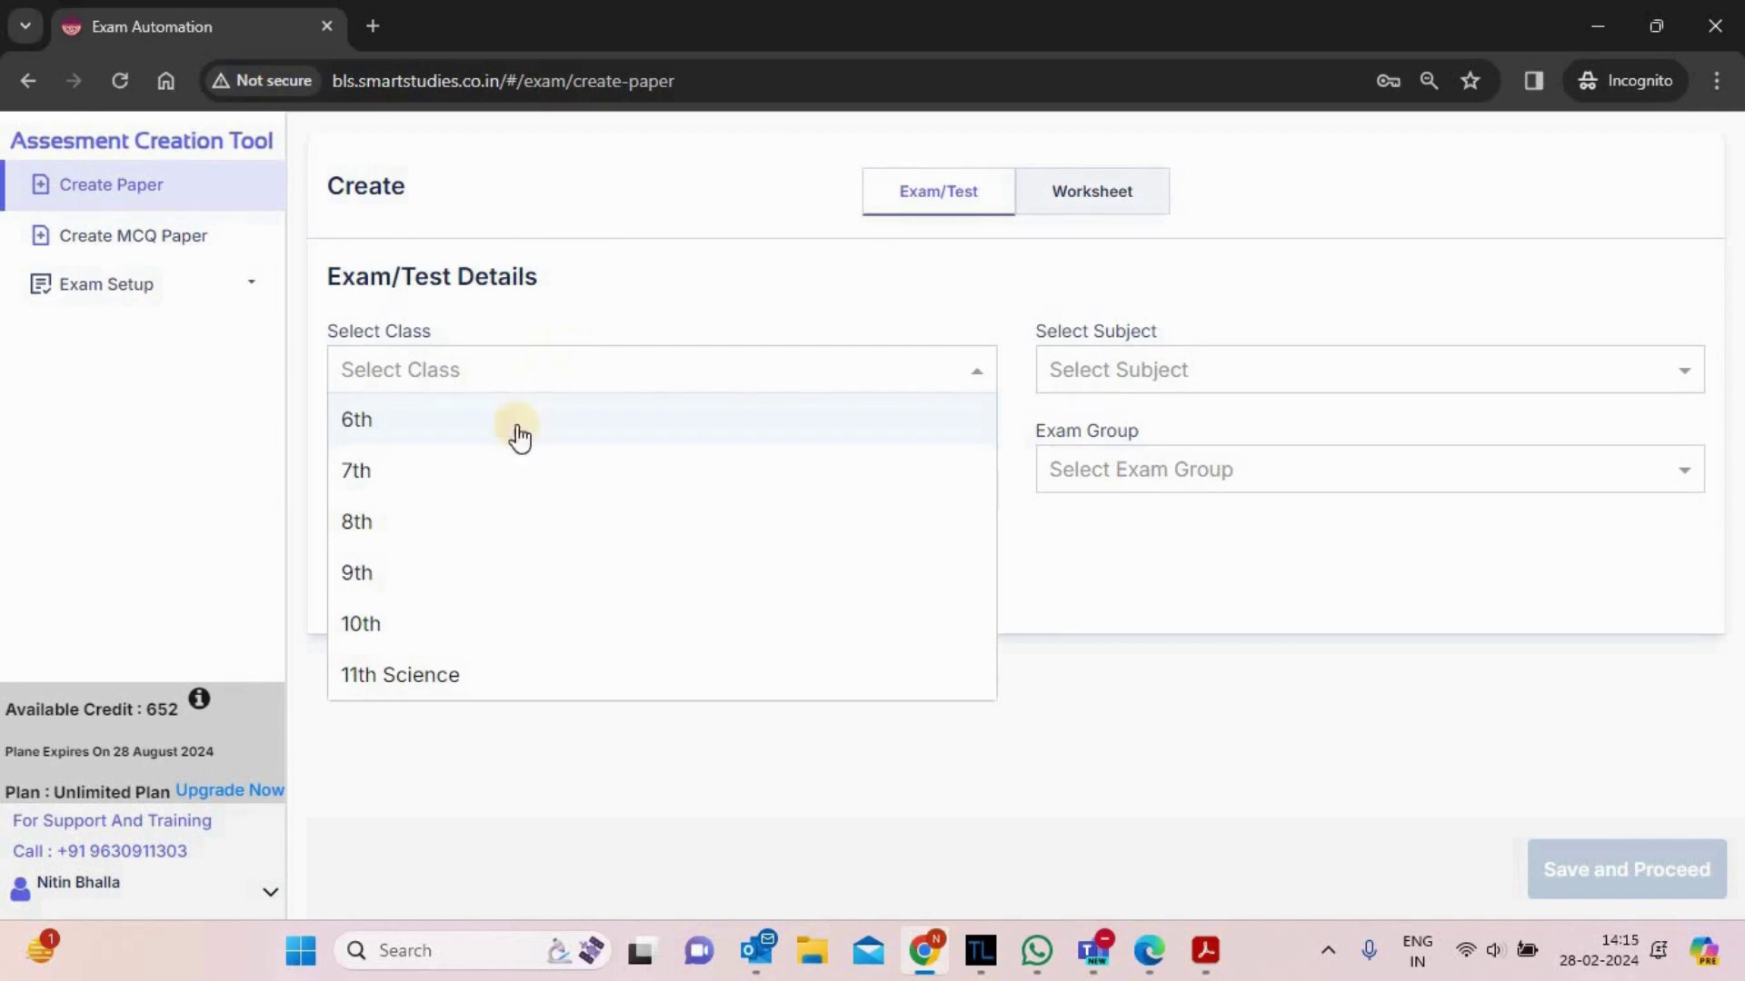
- Choose Class 10th, subject Mathematics, paper type Exam and exam group Annual Exam
click(421, 627)
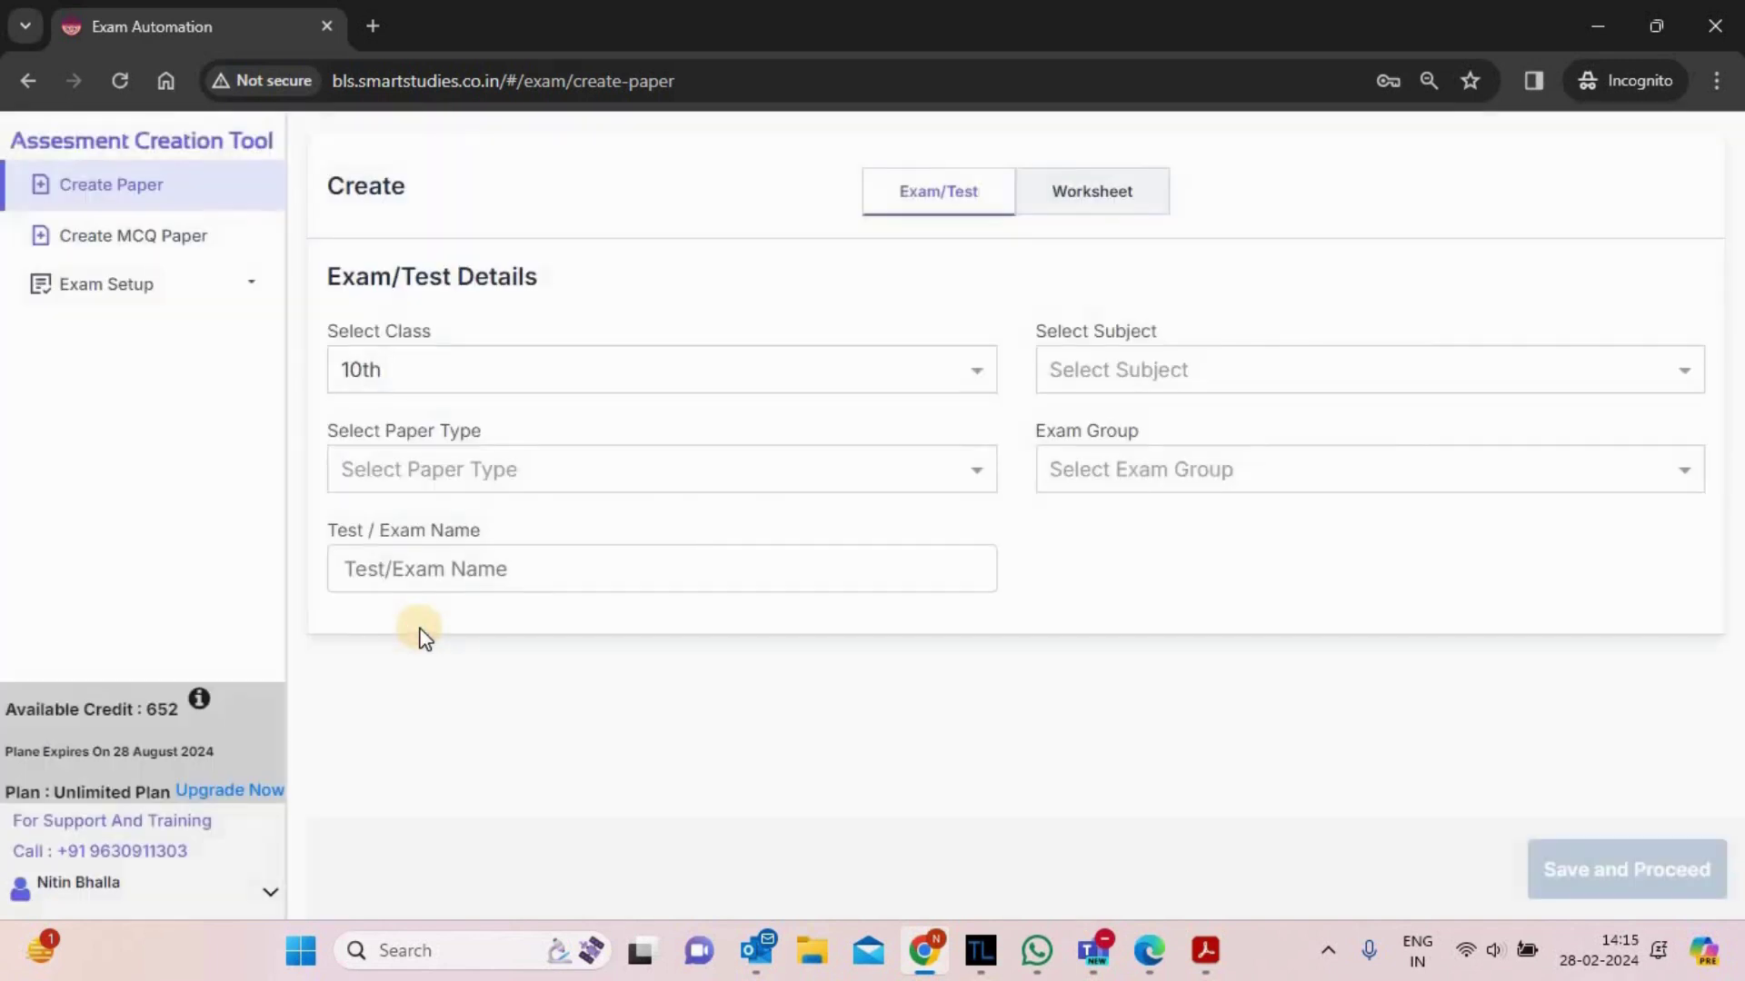
click(1354, 372)
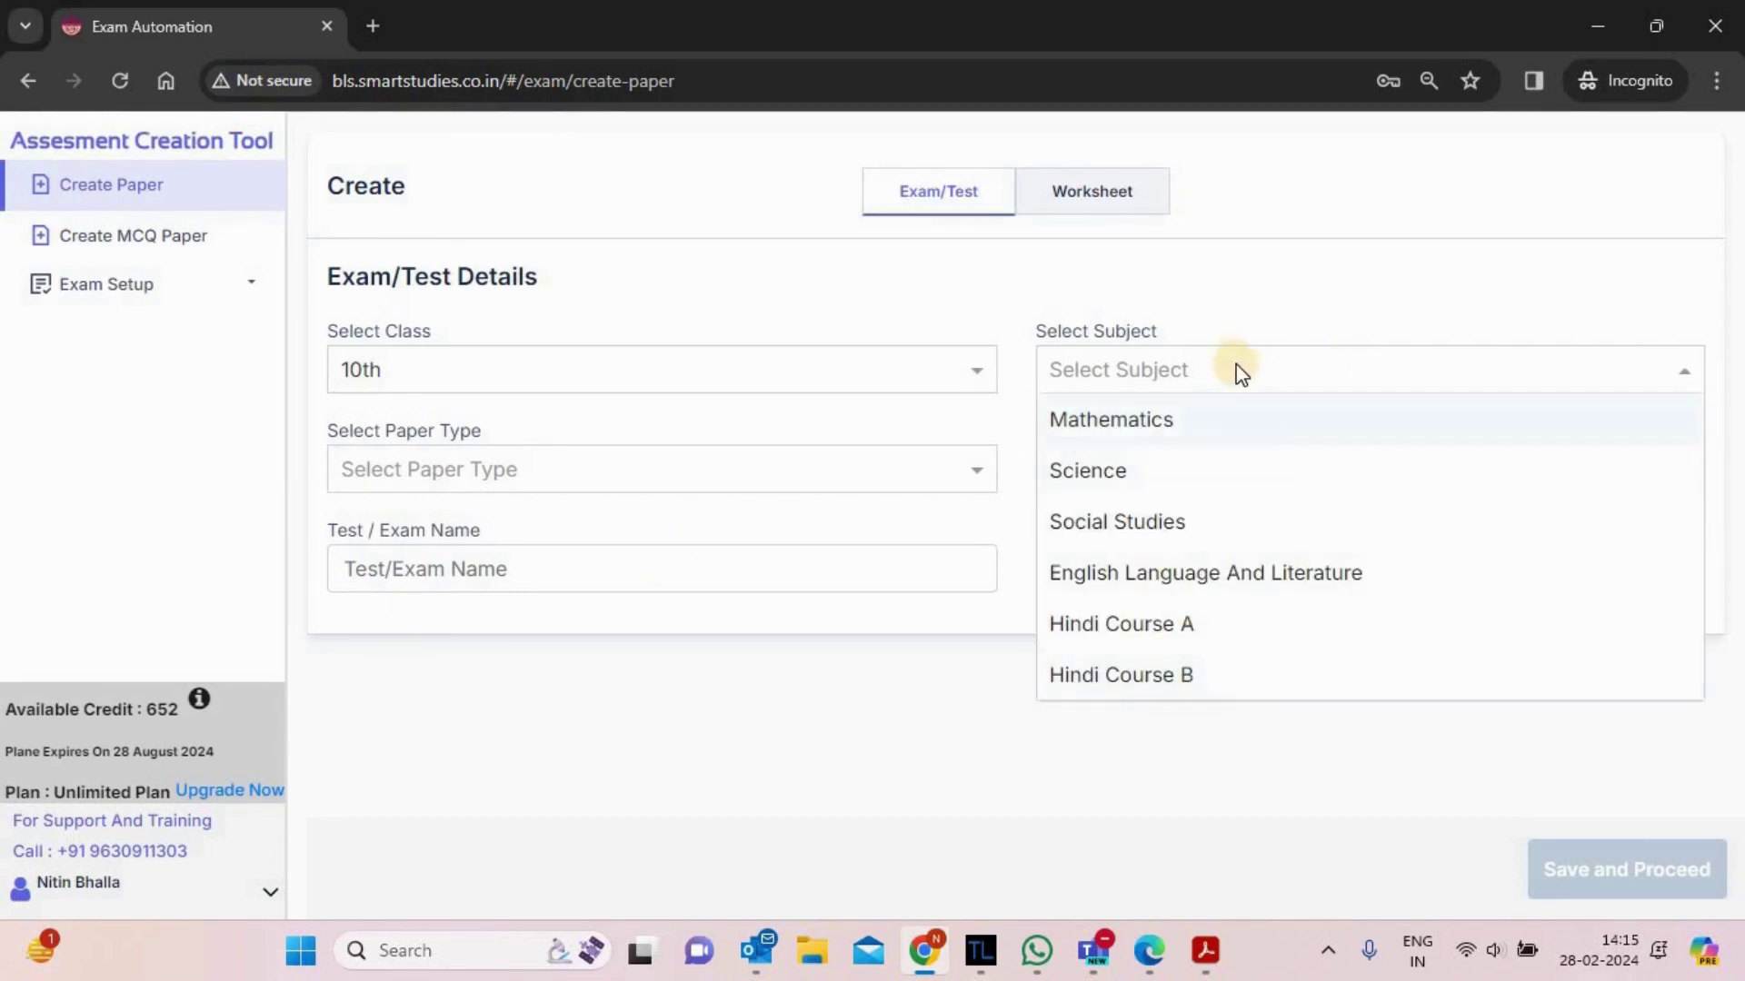
click(1147, 422)
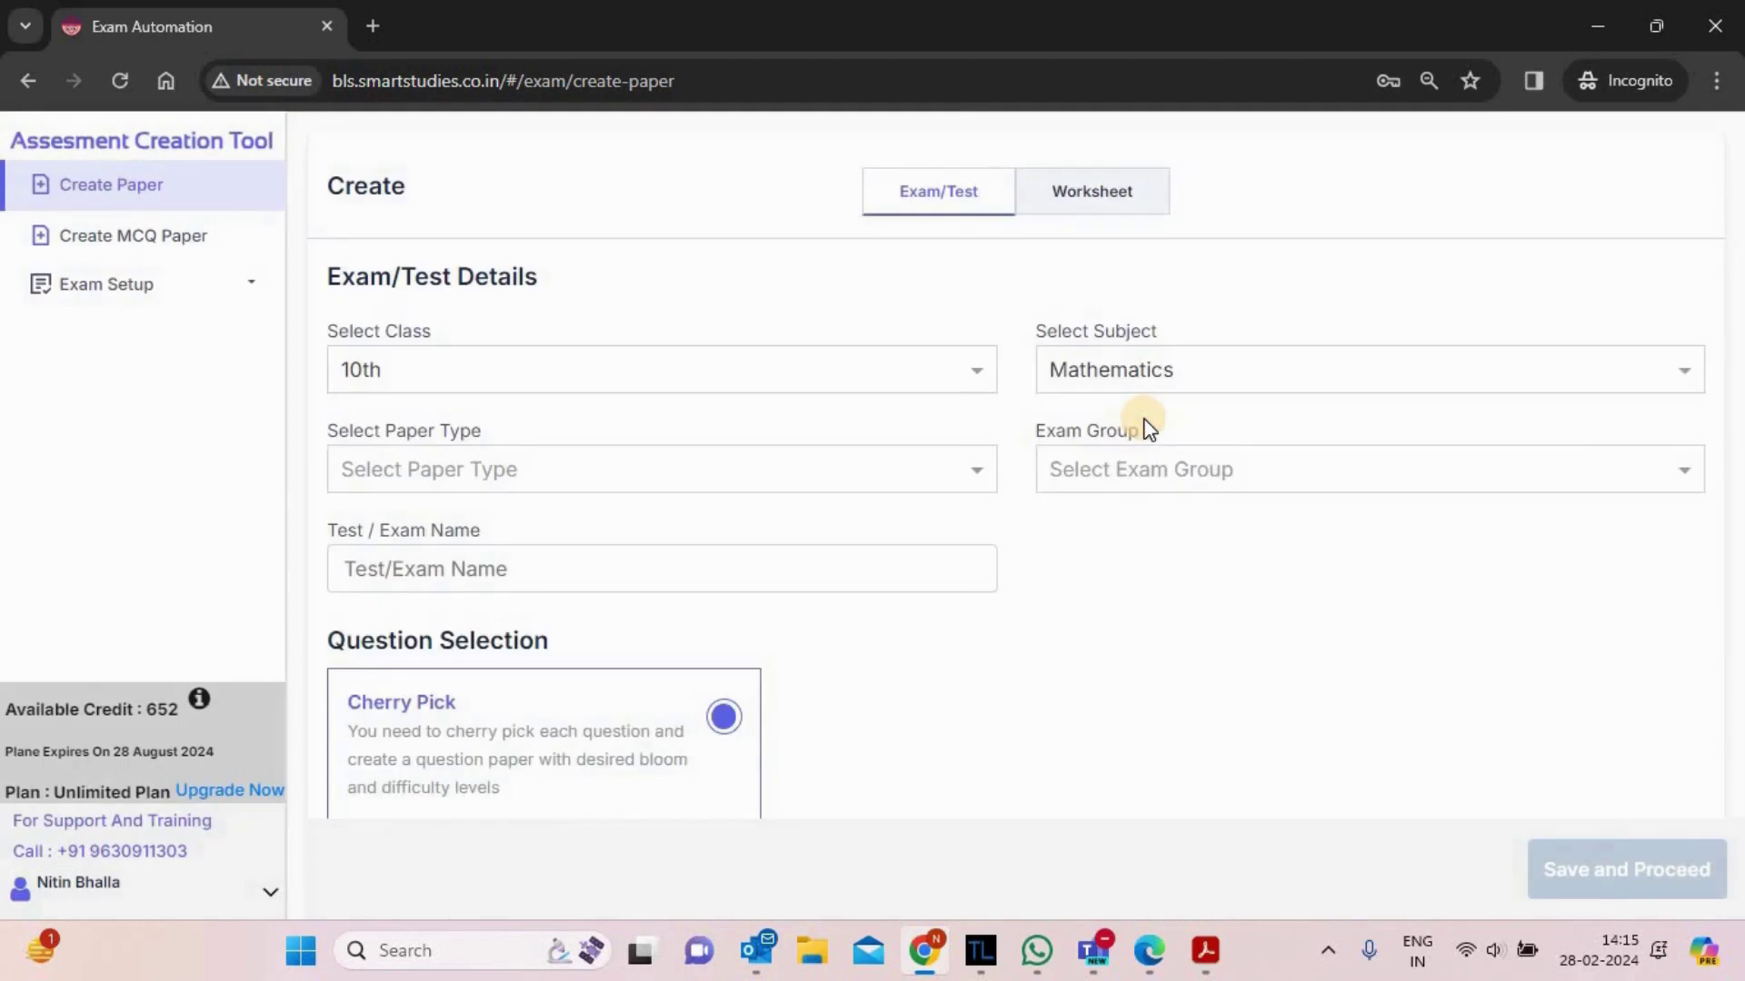
click(663, 461)
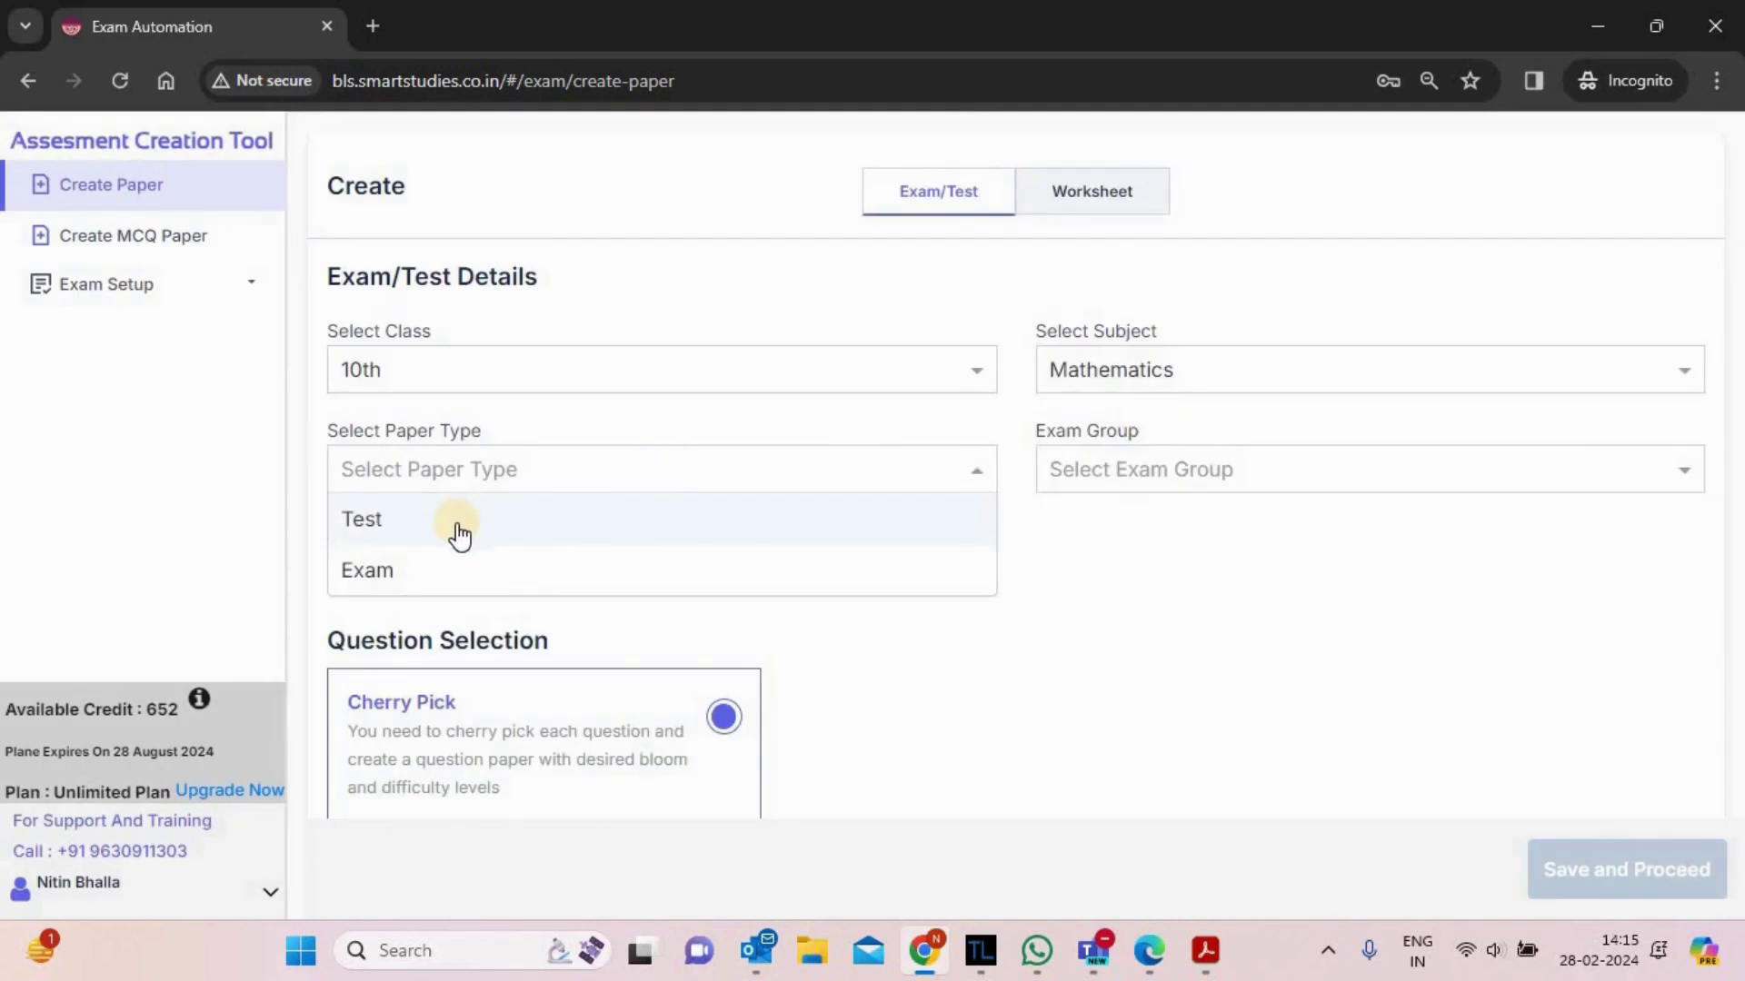
click(458, 532)
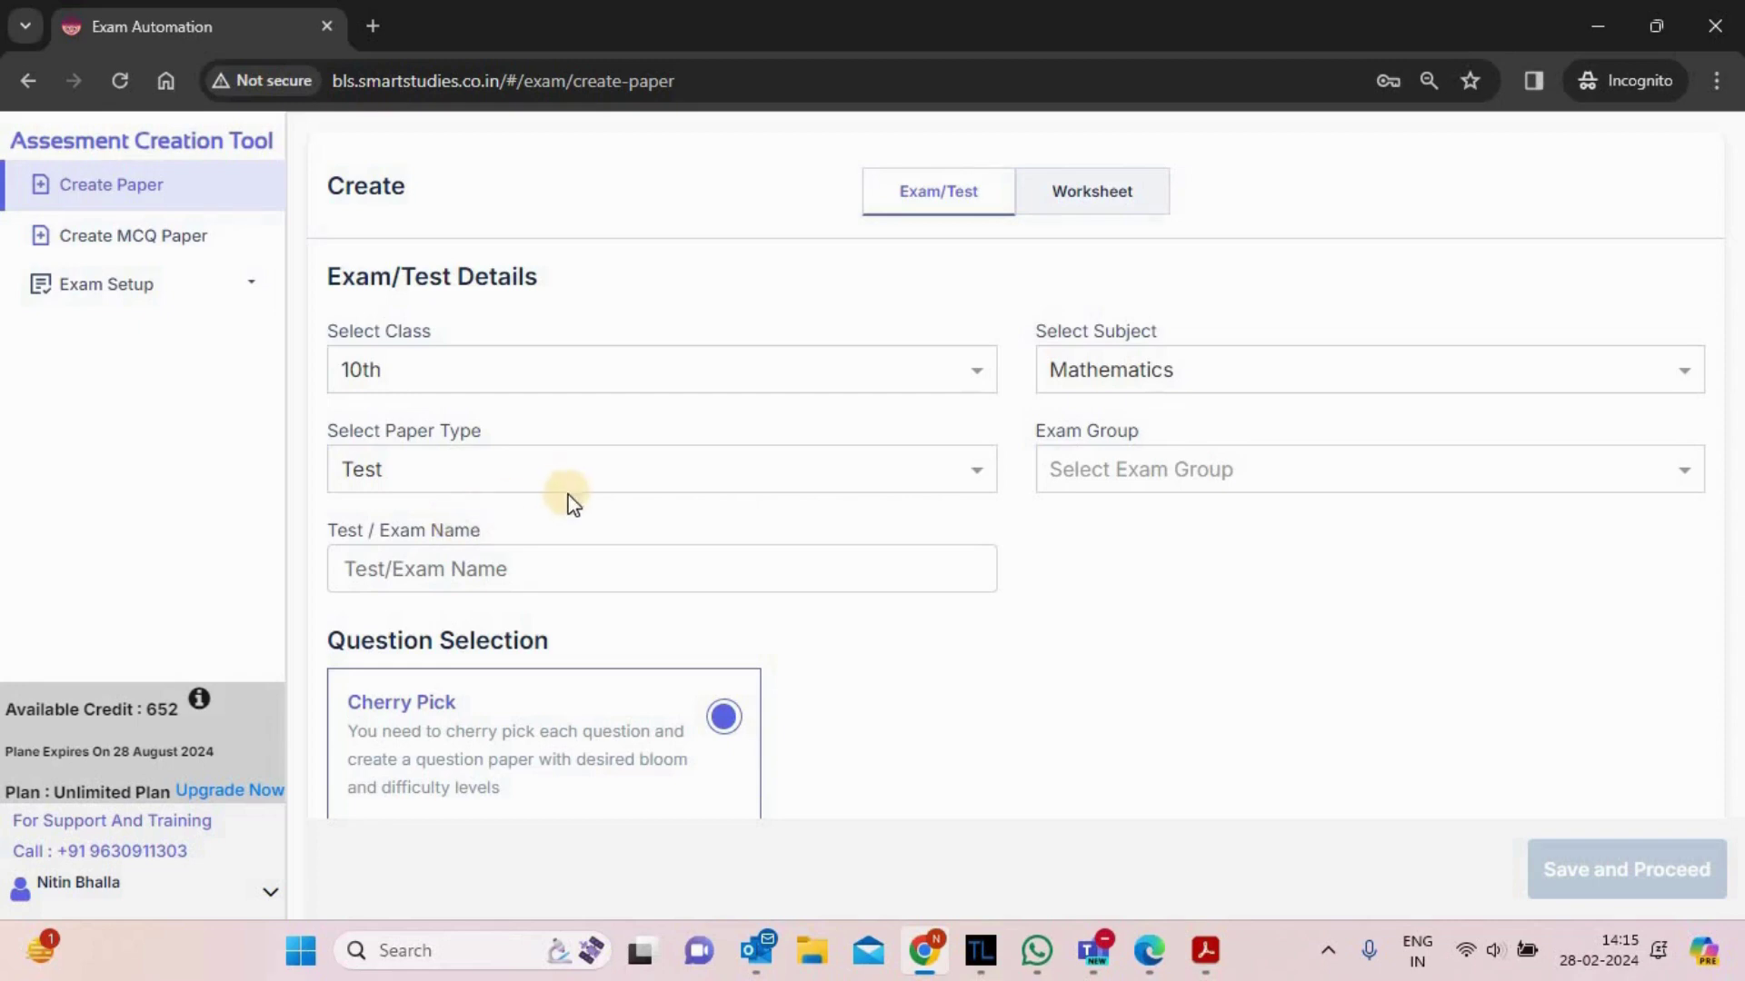
click(1334, 491)
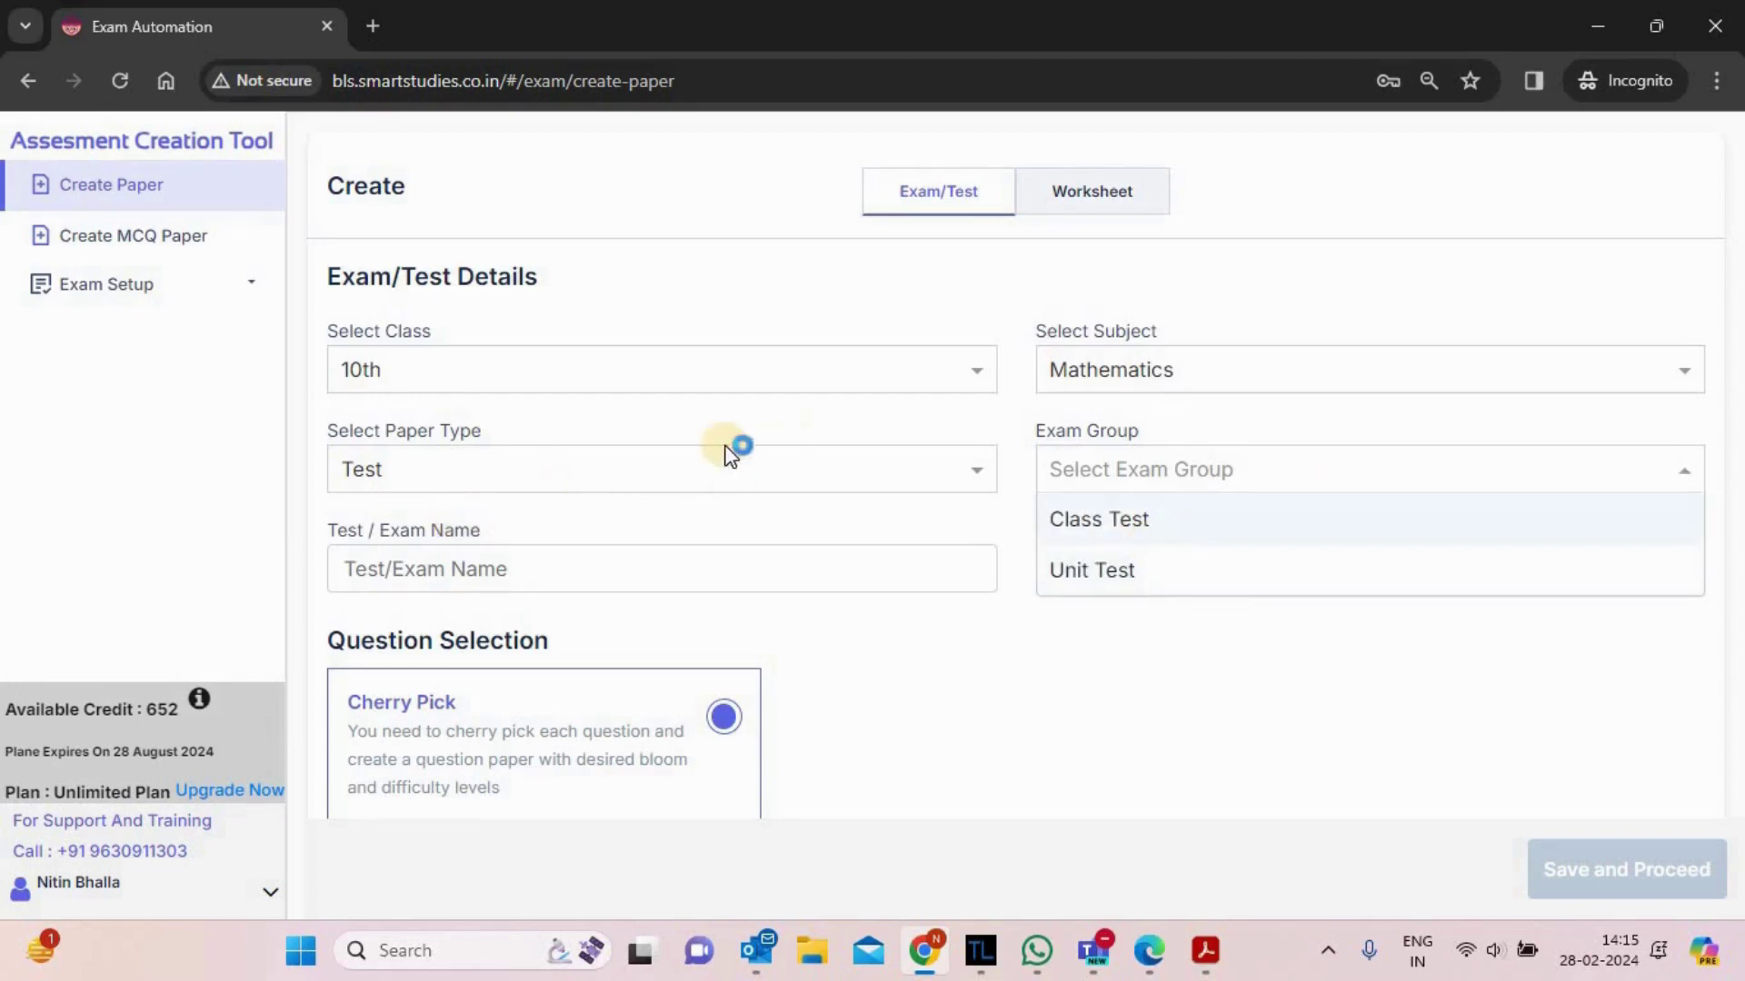
click(705, 473)
click(537, 570)
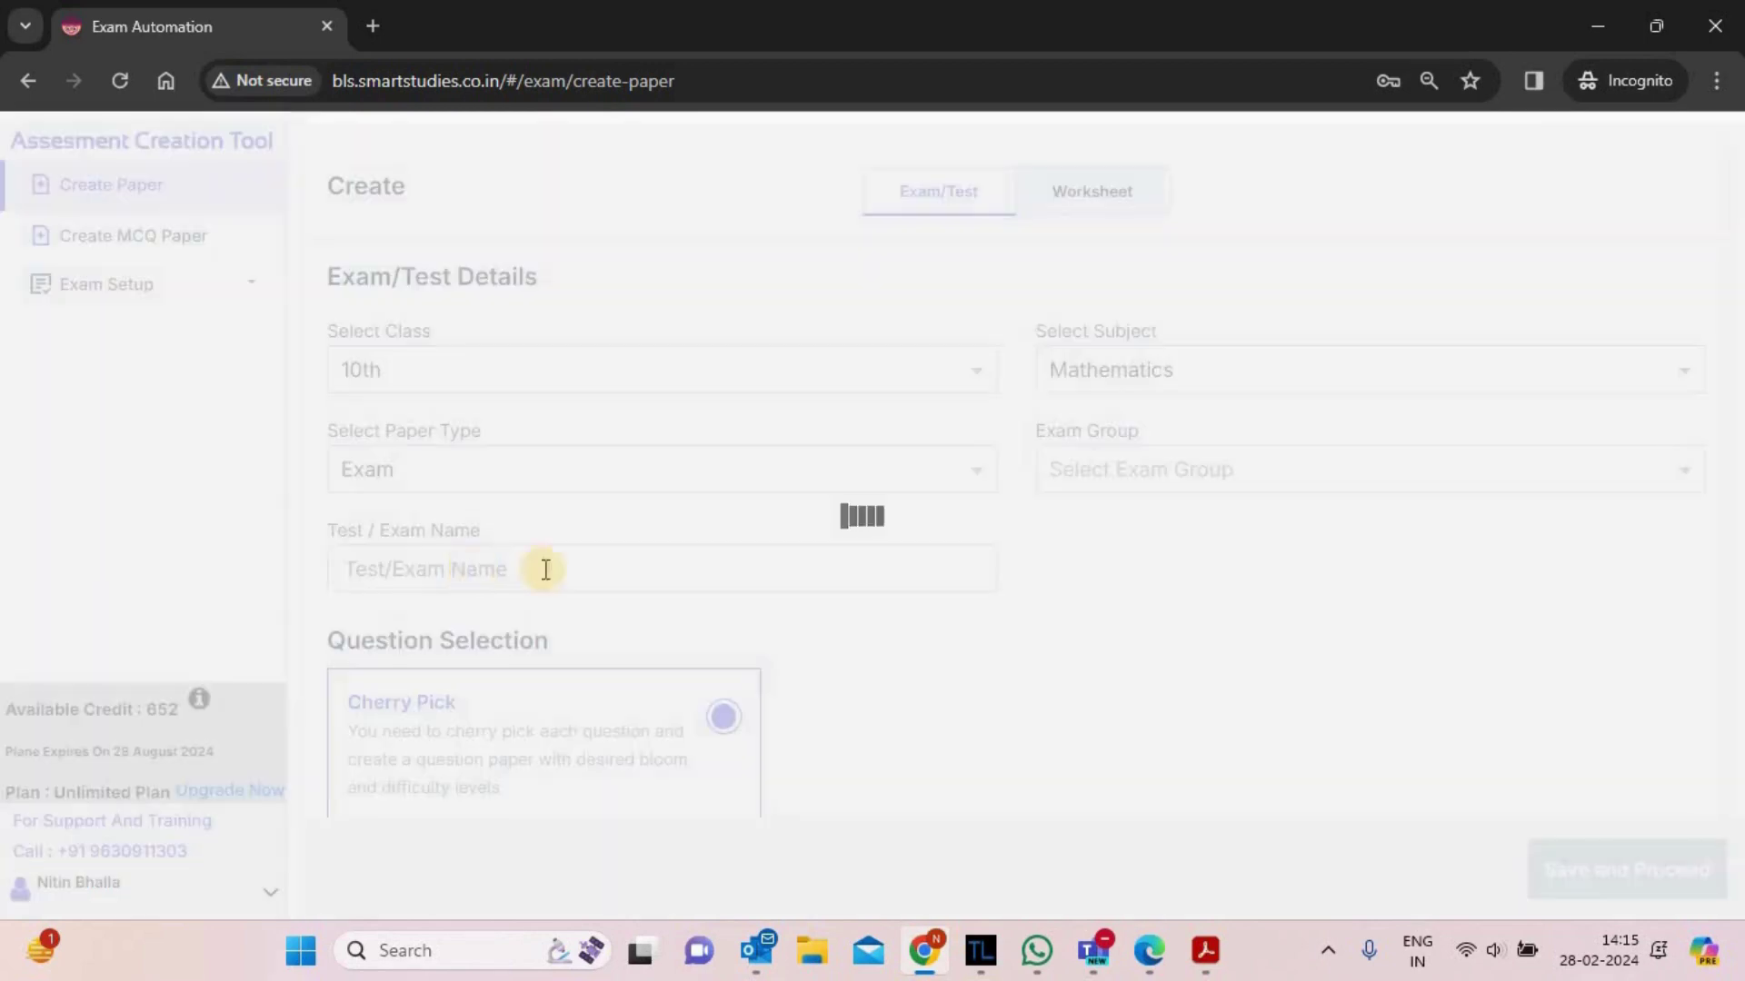
click(1148, 480)
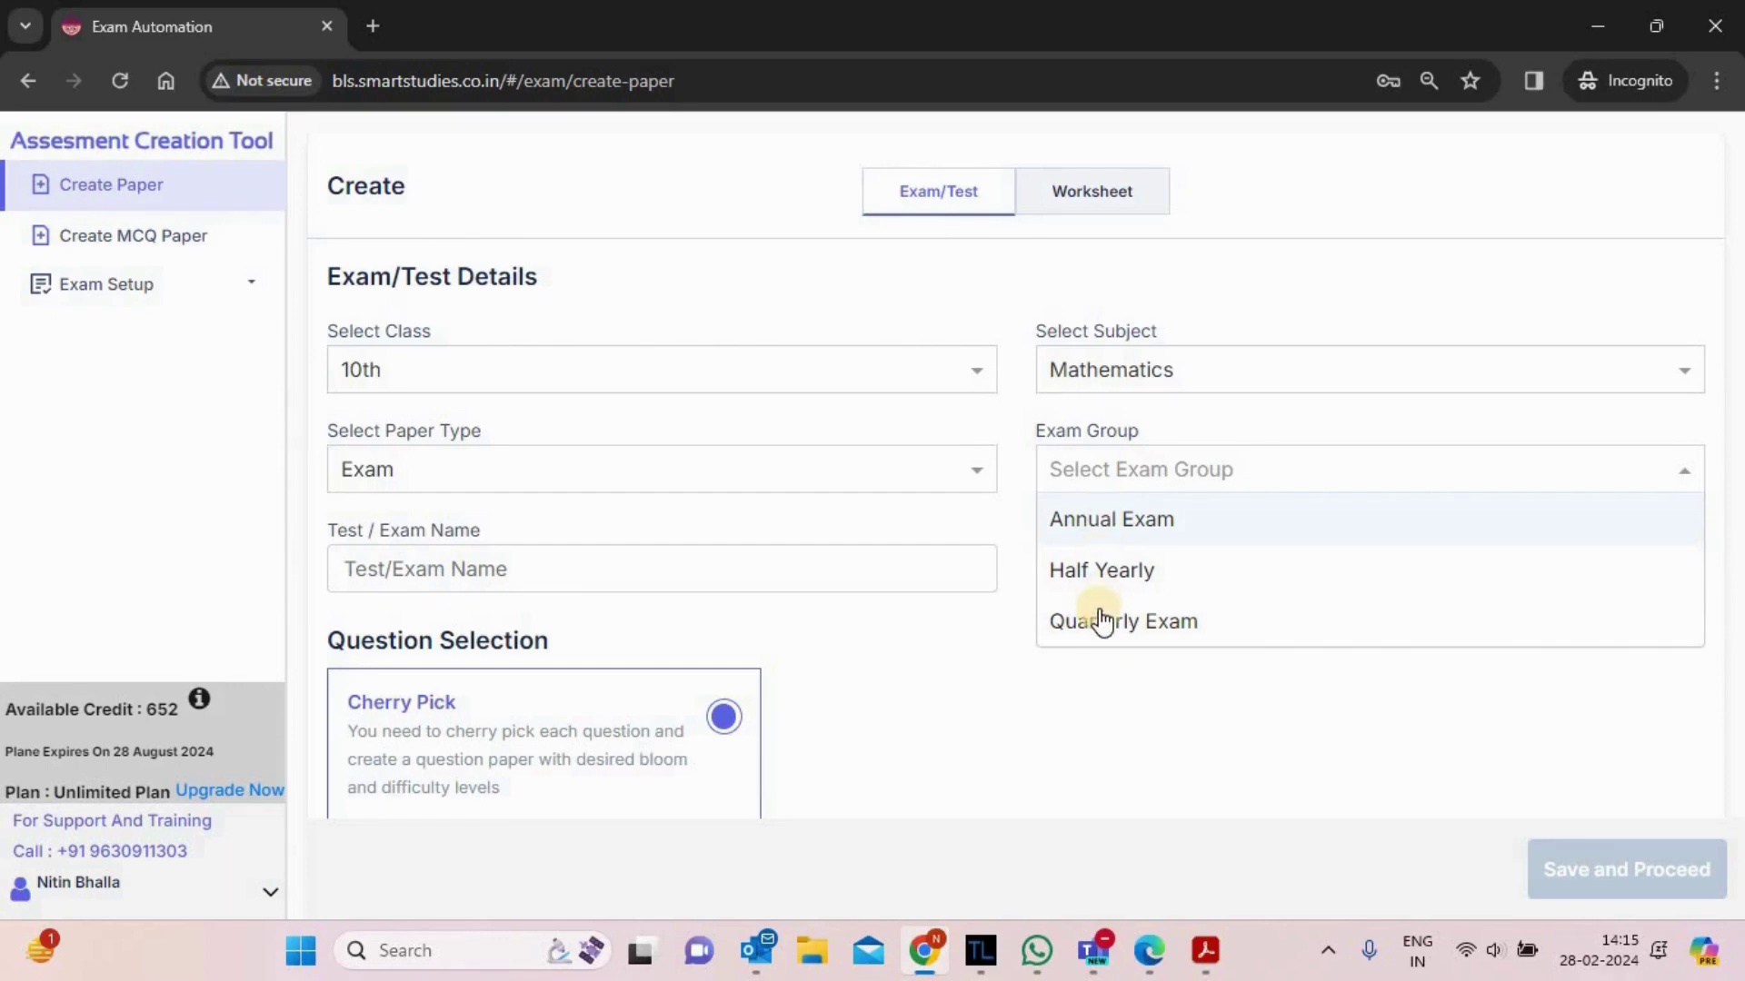
click(1124, 514)
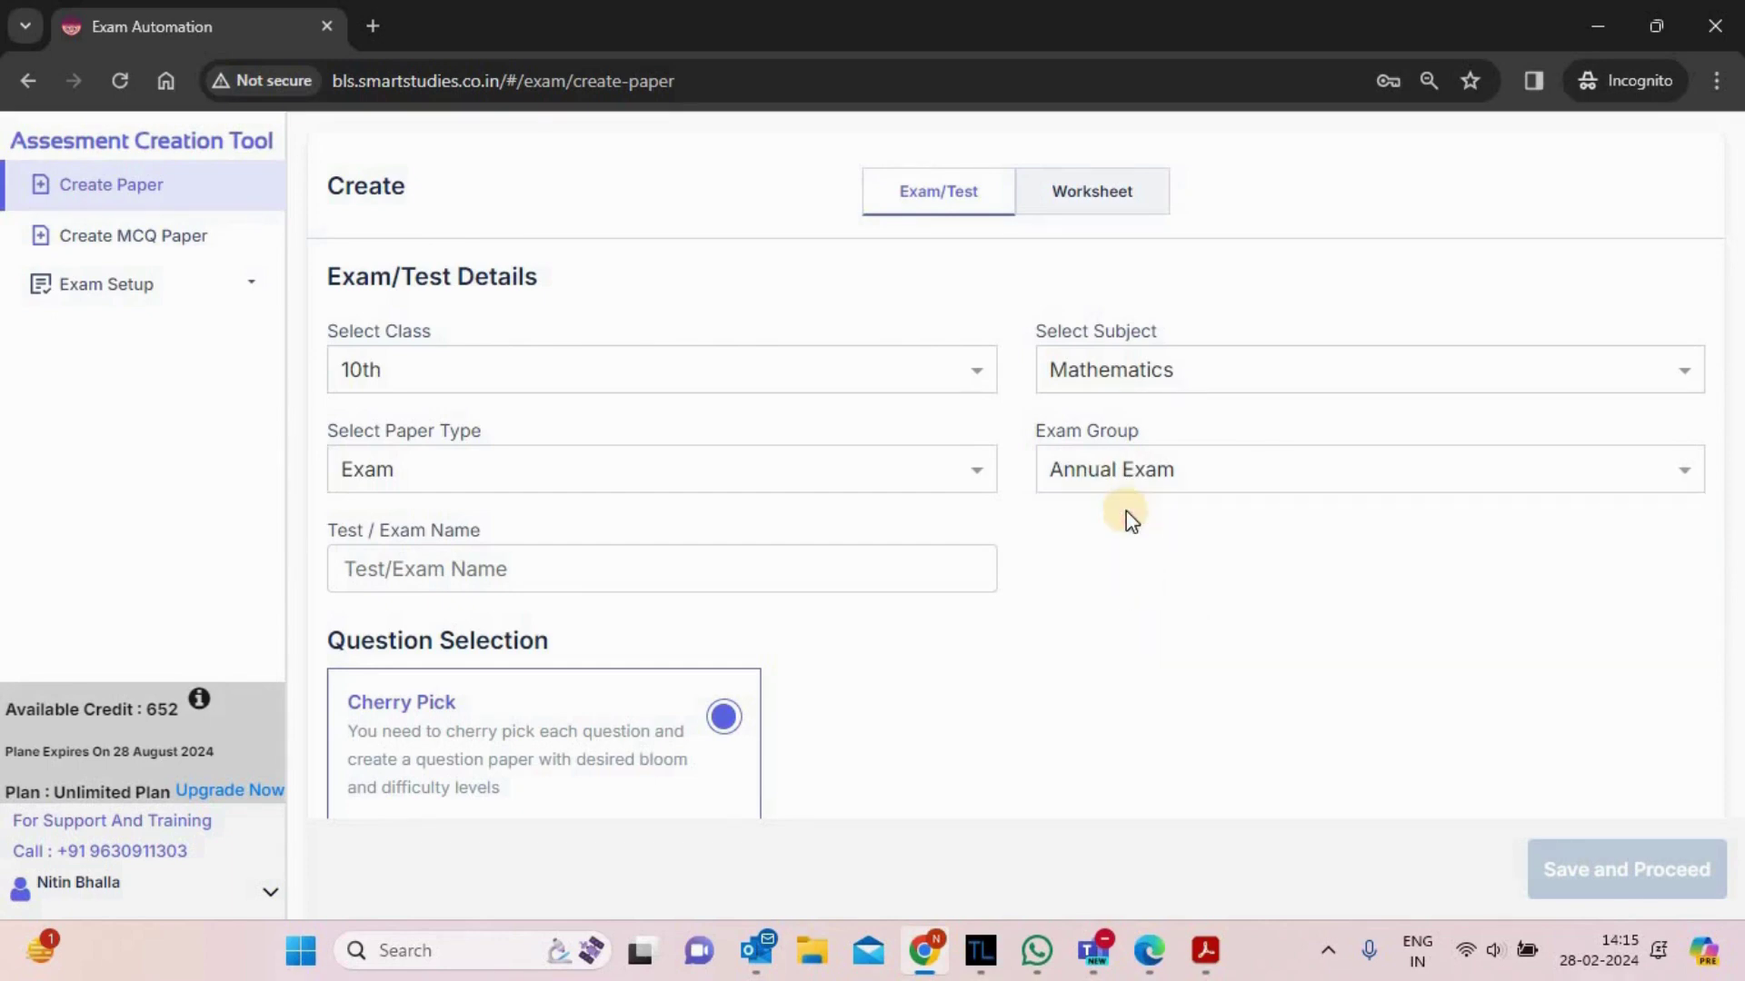
- Name the paper 'Math Final Exam' and save the details
click(558, 575)
click(888, 728)
click(476, 577)
click(1017, 738)
click(676, 570)
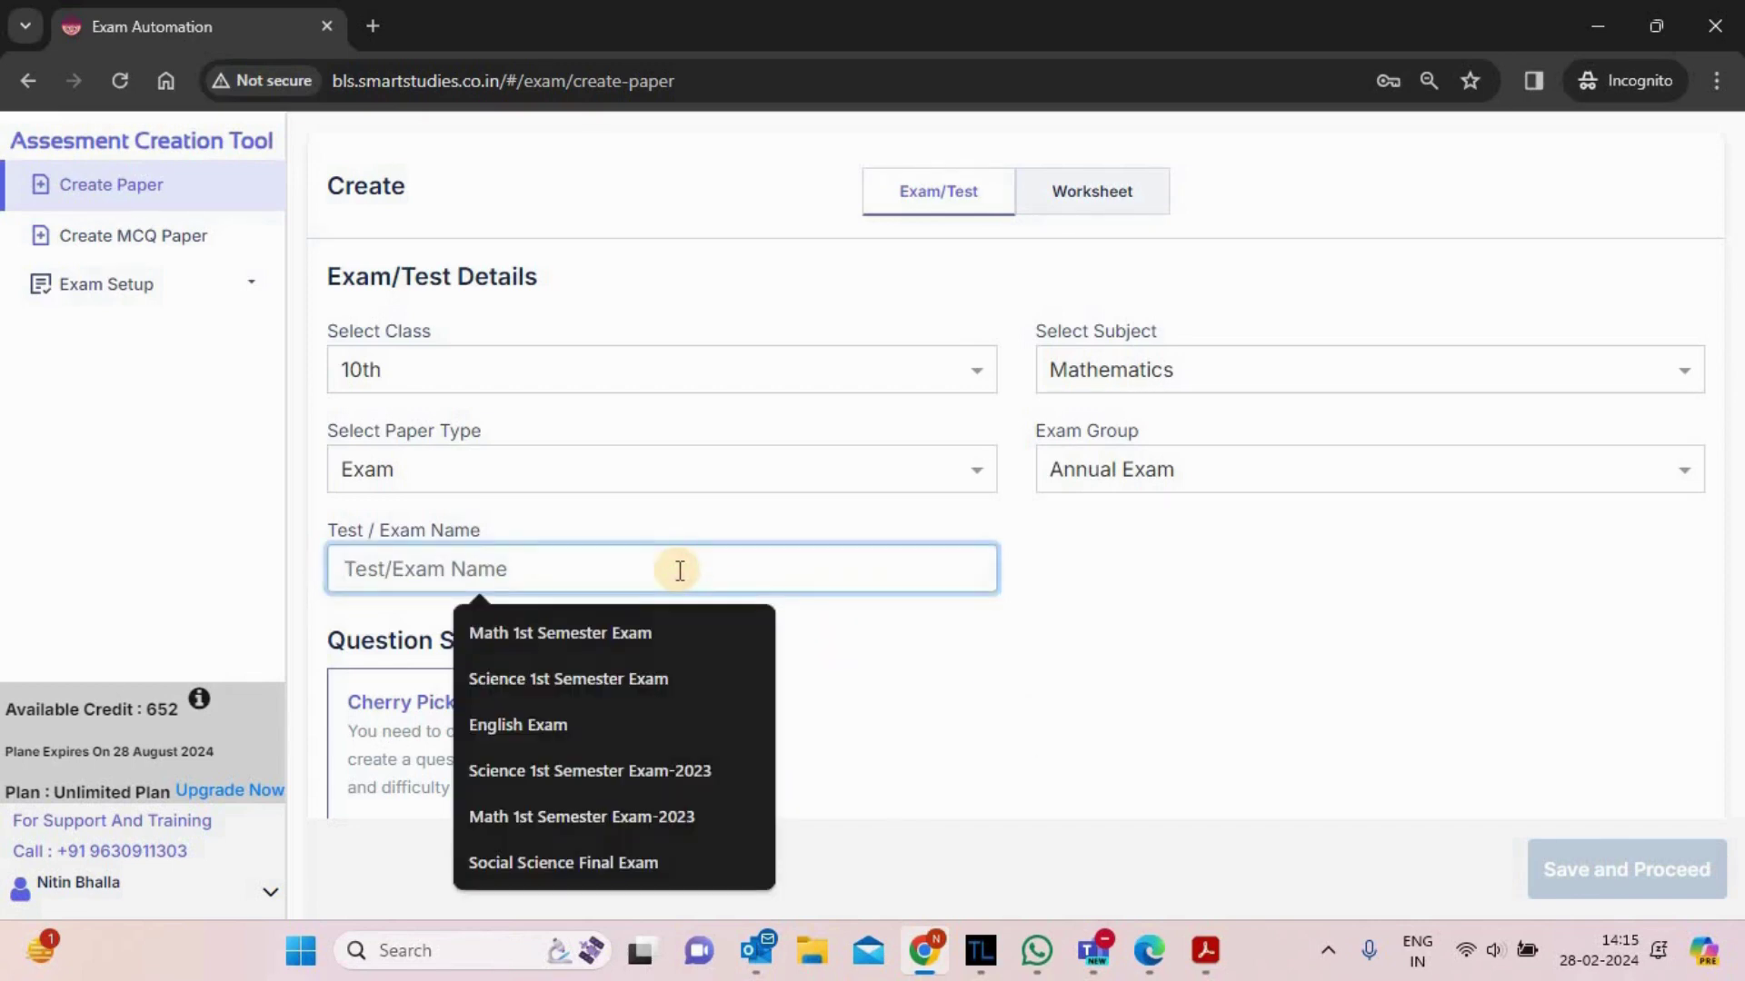
text(Math)
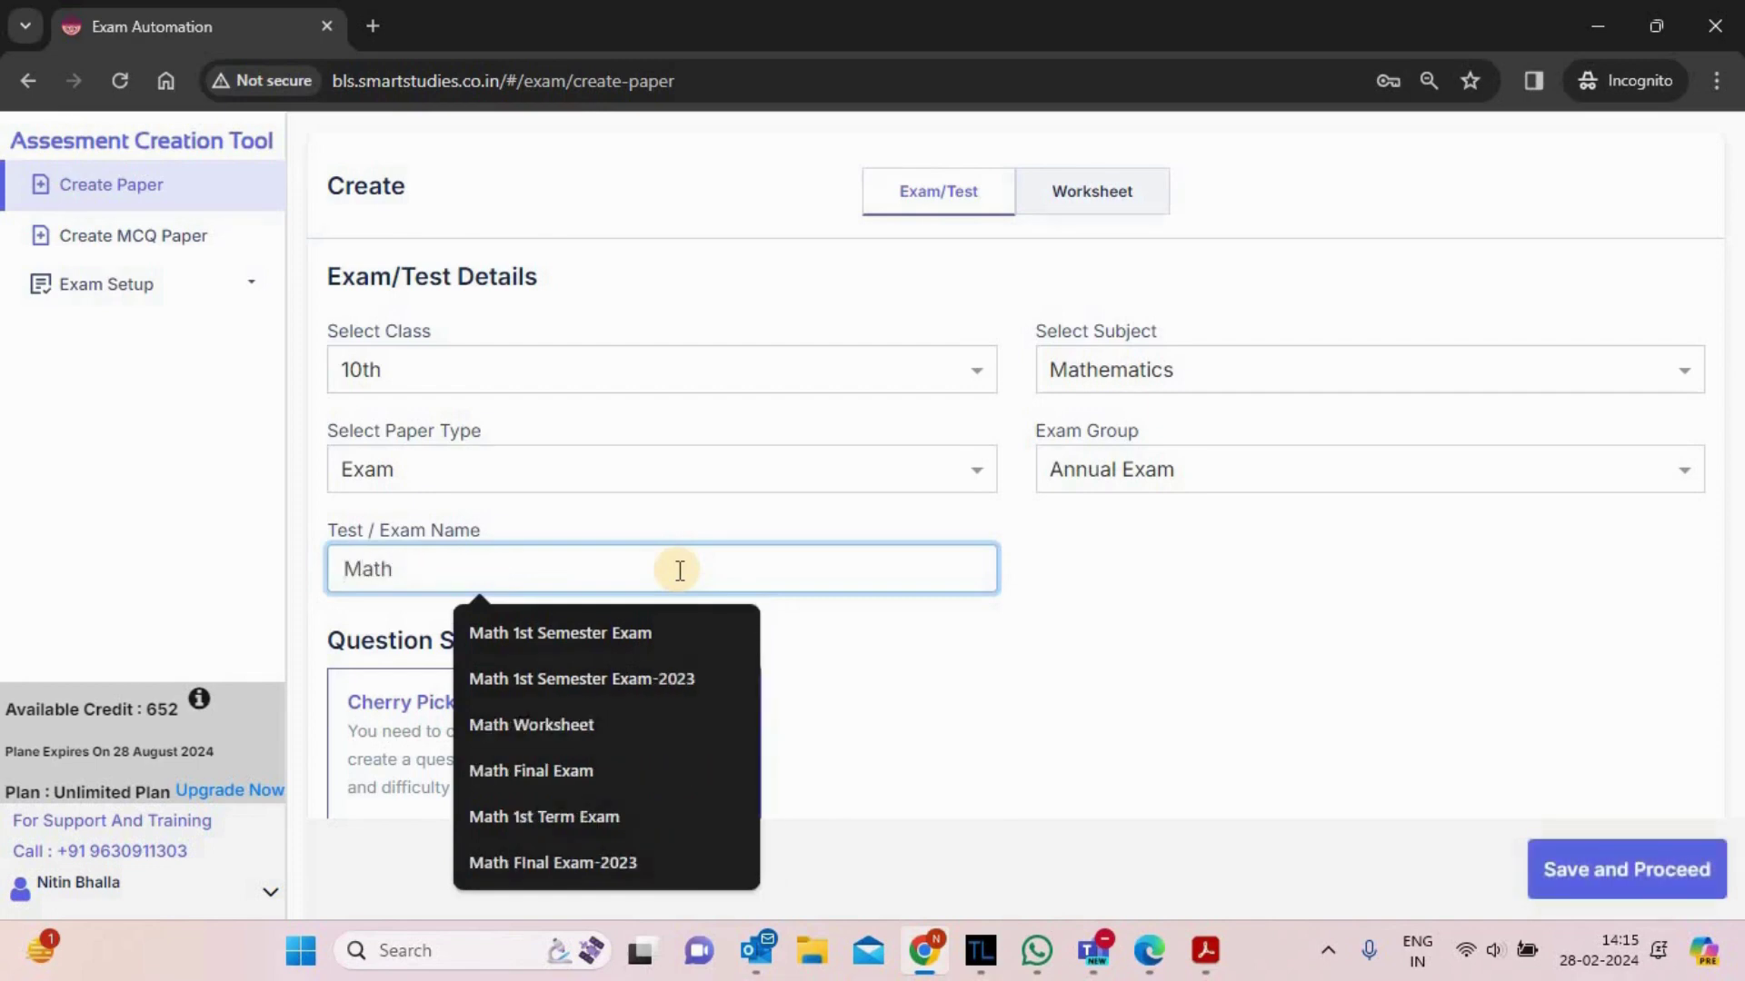
text( Final Exam)
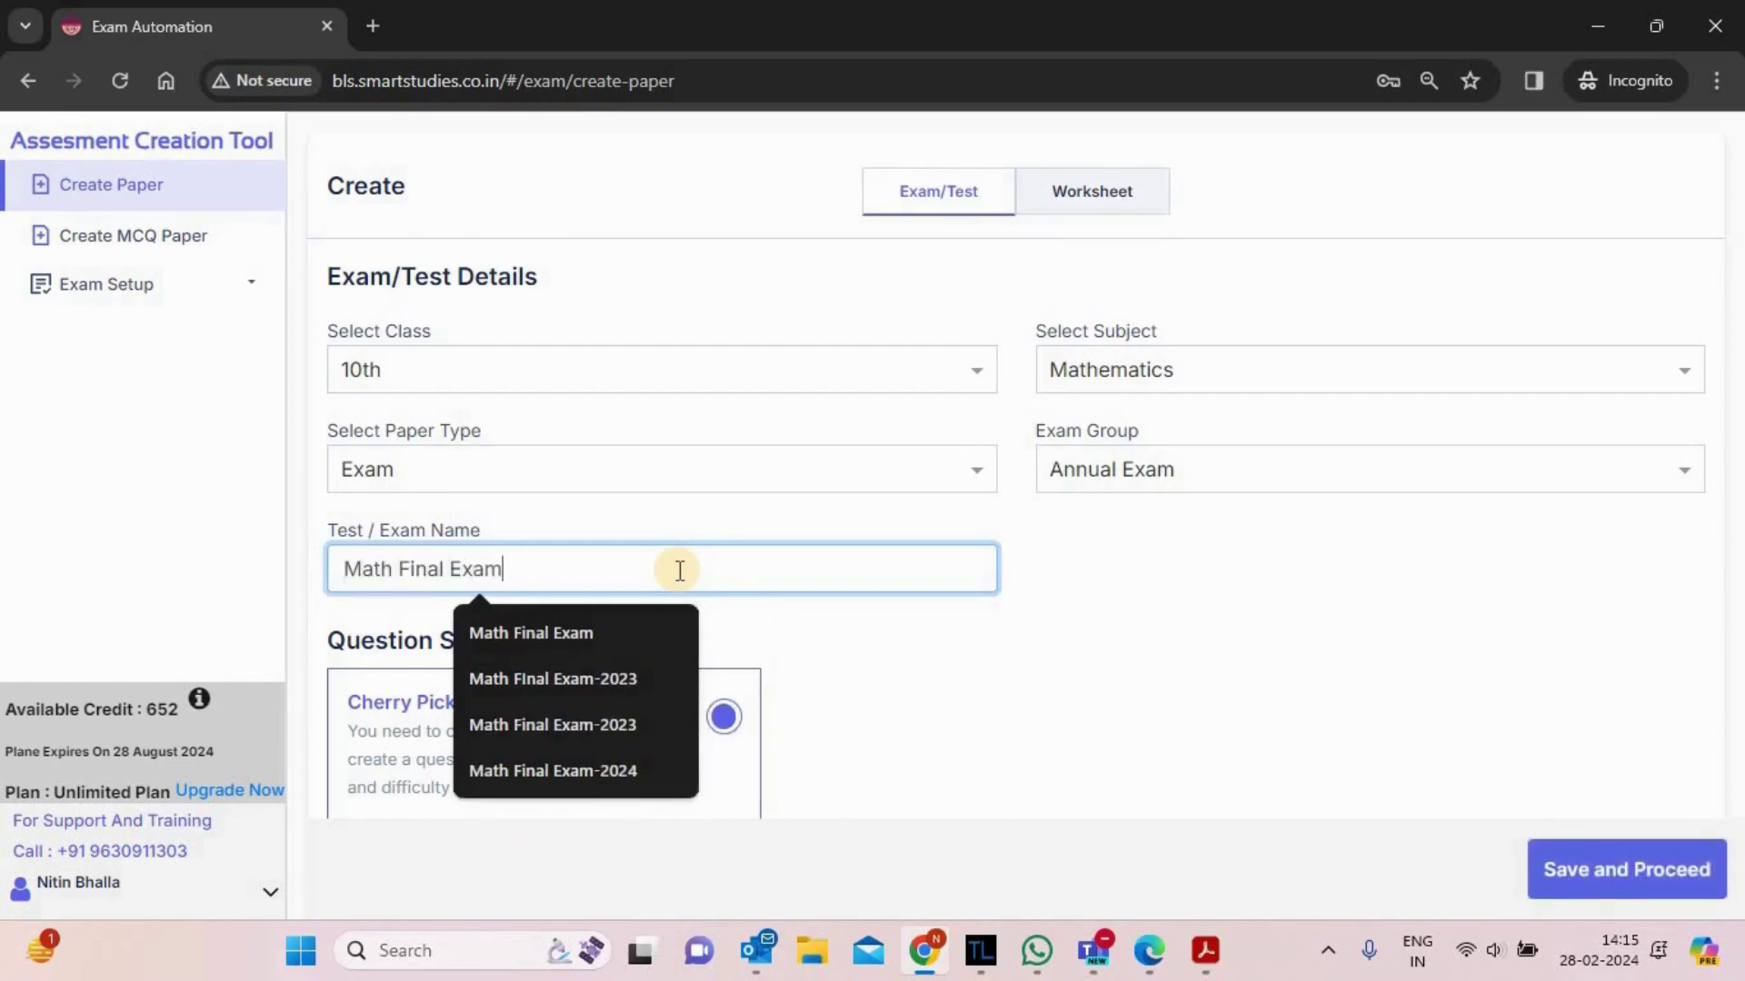
click(1123, 772)
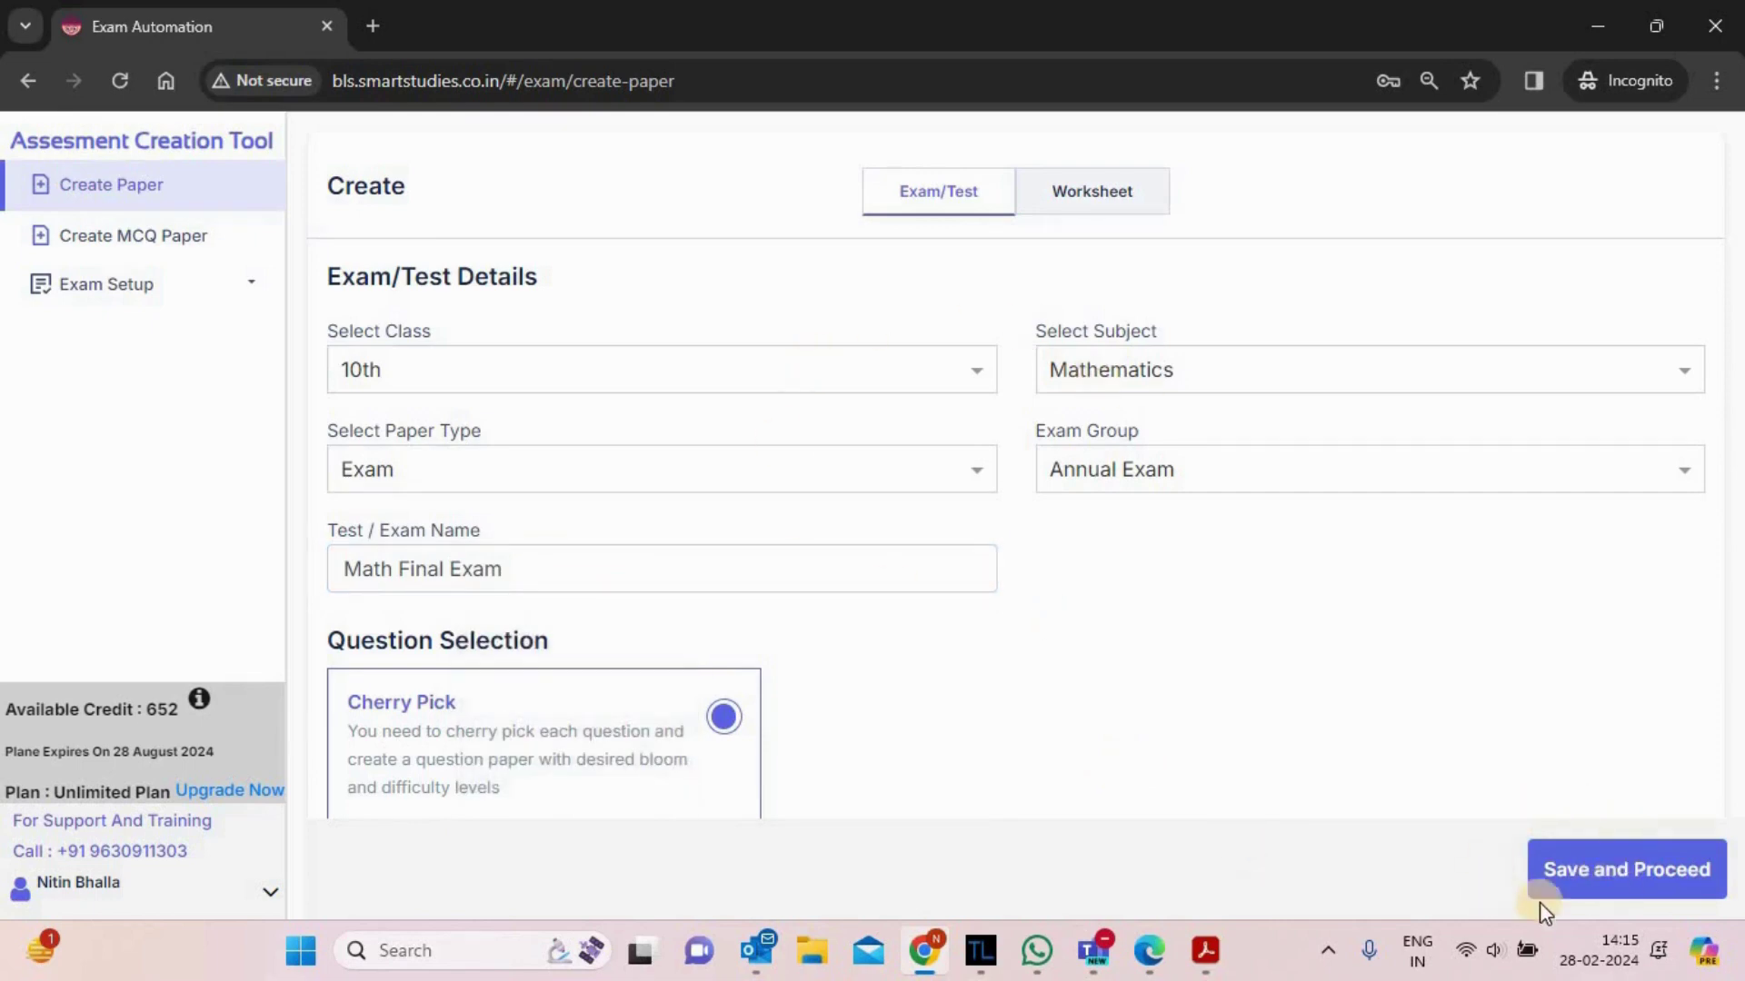
click(1611, 875)
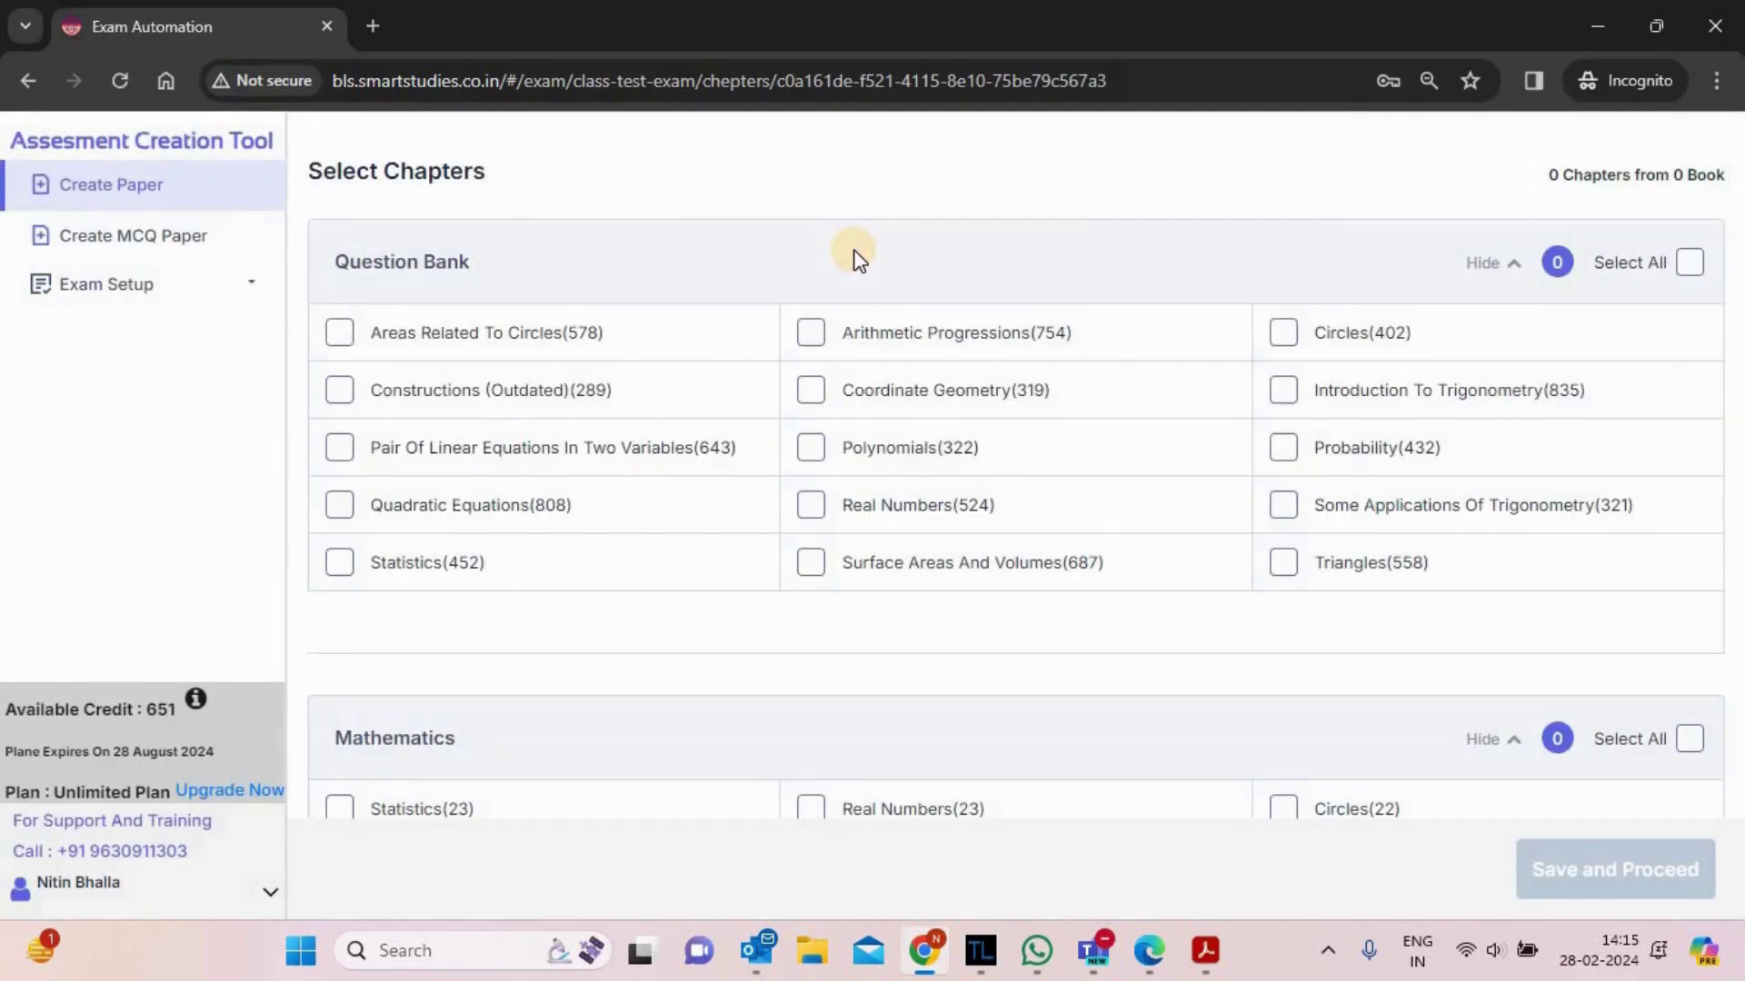
- Scroll through the Question Bank, Mathematics, Exemplar, R.D. Sharma and R.S. Agrawal chapter lists
scroll(859, 261, down, 5)
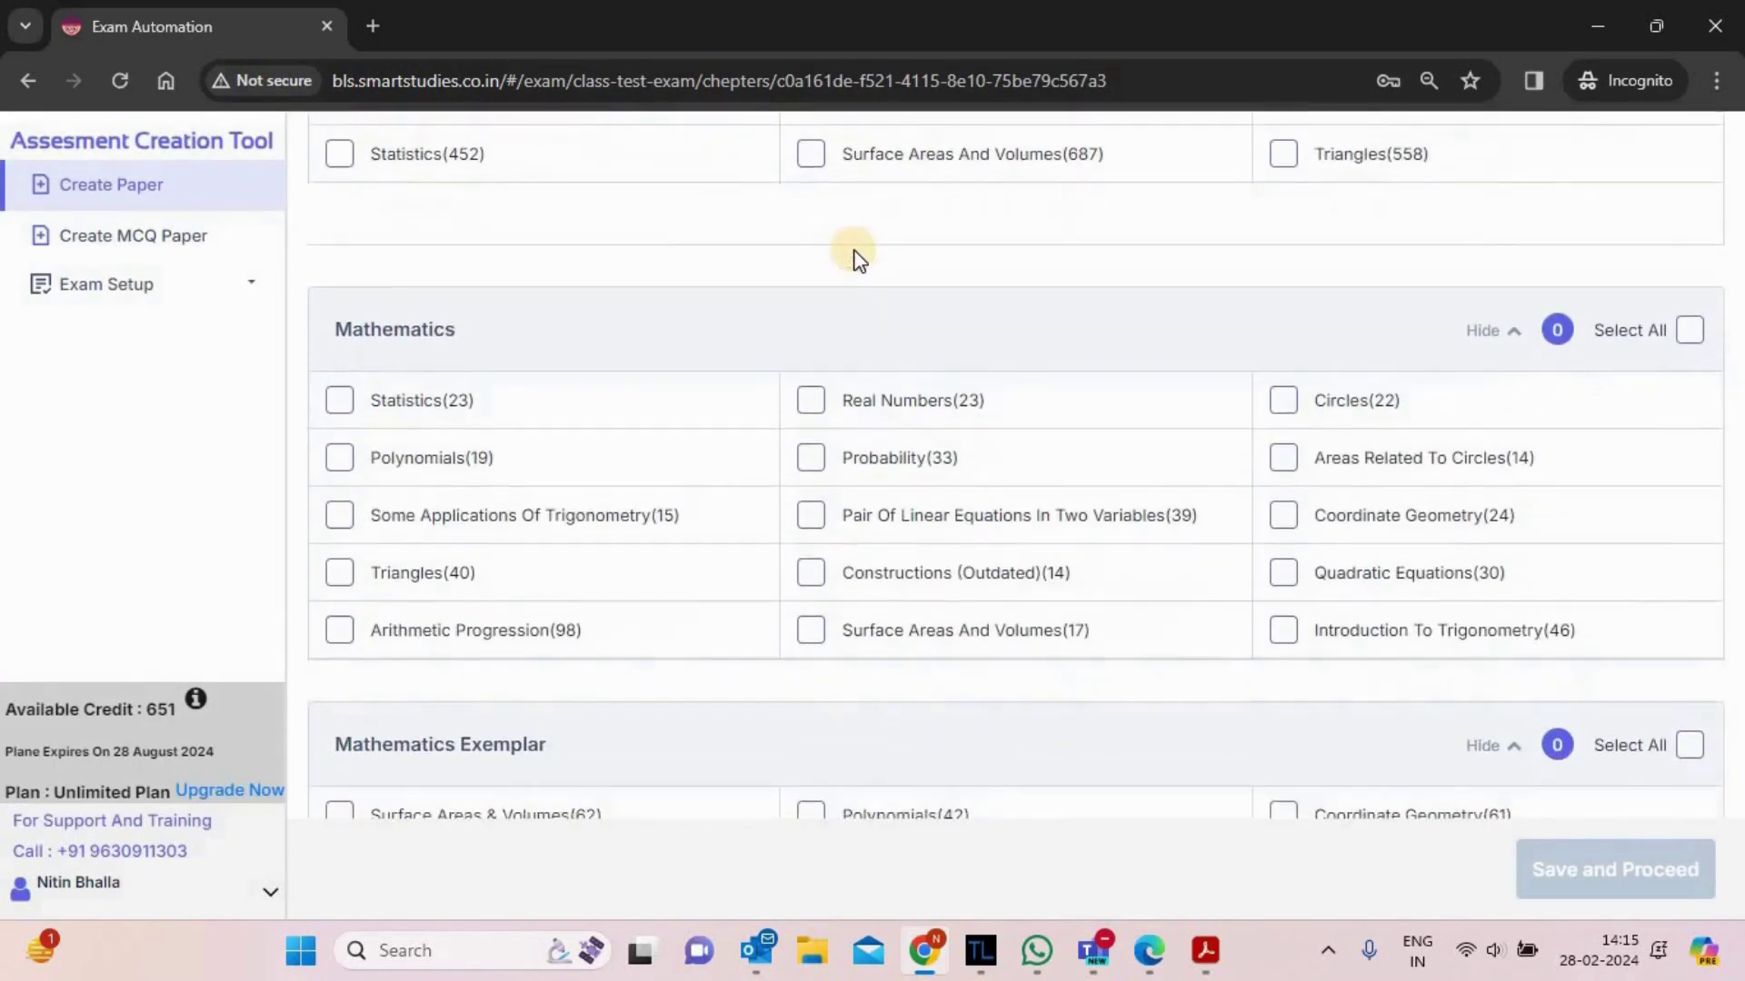
double_click(397, 330)
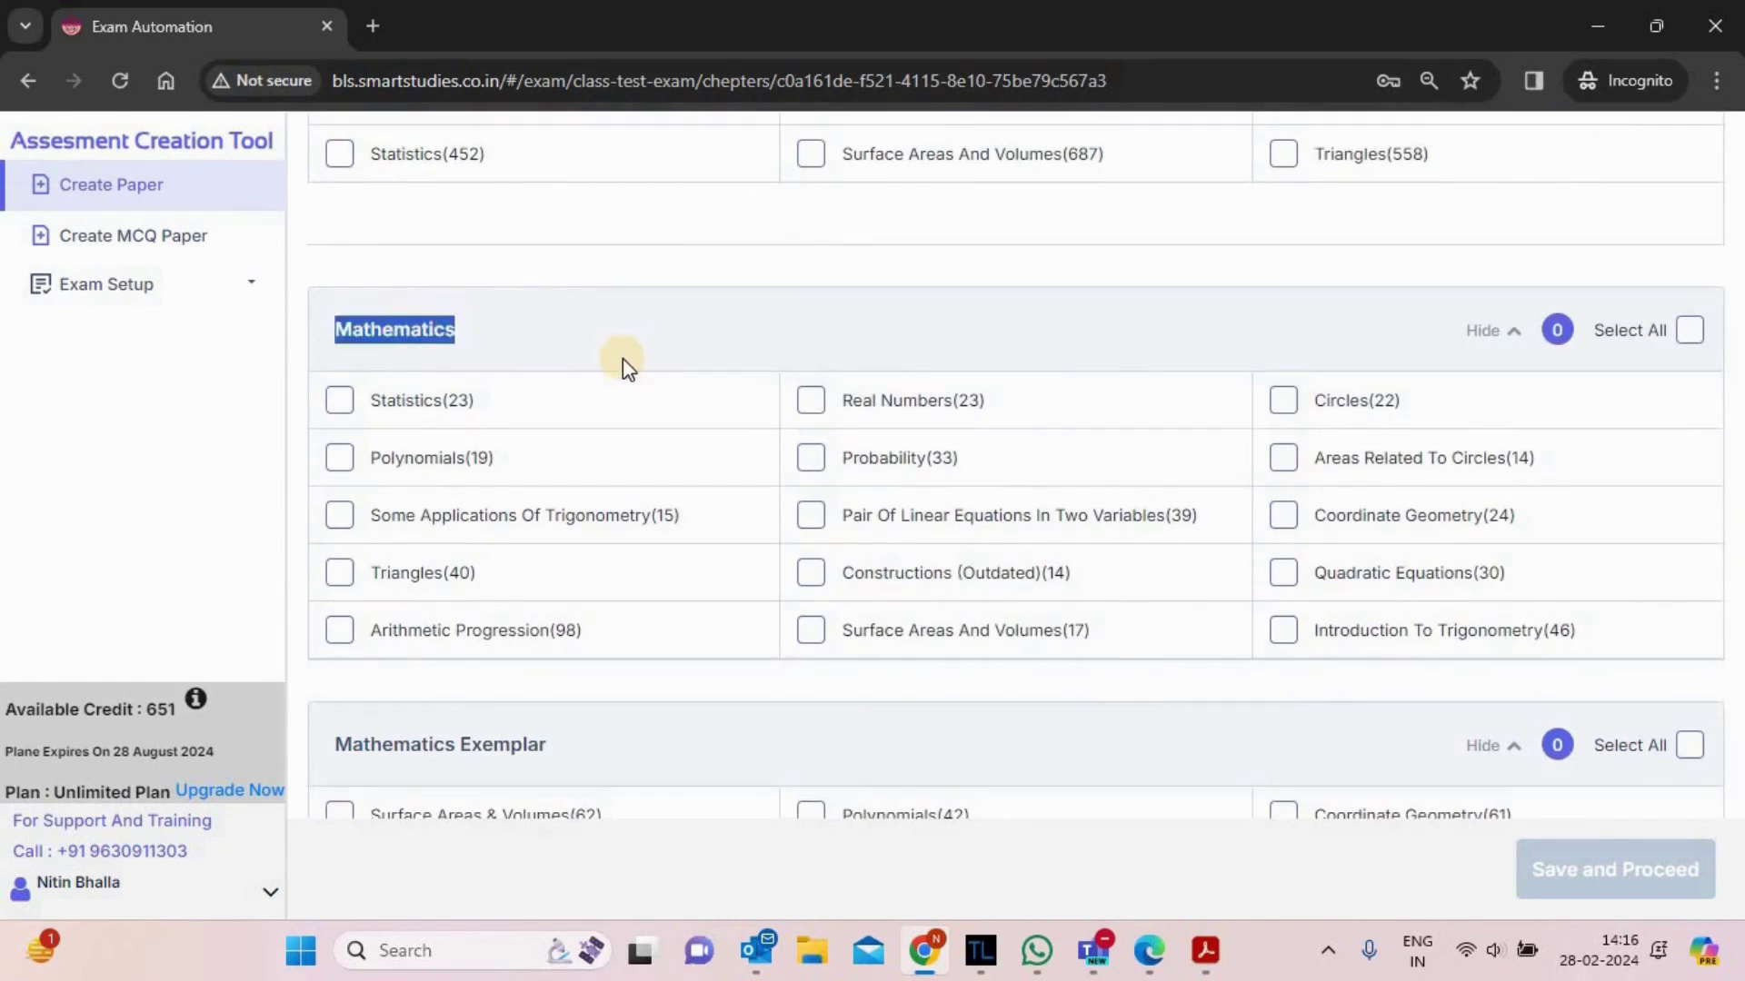
click(624, 361)
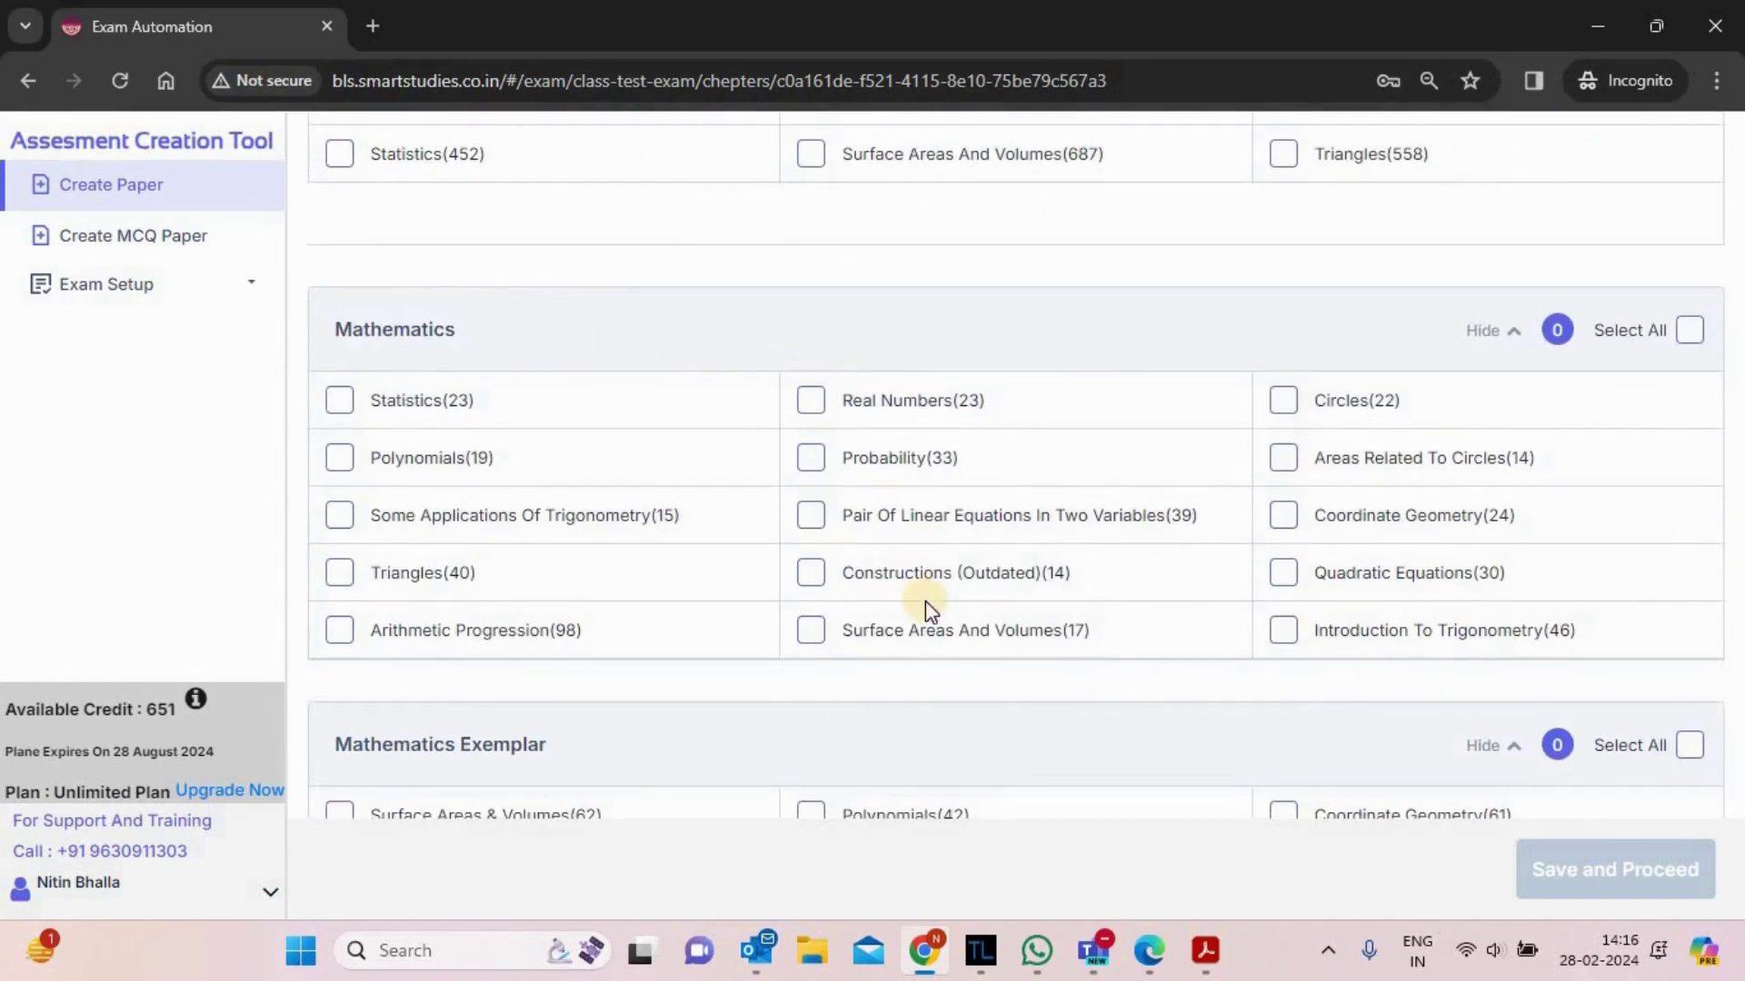
click(907, 312)
scroll(906, 312, down, 5)
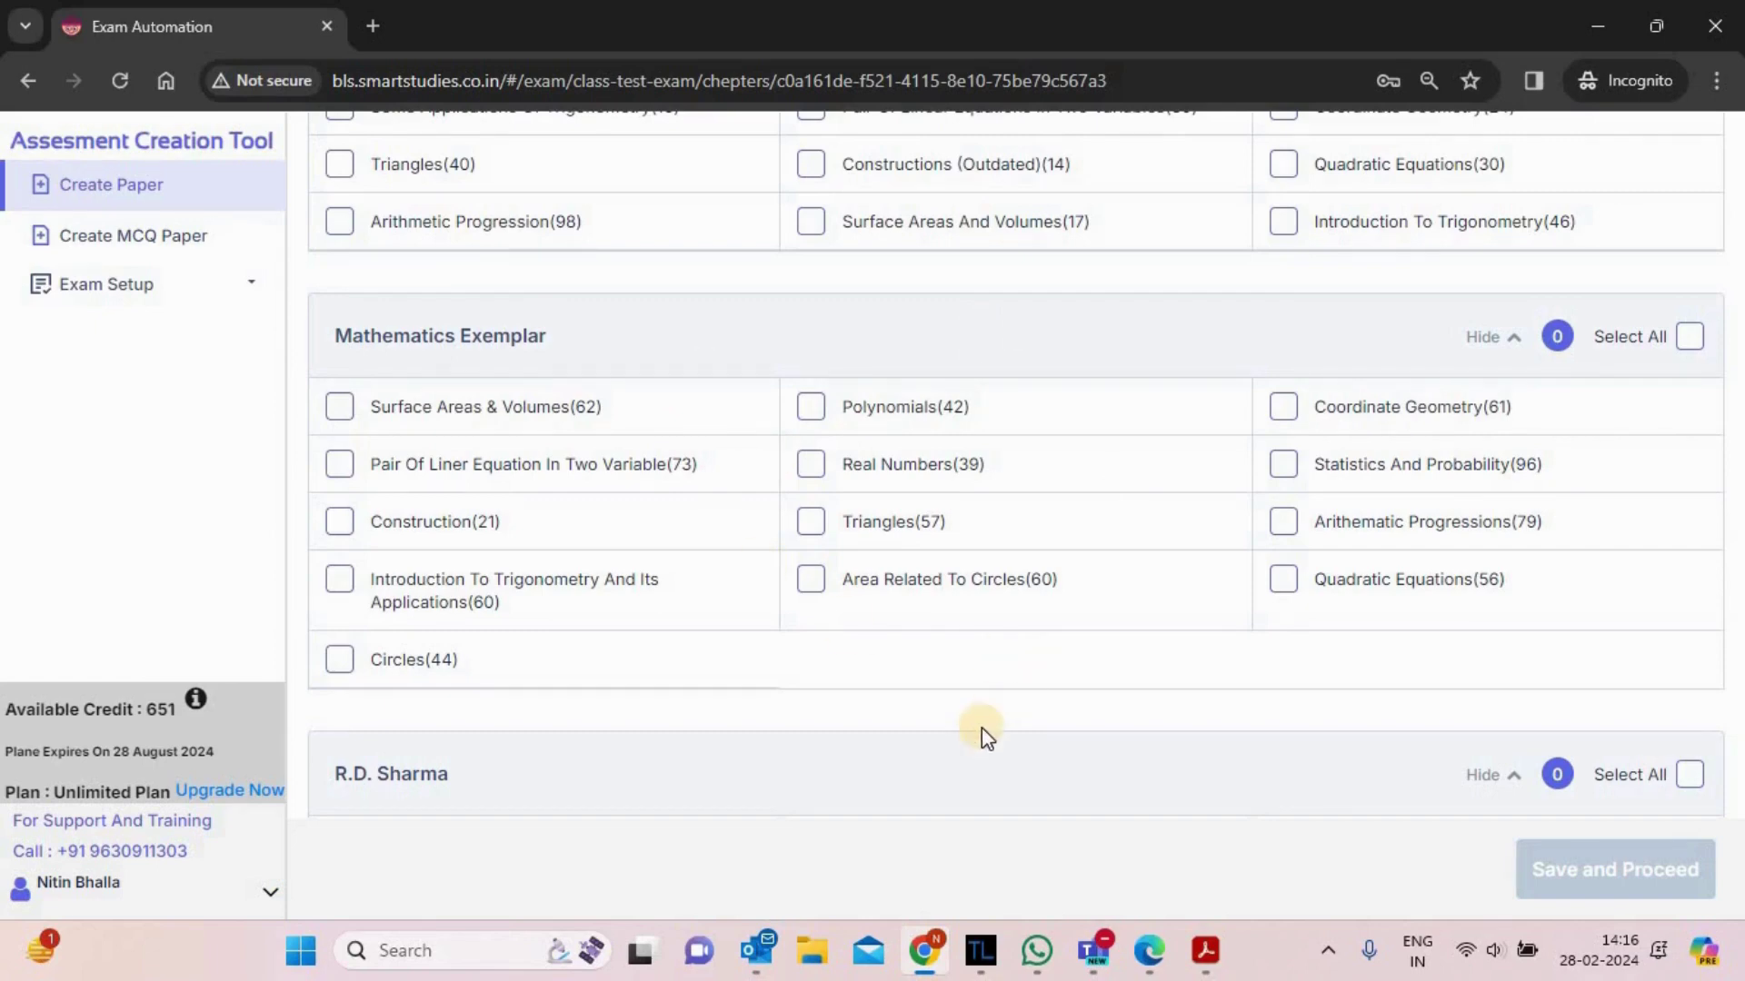
scroll(982, 728, down, 5)
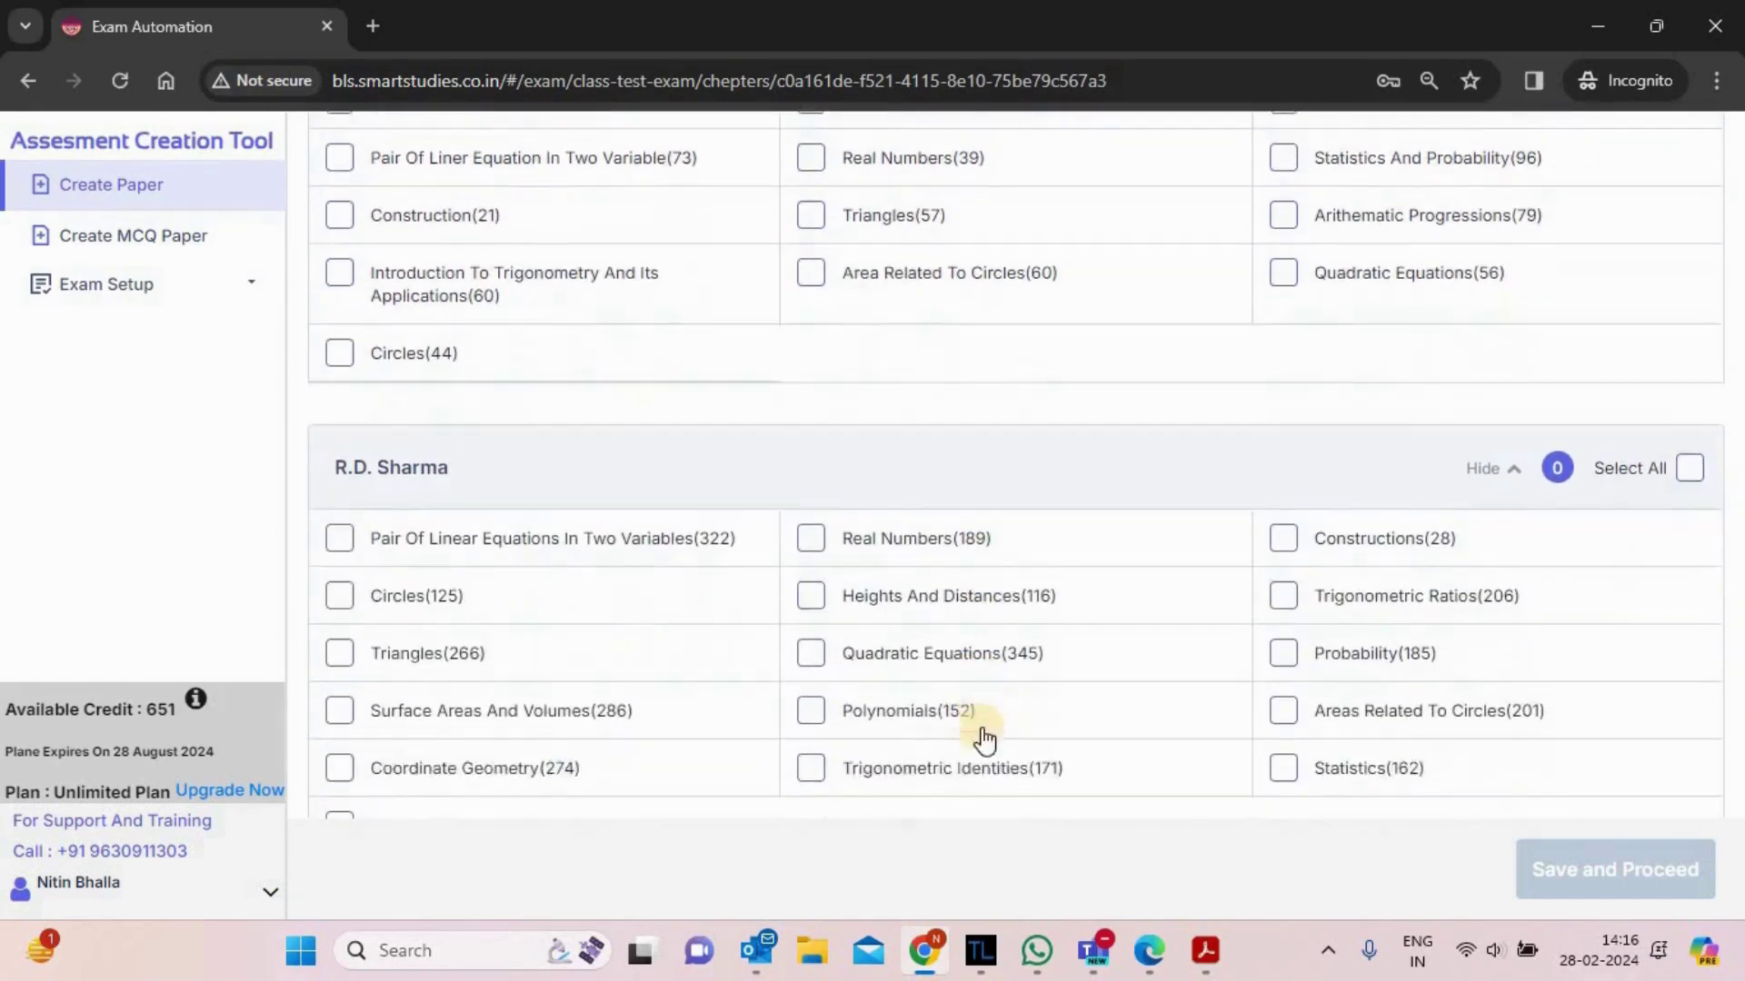
scroll(981, 728, down, 3)
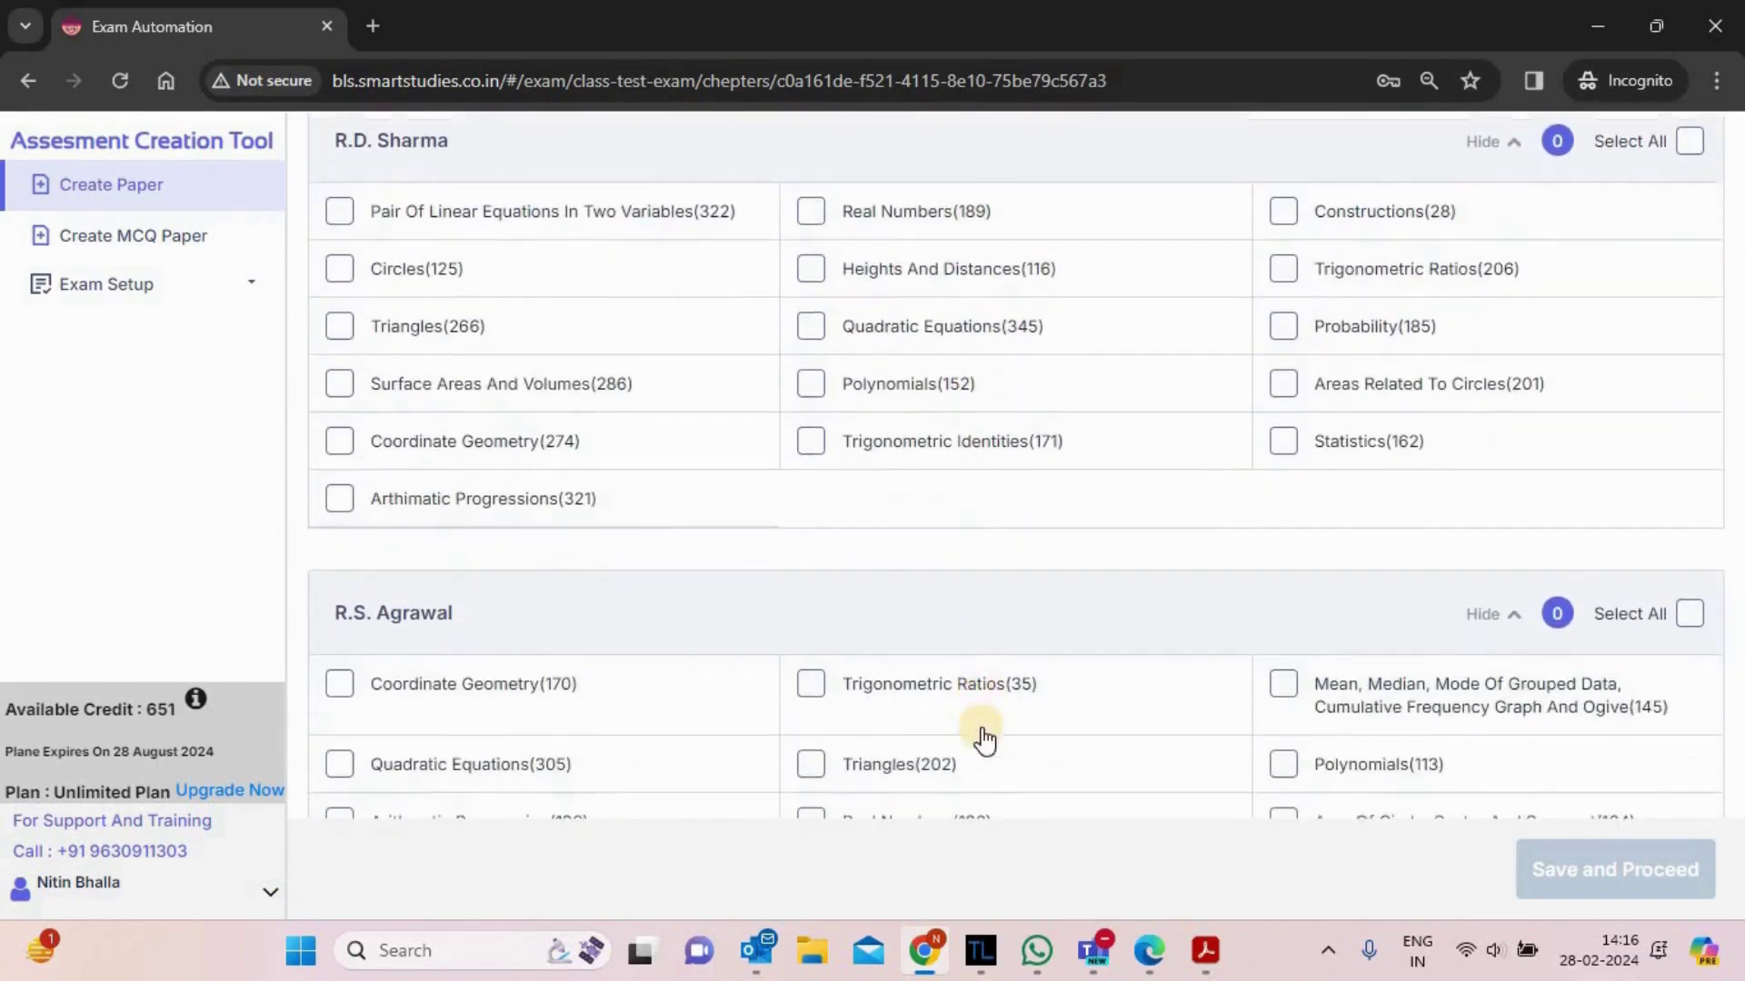
scroll(981, 727, down, 2)
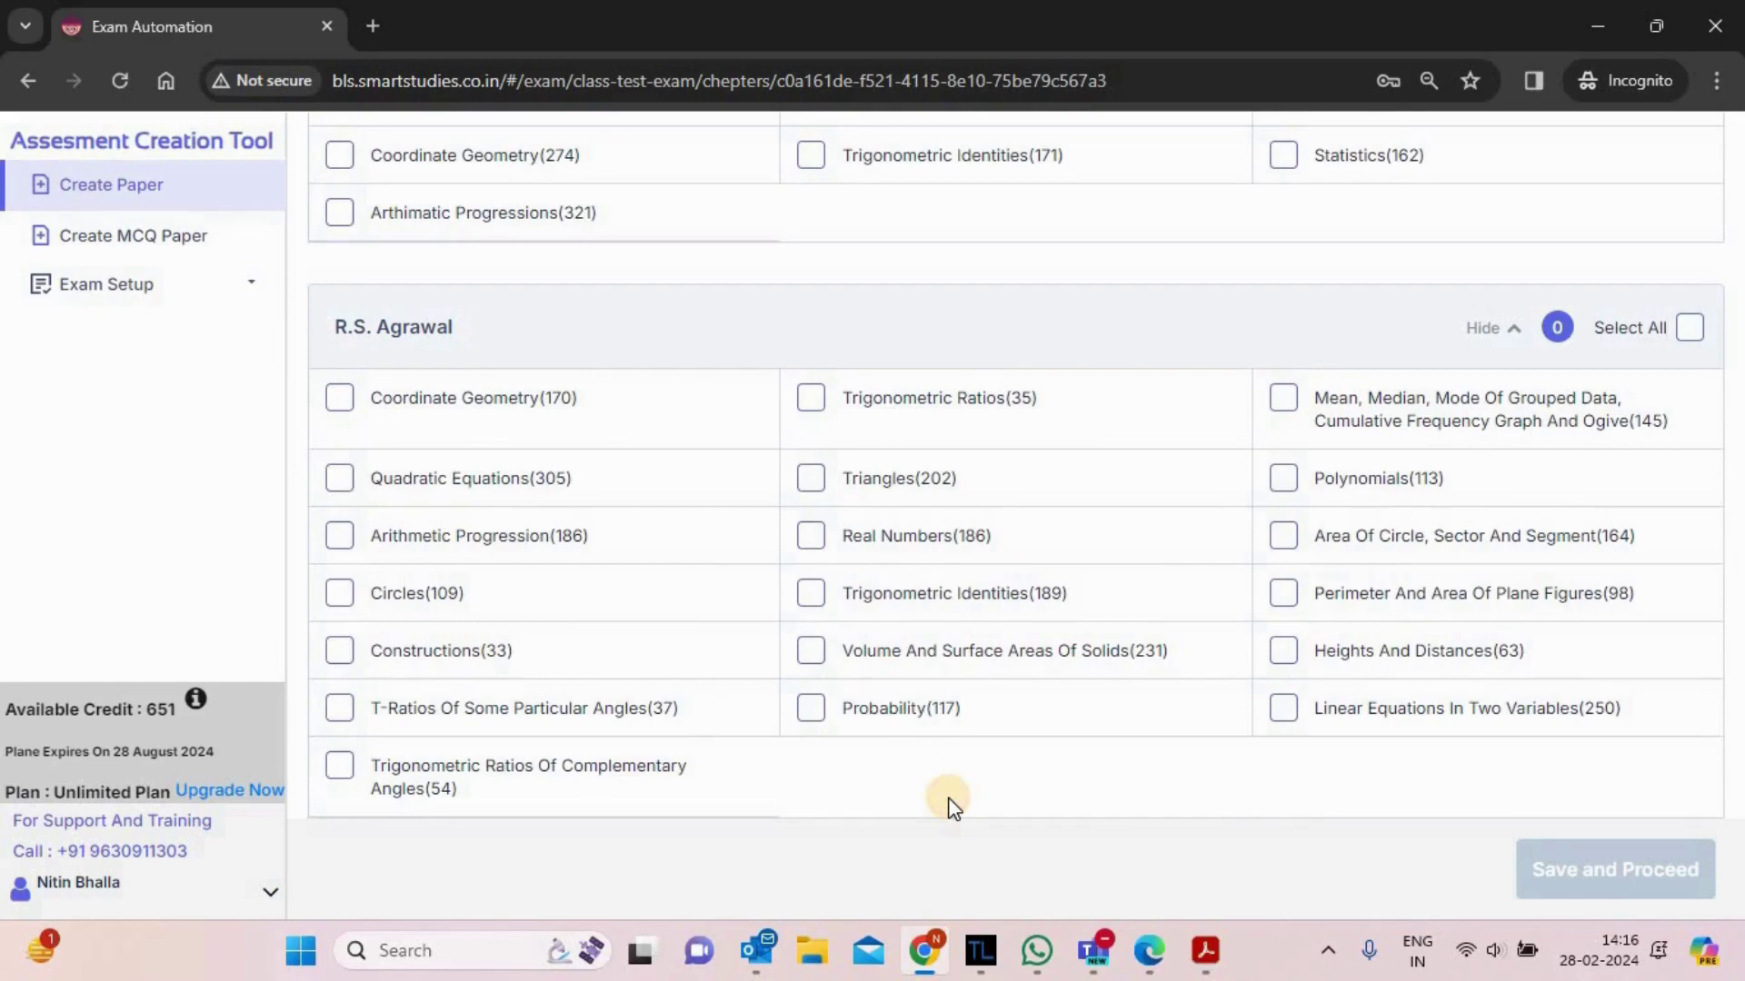
scroll(951, 804, up, 10)
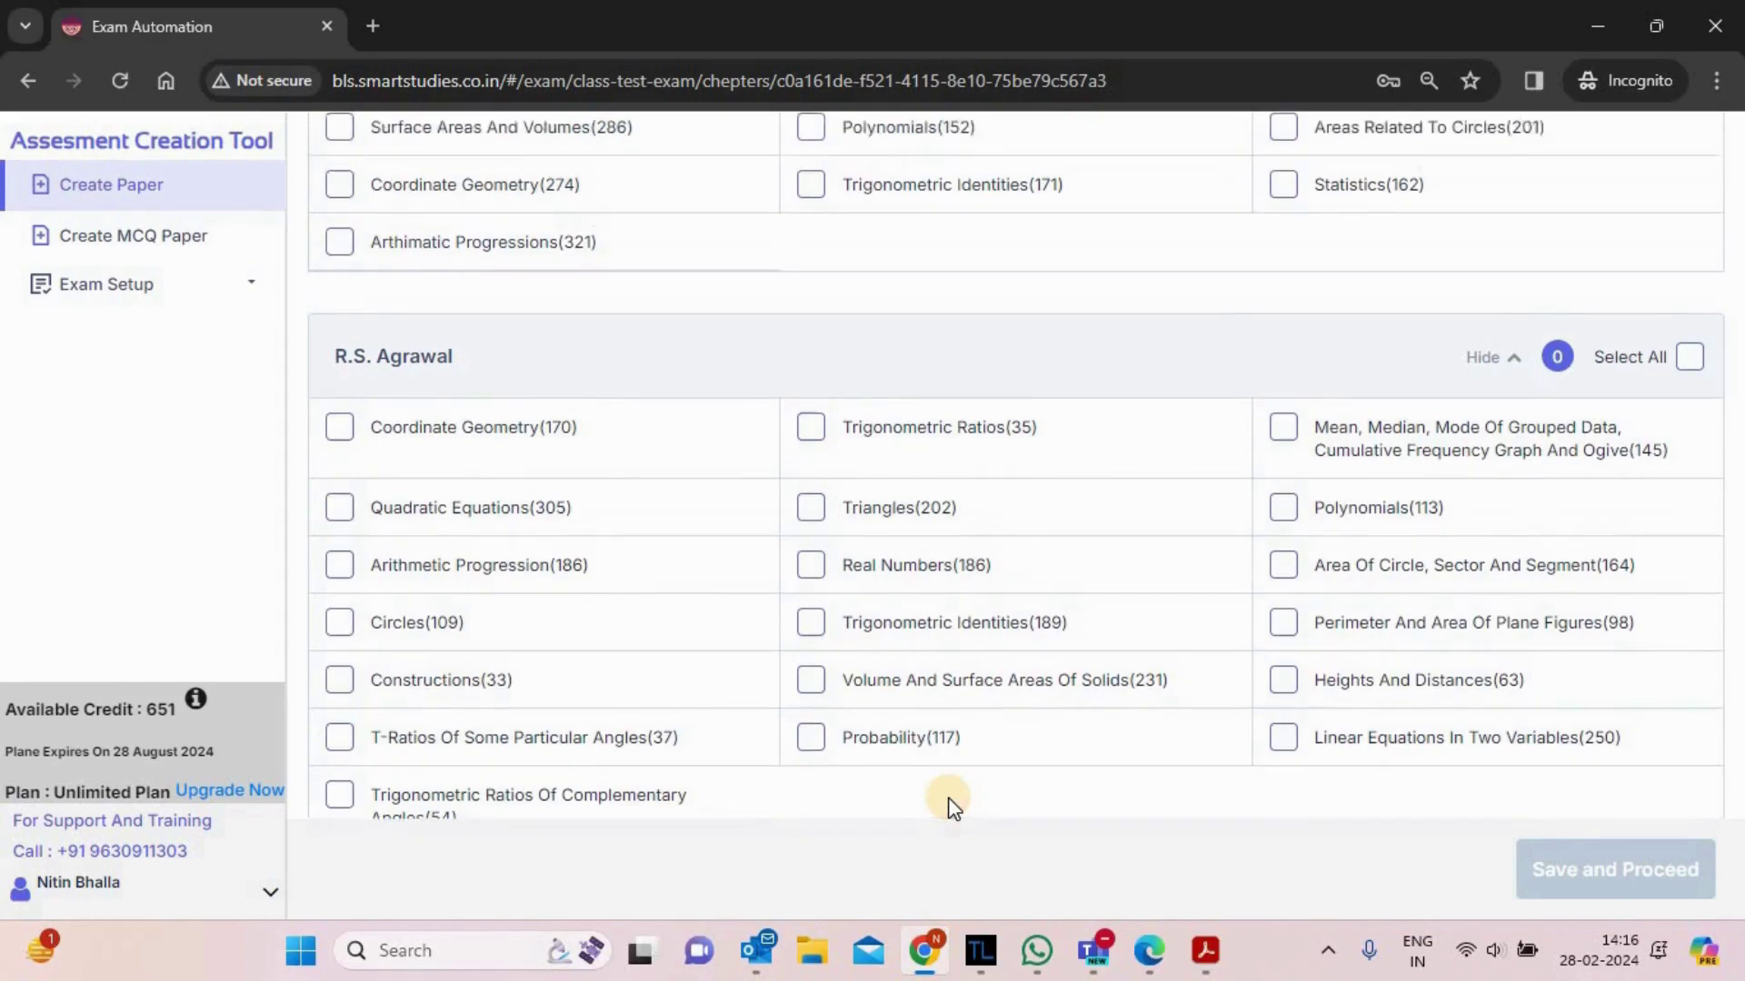
scroll(952, 804, up, 5)
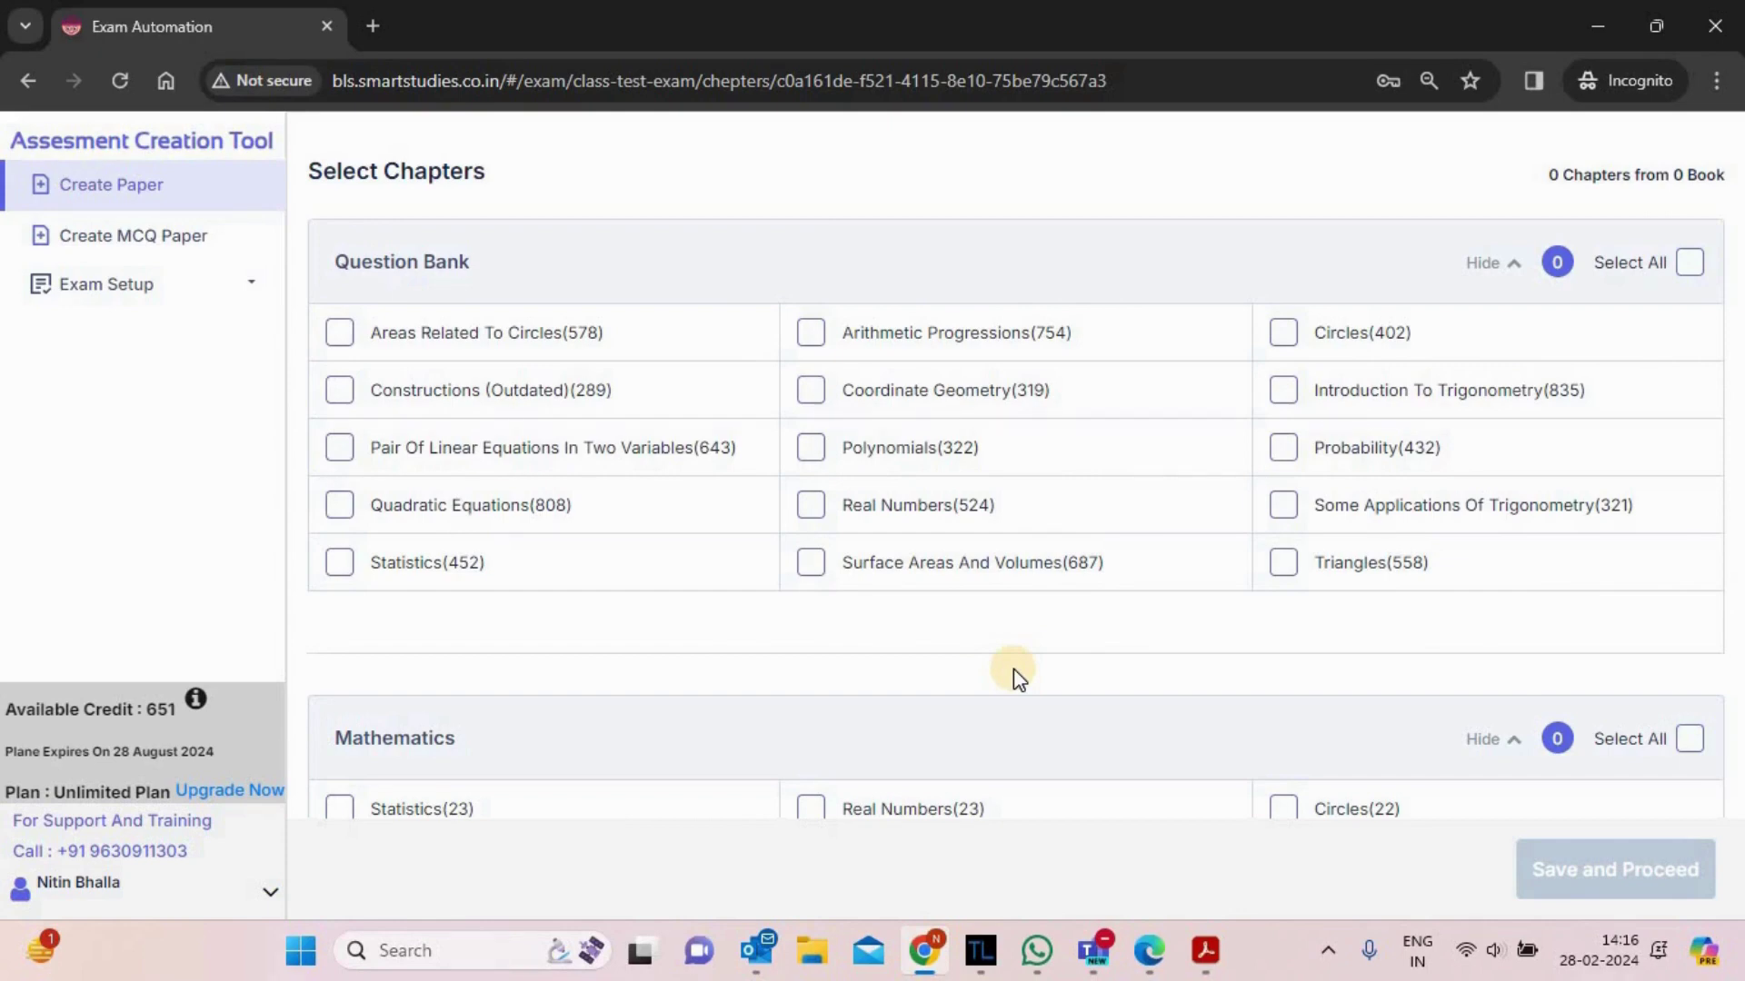
- Tick four question-bank chapters and three Mathematics Exemplar chapters, including Triangles and Statistics And Probability
click(811, 390)
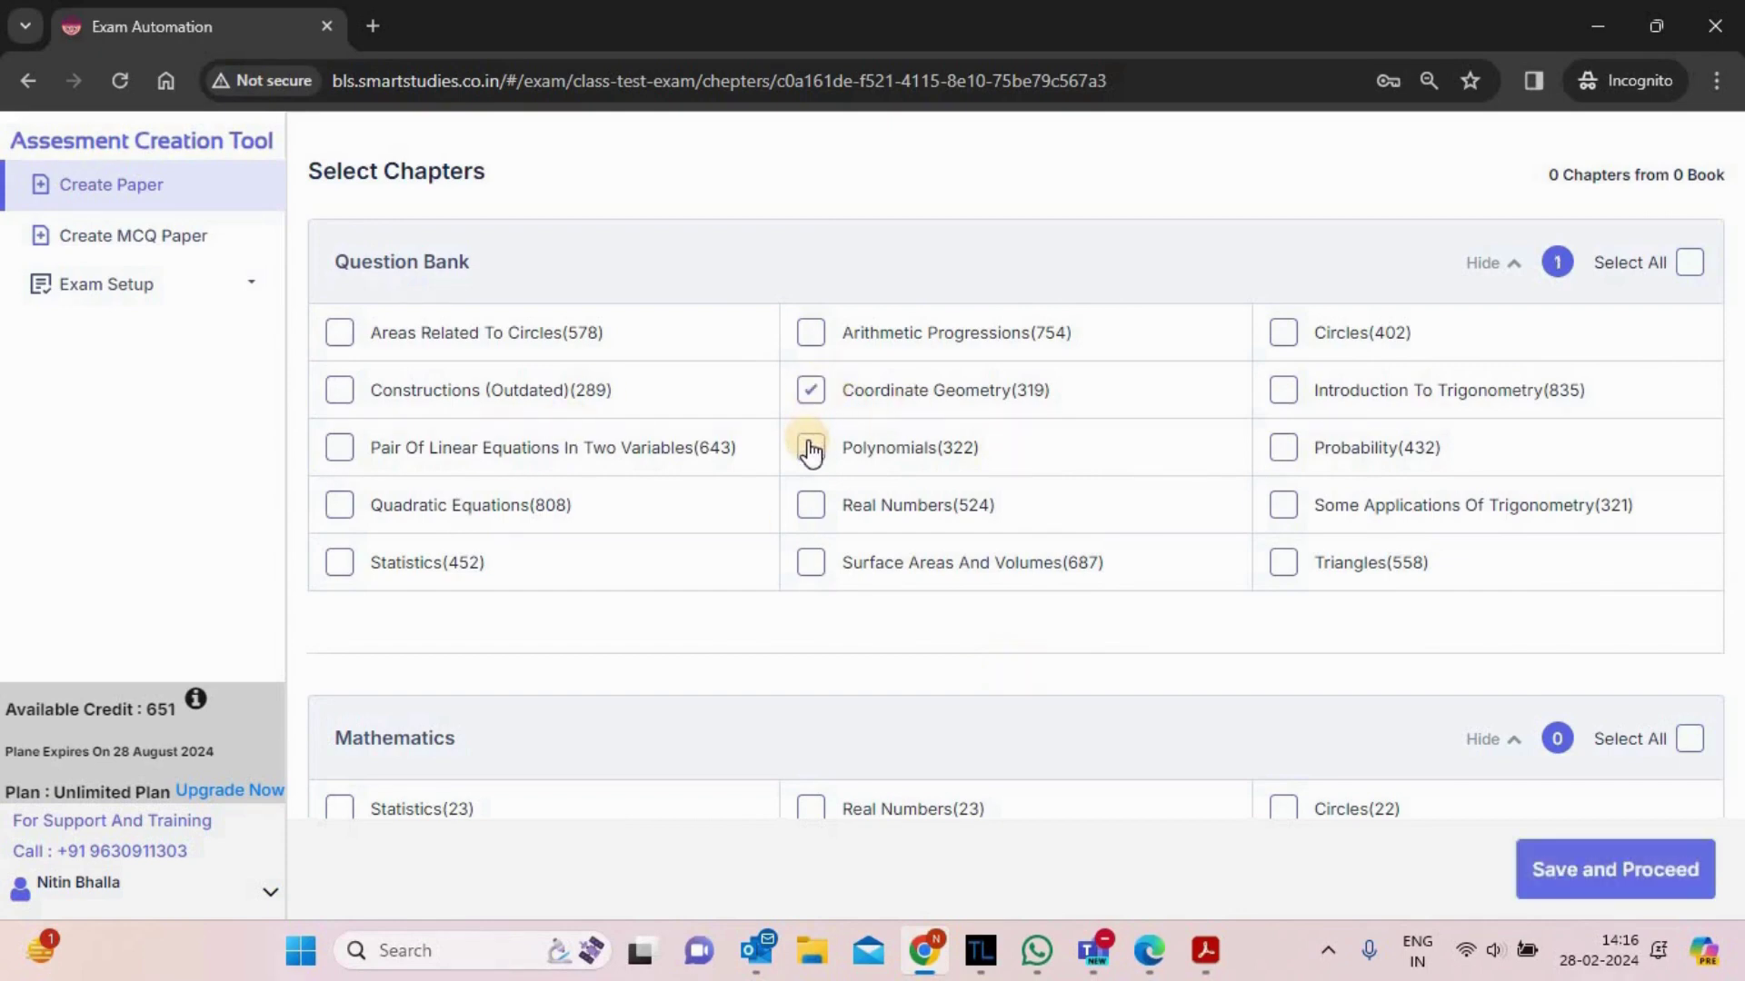
click(811, 448)
click(1280, 503)
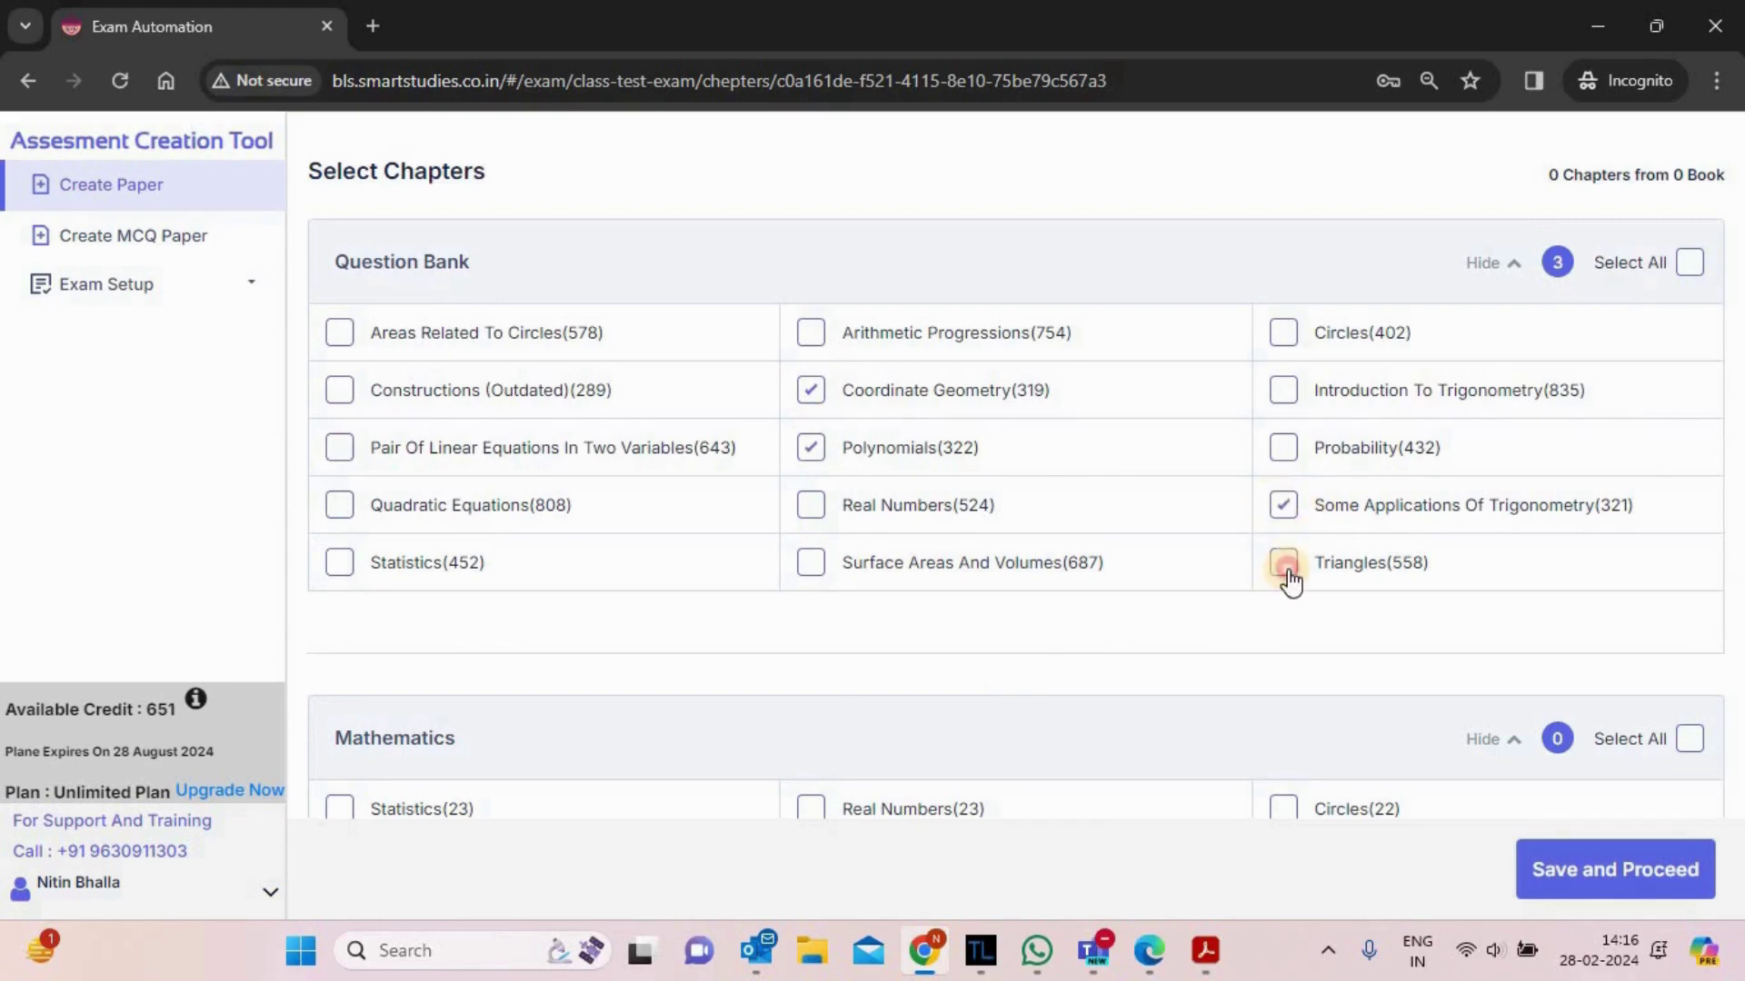
click(1284, 562)
scroll(1289, 577, down, 7)
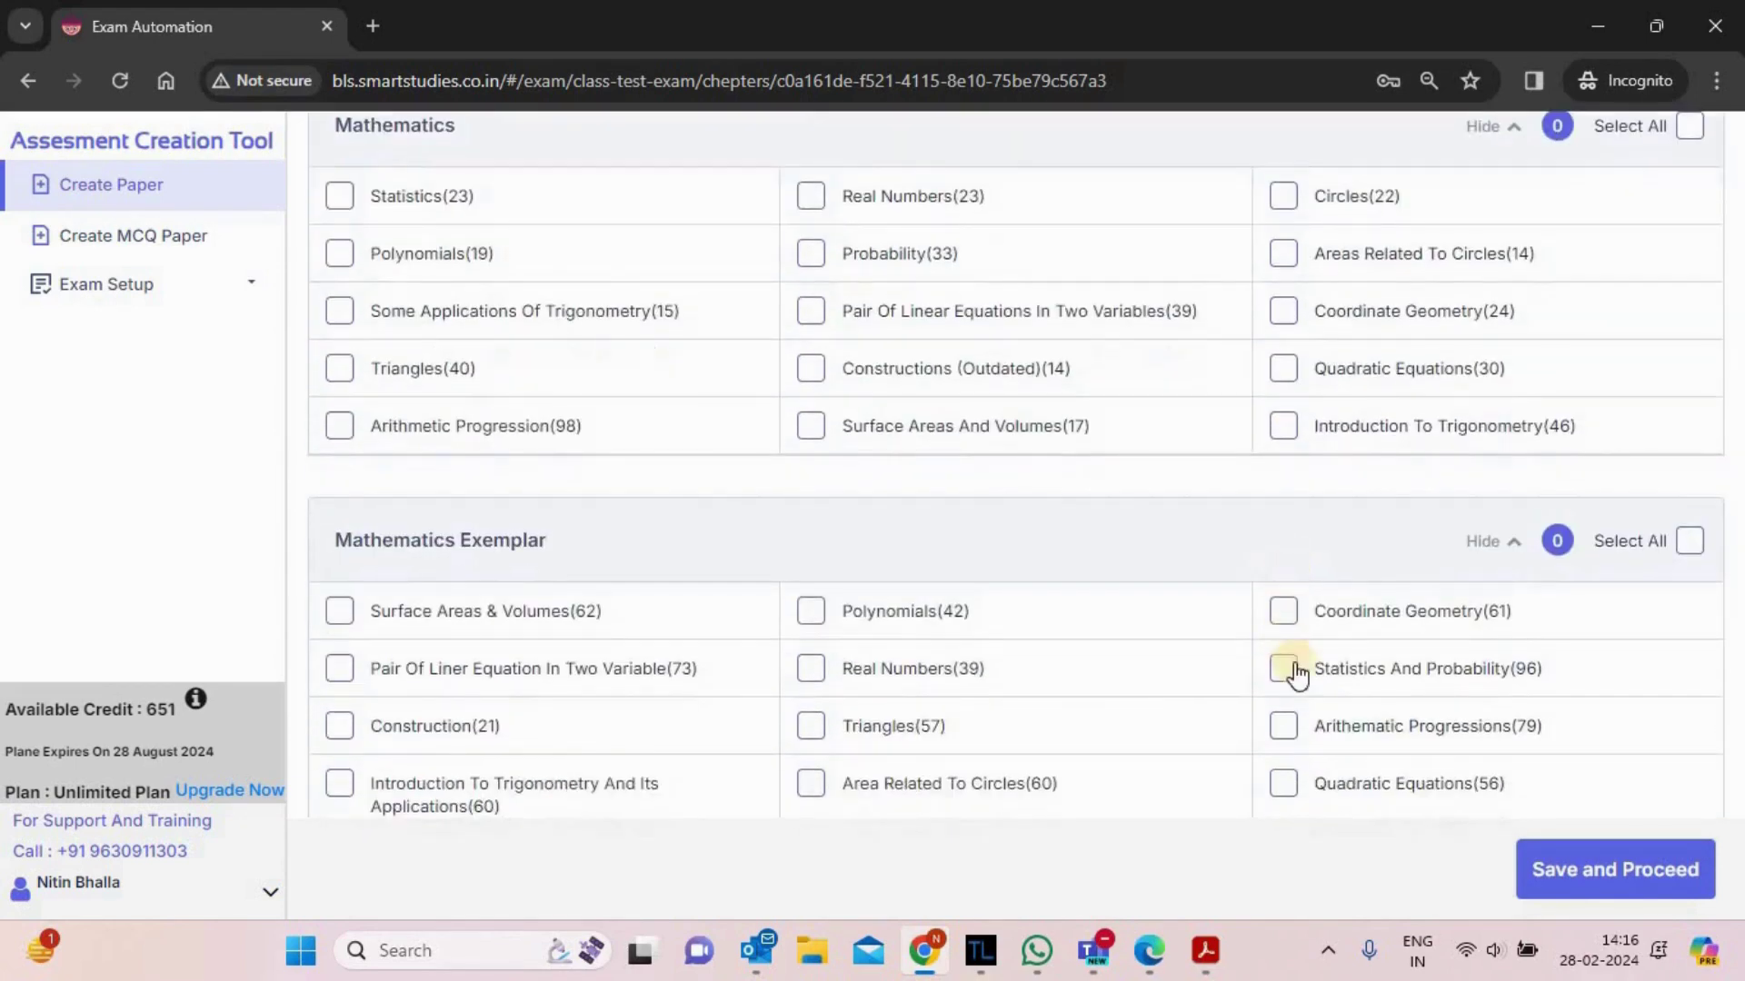
click(1285, 669)
click(809, 726)
click(809, 772)
- Tick R.D. Sharma and R.S. Agrawal chapters (Quadratic Equations, Trigonometric Ratios, Constructions) and save
scroll(813, 781, down, 7)
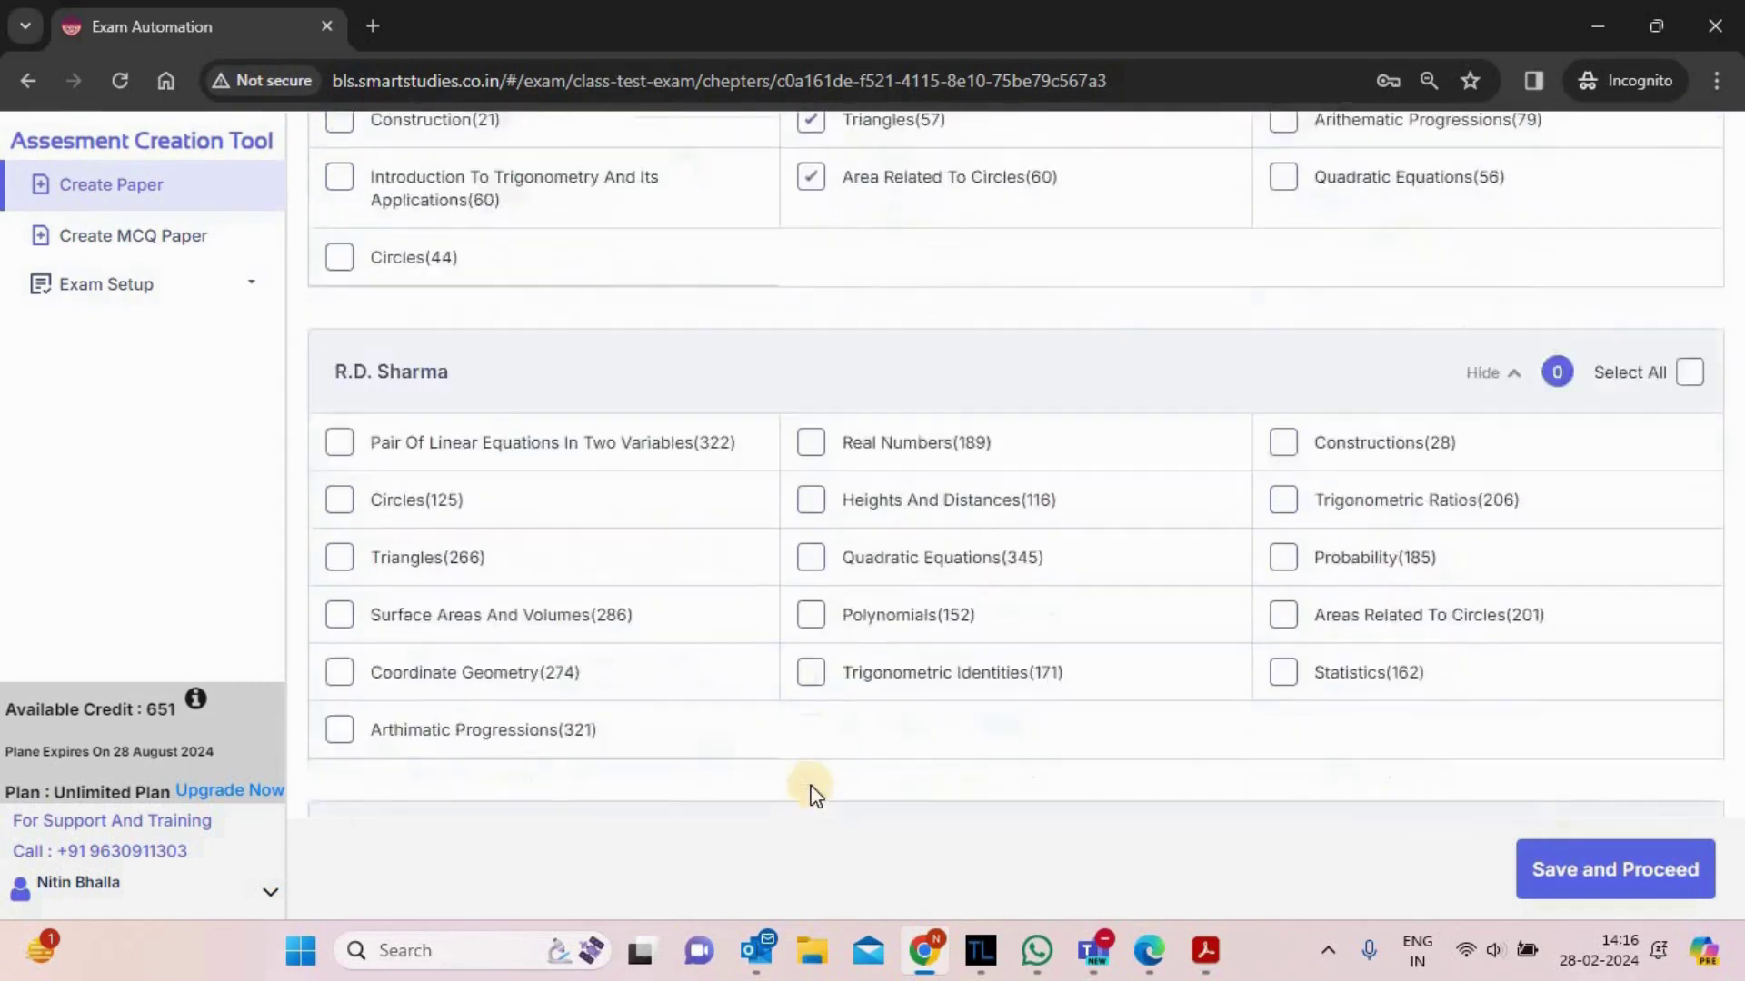
scroll(815, 791, down, 2)
click(811, 756)
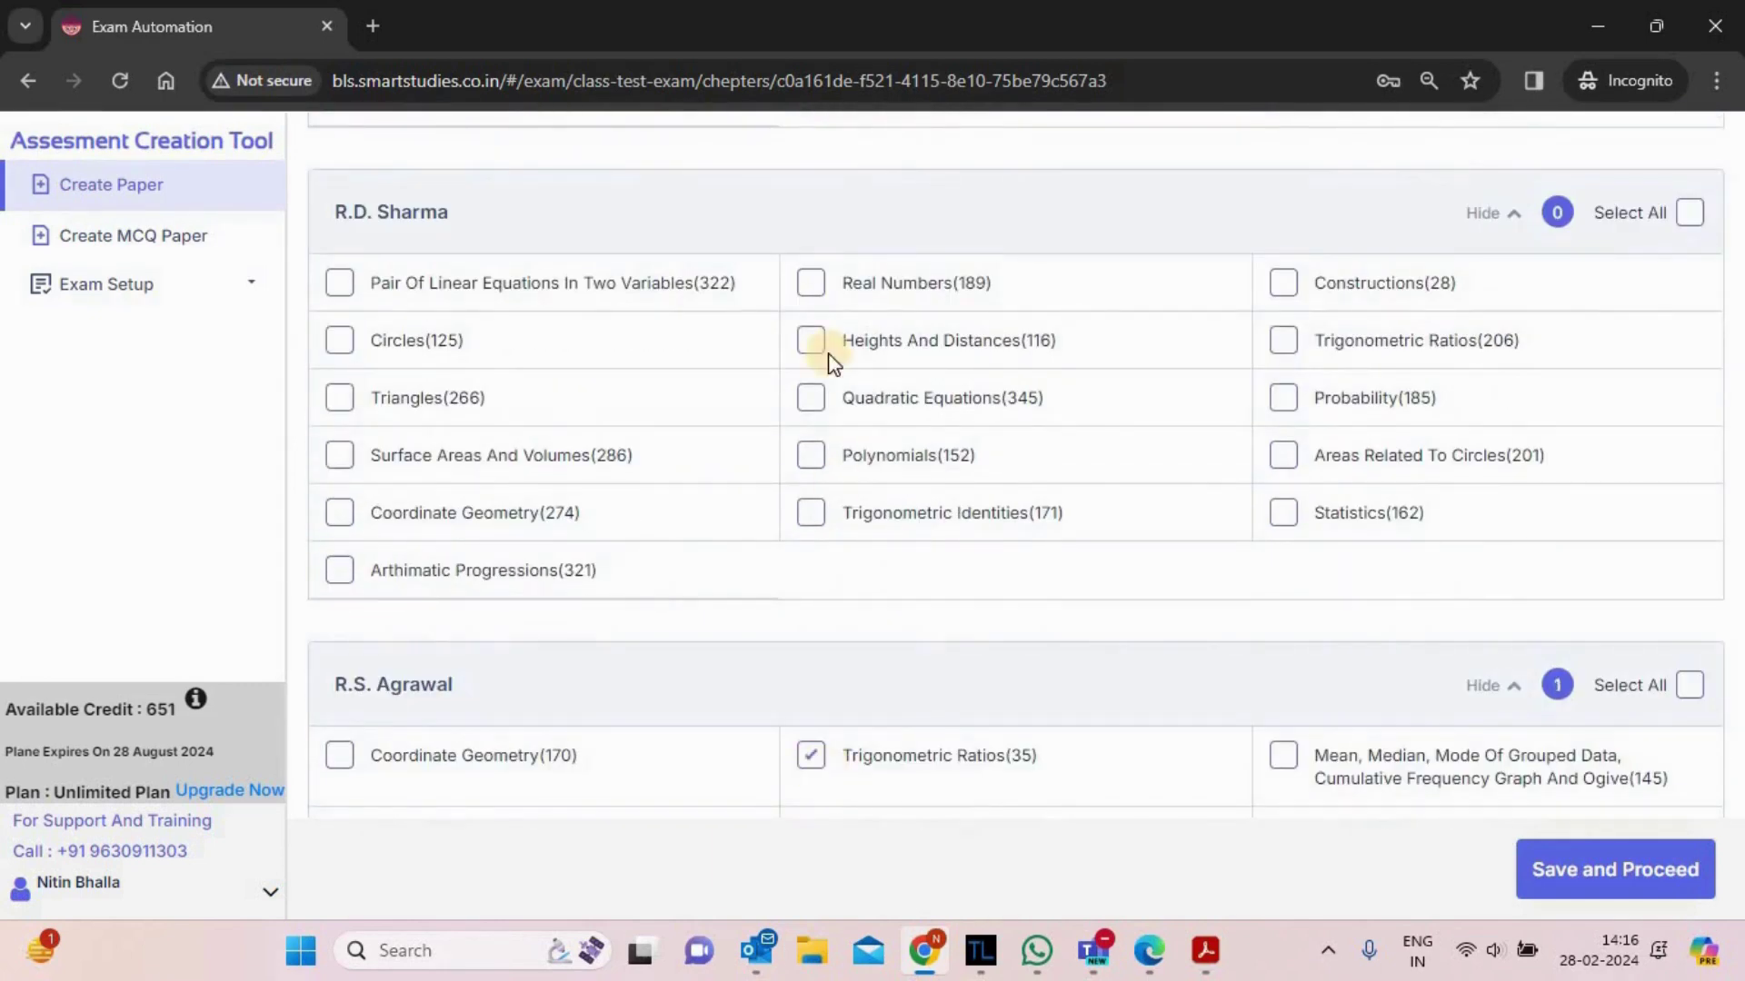
click(810, 400)
click(339, 514)
scroll(343, 525, down, 1)
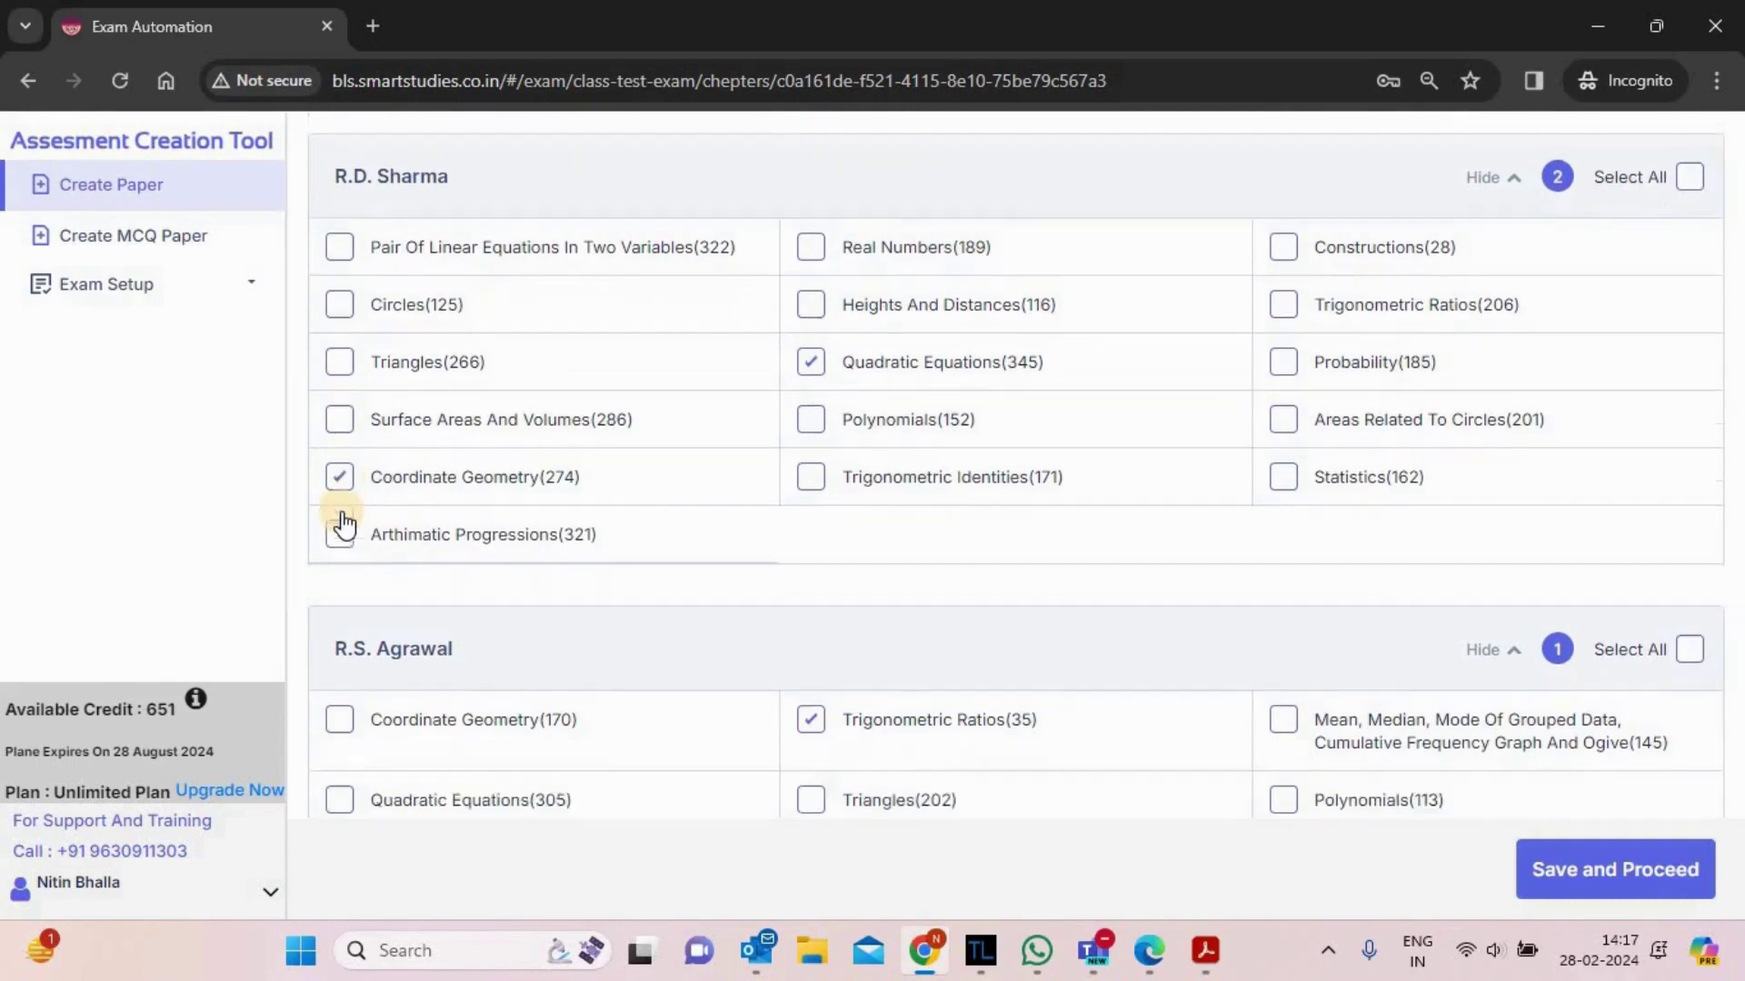
scroll(344, 545, down, 4)
click(339, 651)
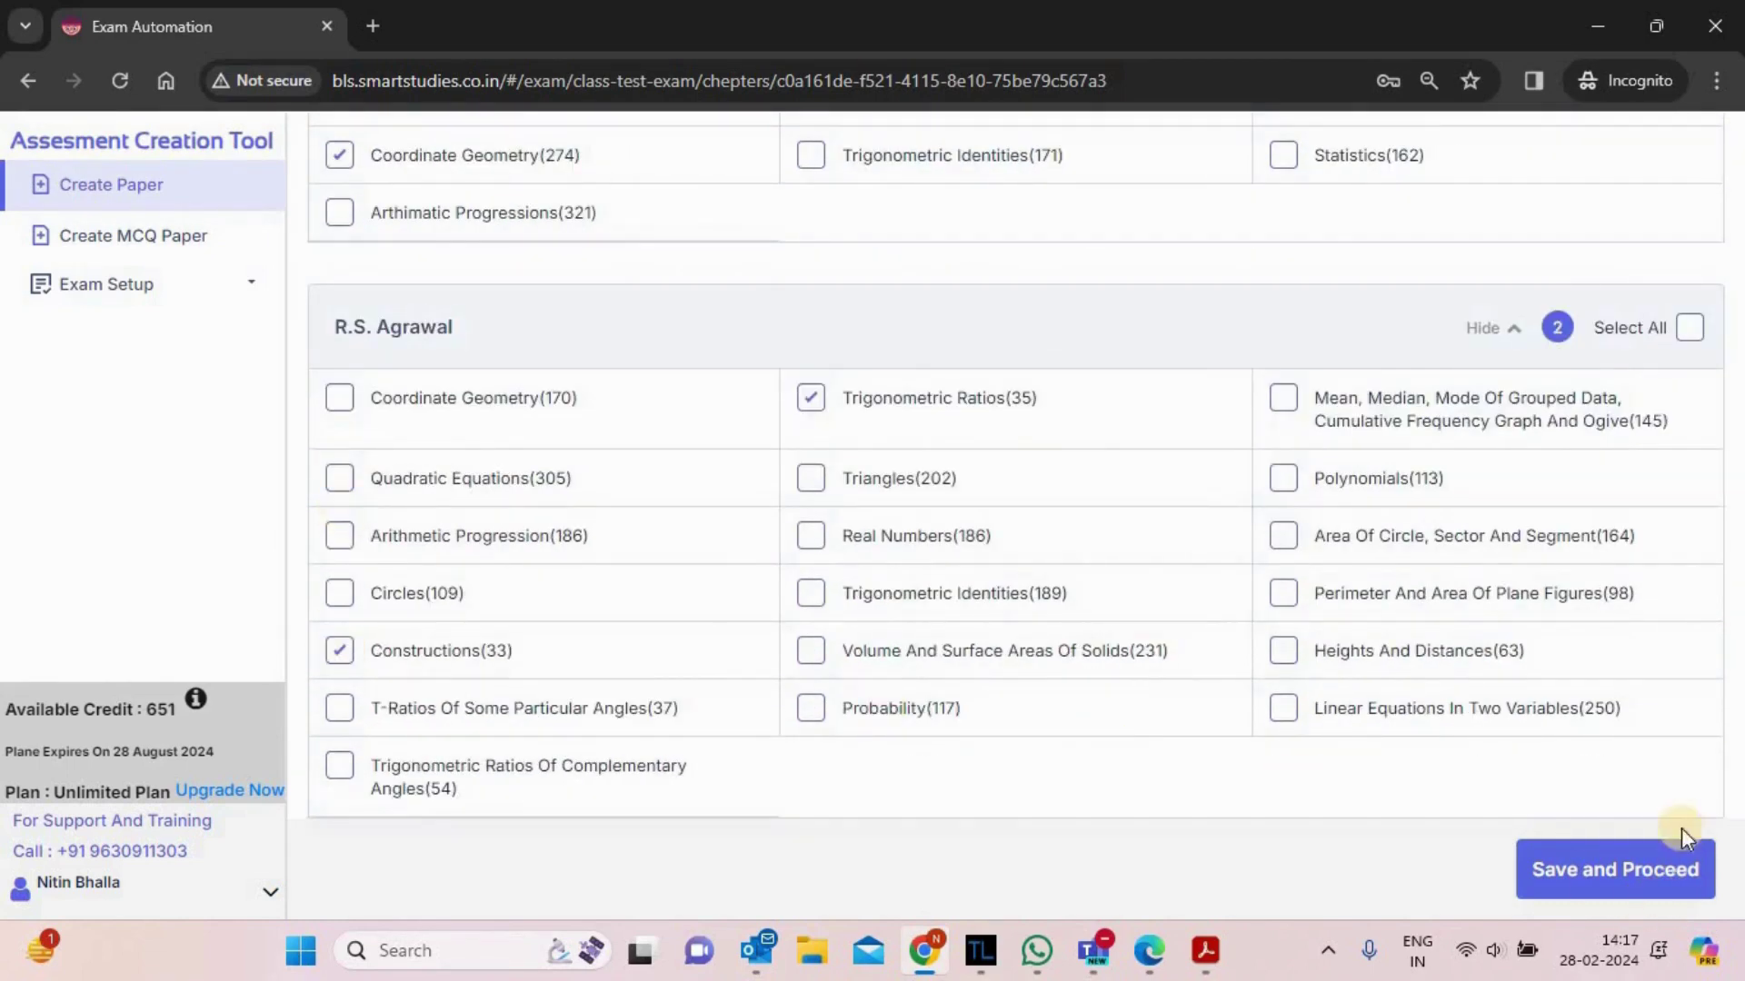
click(1641, 900)
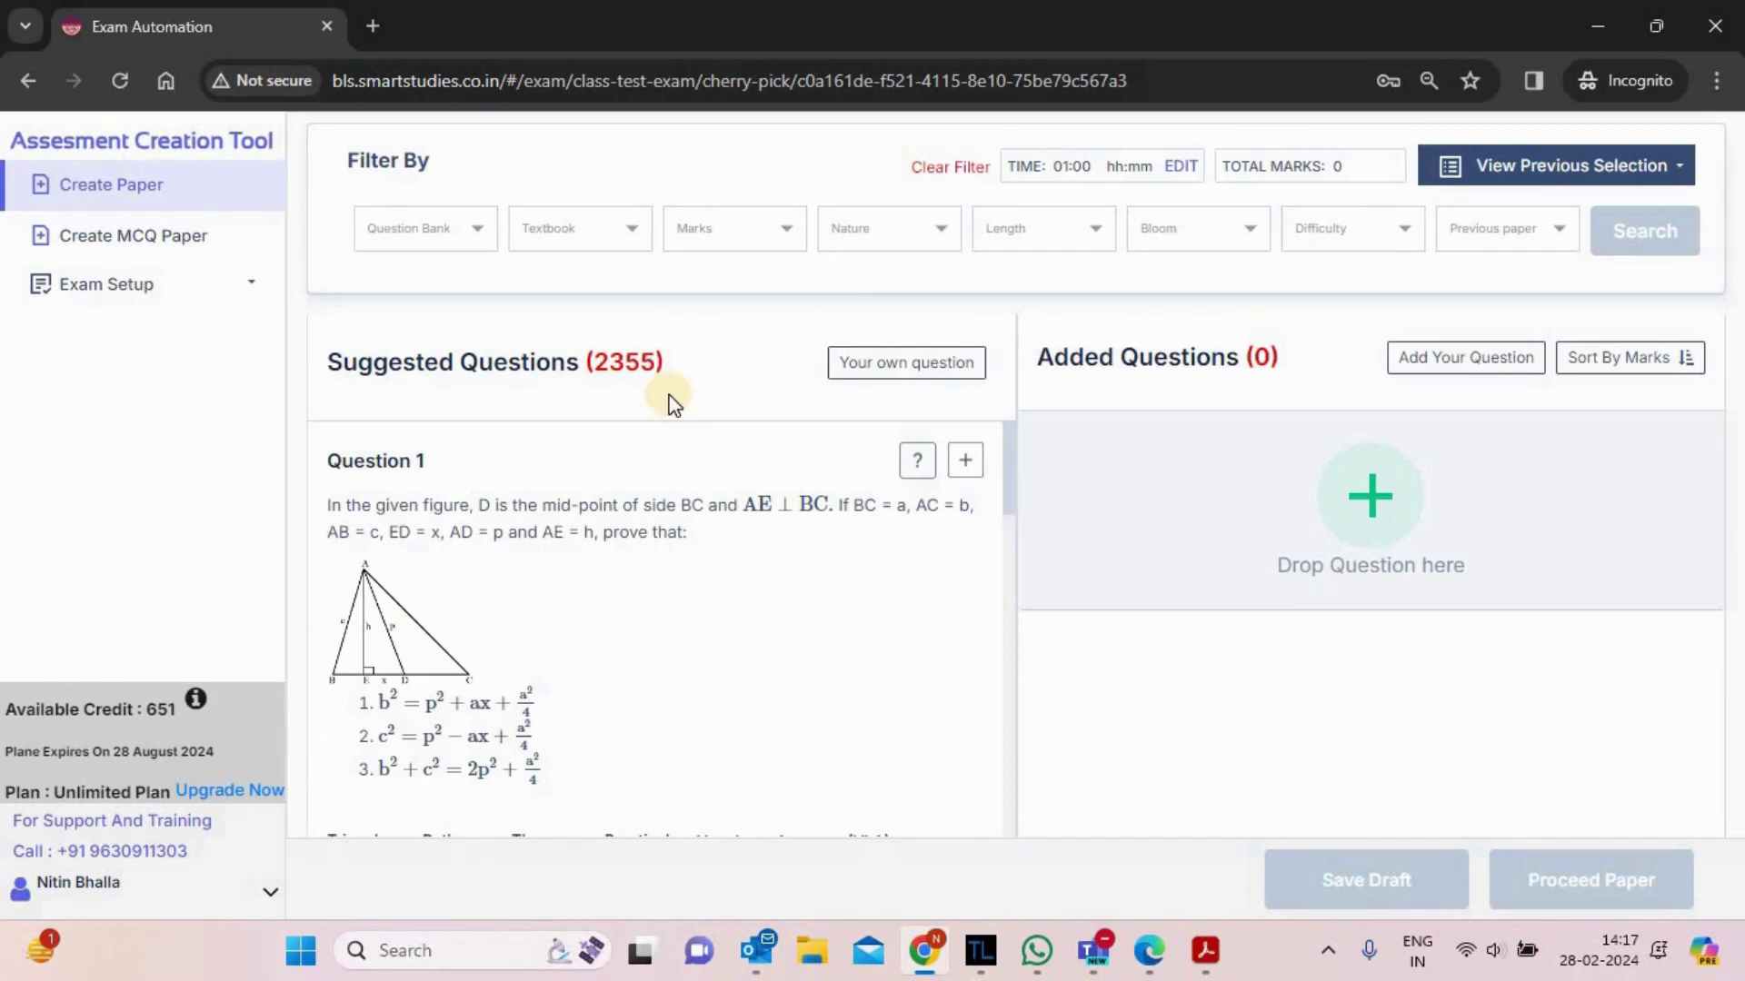
double_click(620, 363)
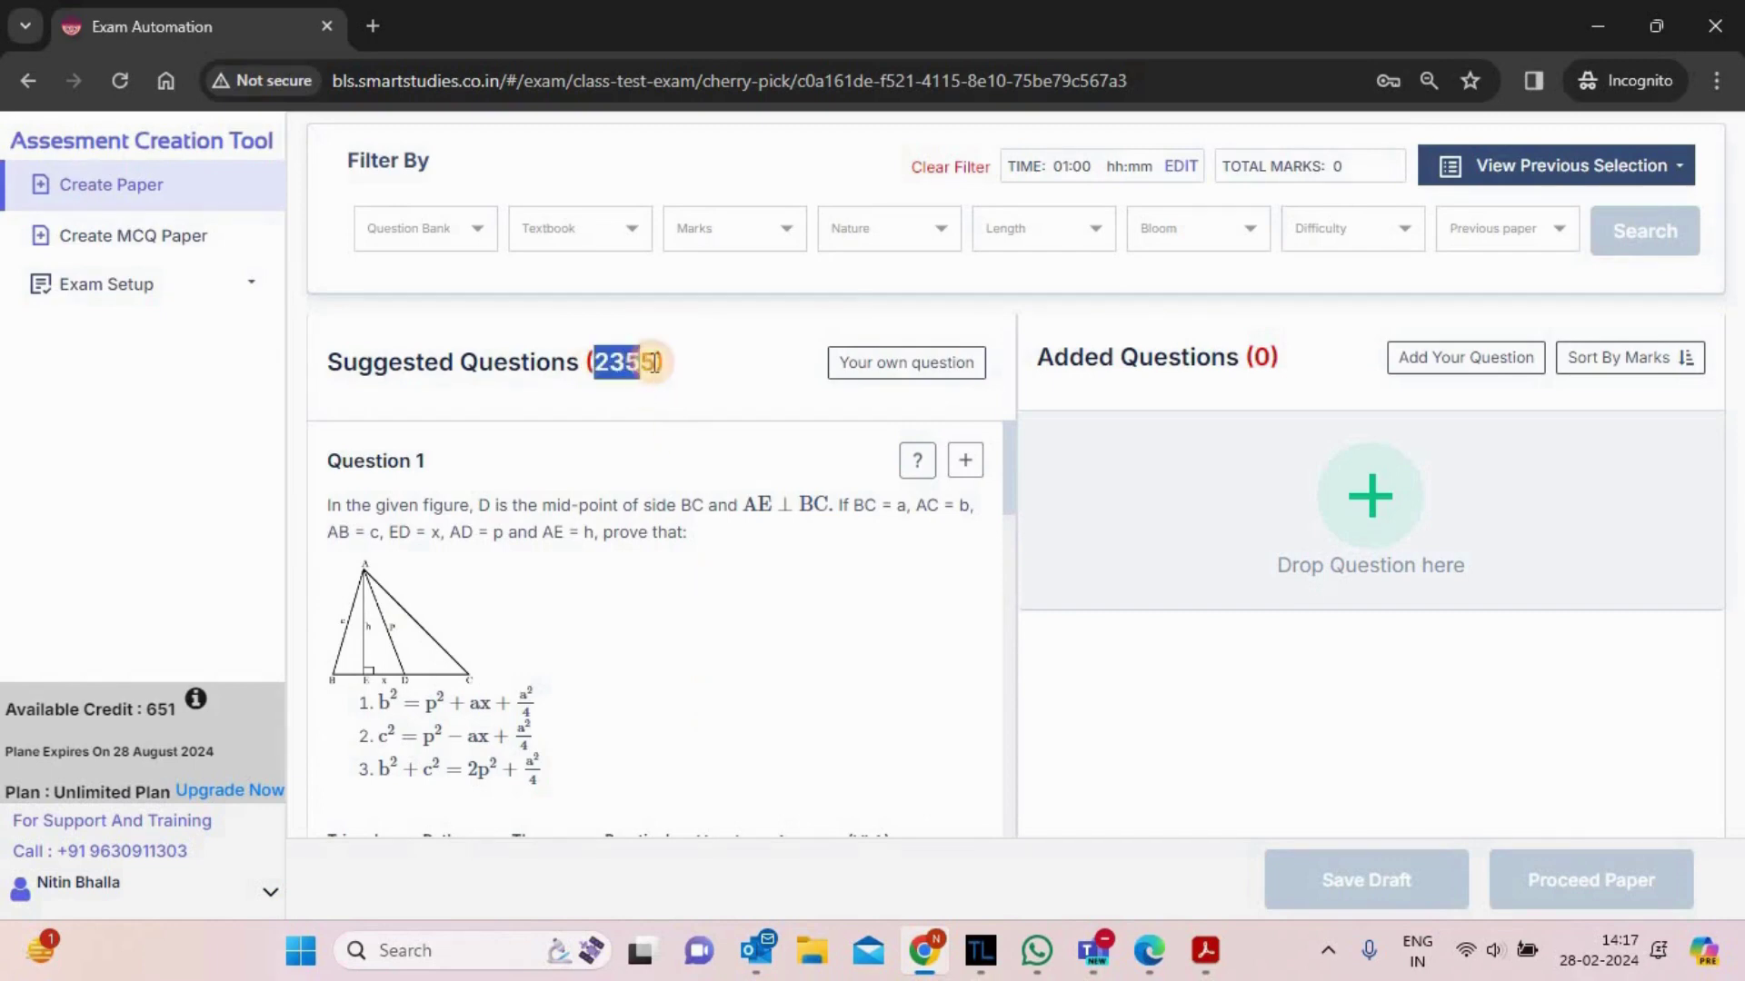
click(640, 413)
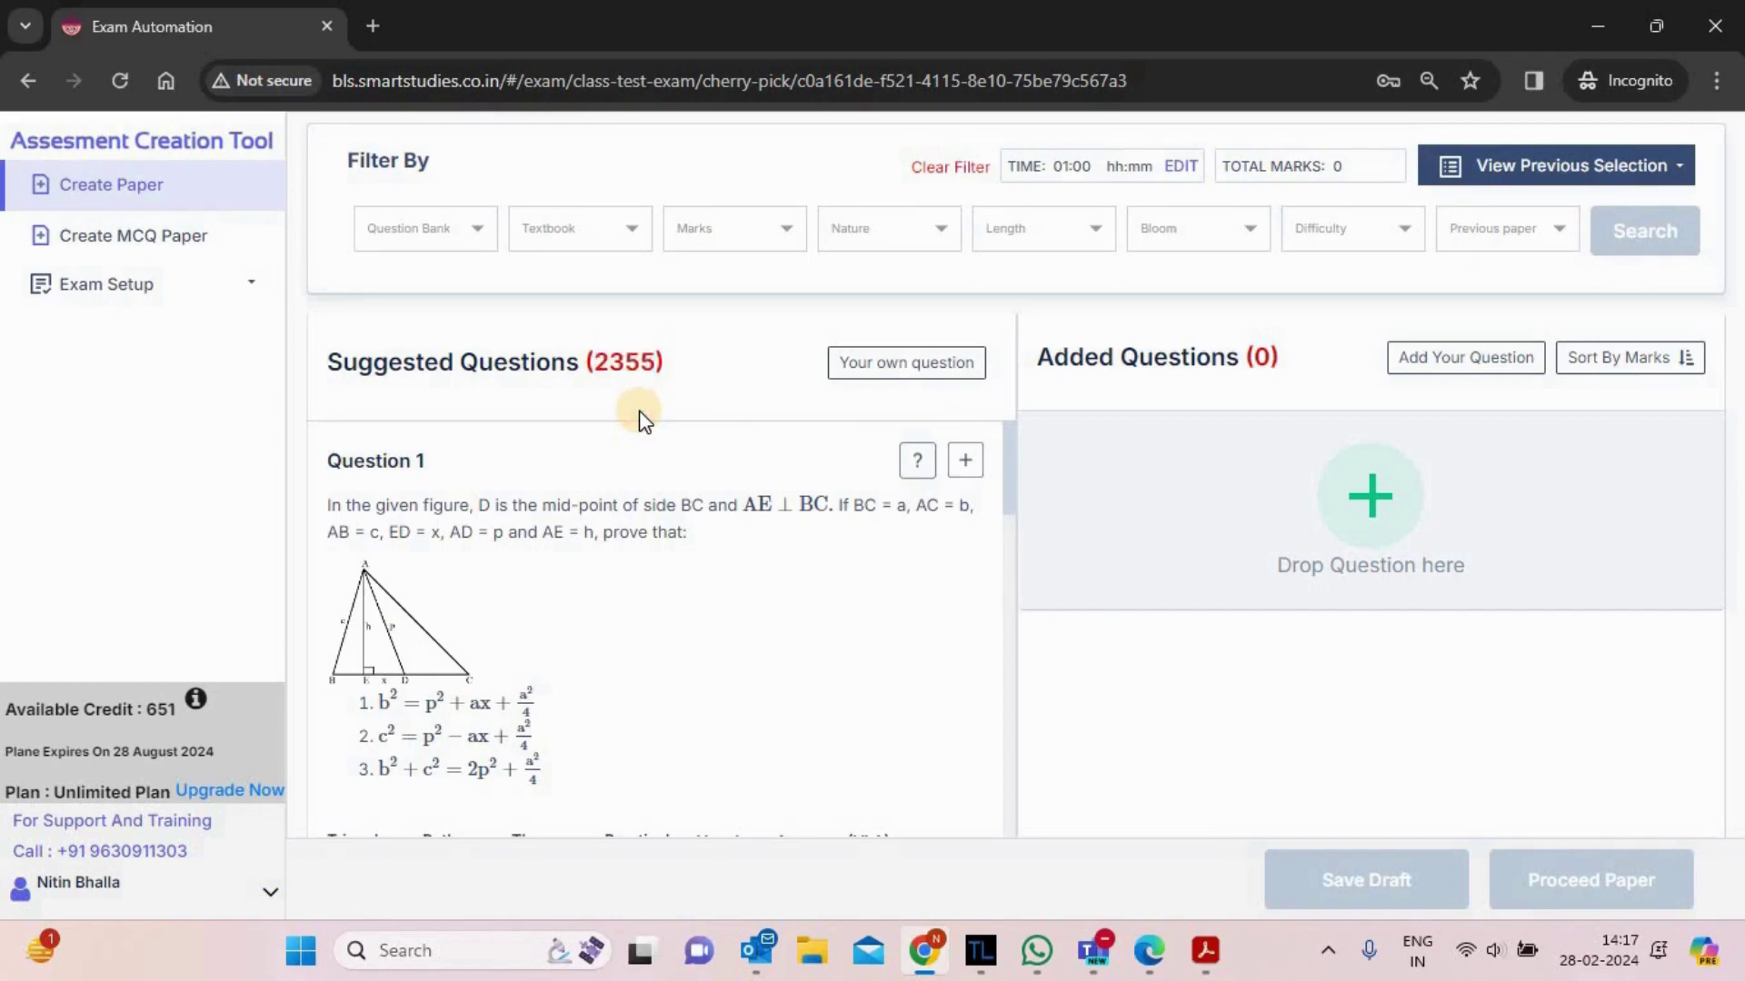
click(419, 238)
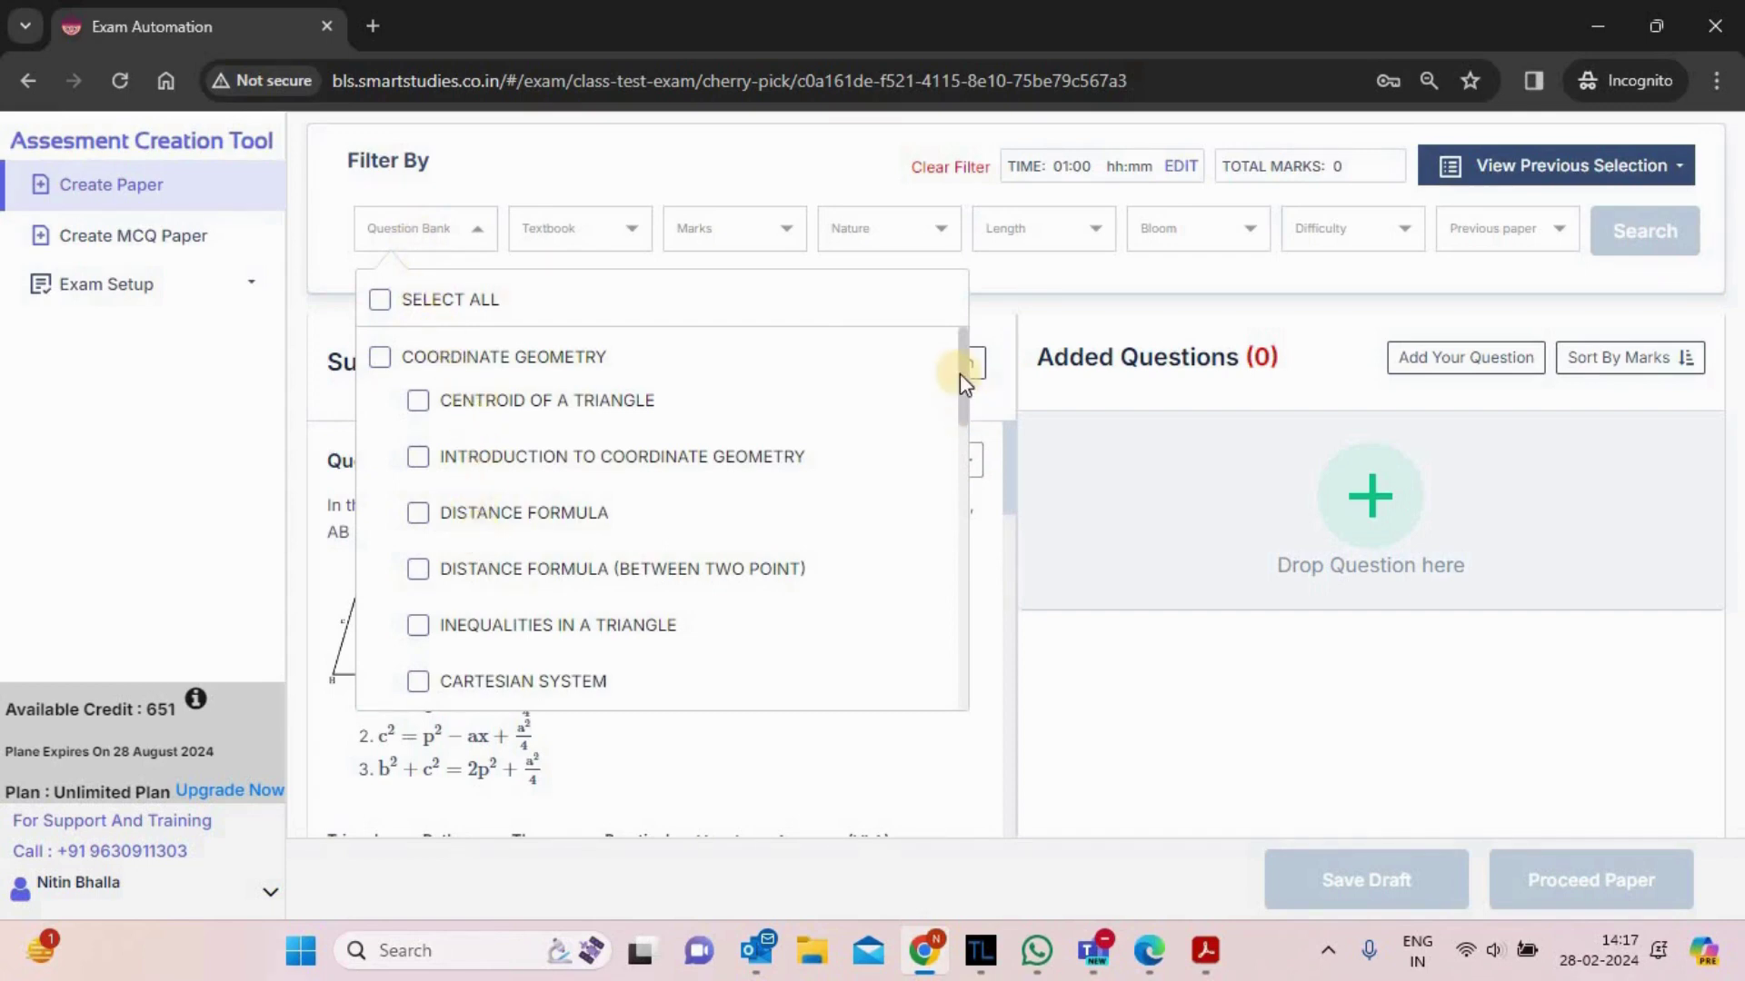
drag(959, 378, 941, 654)
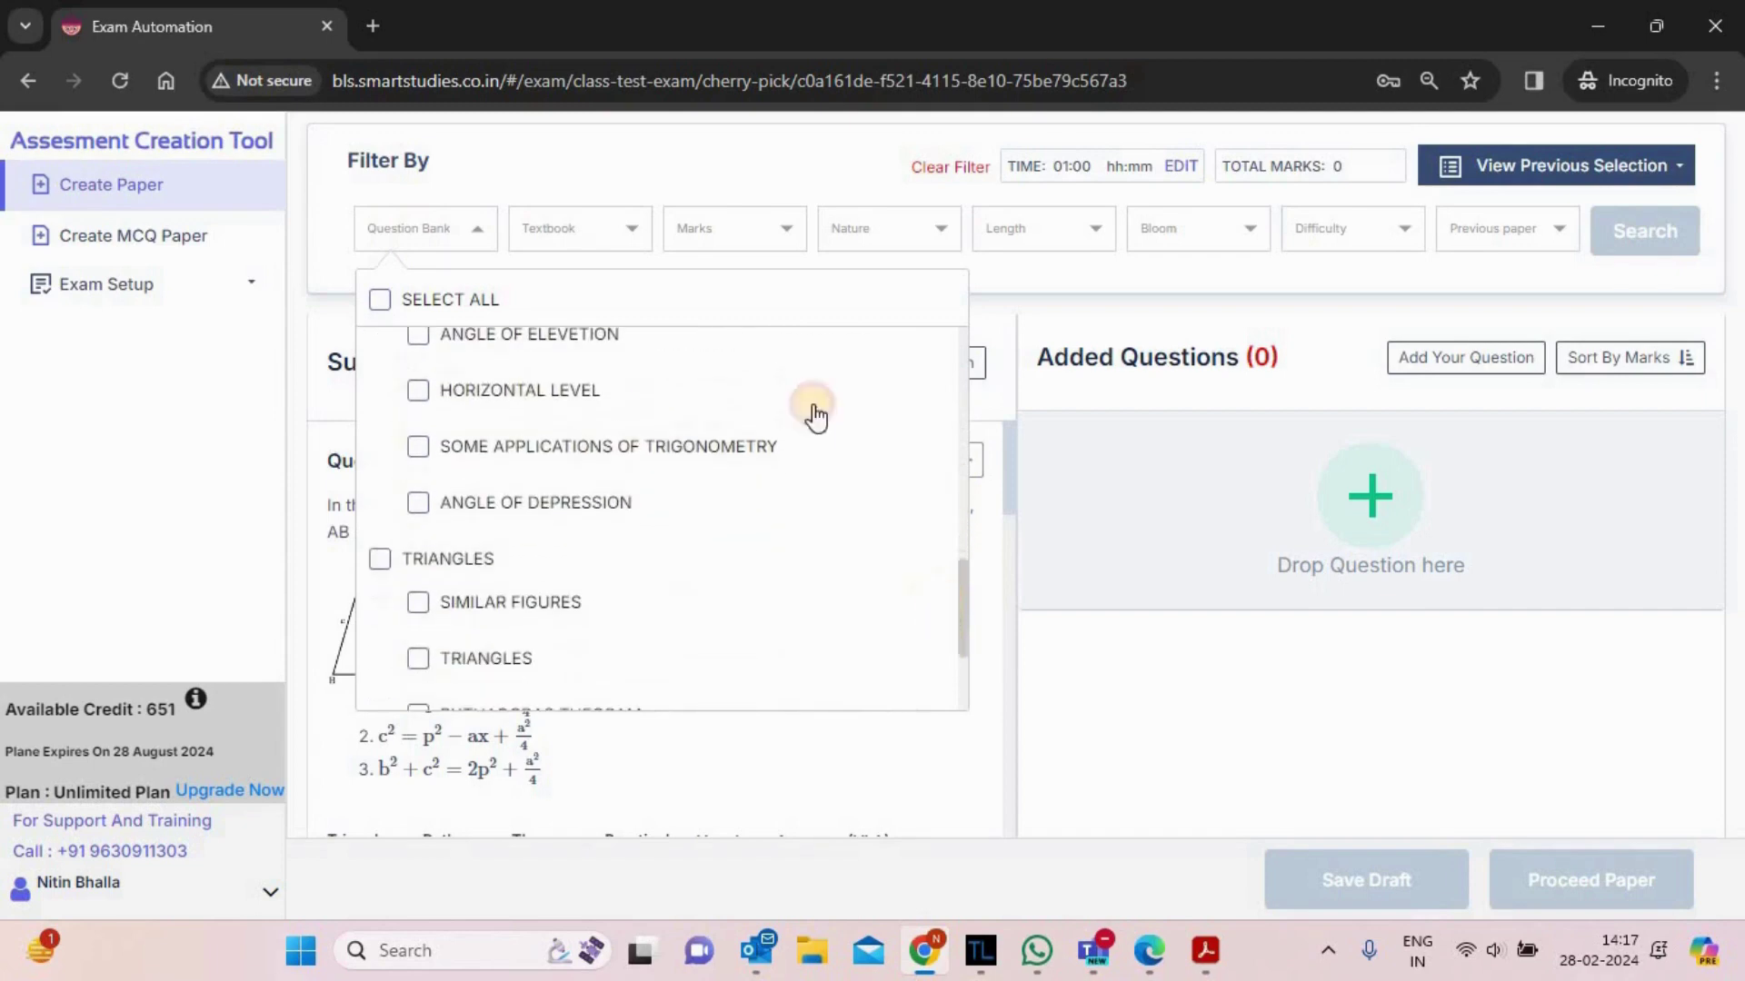
click(570, 234)
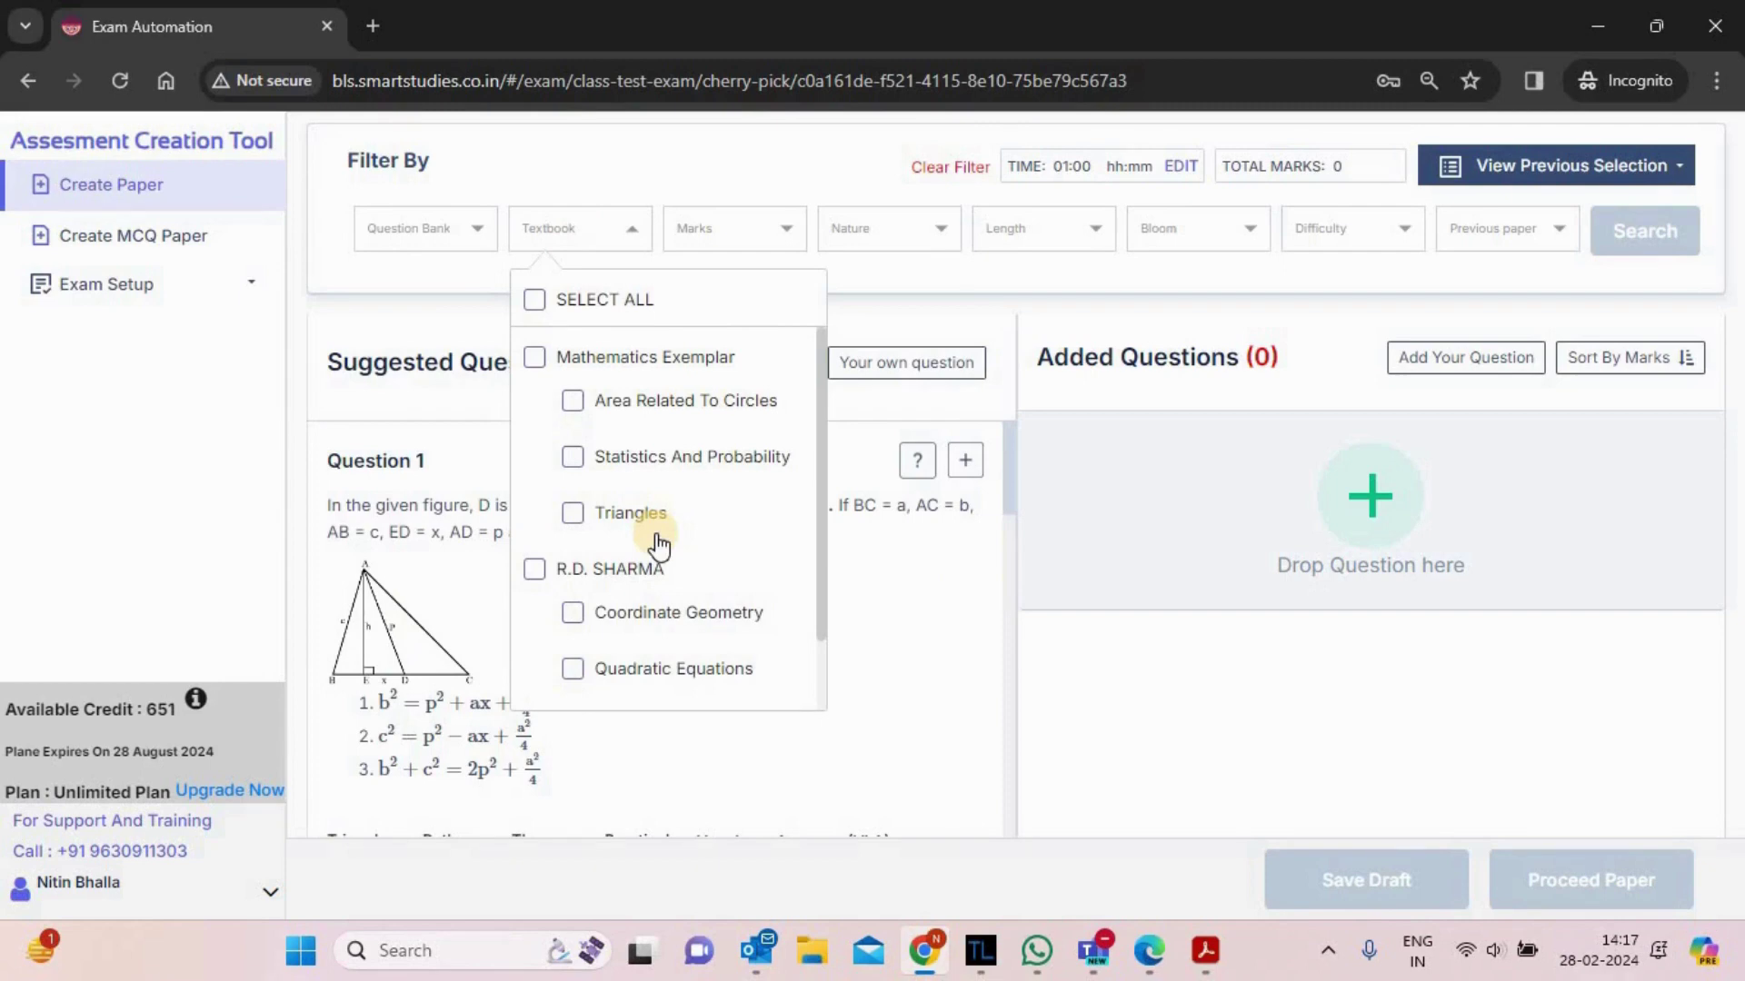
click(740, 244)
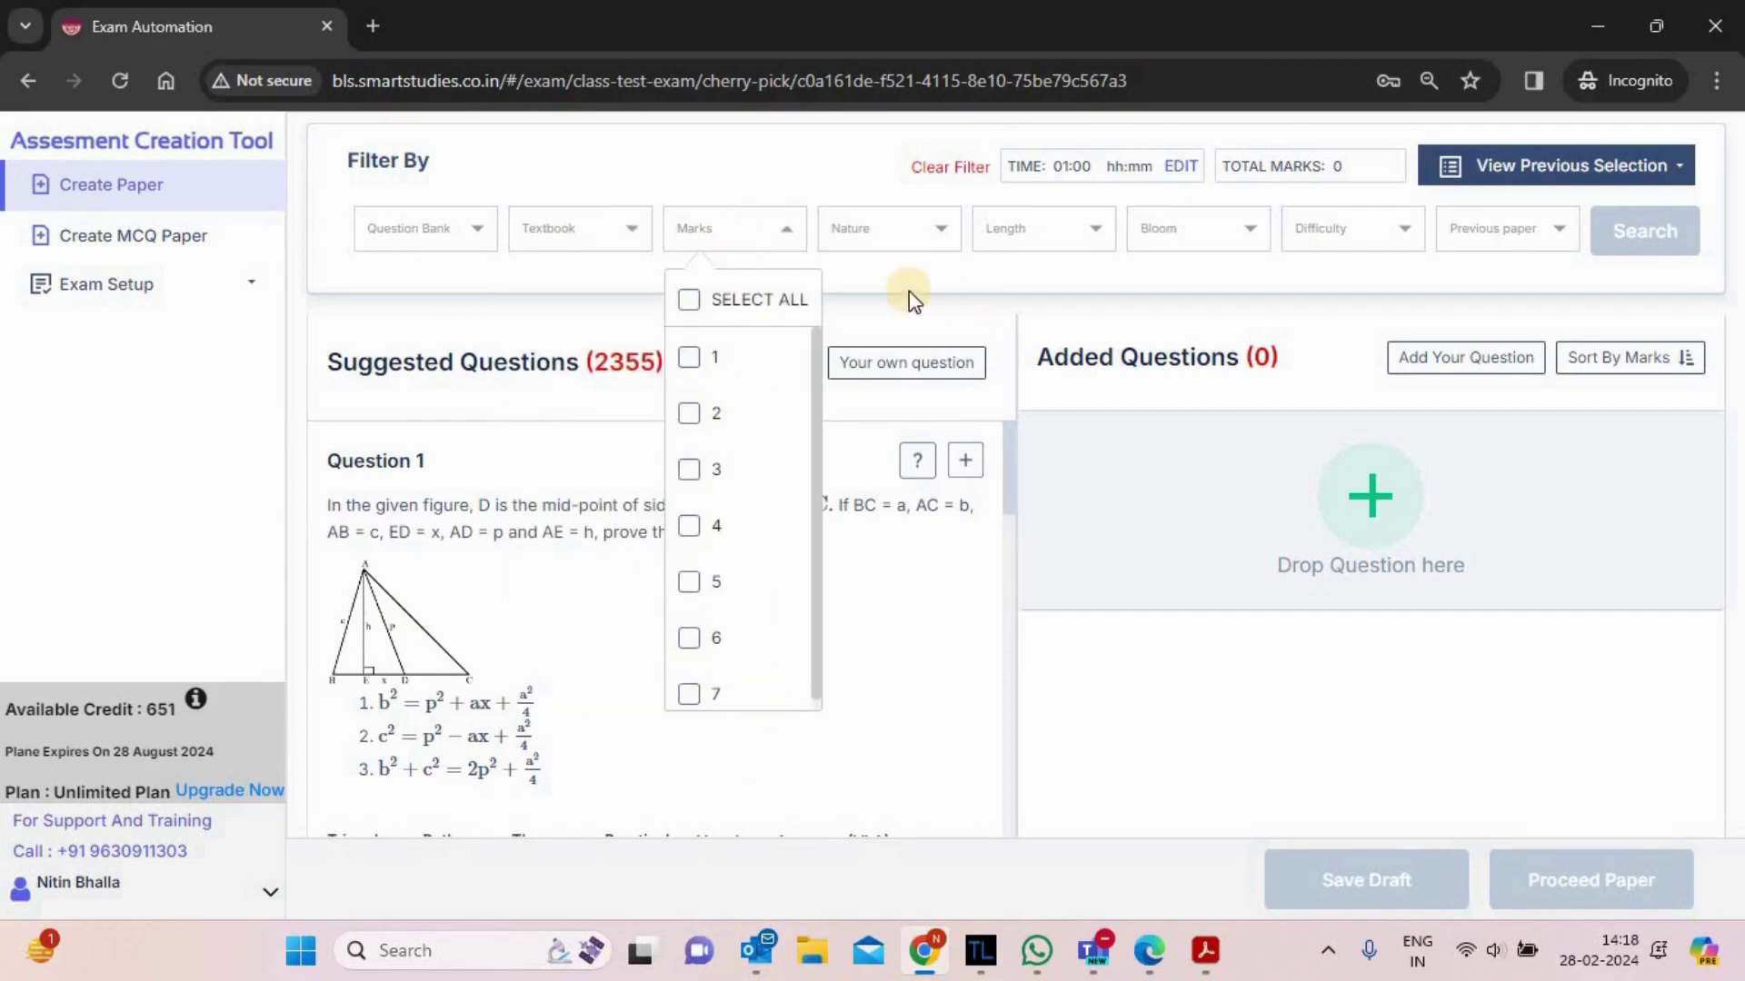
click(900, 247)
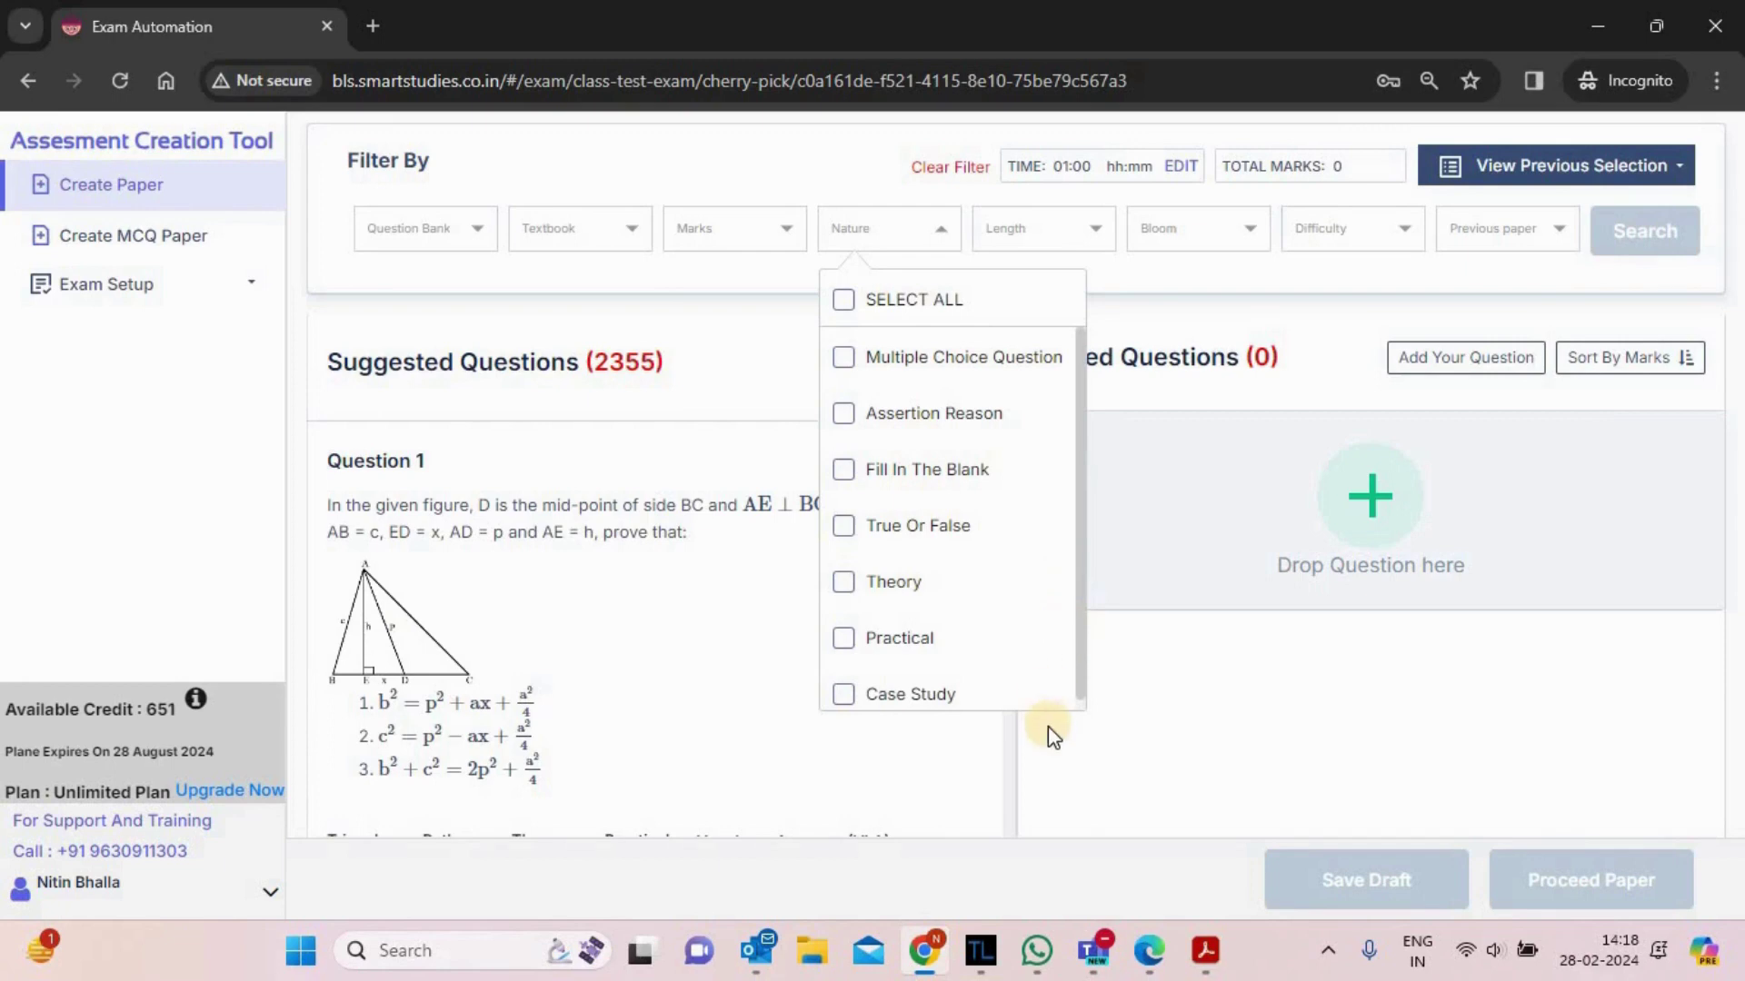
click(1051, 245)
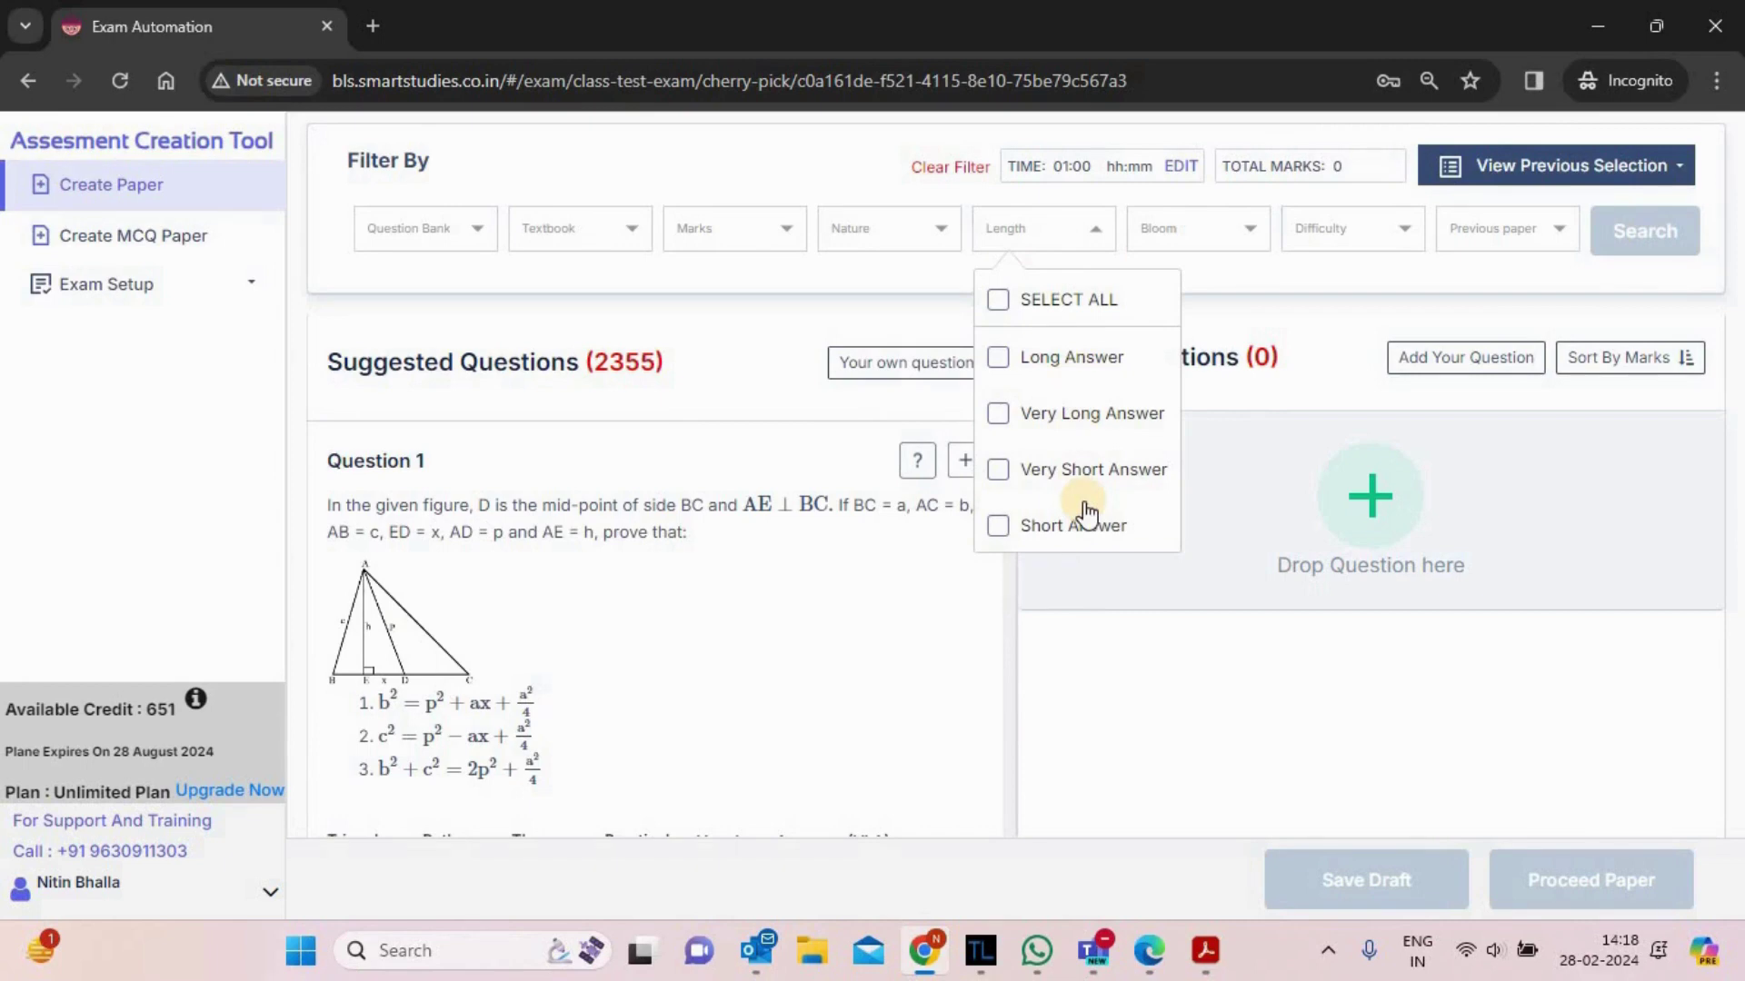
click(1253, 271)
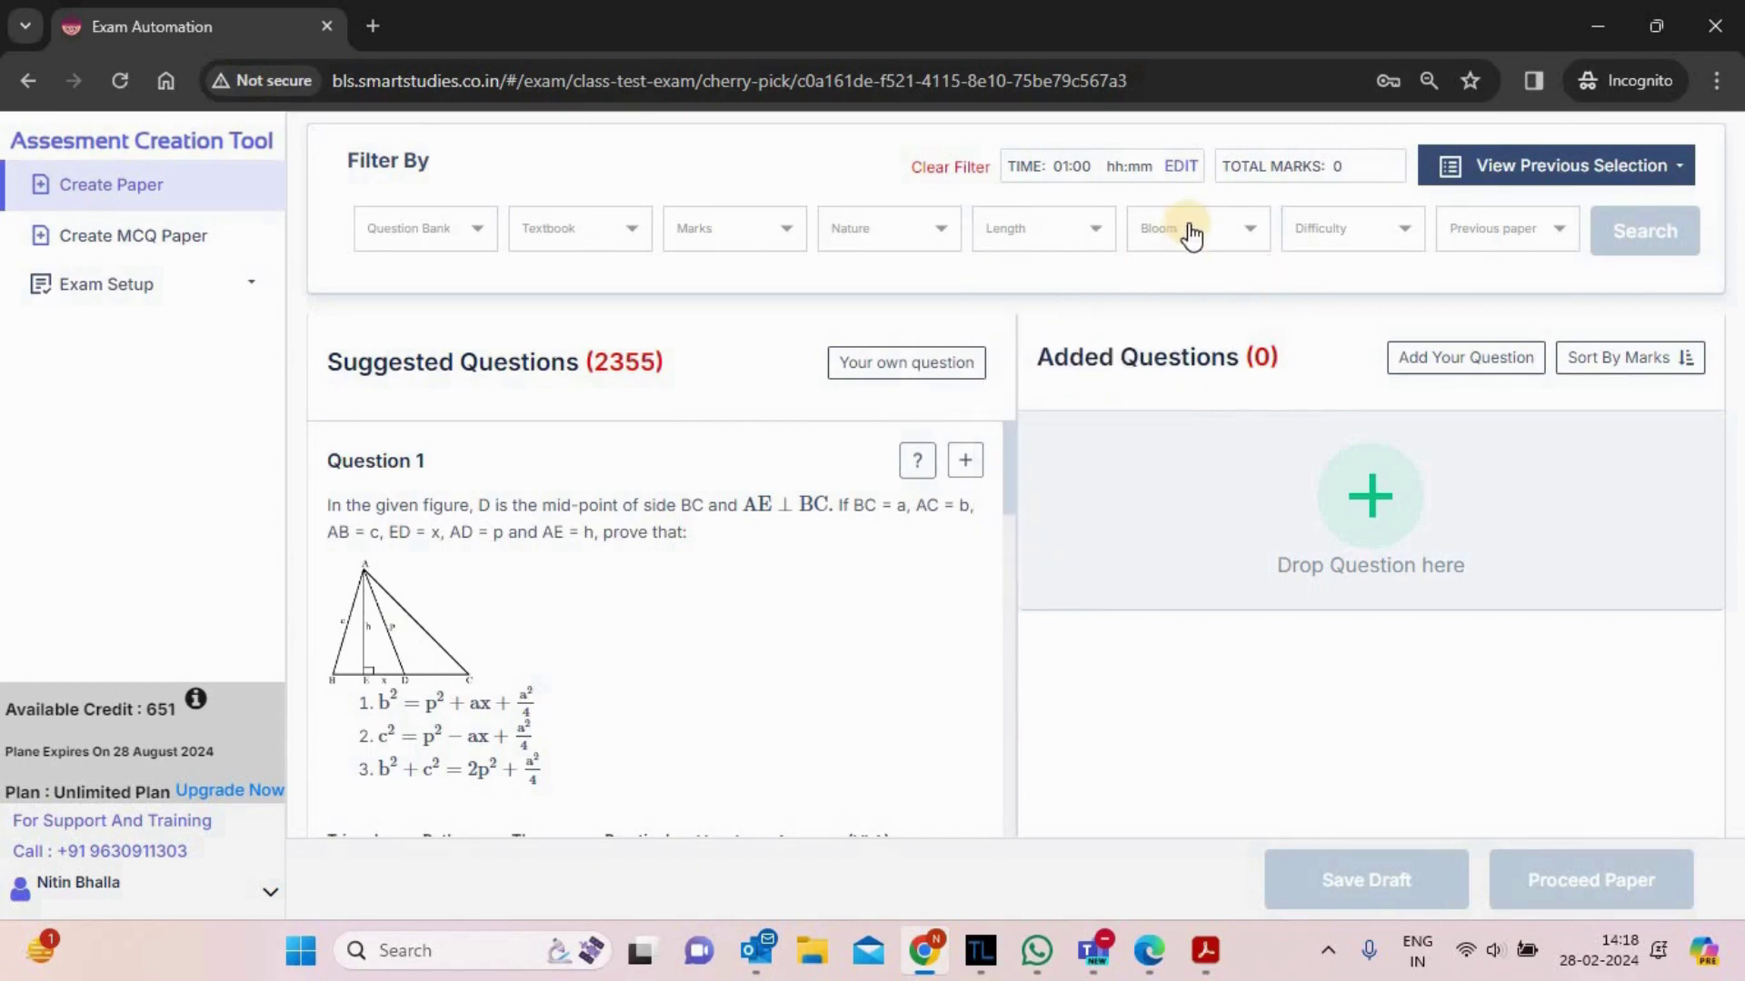
click(1191, 235)
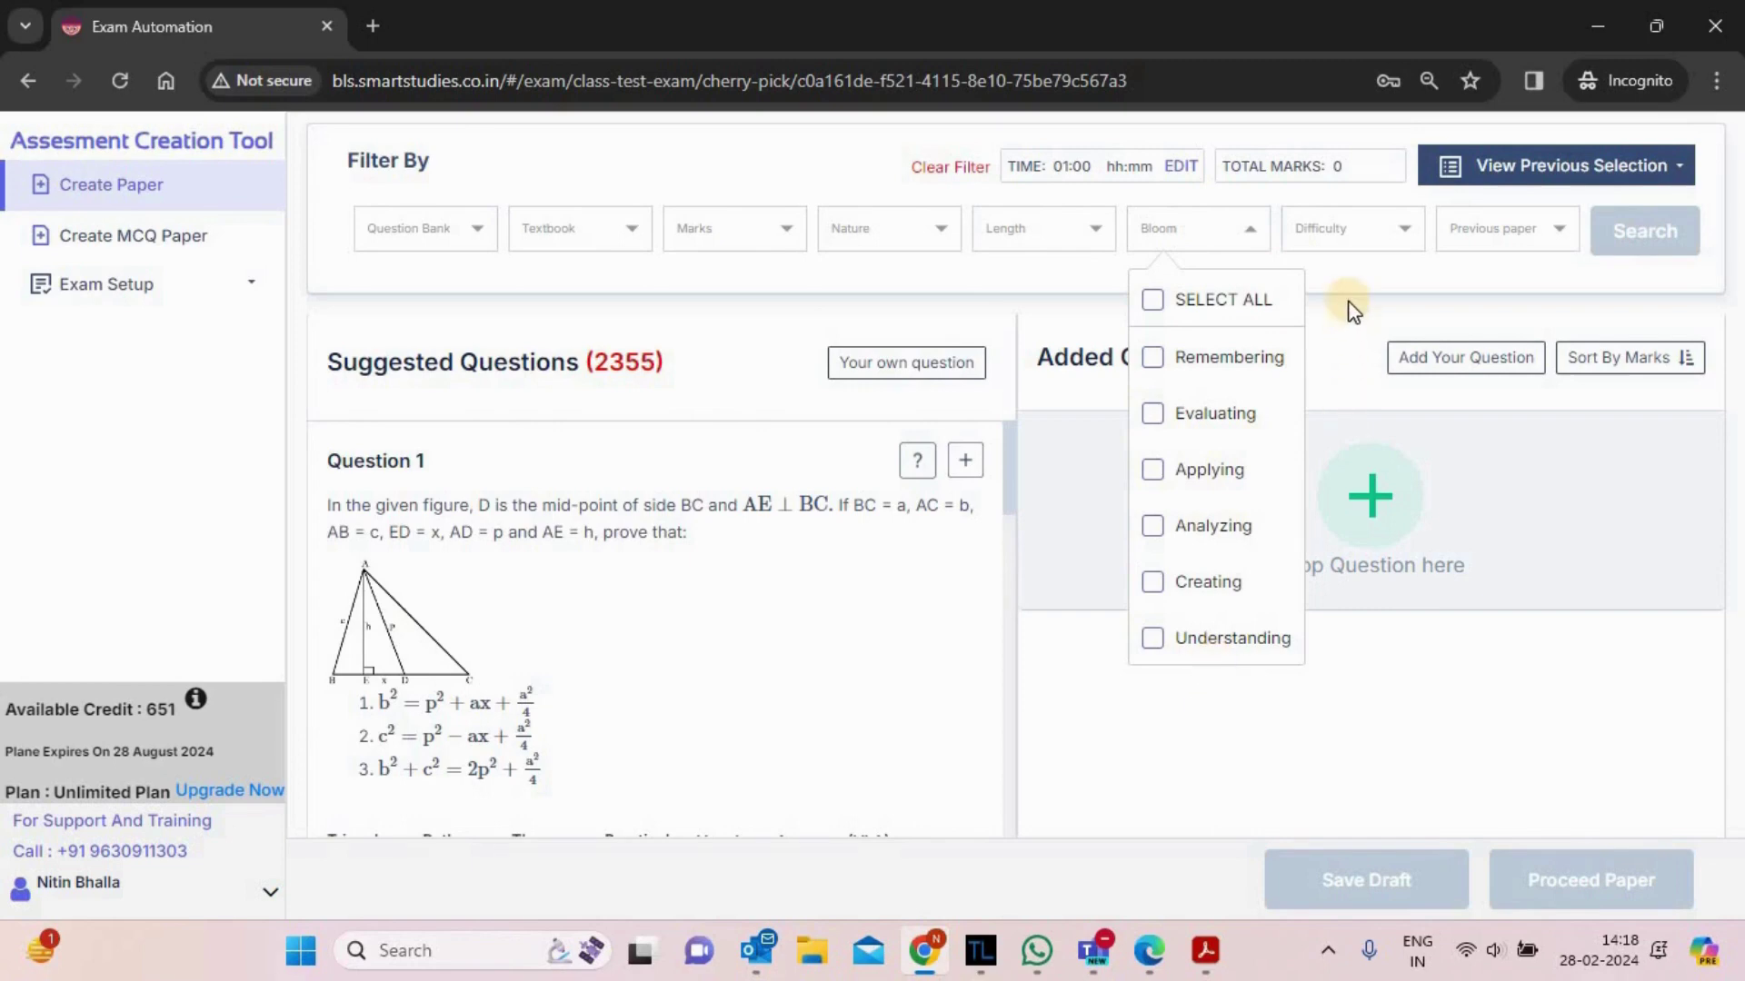
click(1357, 242)
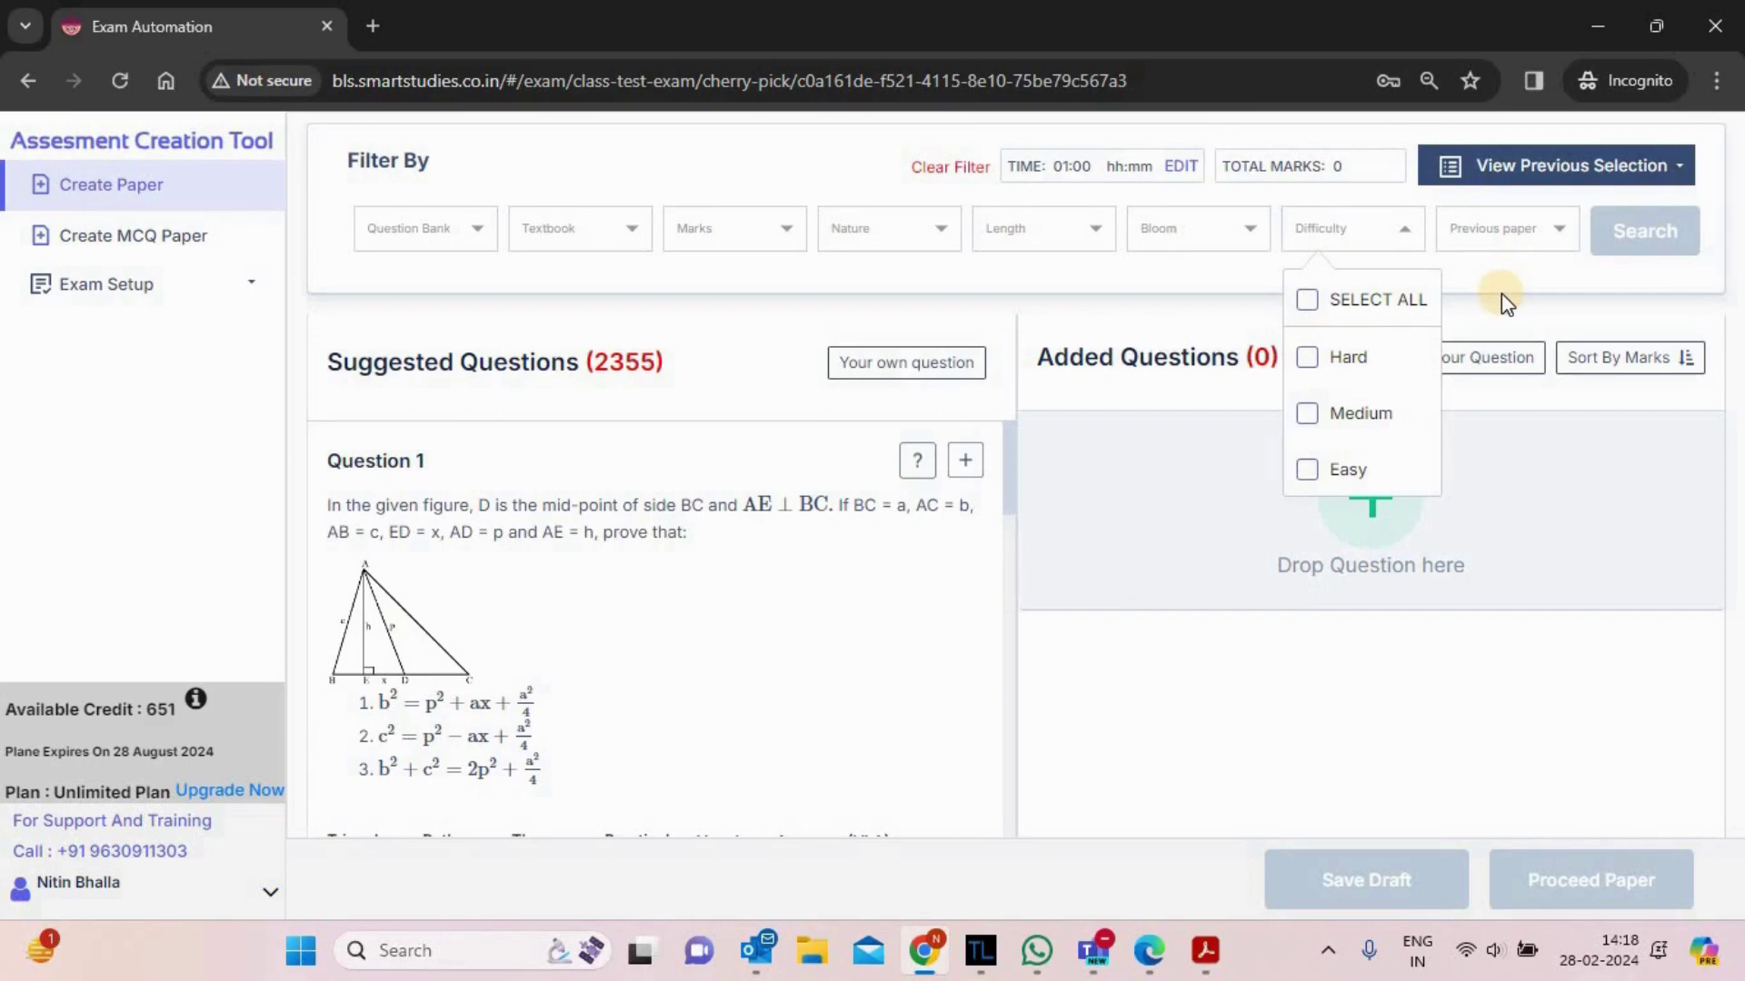
click(1511, 241)
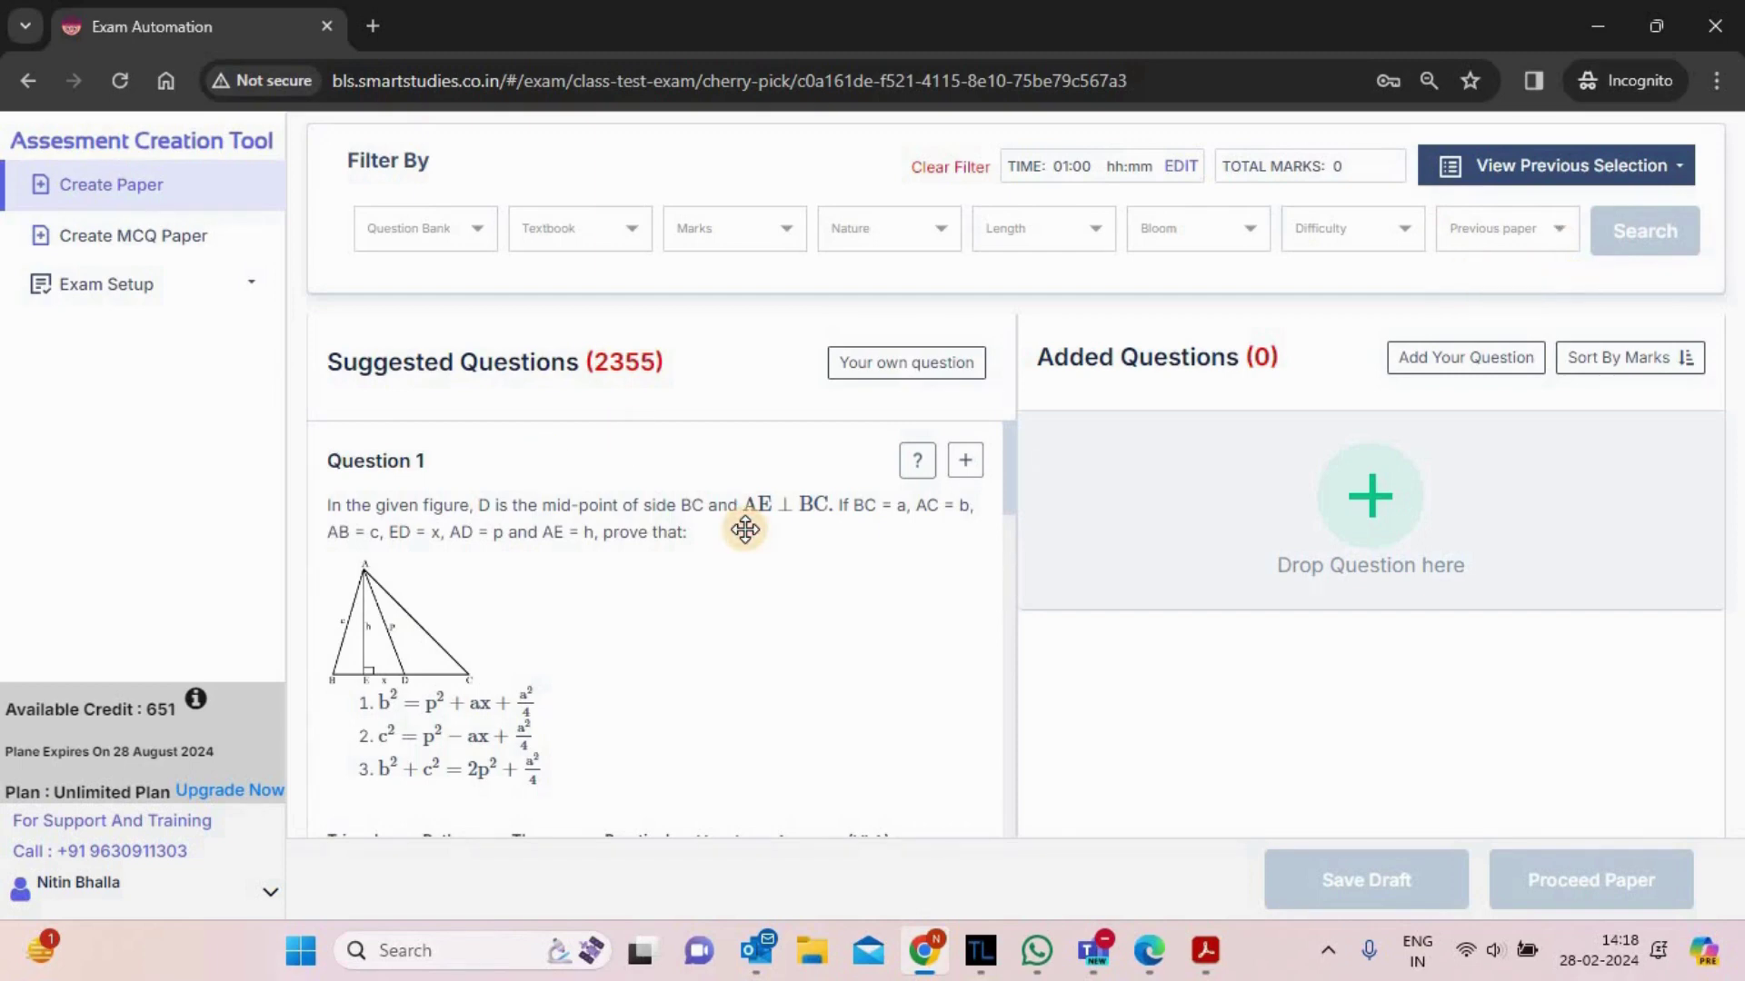
scroll(745, 529, down, 1)
scroll(745, 529, down, 3)
scroll(745, 529, up, 2)
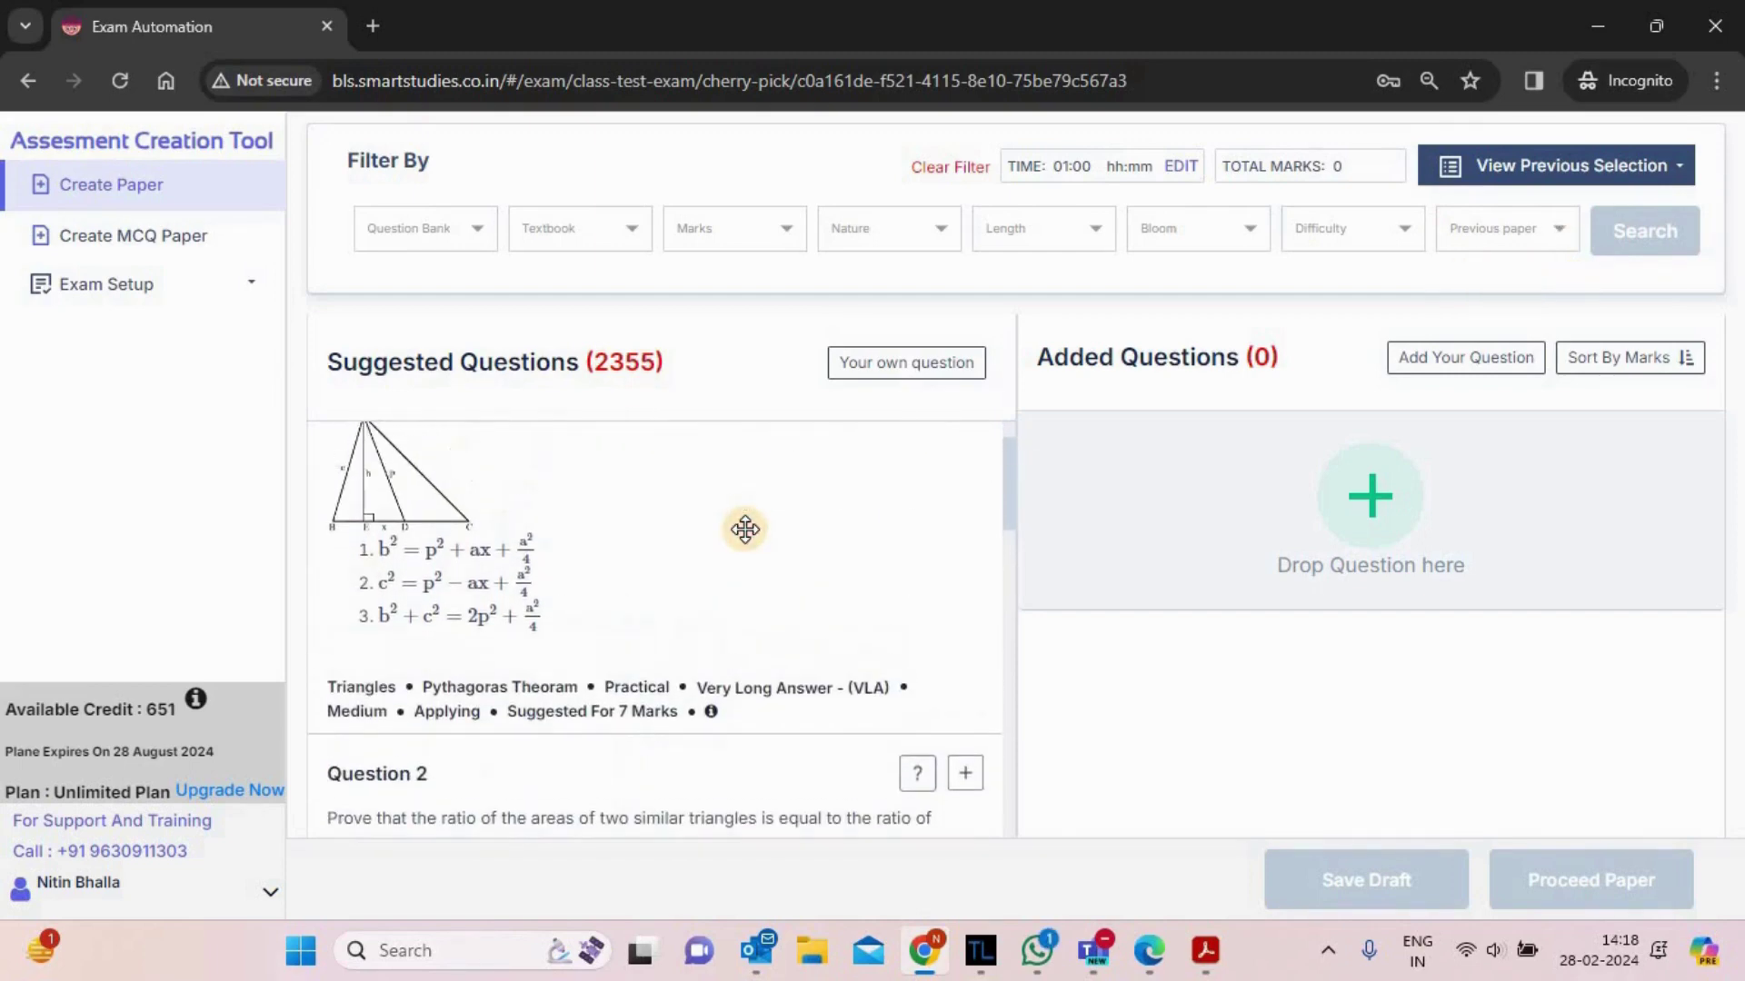
scroll(745, 529, up, 2)
scroll(745, 529, down, 2)
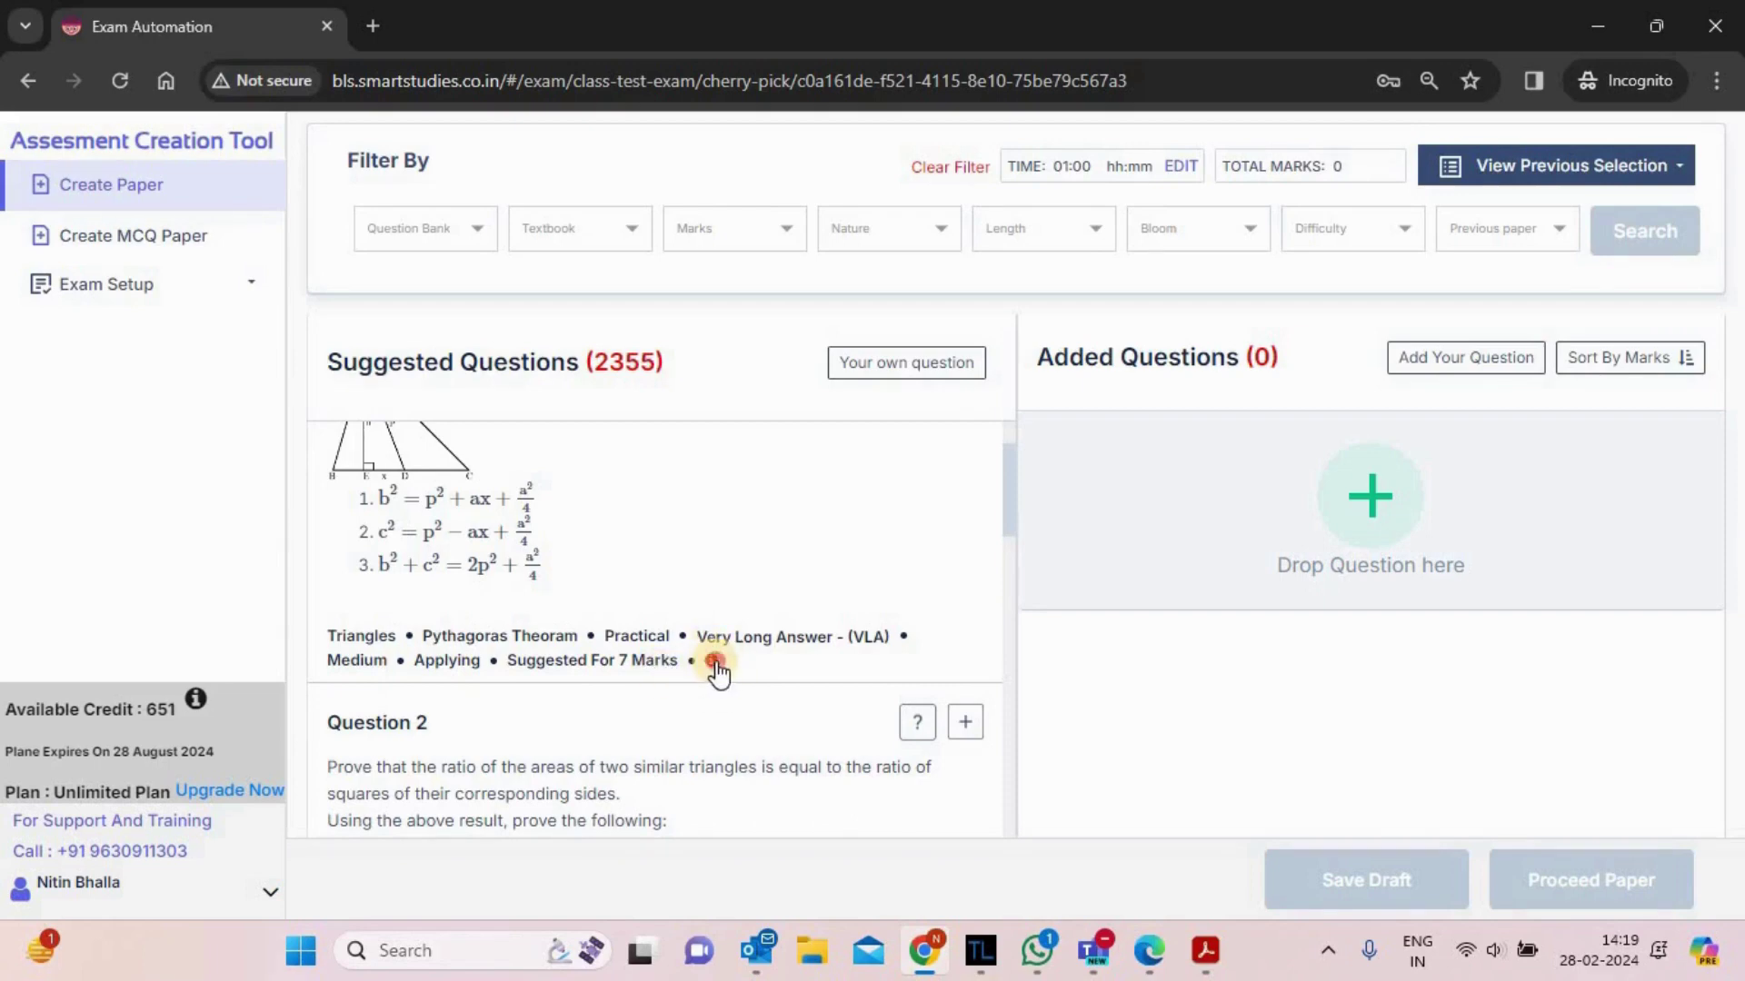
click(715, 664)
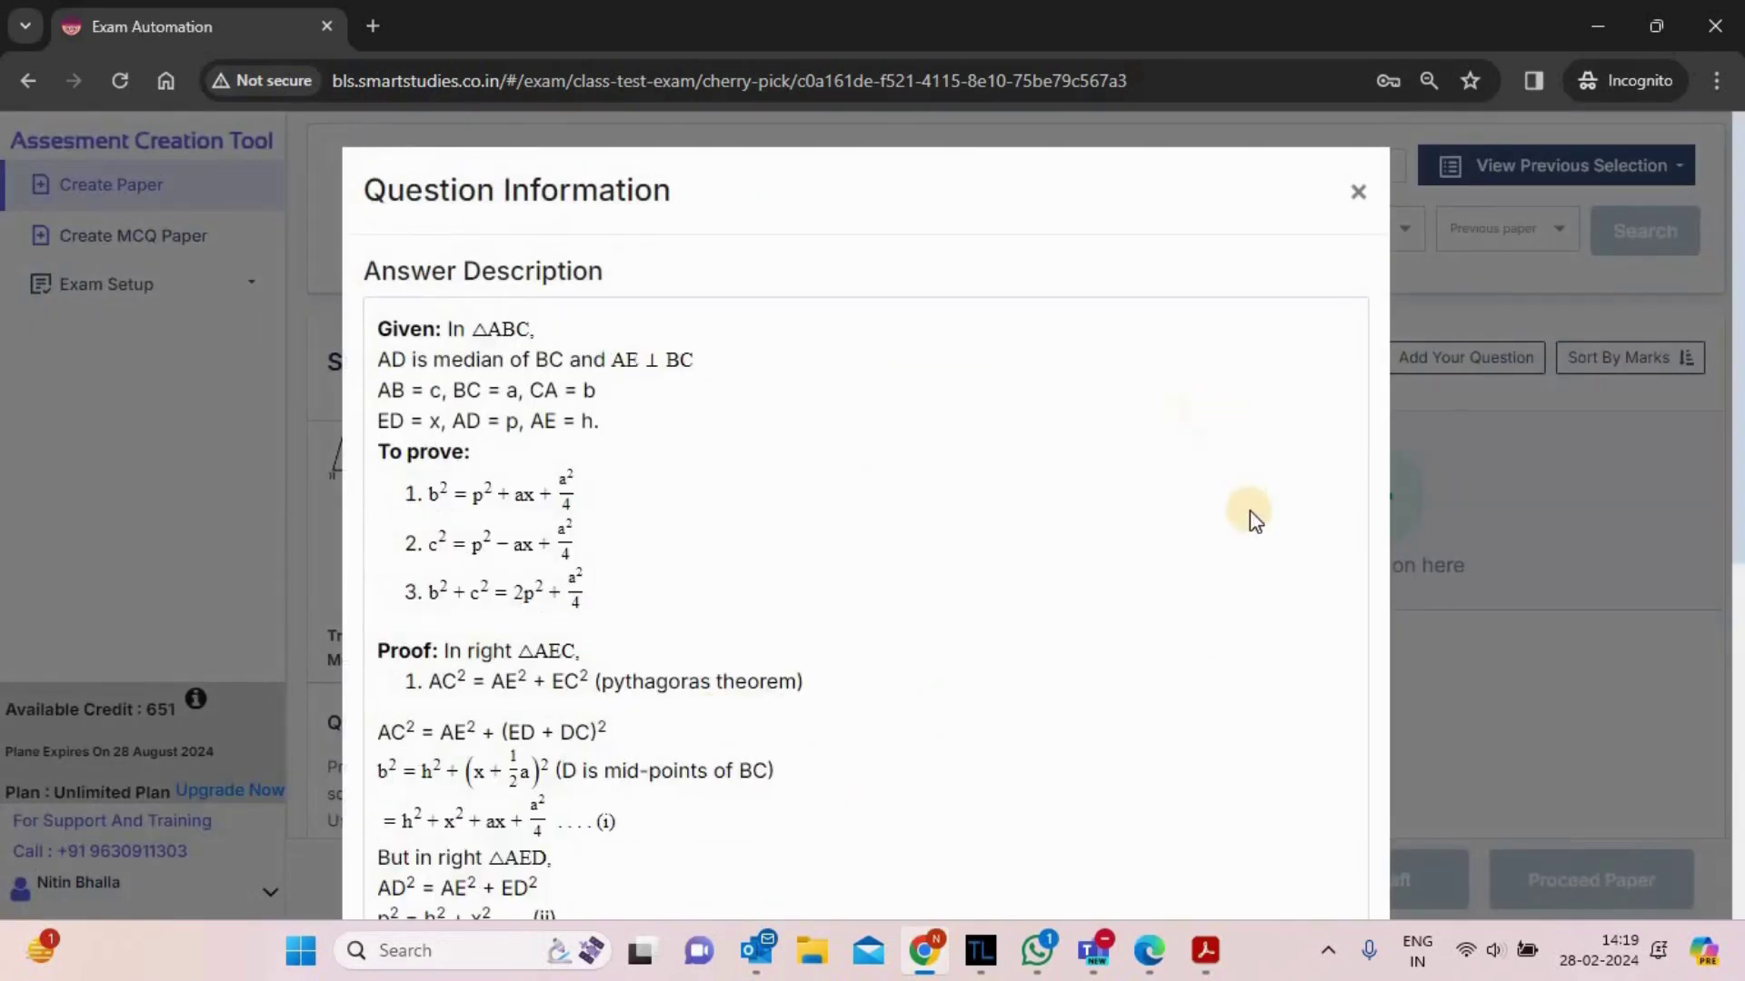
scroll(1250, 514, down, 2)
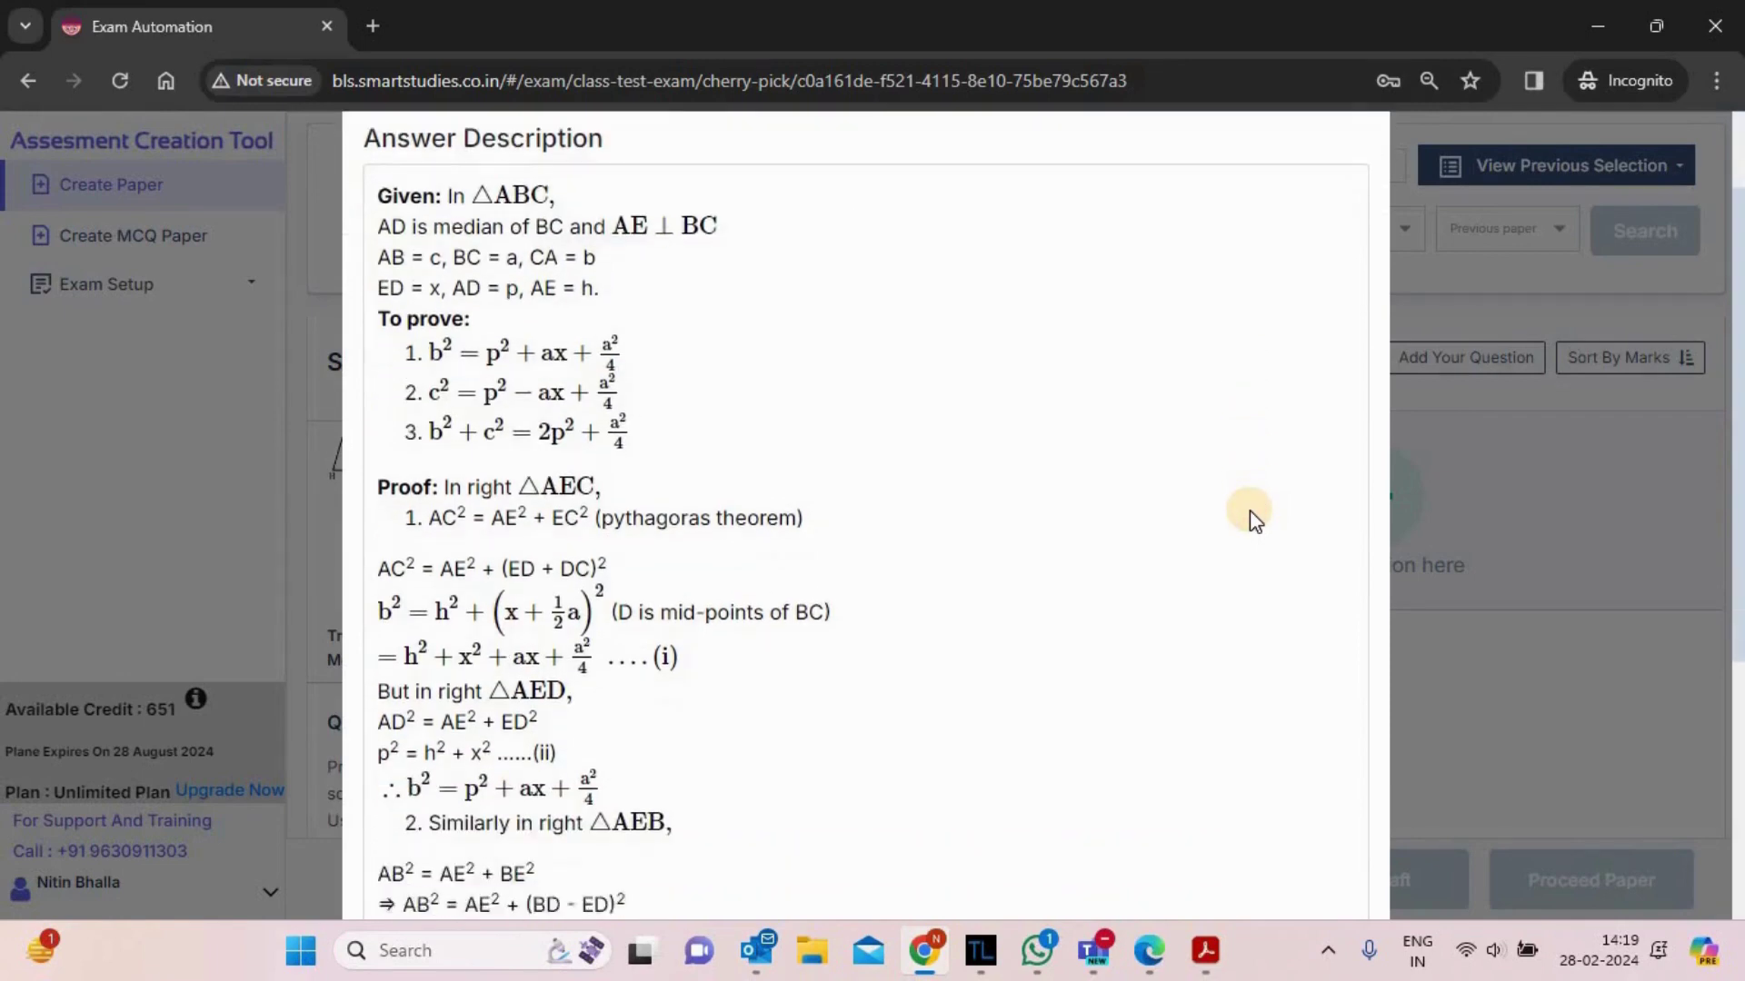
scroll(1249, 511, down, 5)
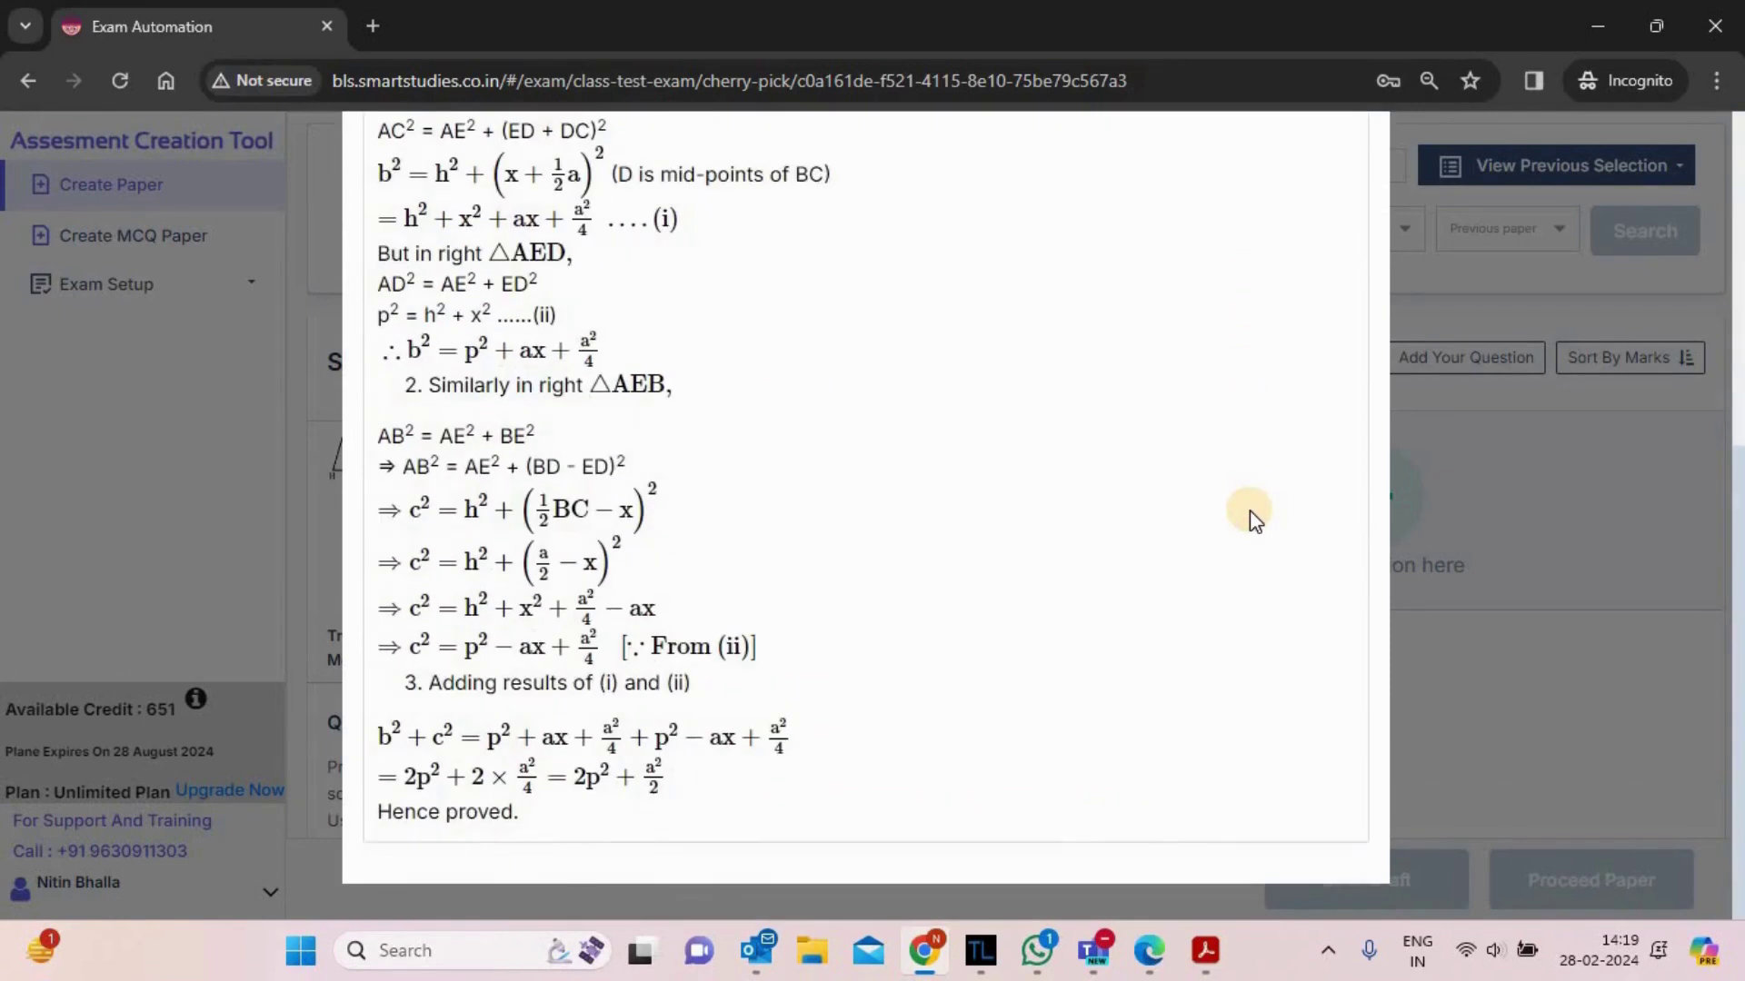
scroll(1250, 510, up, 6)
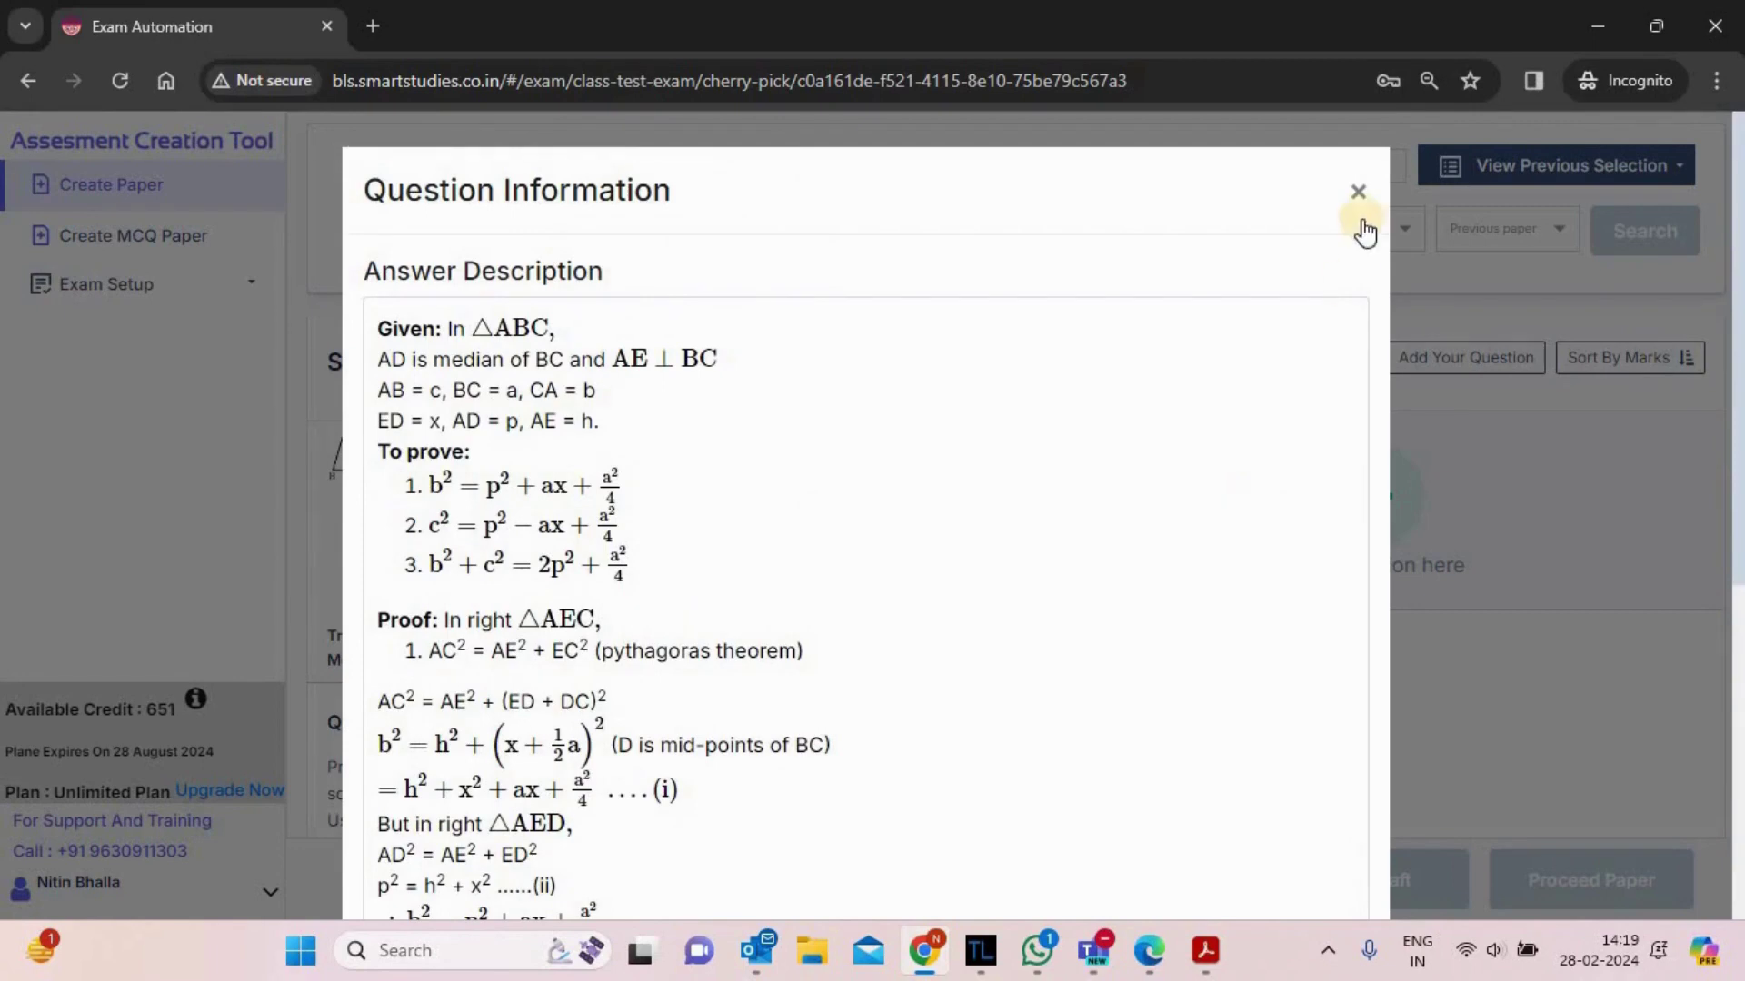
click(1357, 201)
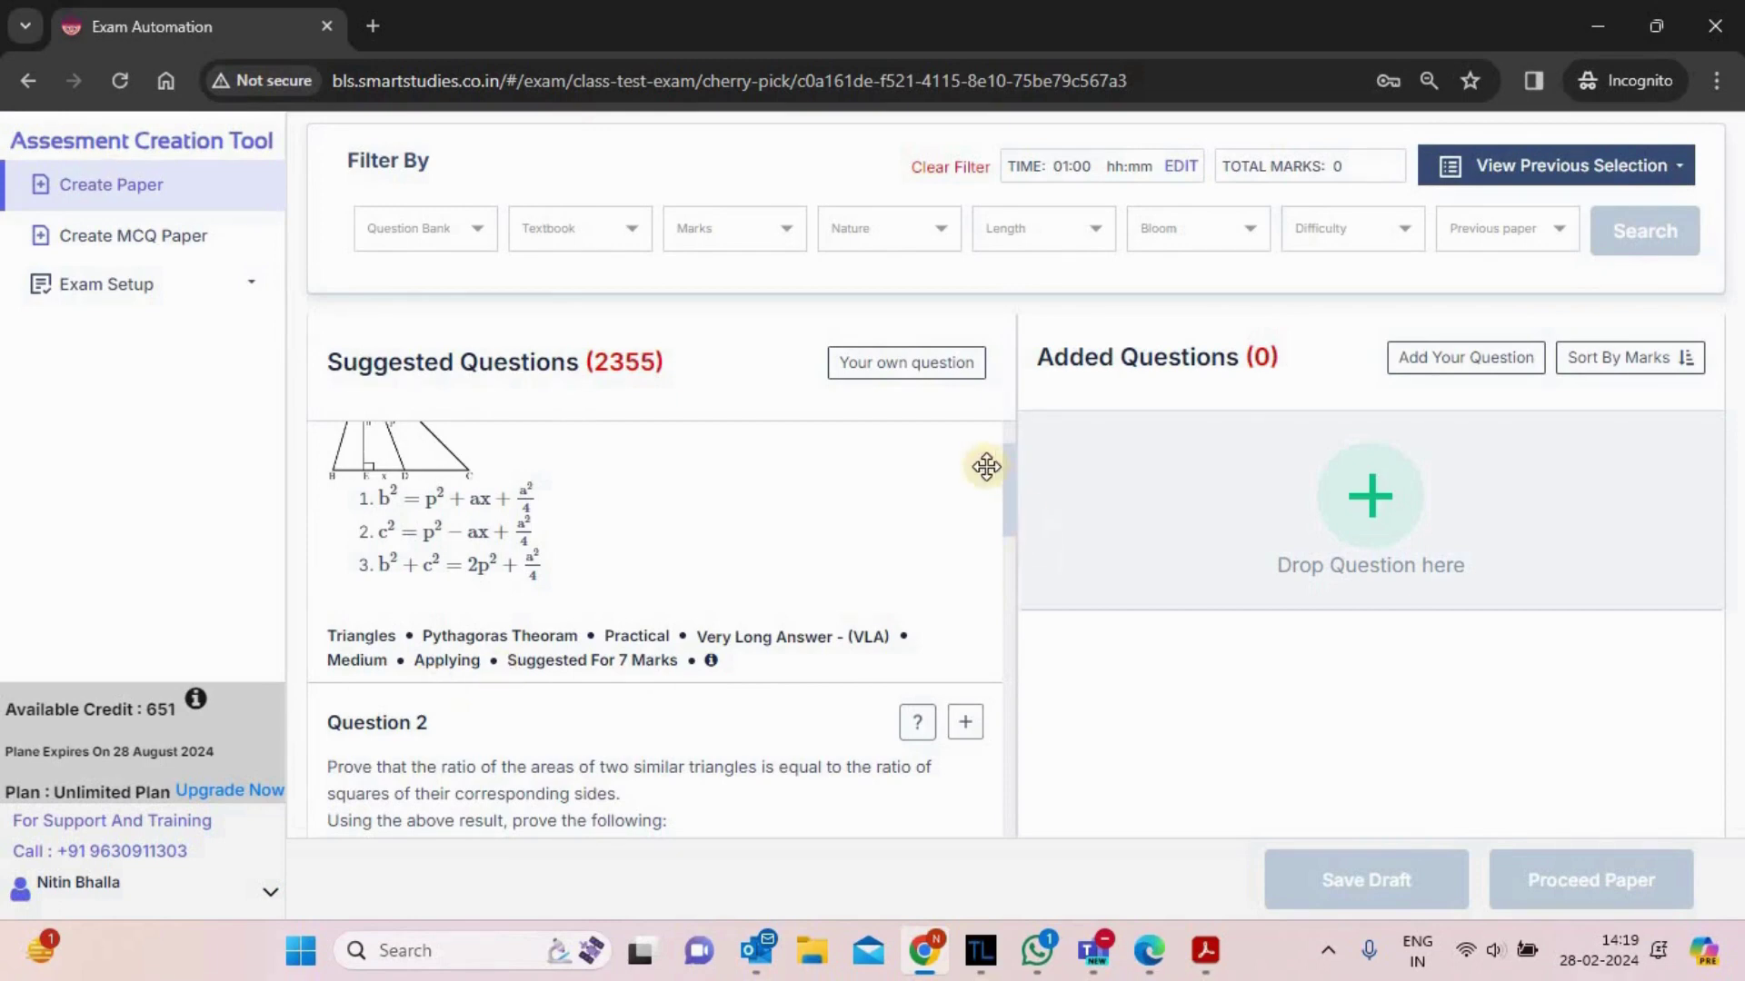
drag(1010, 503, 1012, 380)
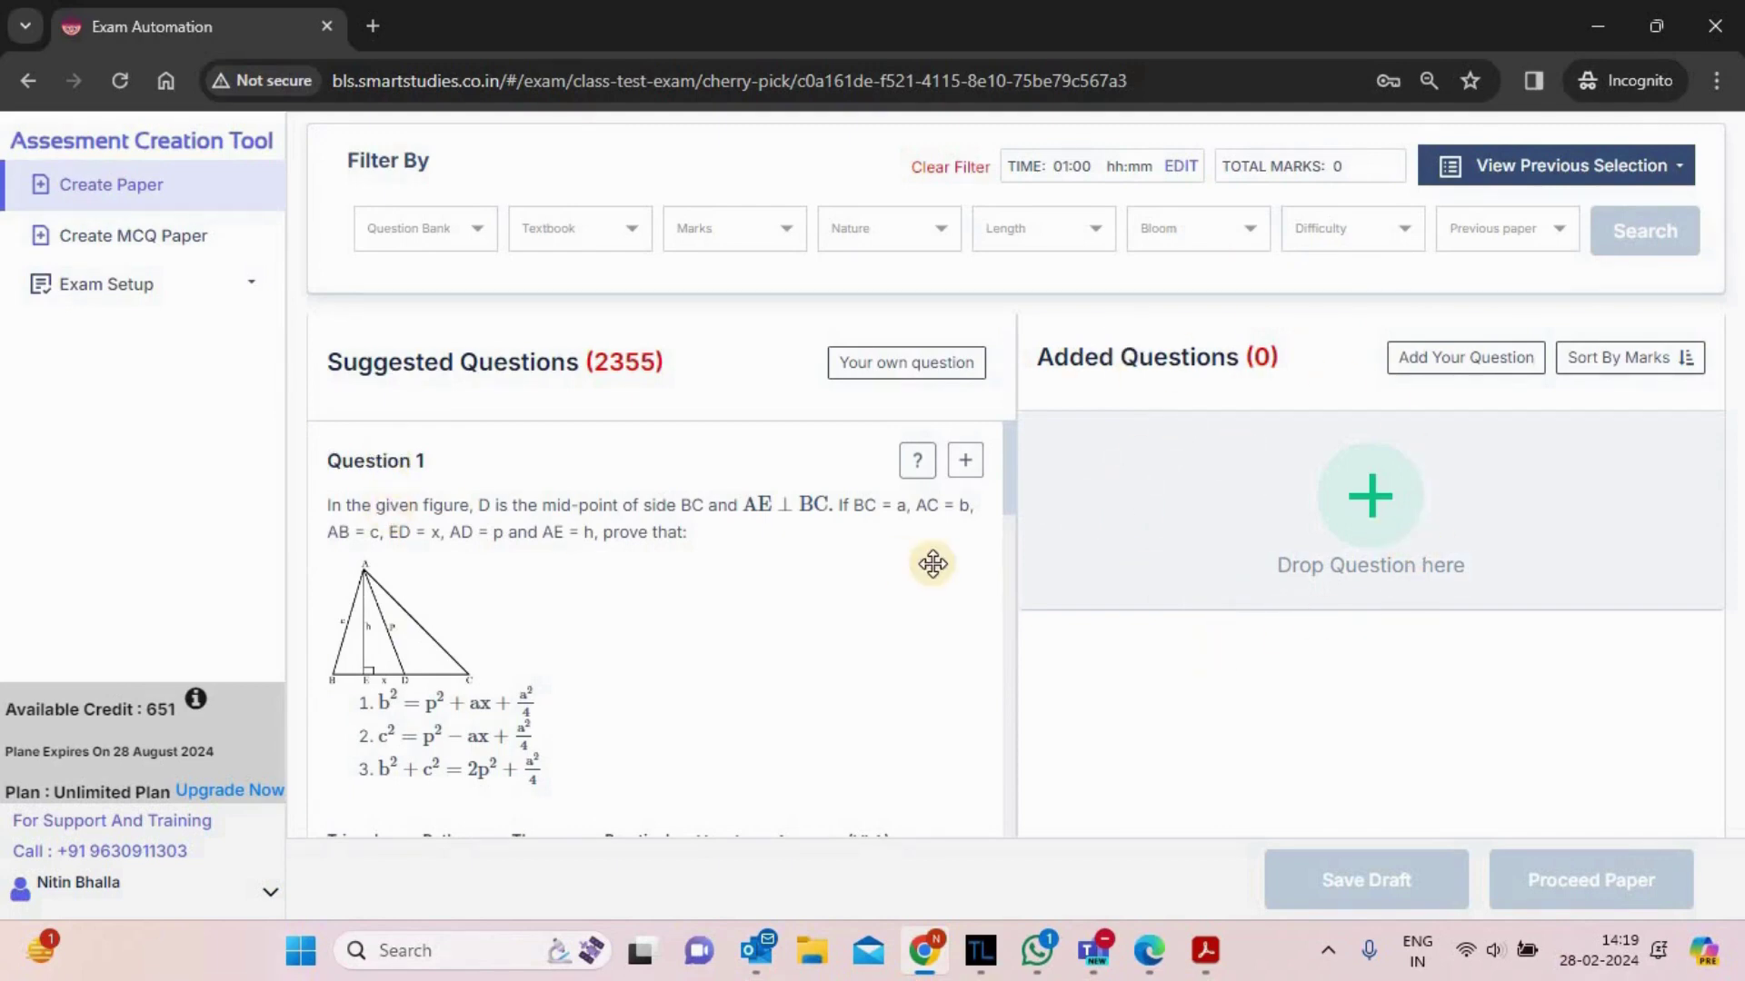
- Add the triangle median, similar-triangles area and cloud elevation questions to the paper
click(967, 465)
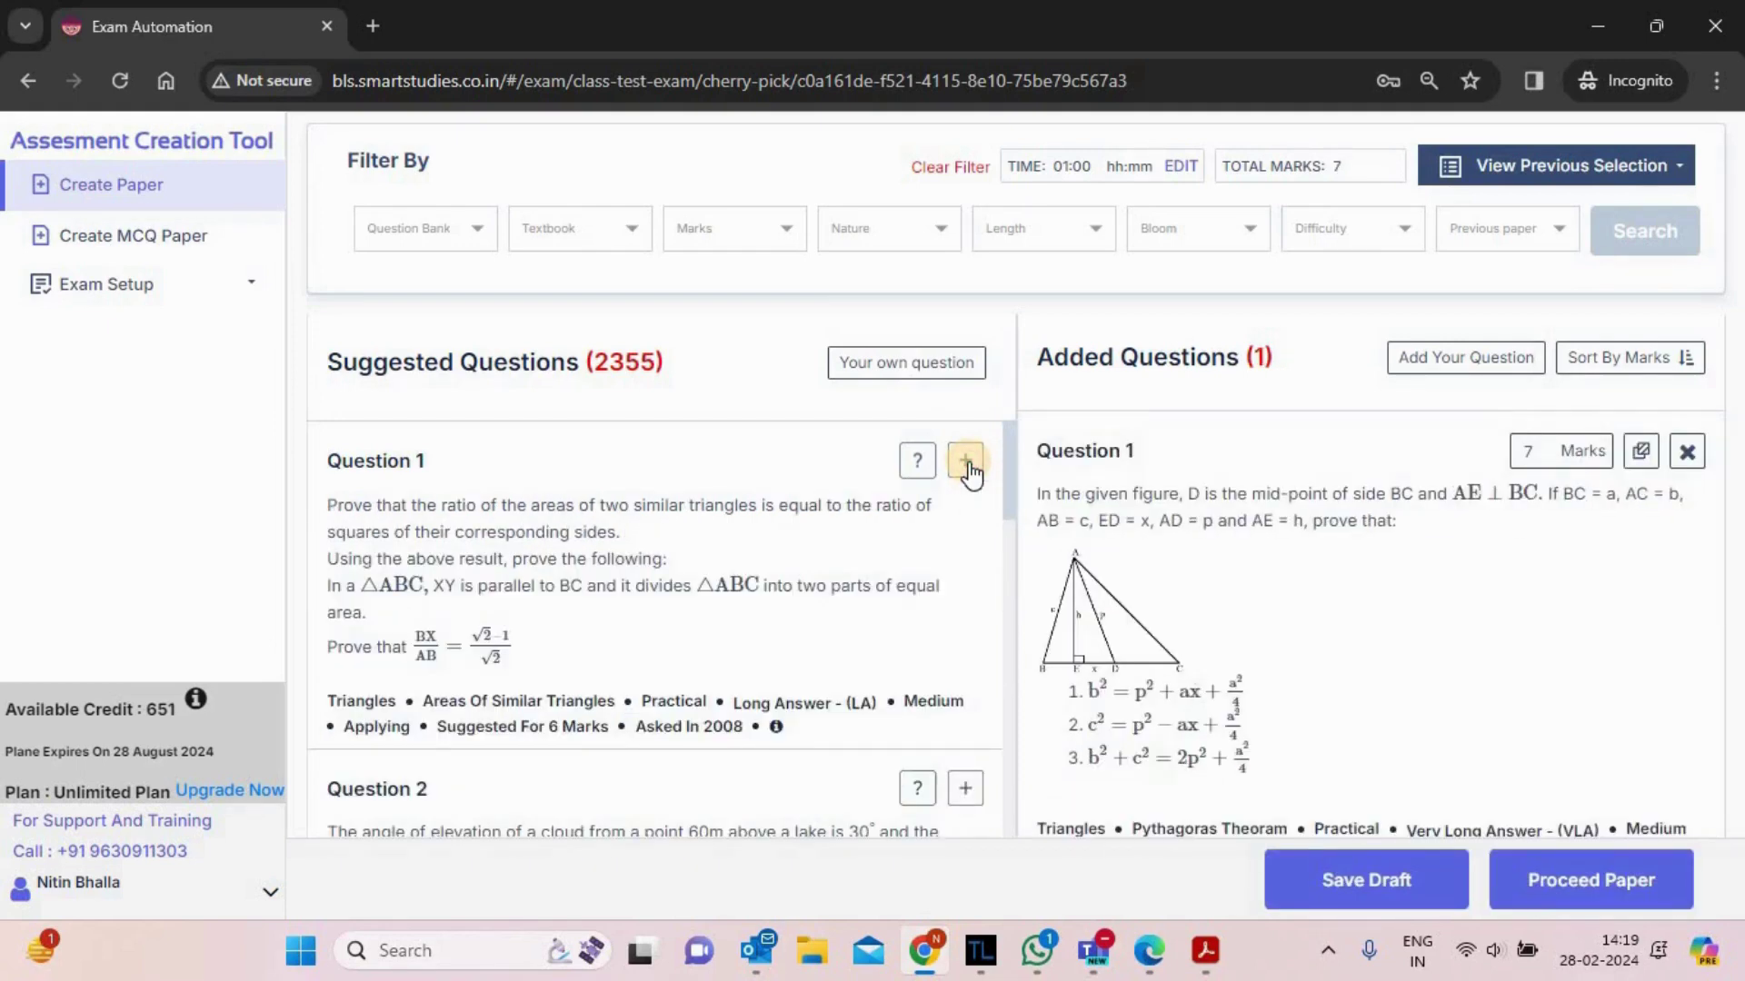
click(966, 464)
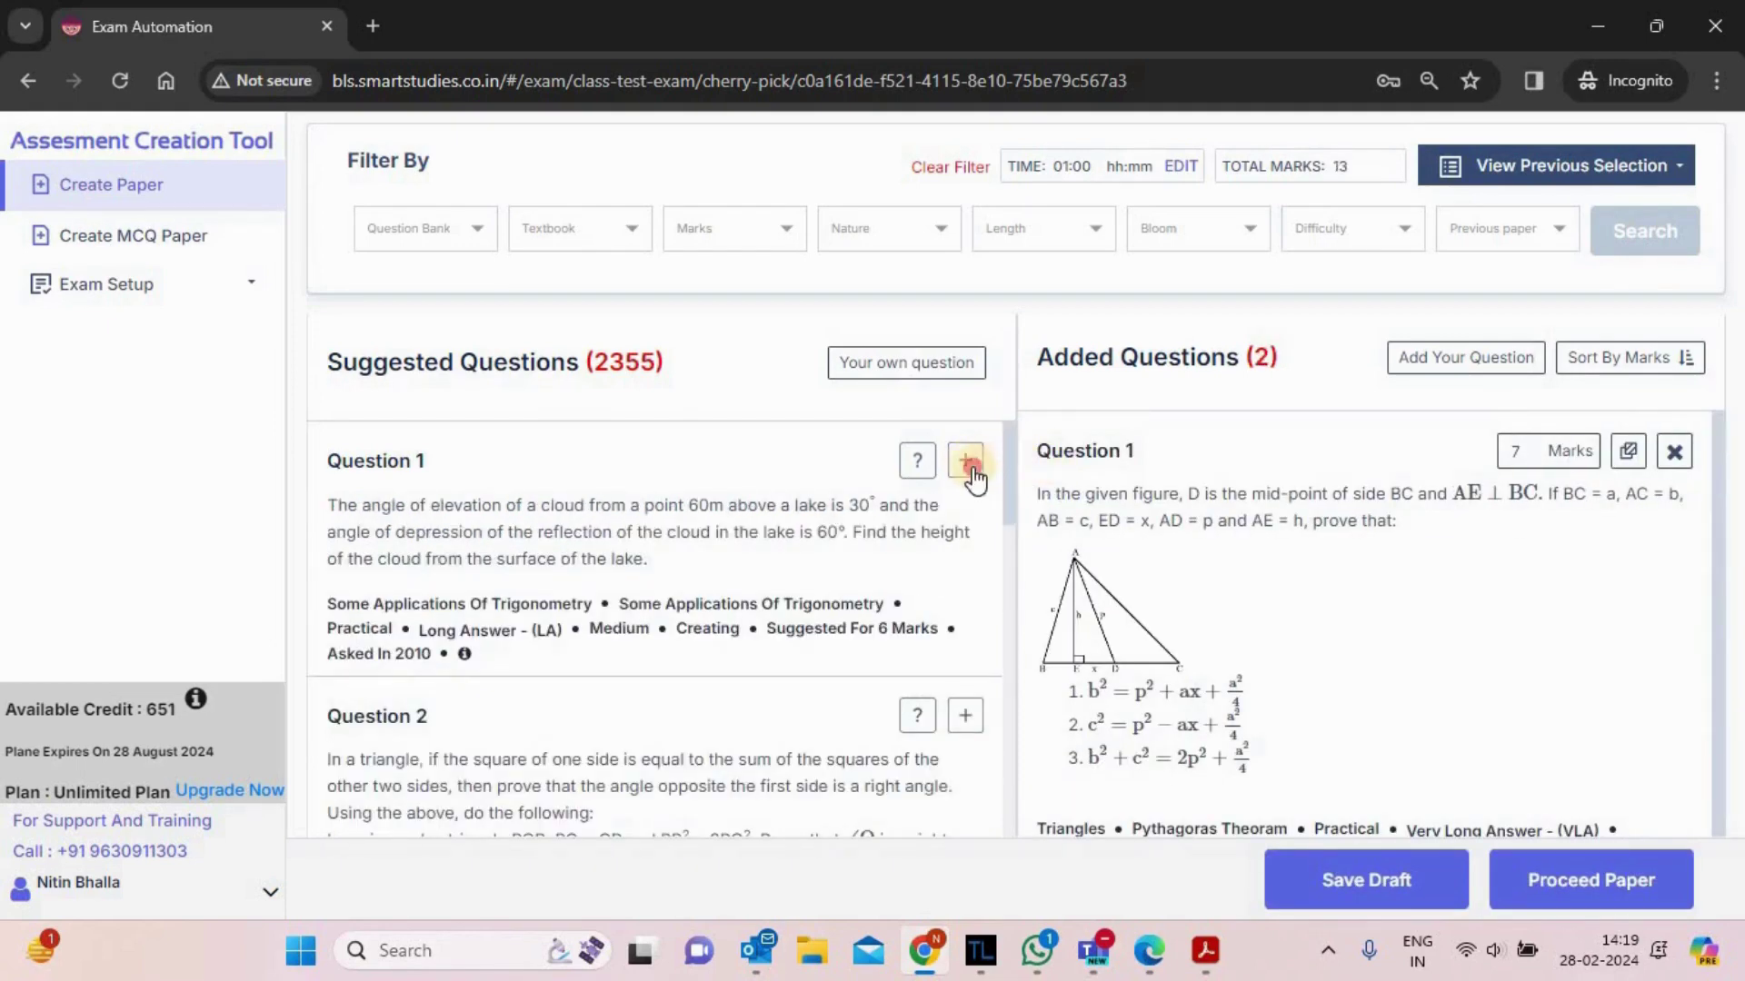
click(966, 461)
scroll(985, 641, down, 3)
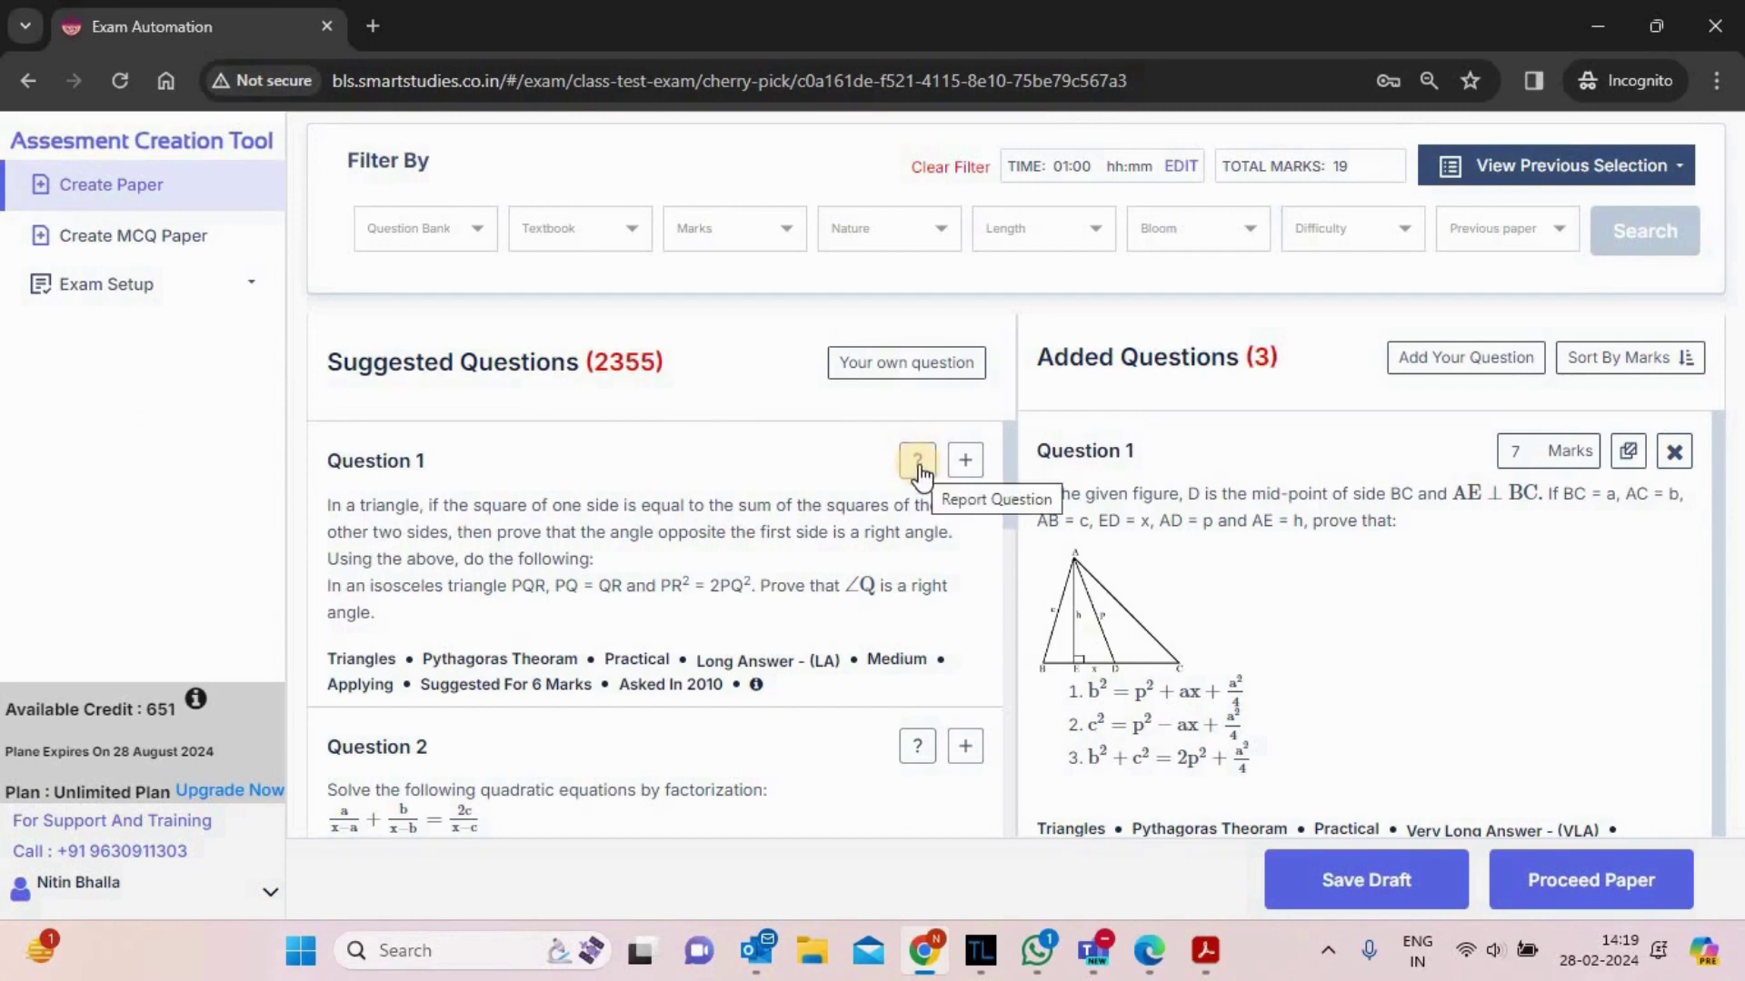
- Start a report on the right-angle triangle question, then cancel it
click(918, 461)
click(655, 370)
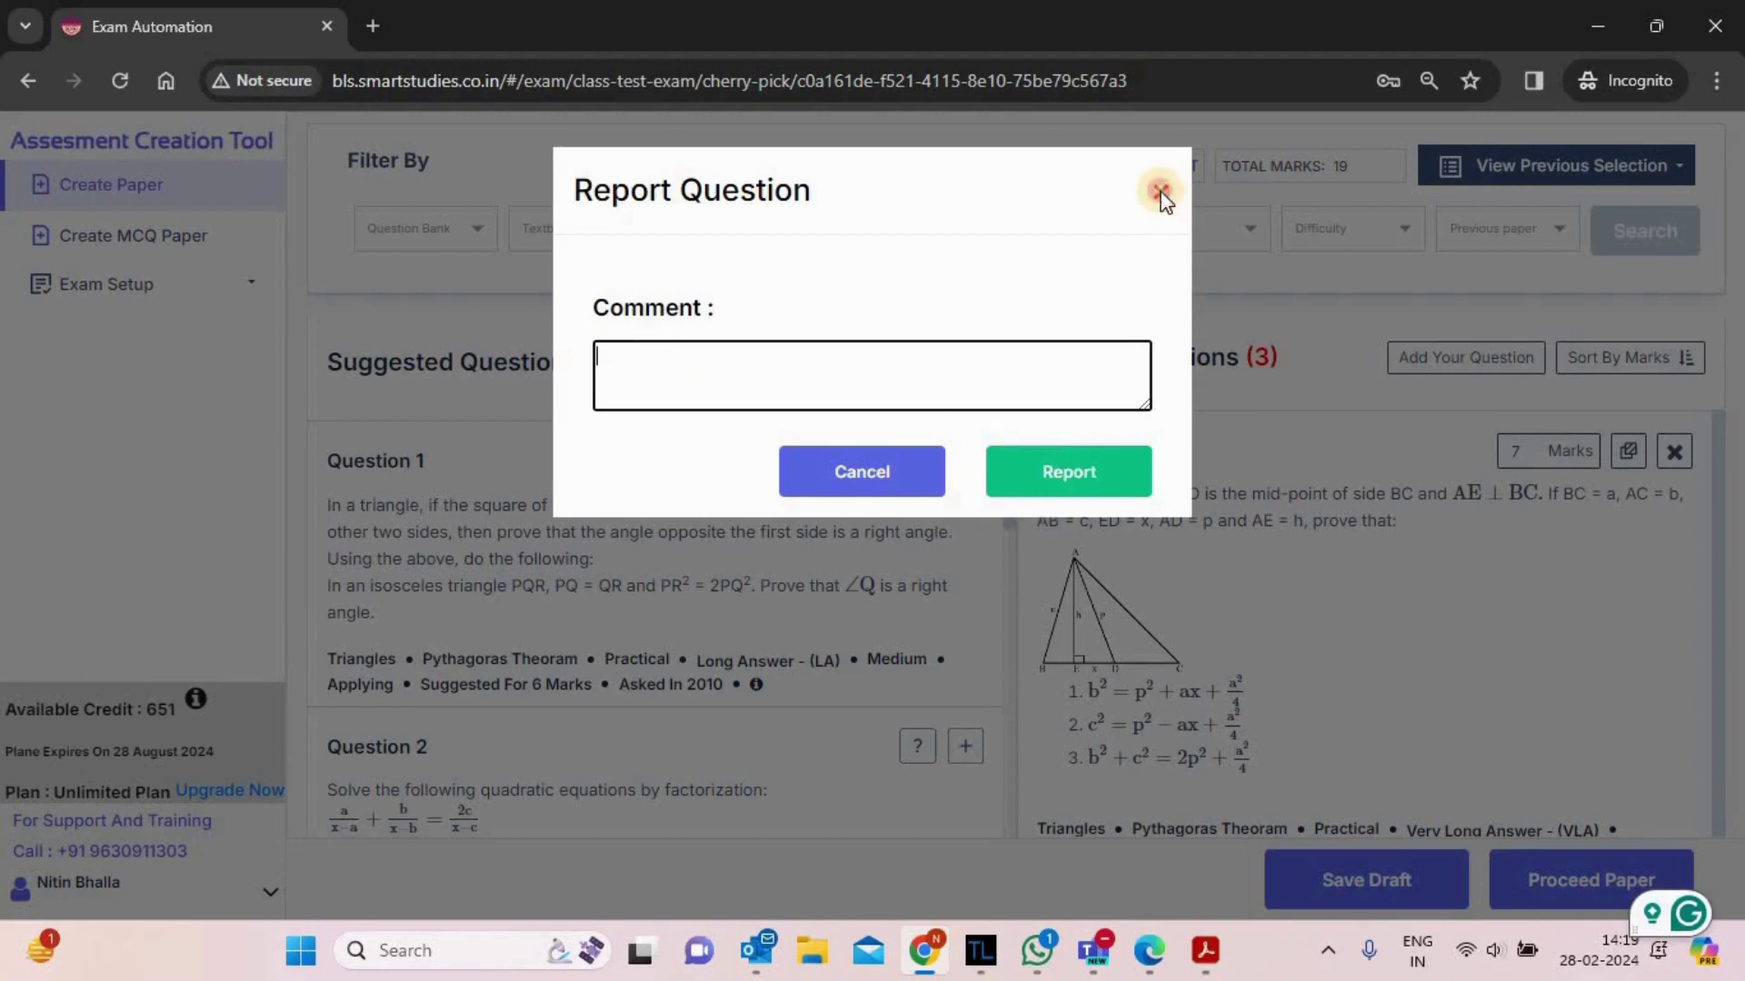
click(836, 477)
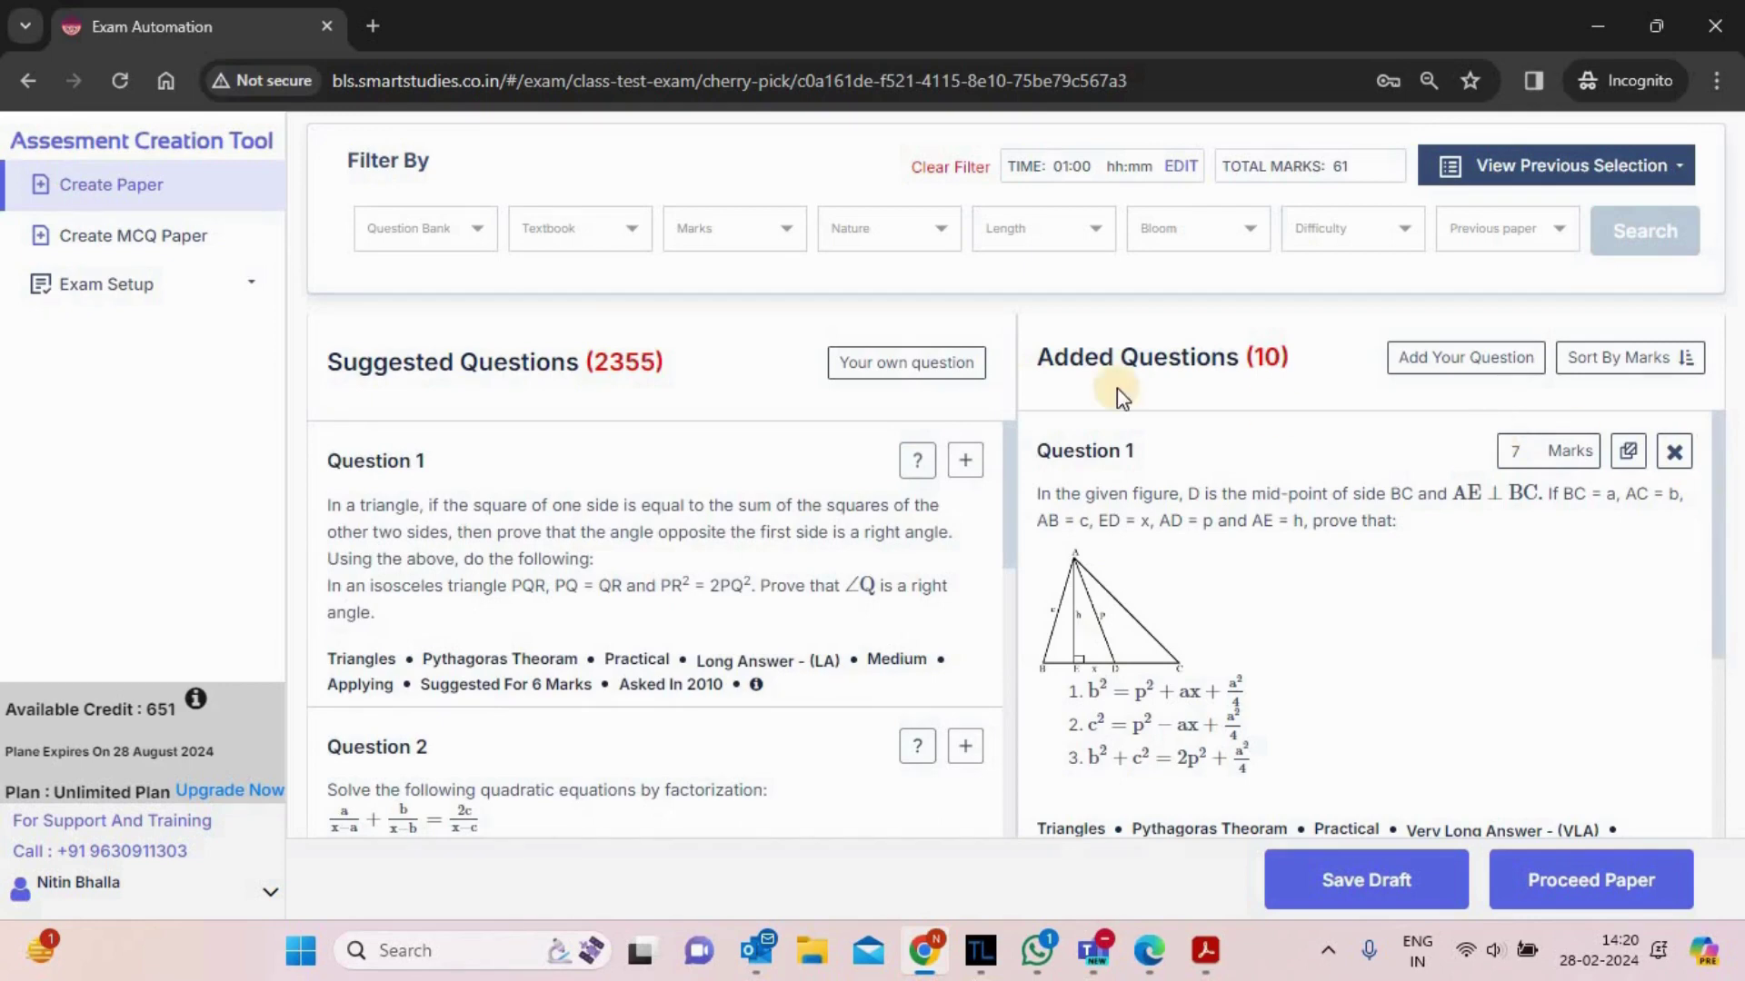
- Give Question 1 5 marks and add the aeroplane question as its alternate
drag(1043, 366, 1302, 354)
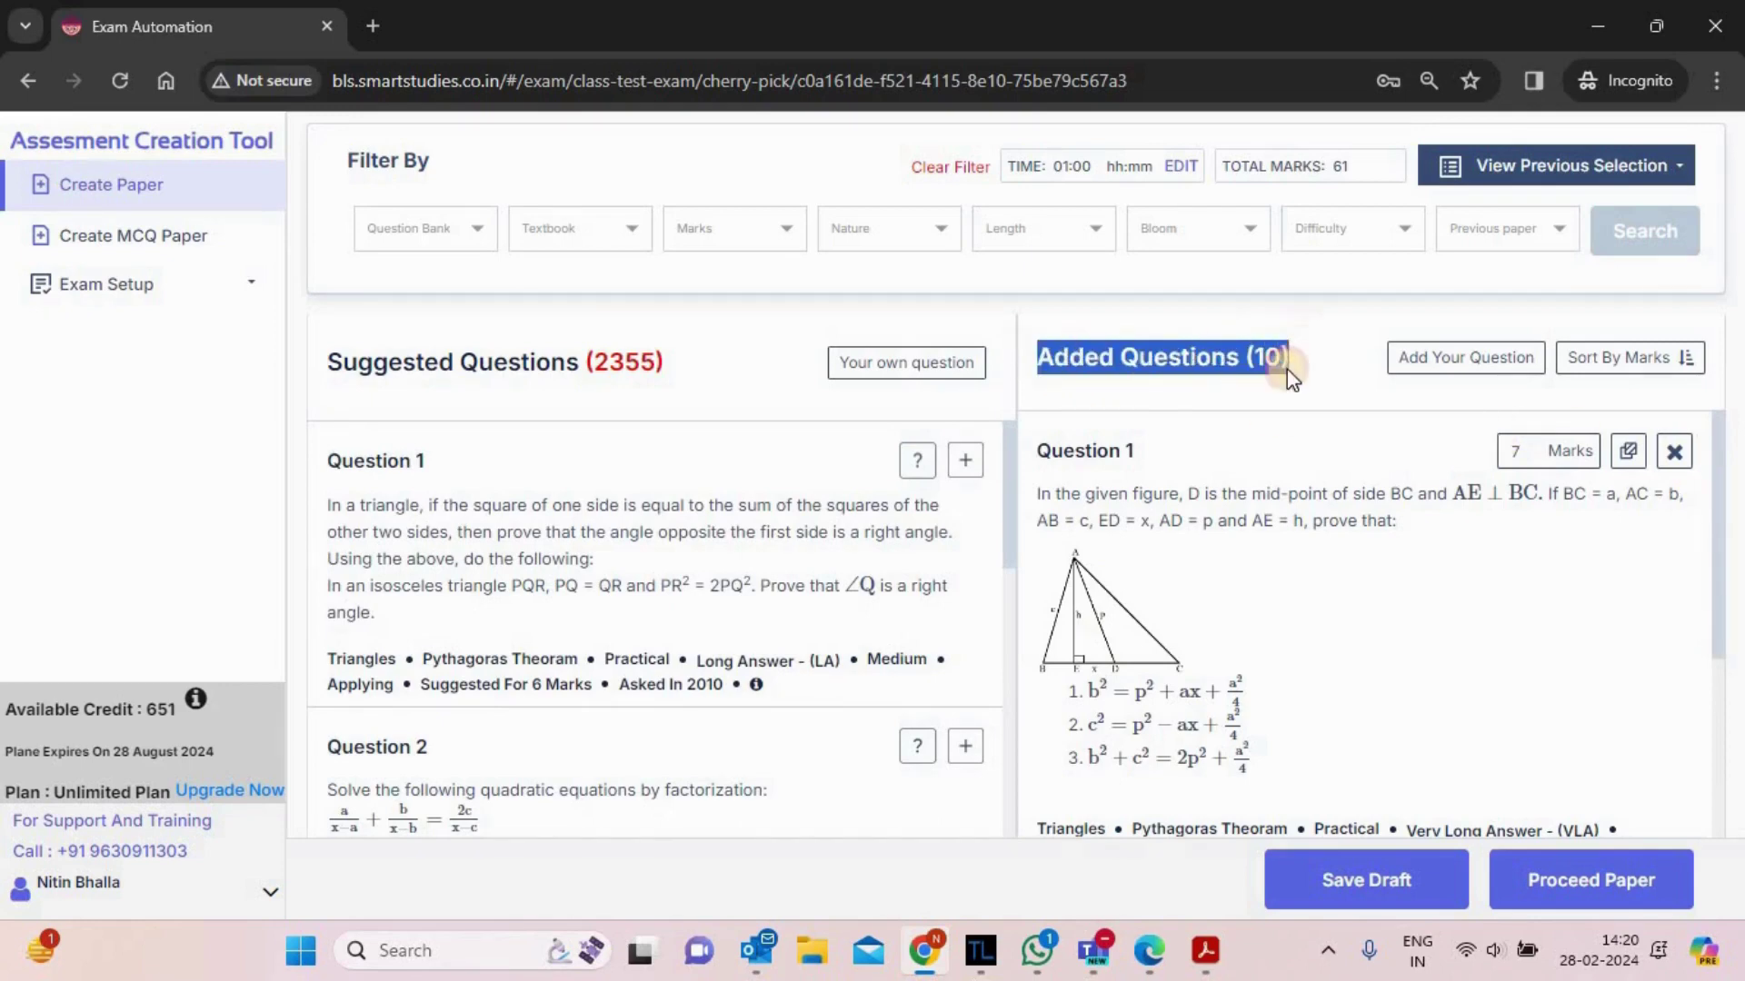
click(1274, 395)
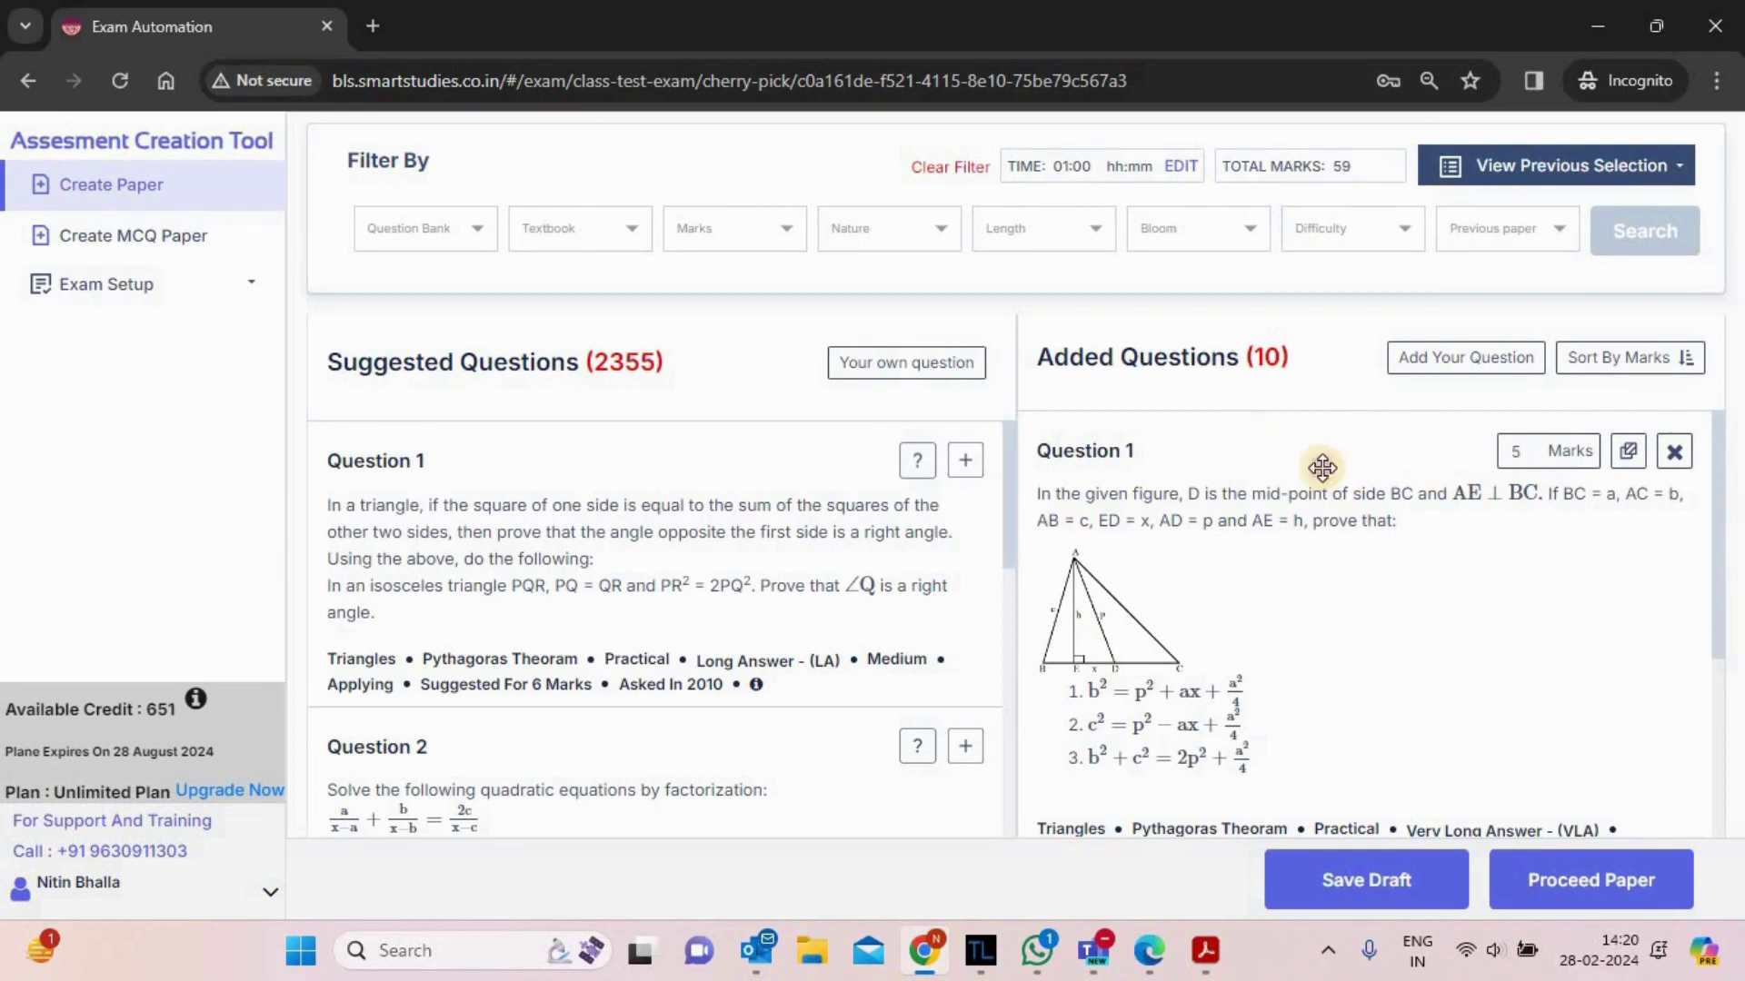
click(1629, 454)
drag(1712, 459, 1714, 574)
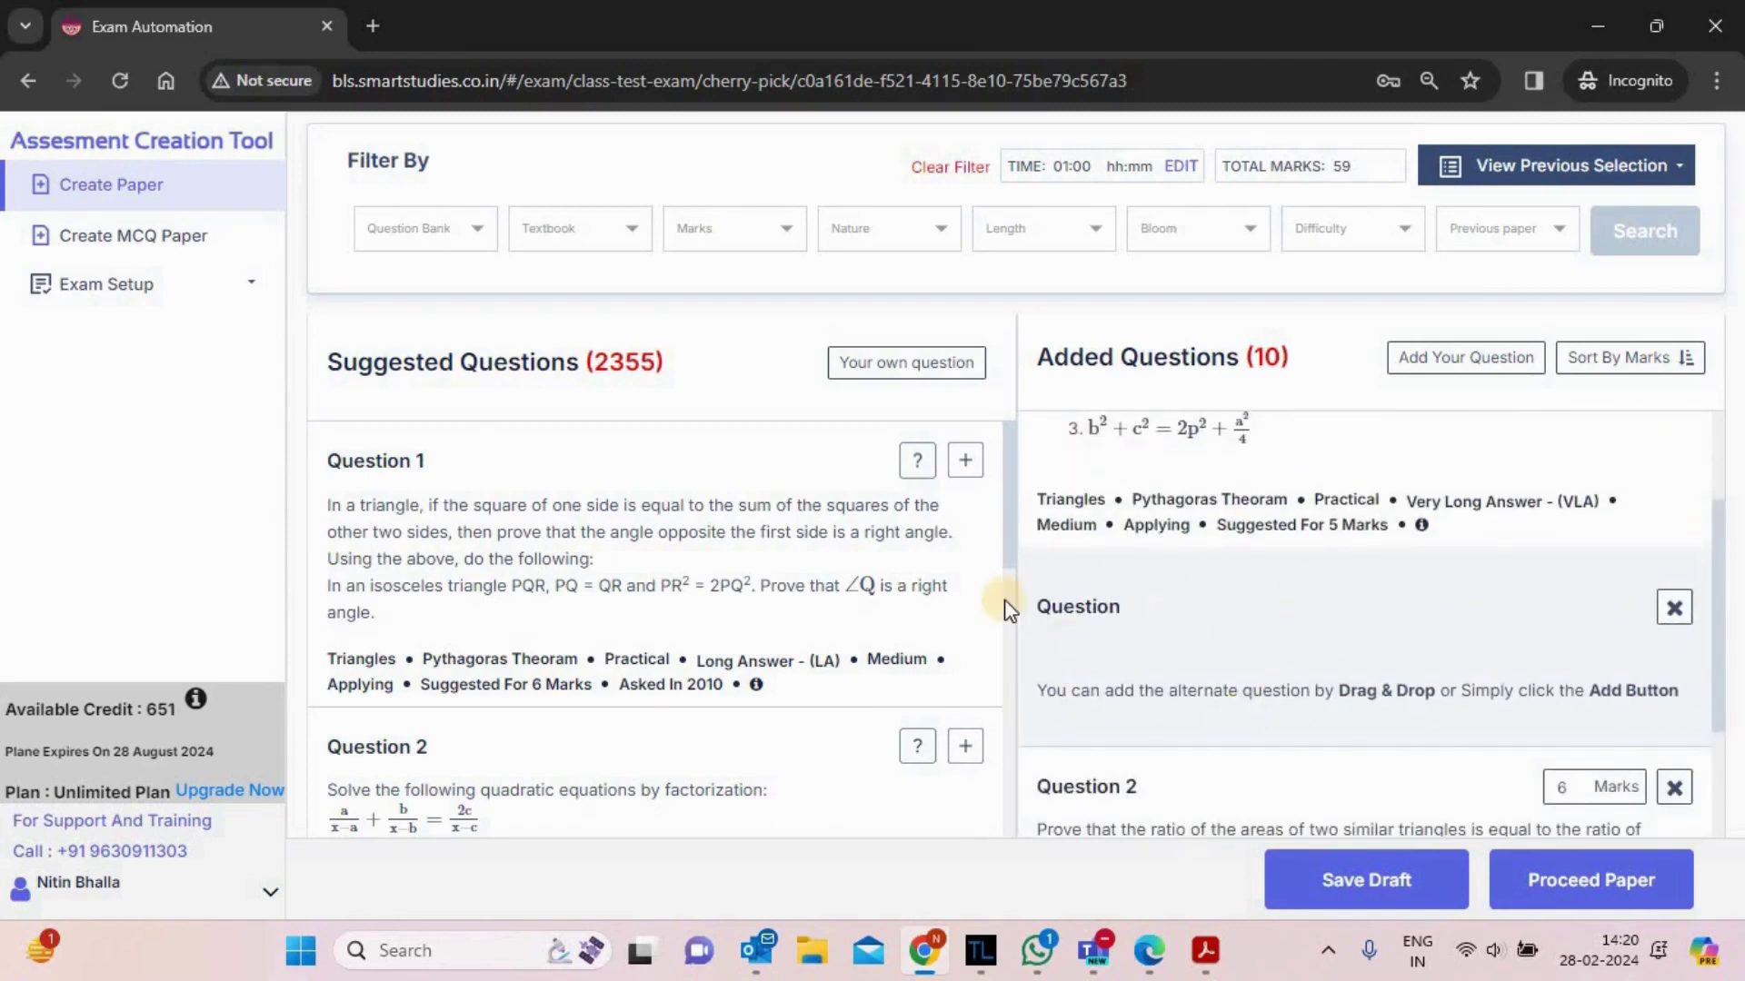
scroll(649, 584, down, 10)
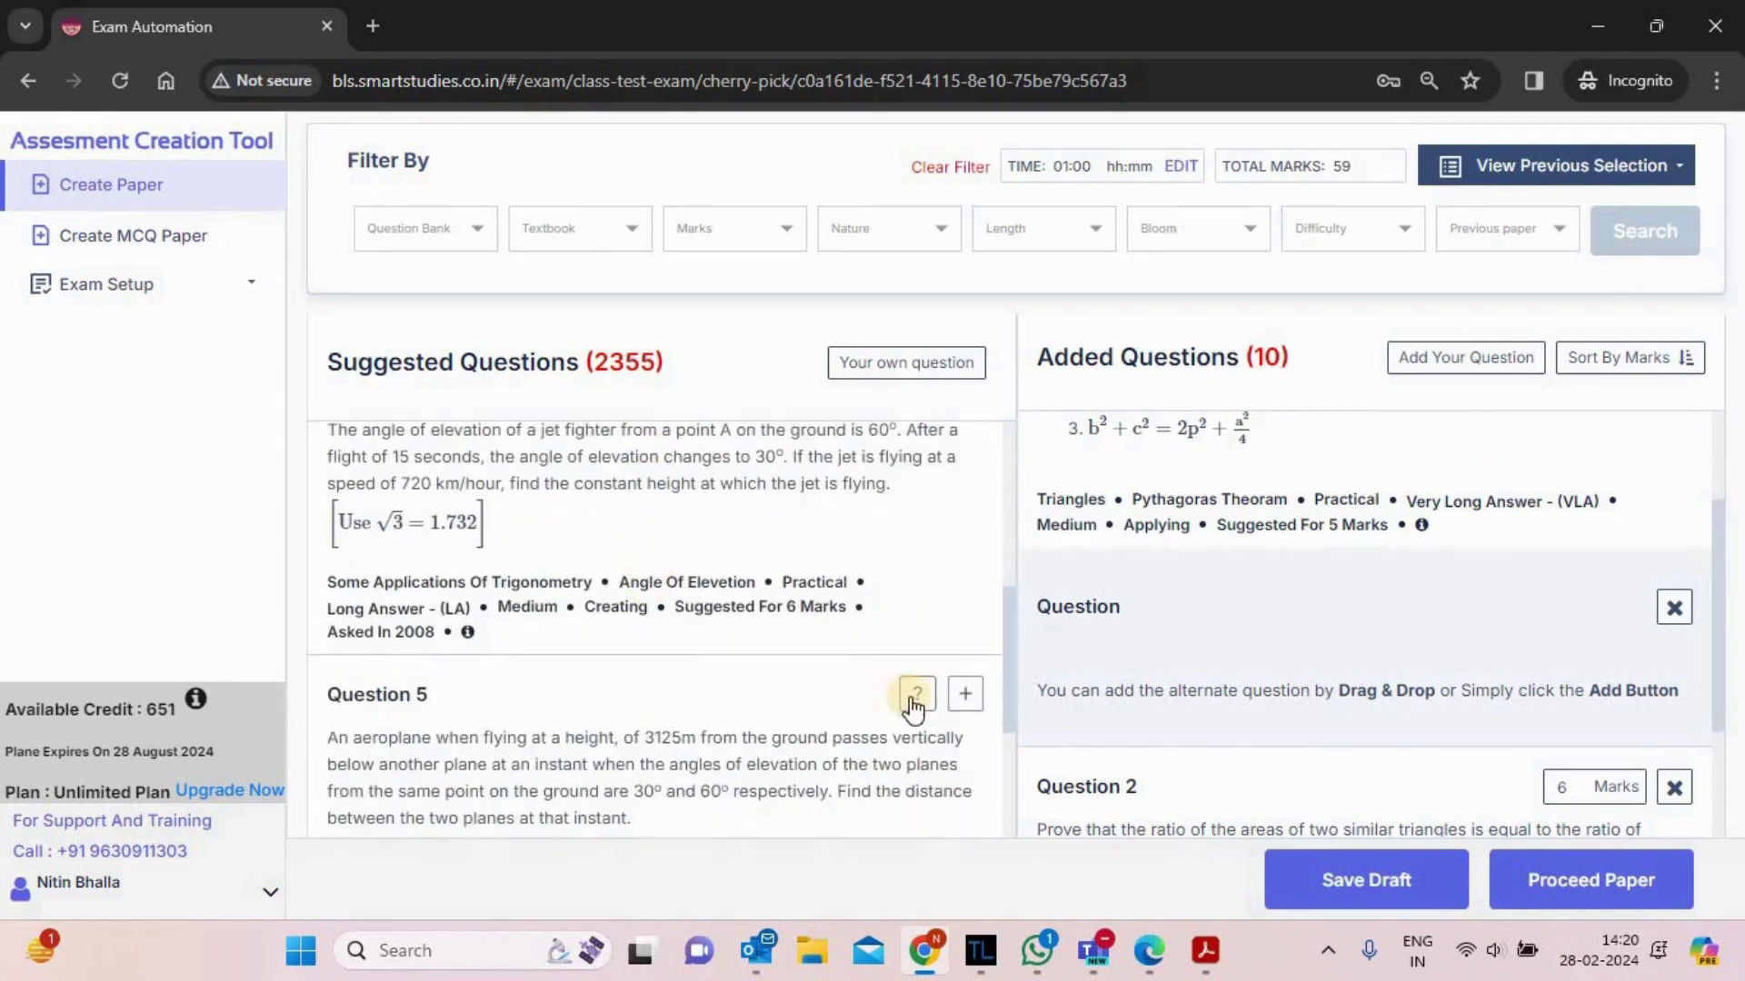
click(965, 700)
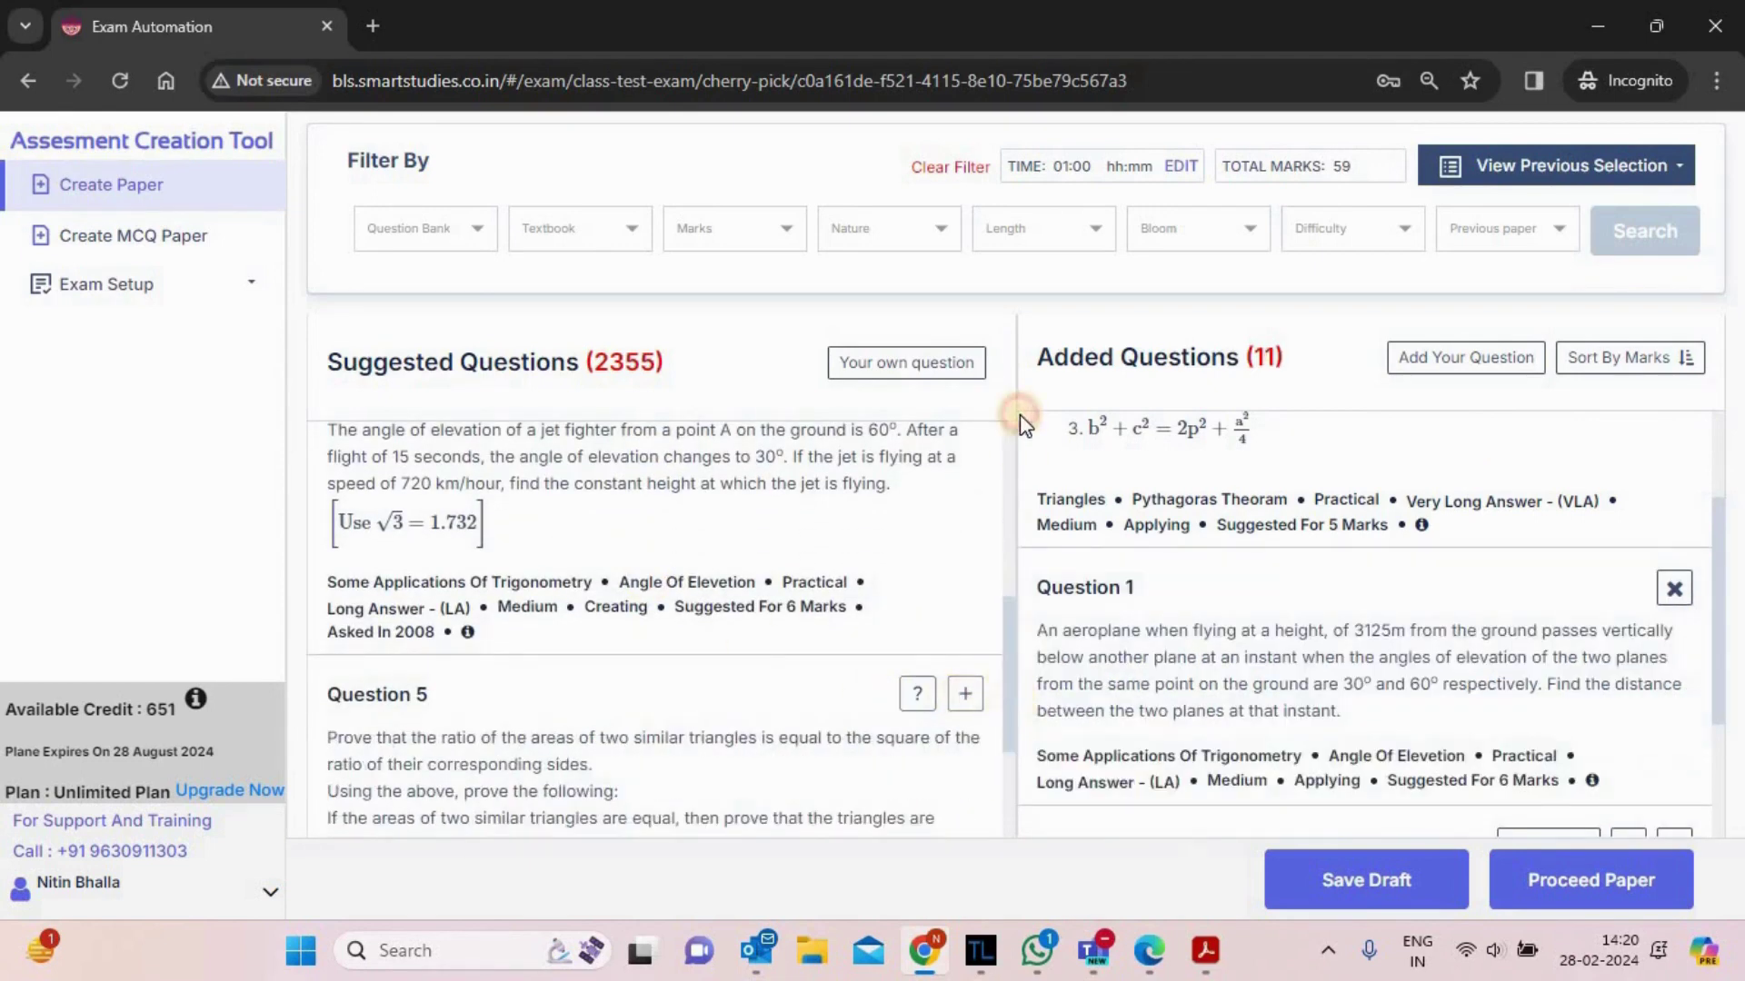
- Drag the cloud elevation question into second position
scroll(1168, 693, up, 4)
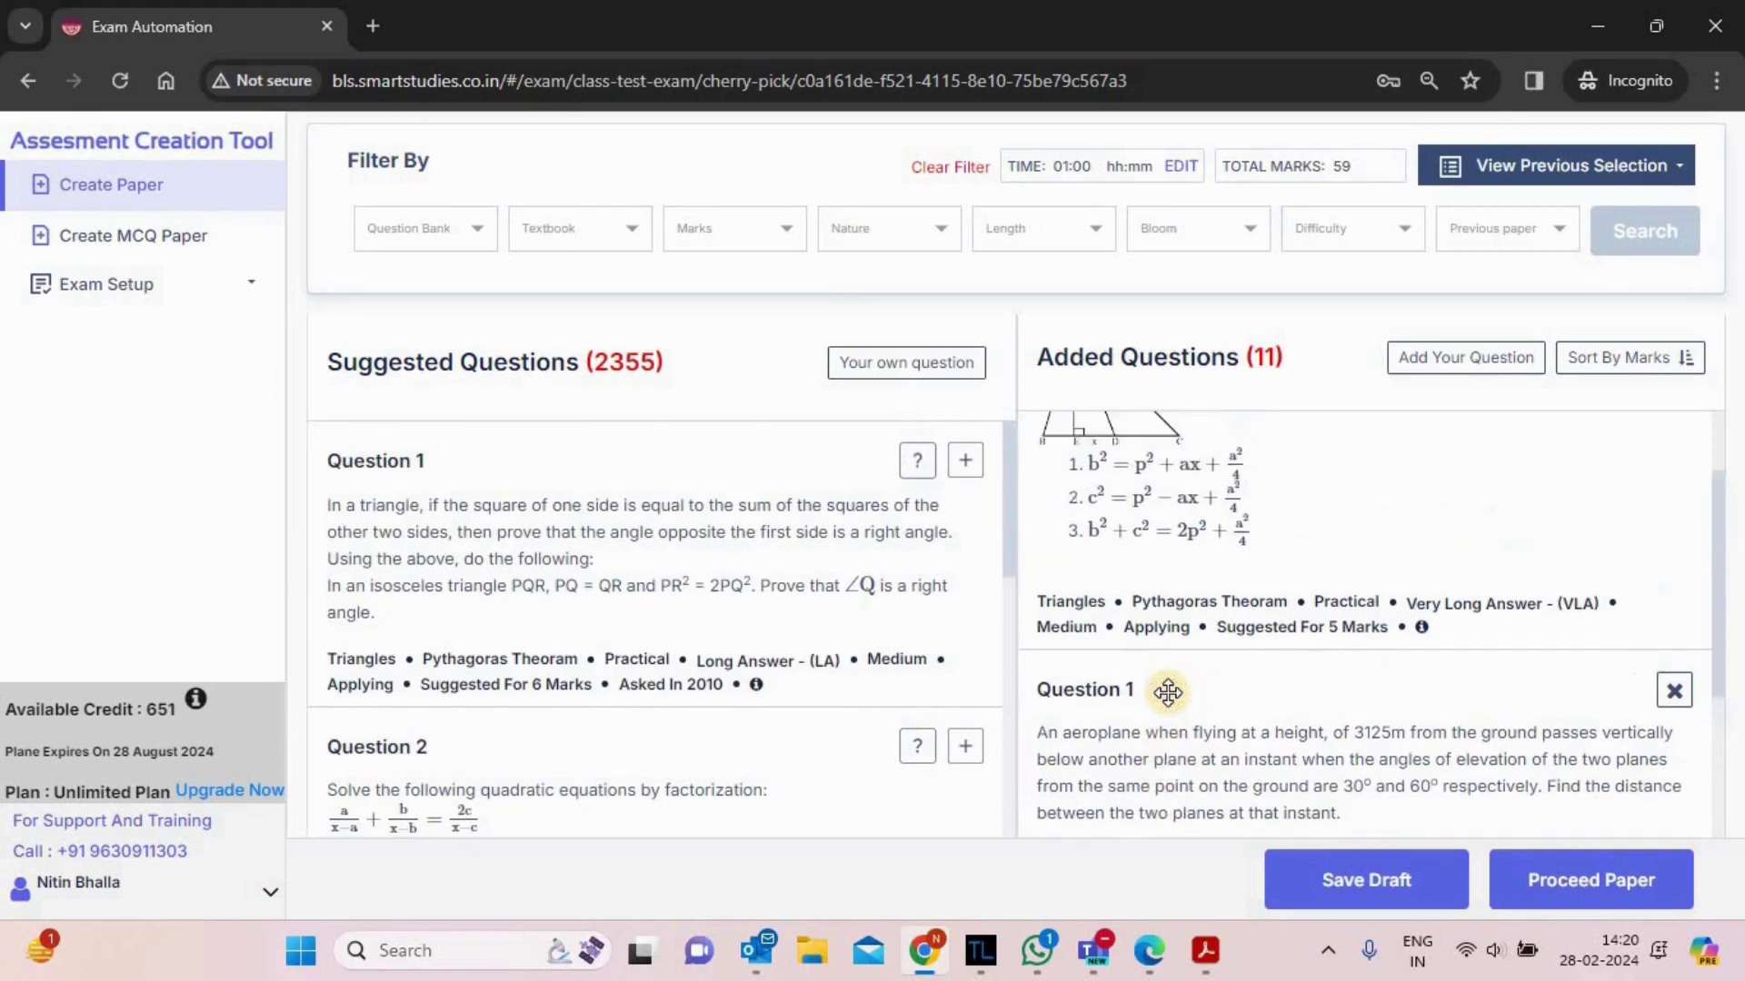
scroll(1167, 694, down, 2)
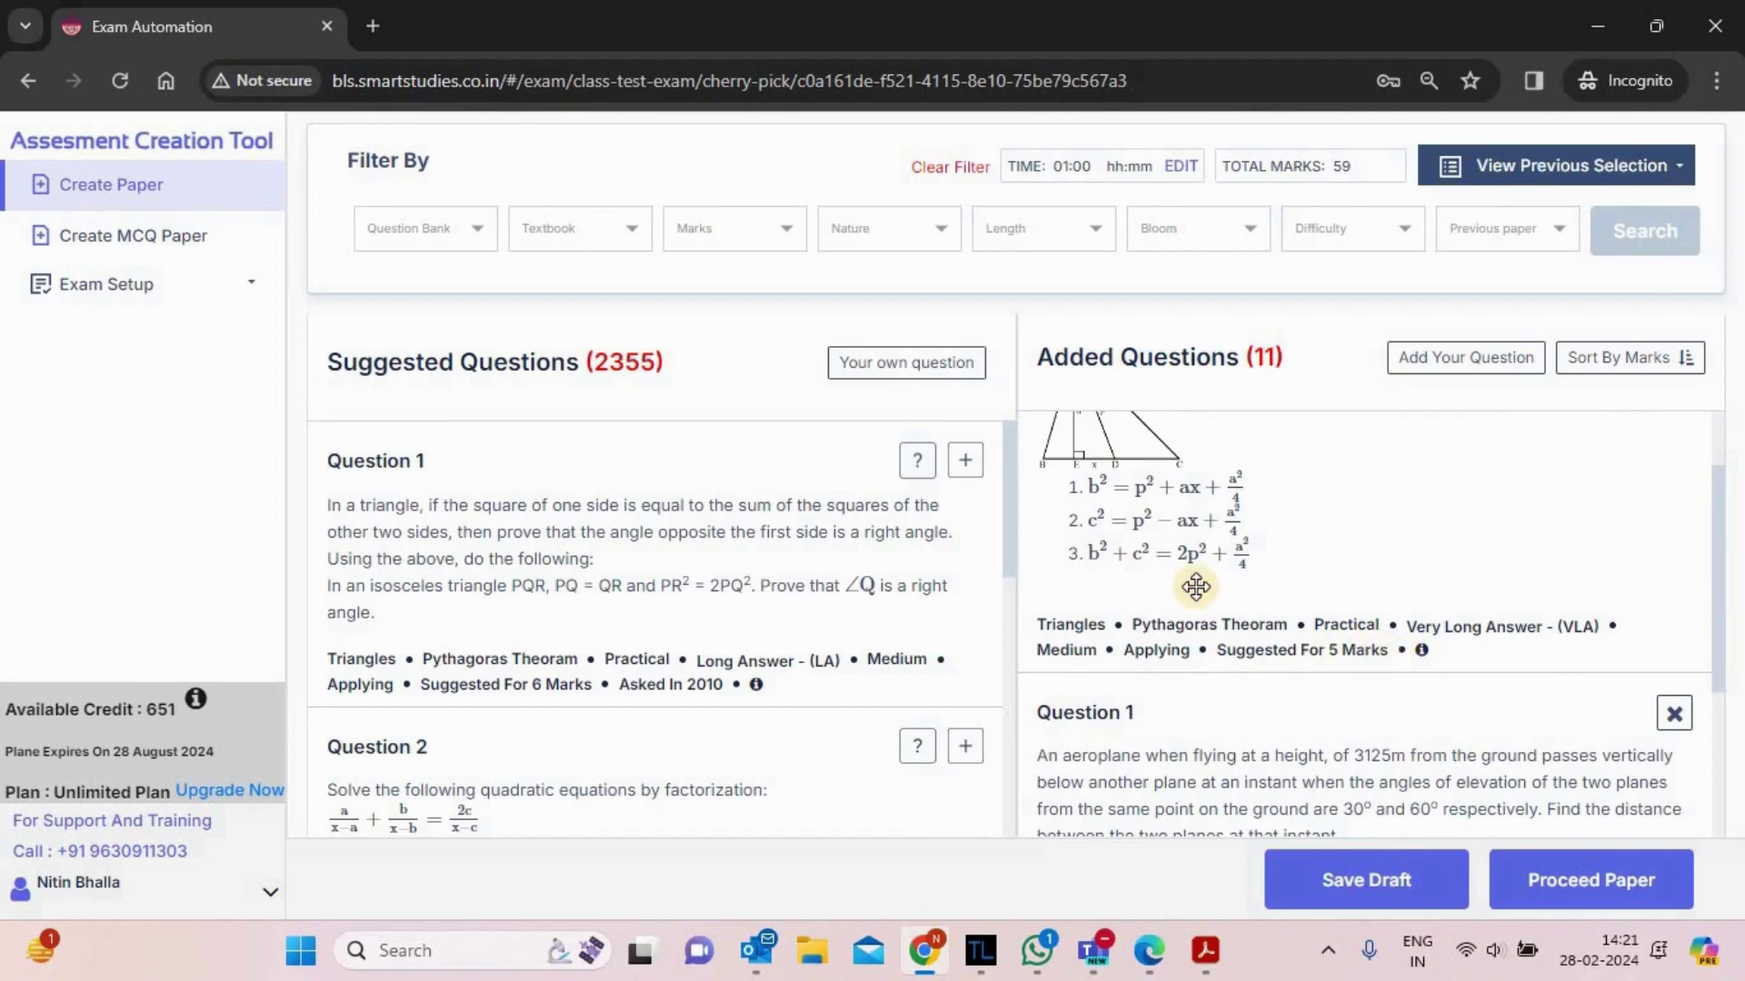
scroll(1196, 587, down, 6)
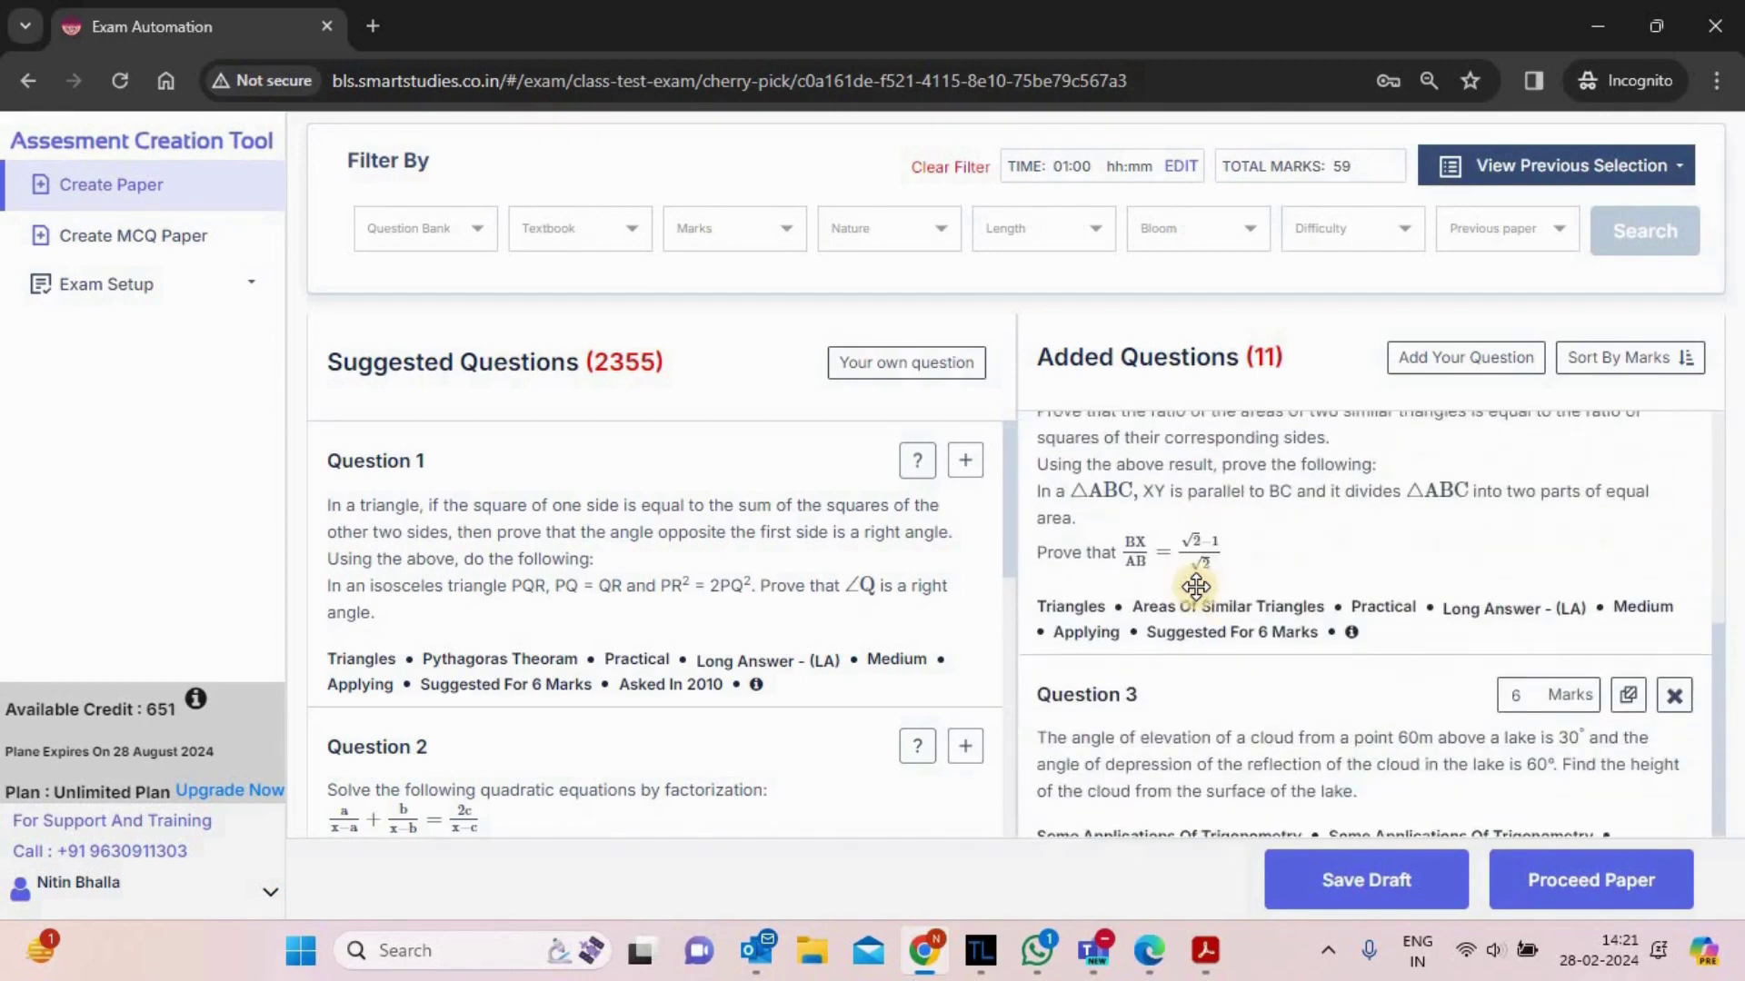
scroll(1196, 587, up, 1)
drag(1226, 532, 1218, 911)
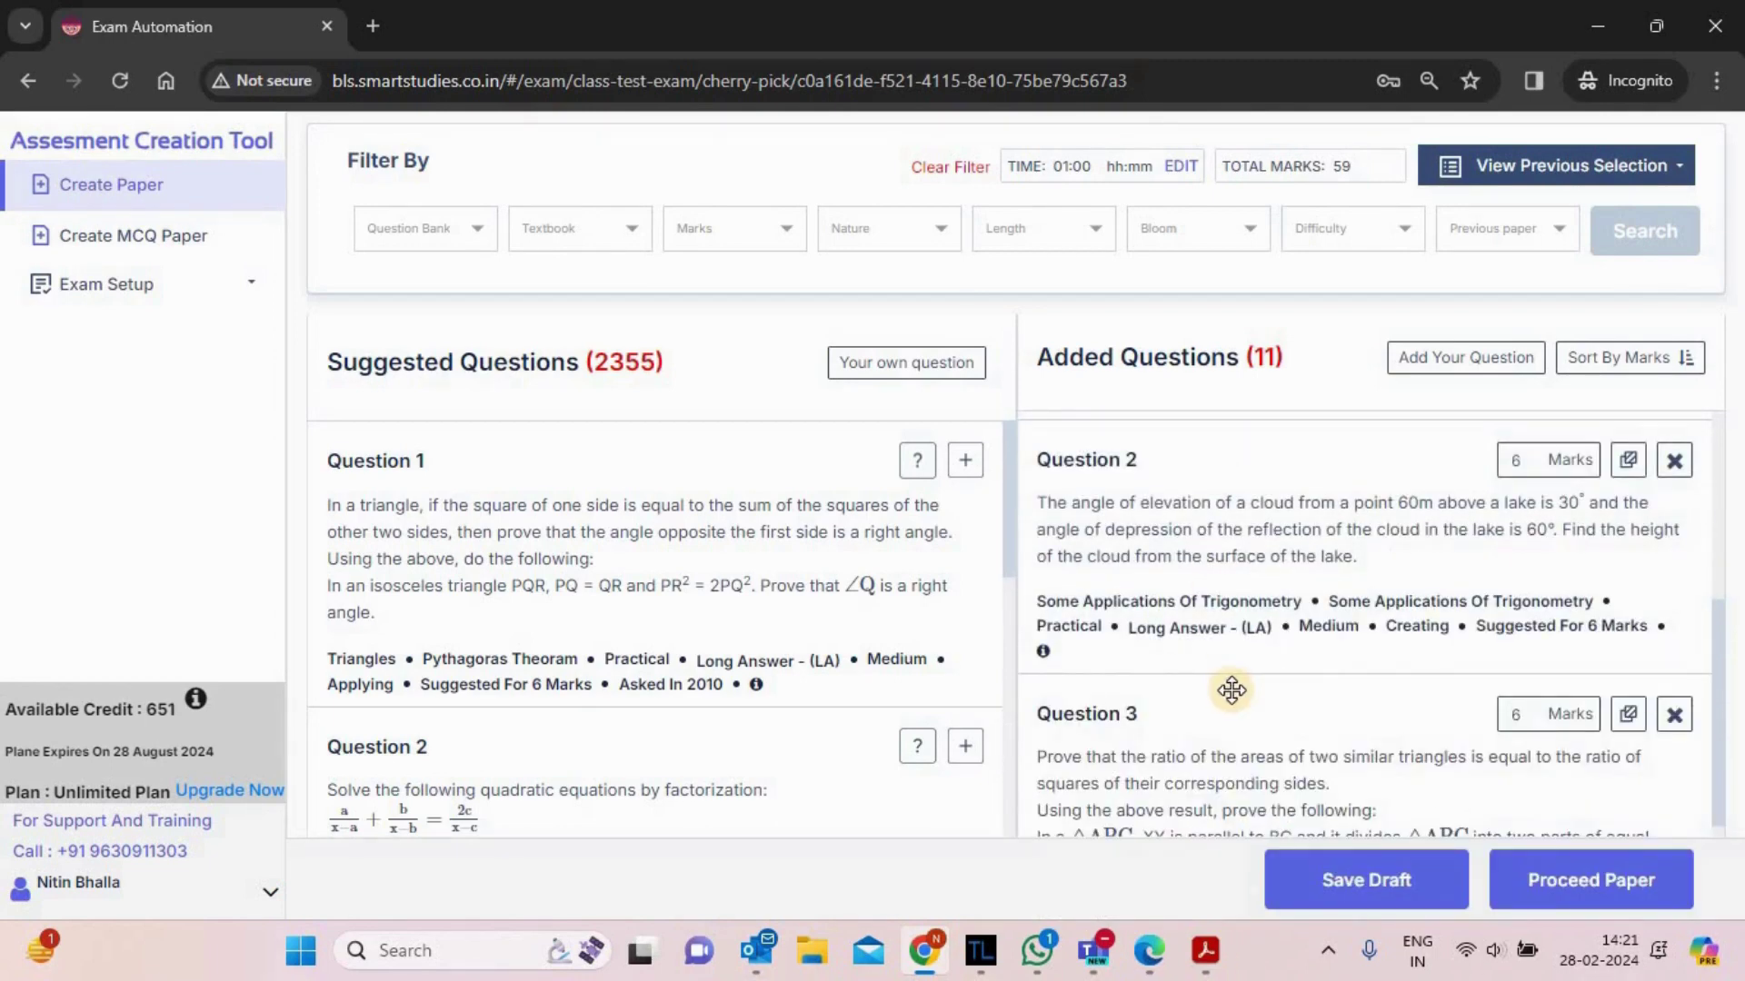
scroll(1231, 691, up, 5)
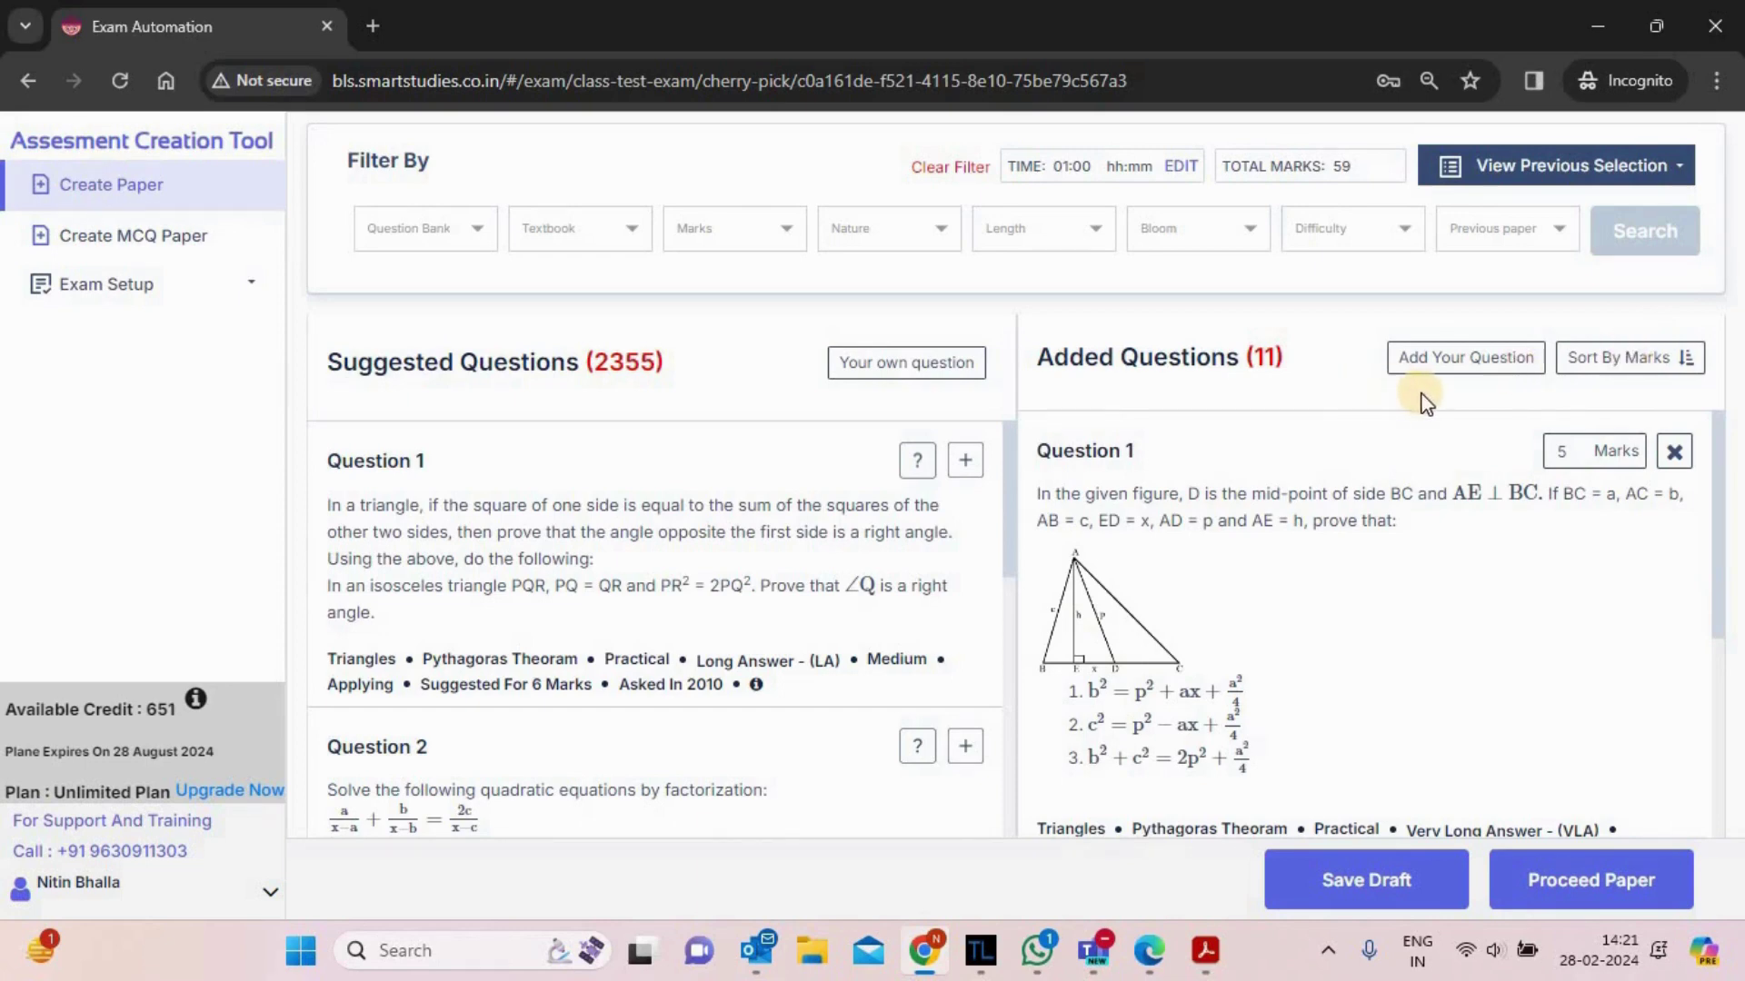
- Start a custom question: chapter REAL NUMBERS, topic REVISITING IRRATIONAL NUMBERS, type 4 MARKS, 4 marks
click(1460, 361)
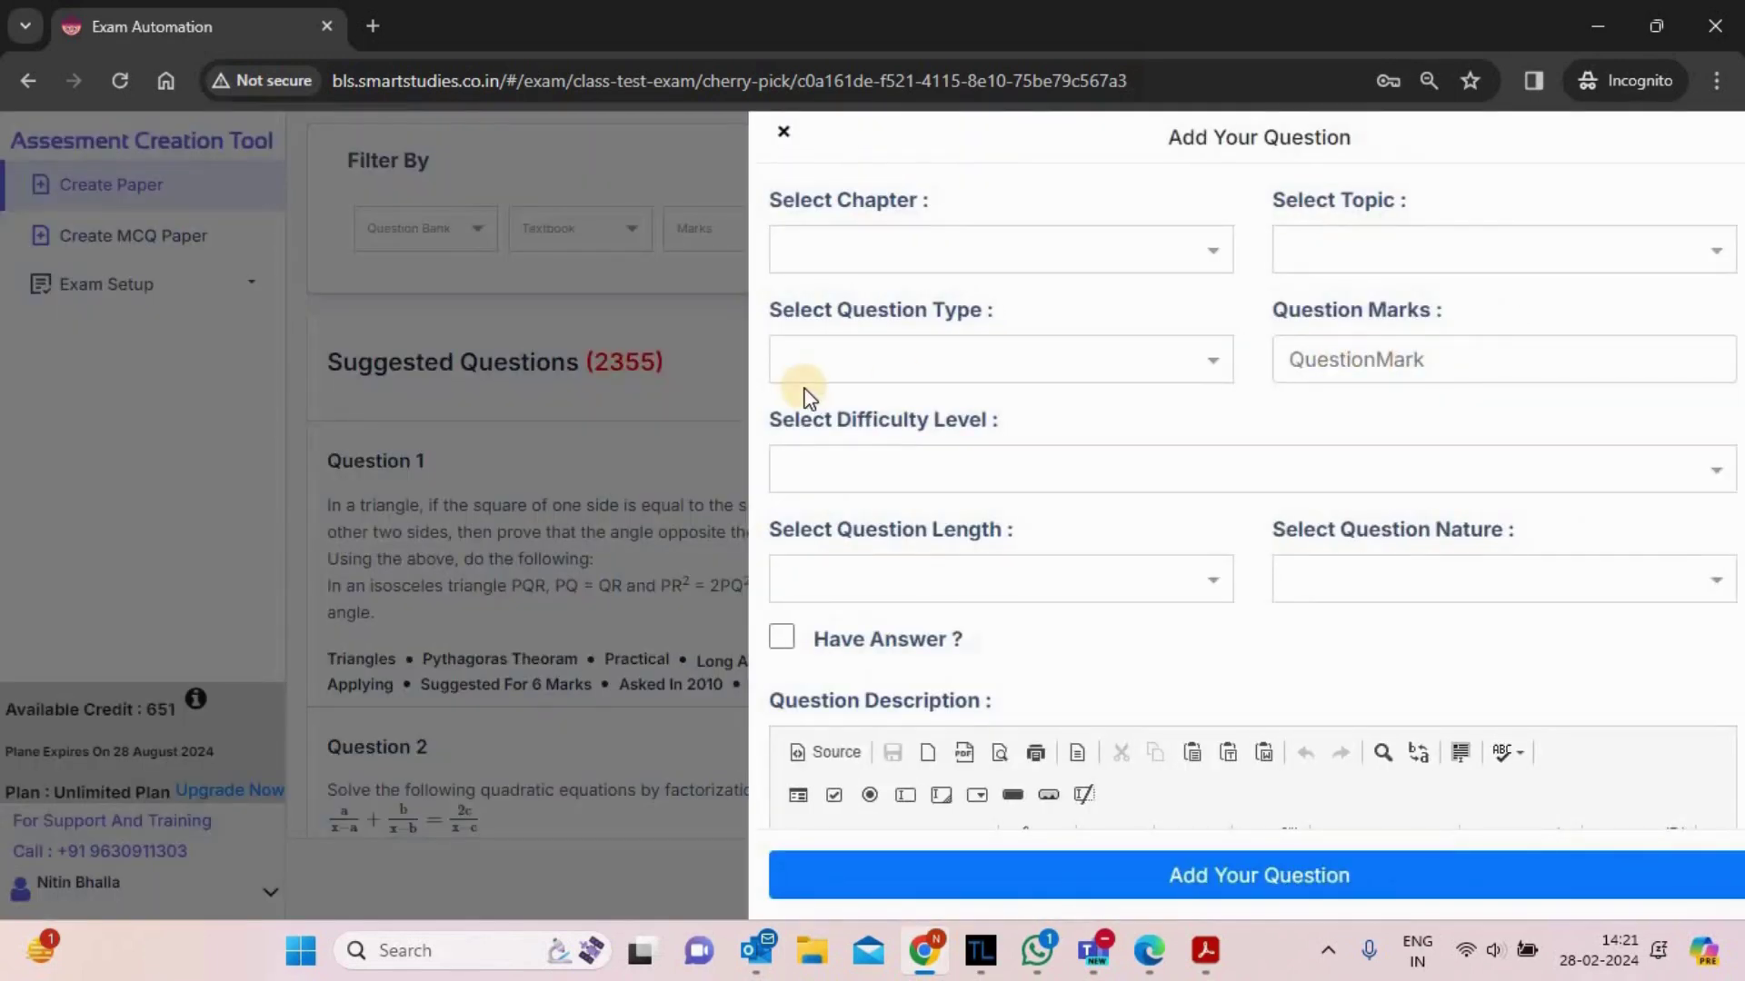
click(1006, 251)
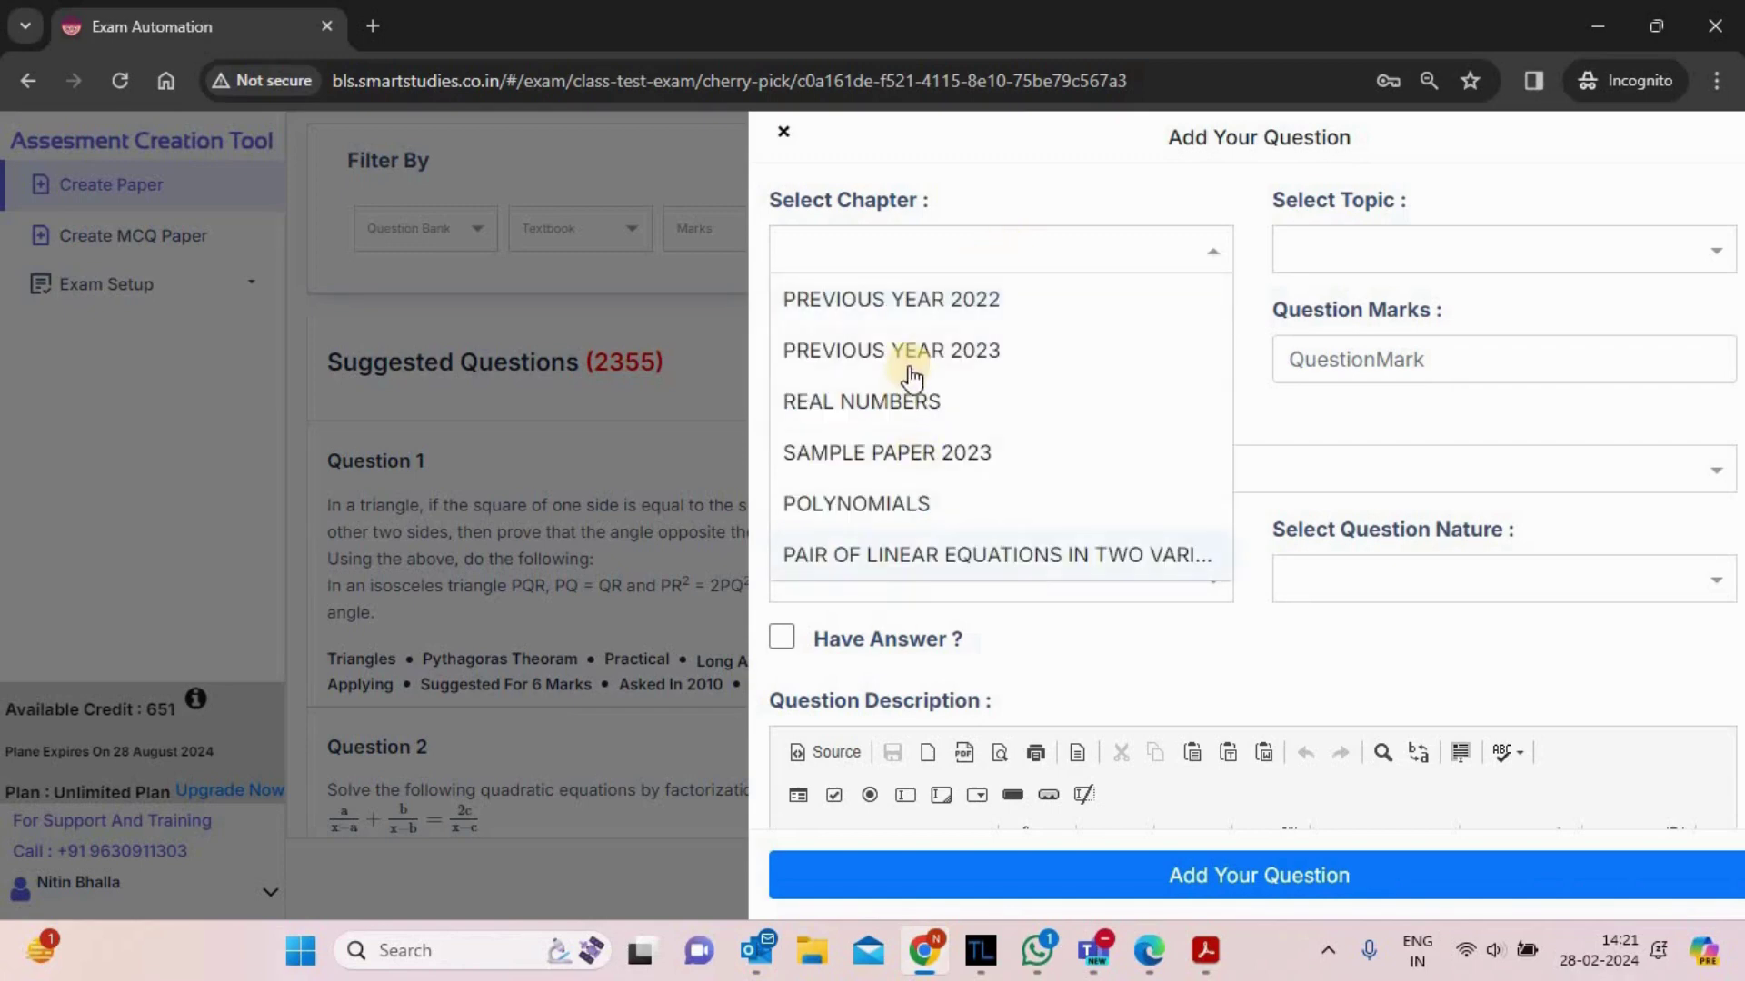
click(895, 416)
click(1529, 243)
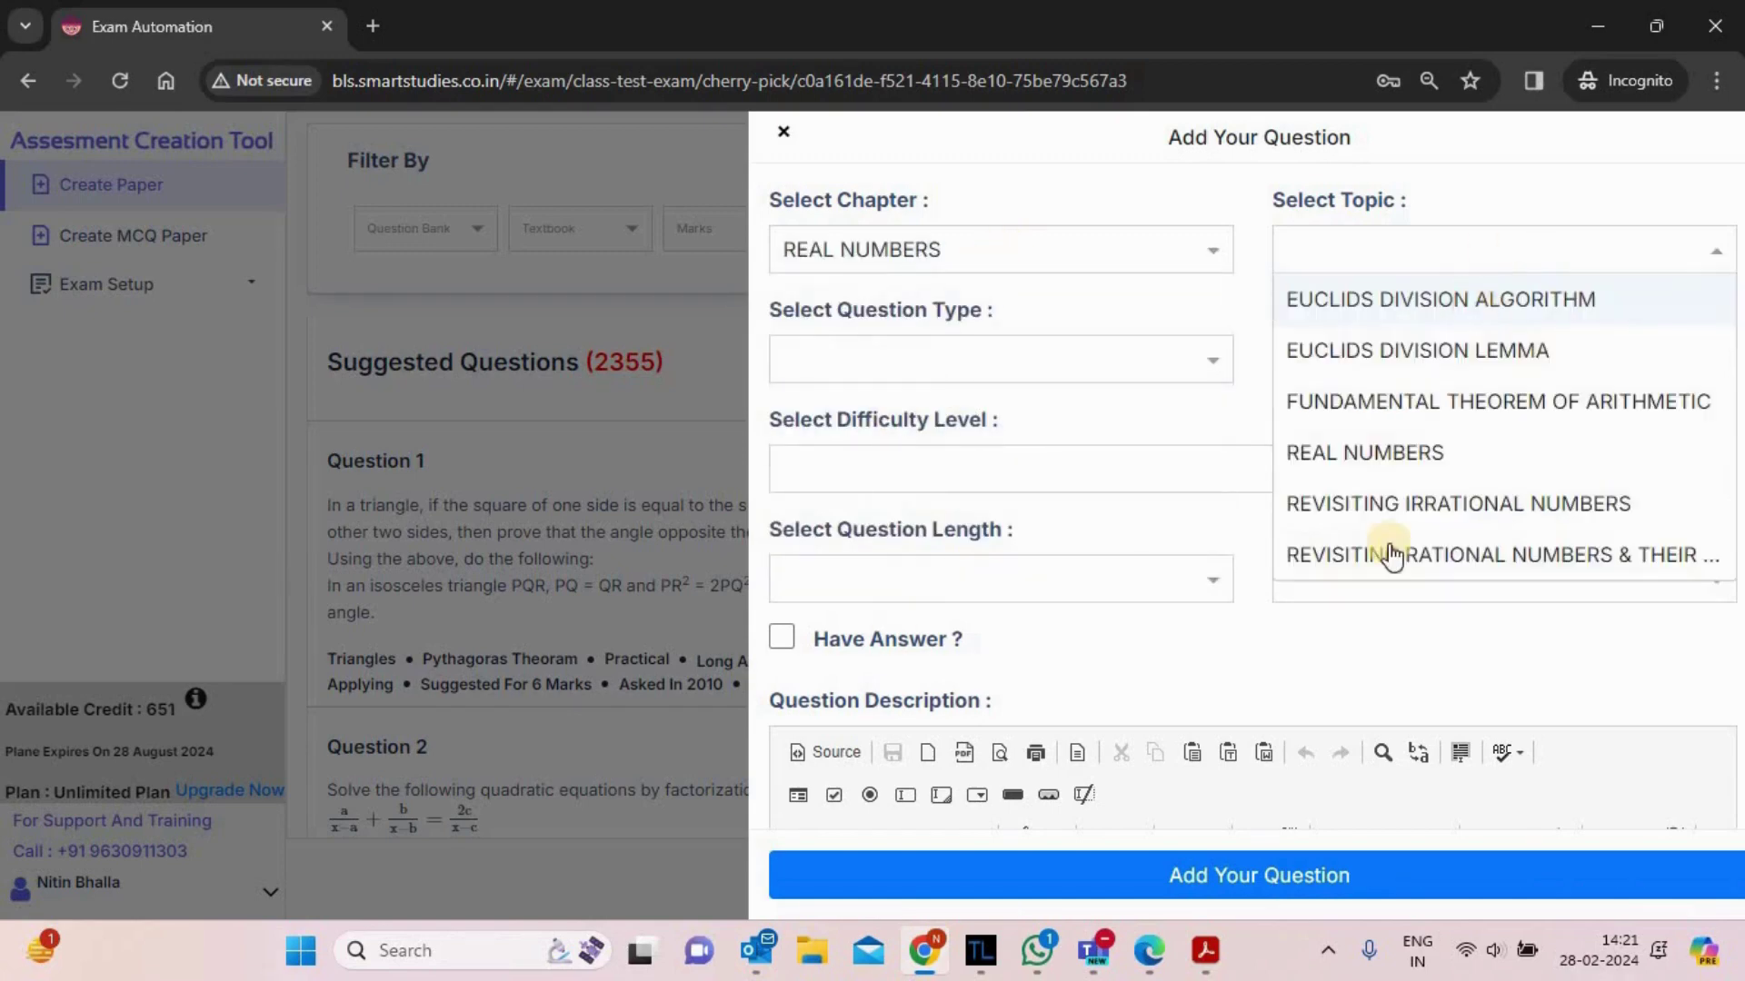
click(1392, 502)
click(966, 355)
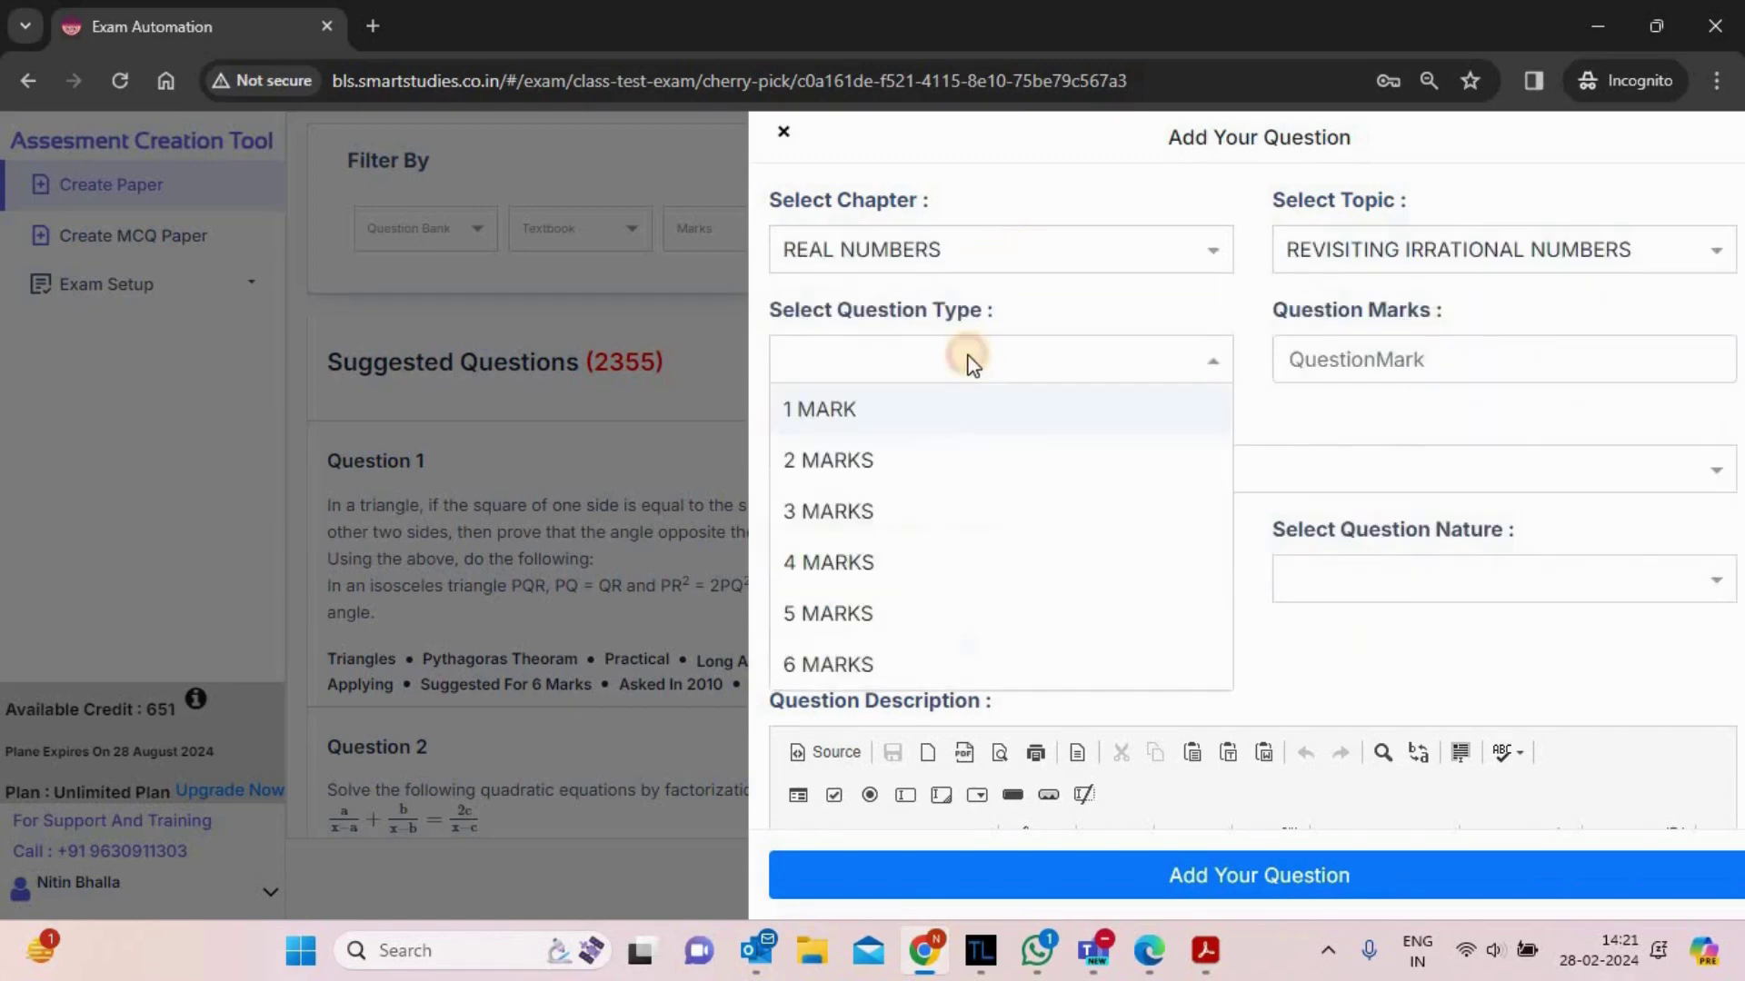
click(858, 561)
click(1449, 342)
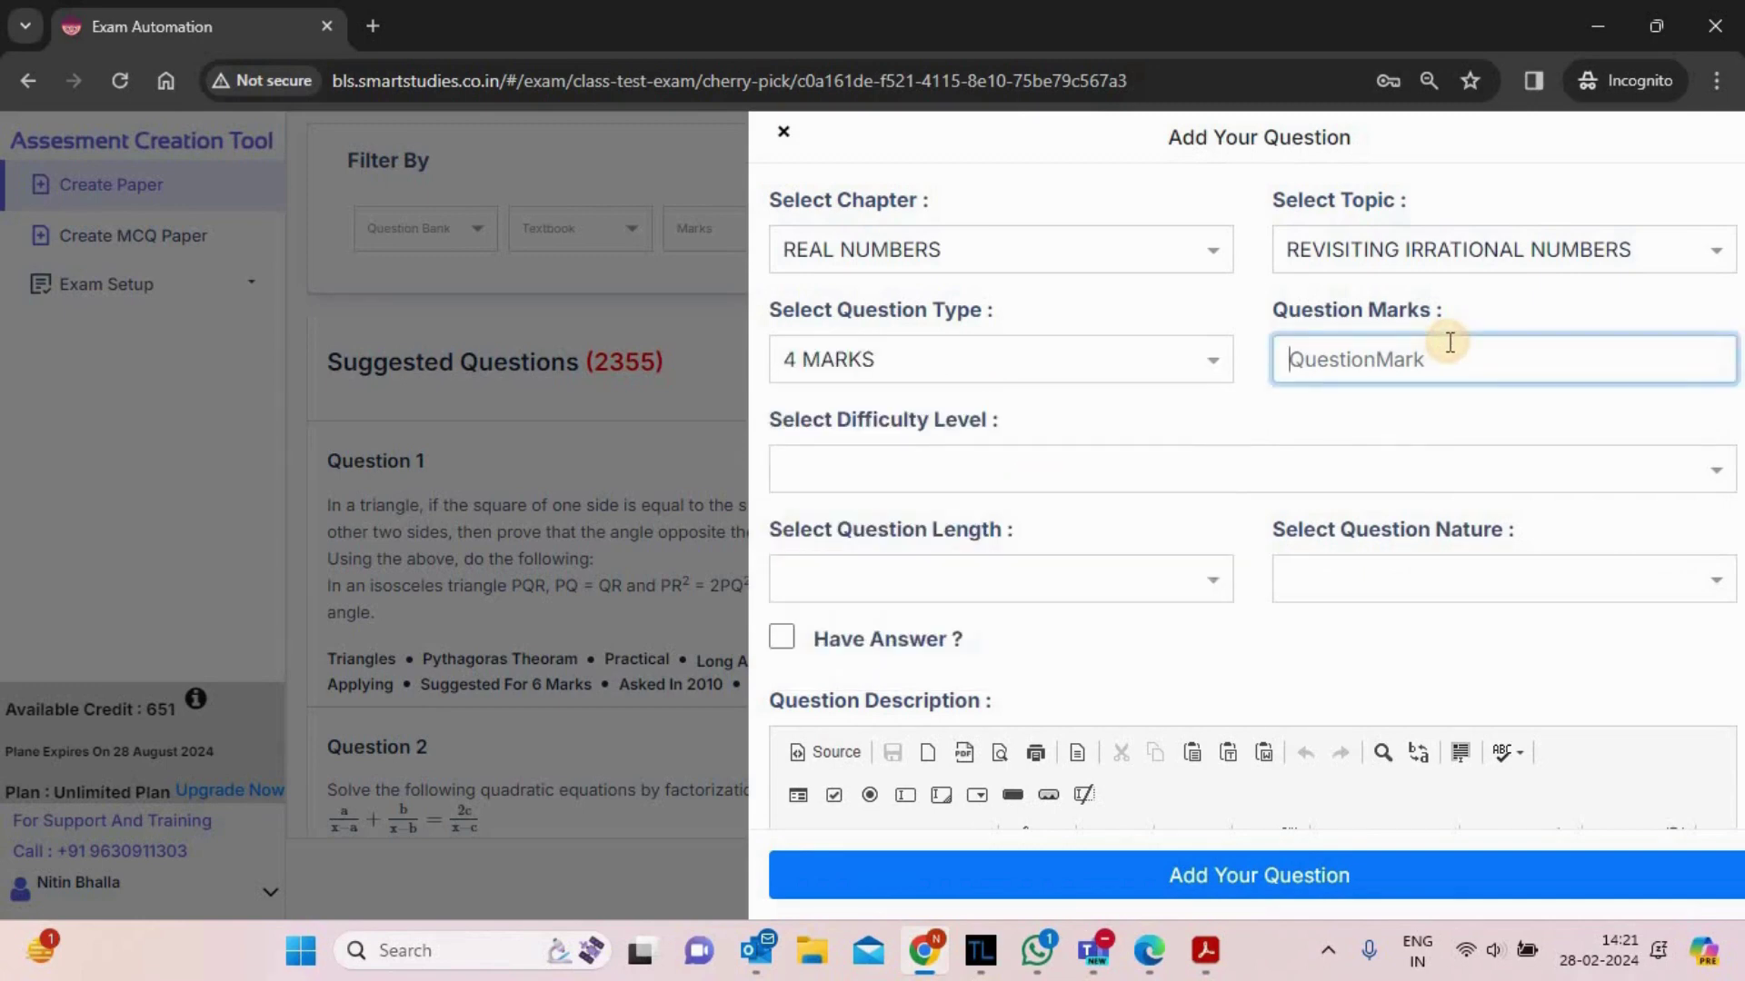
text(4)
- Set difficulty to MEDIUM, length to SHORT ANSWER and nature to PRACTICAL
click(1031, 477)
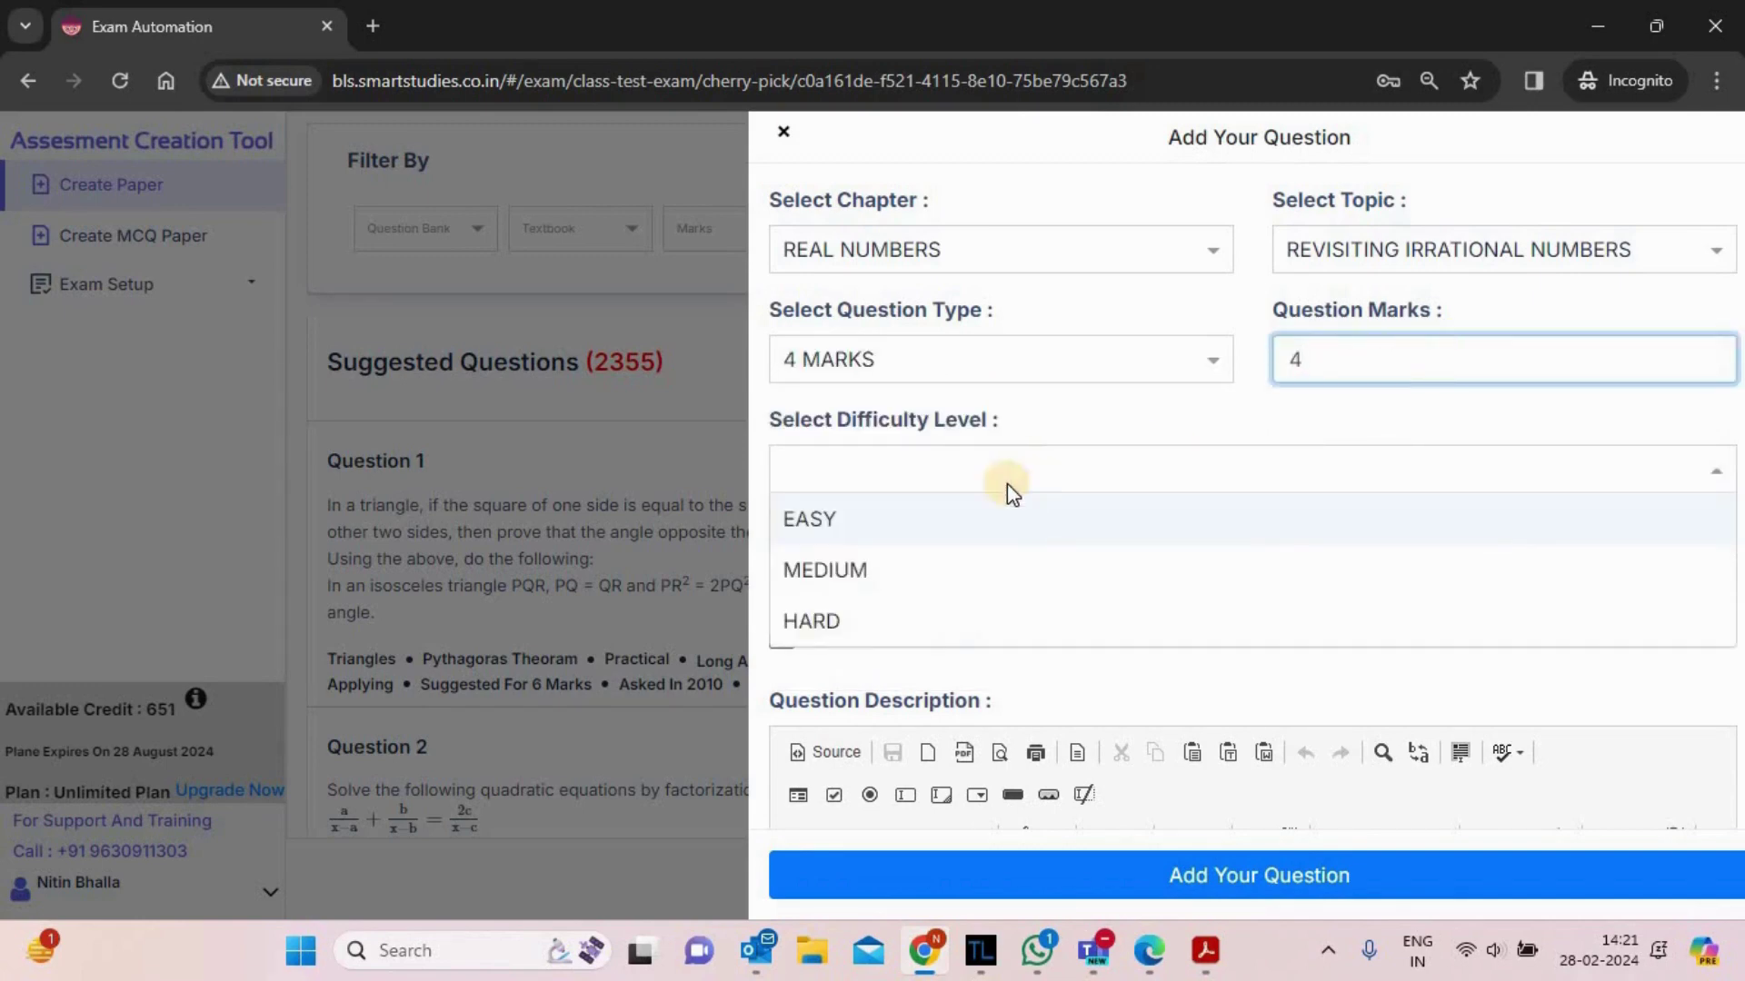
click(865, 577)
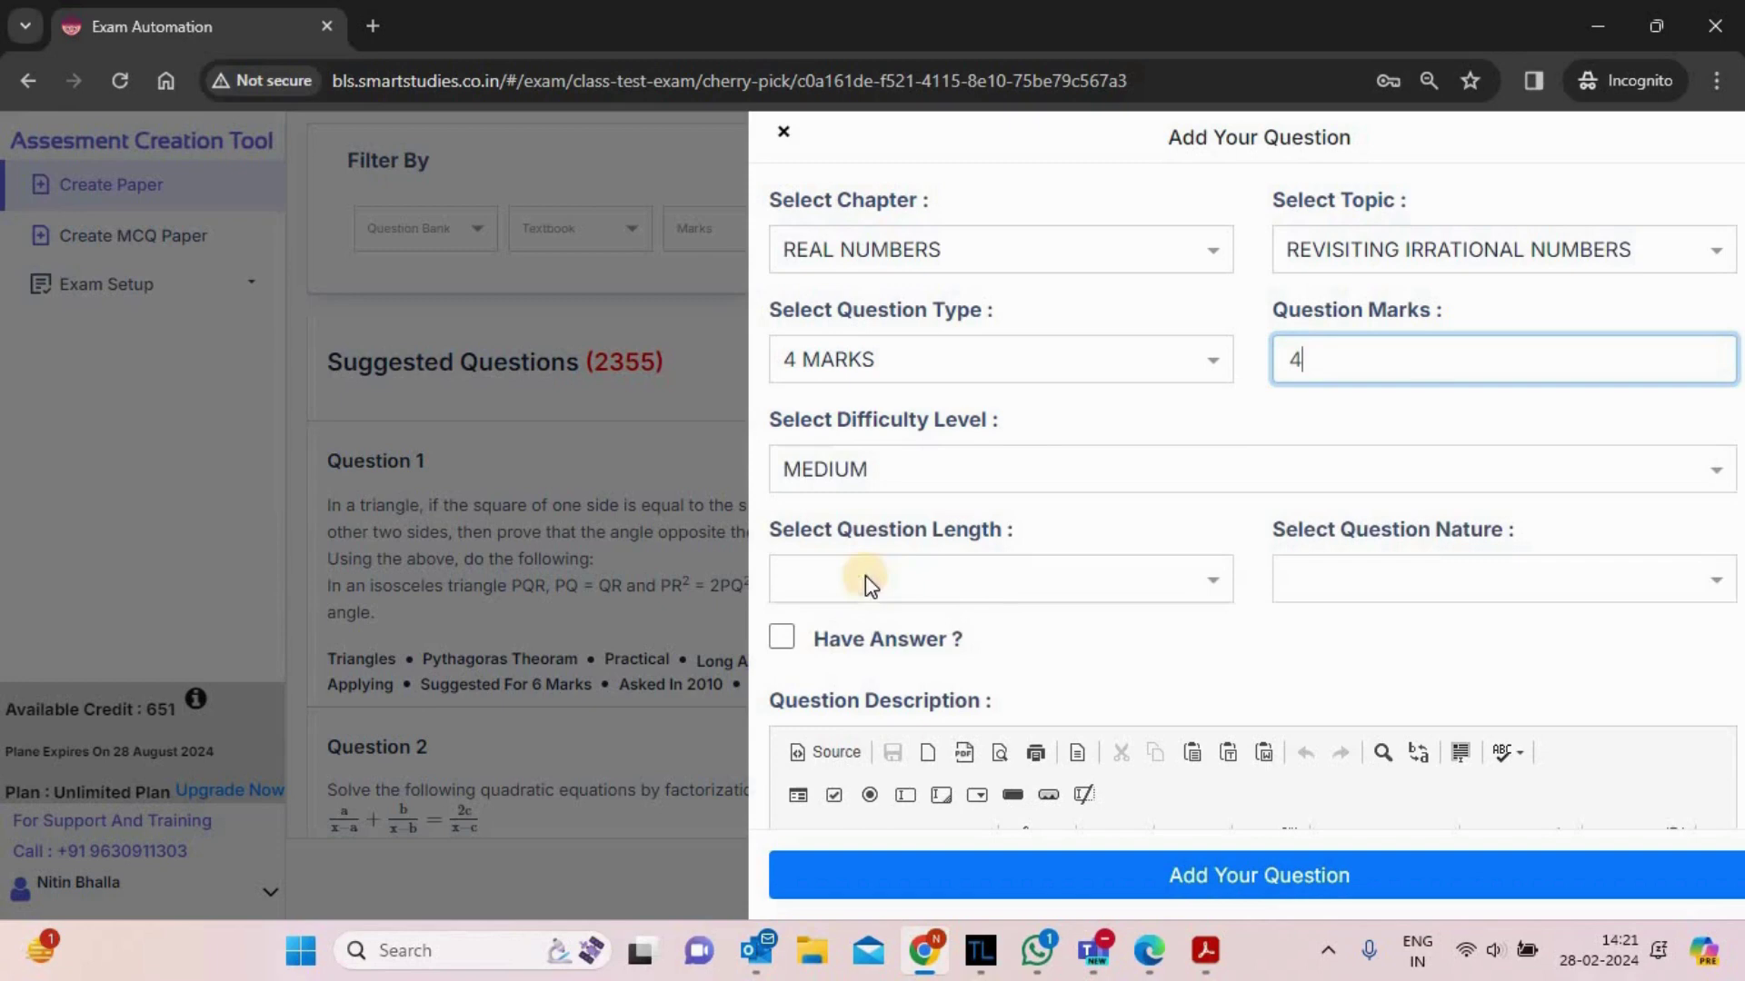
click(1016, 579)
click(913, 677)
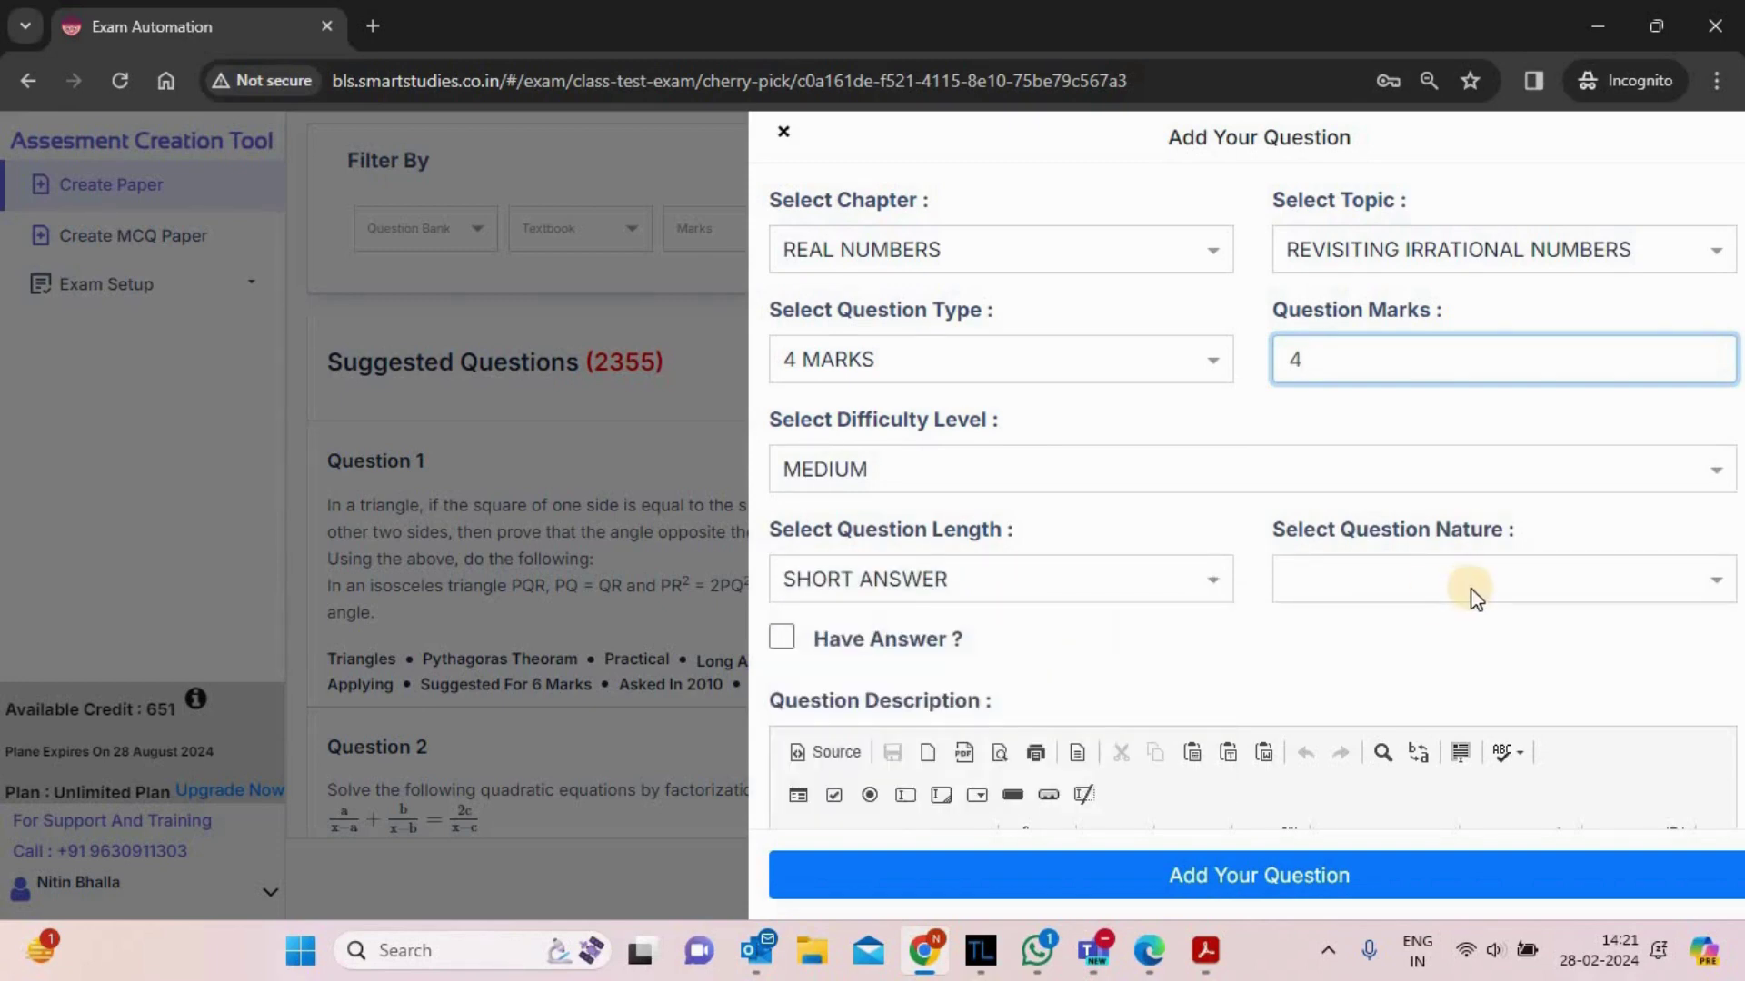
click(1472, 586)
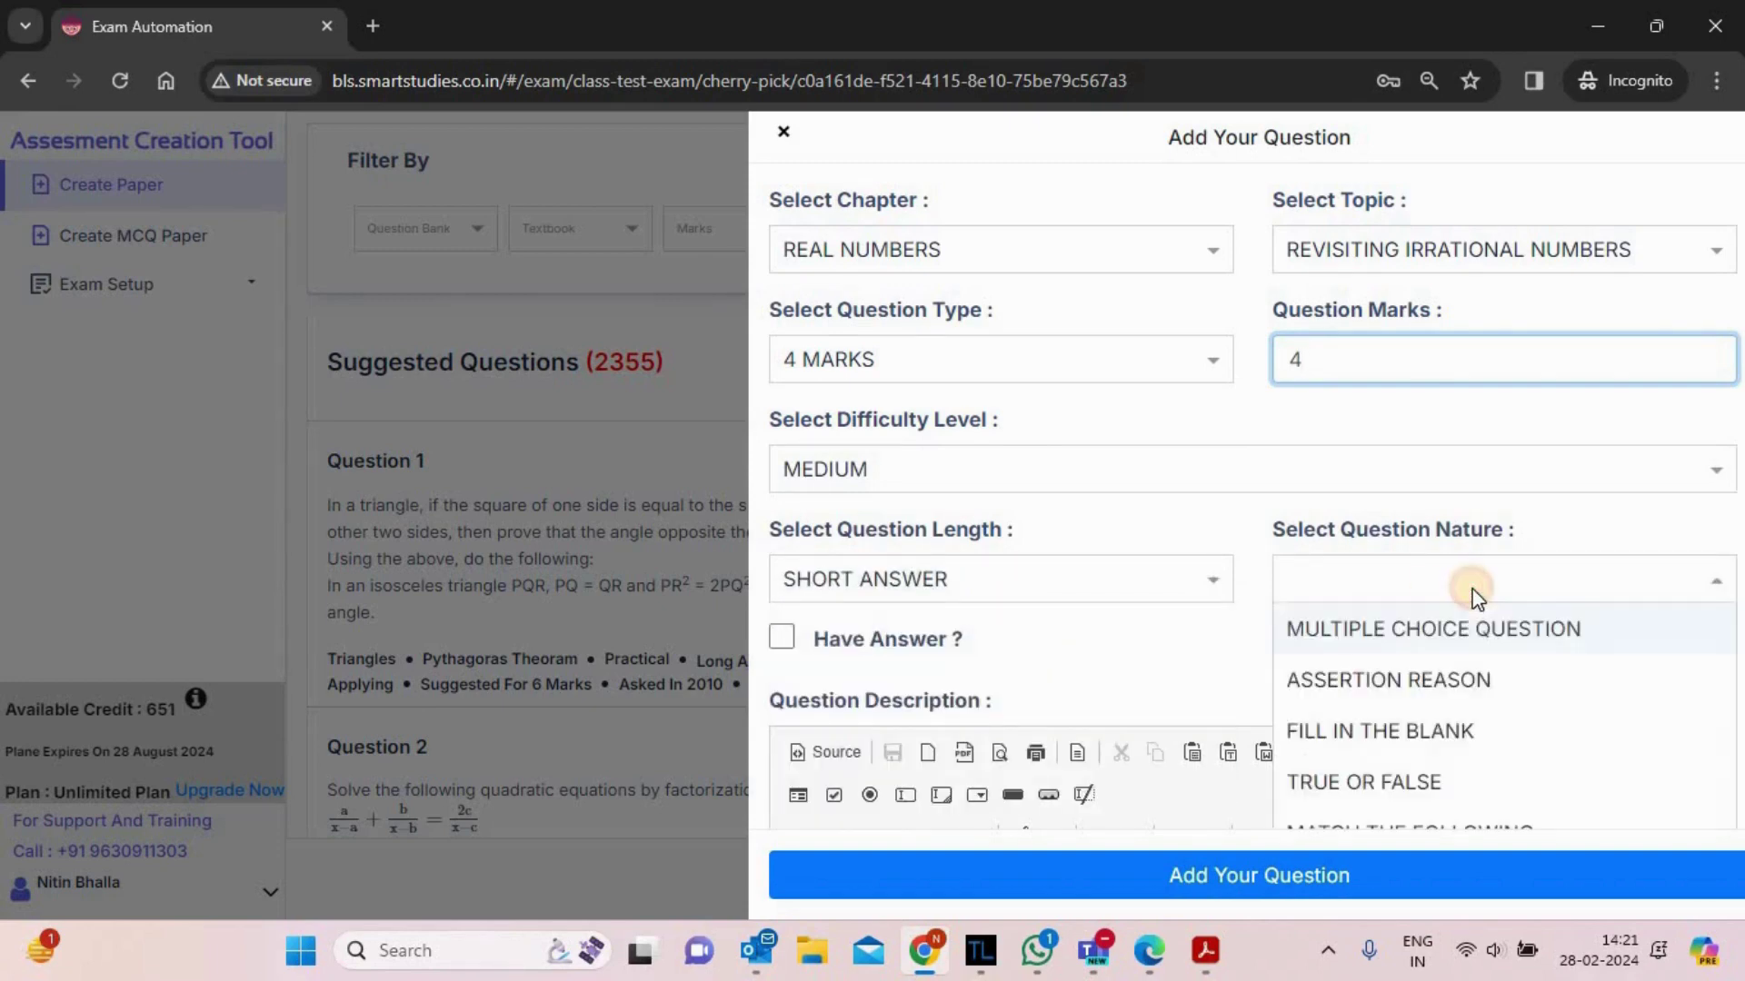
click(1379, 800)
click(1393, 587)
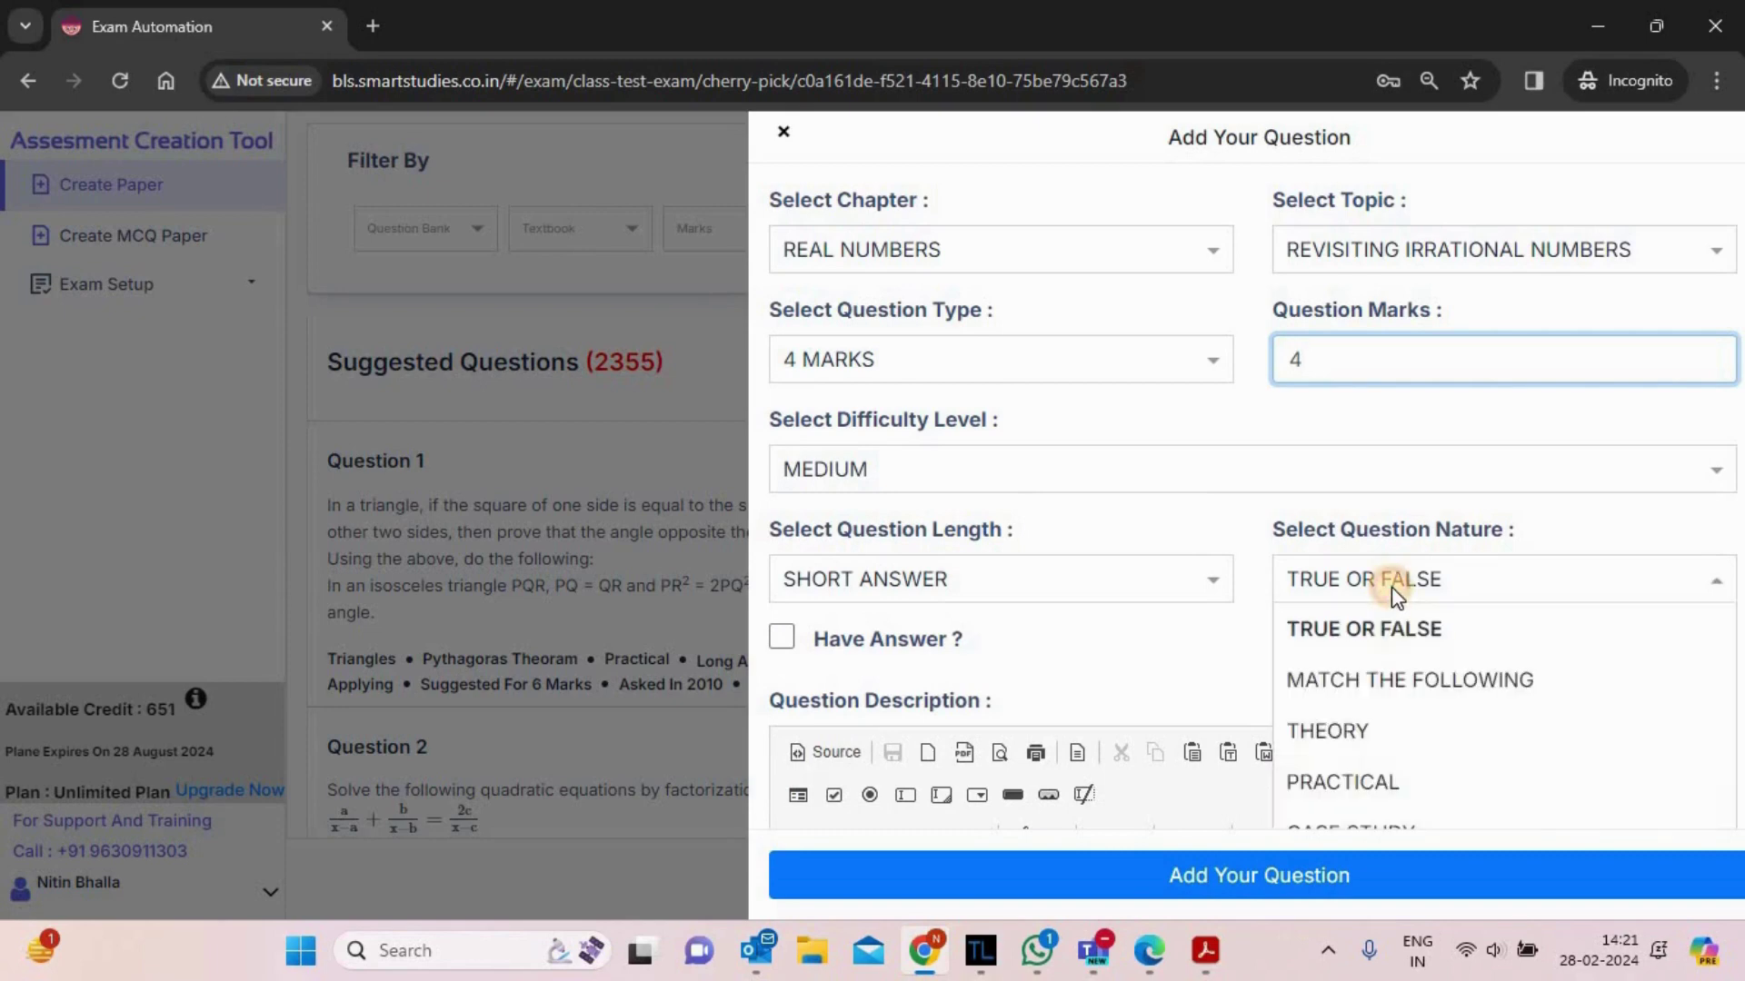
click(1322, 779)
click(1110, 636)
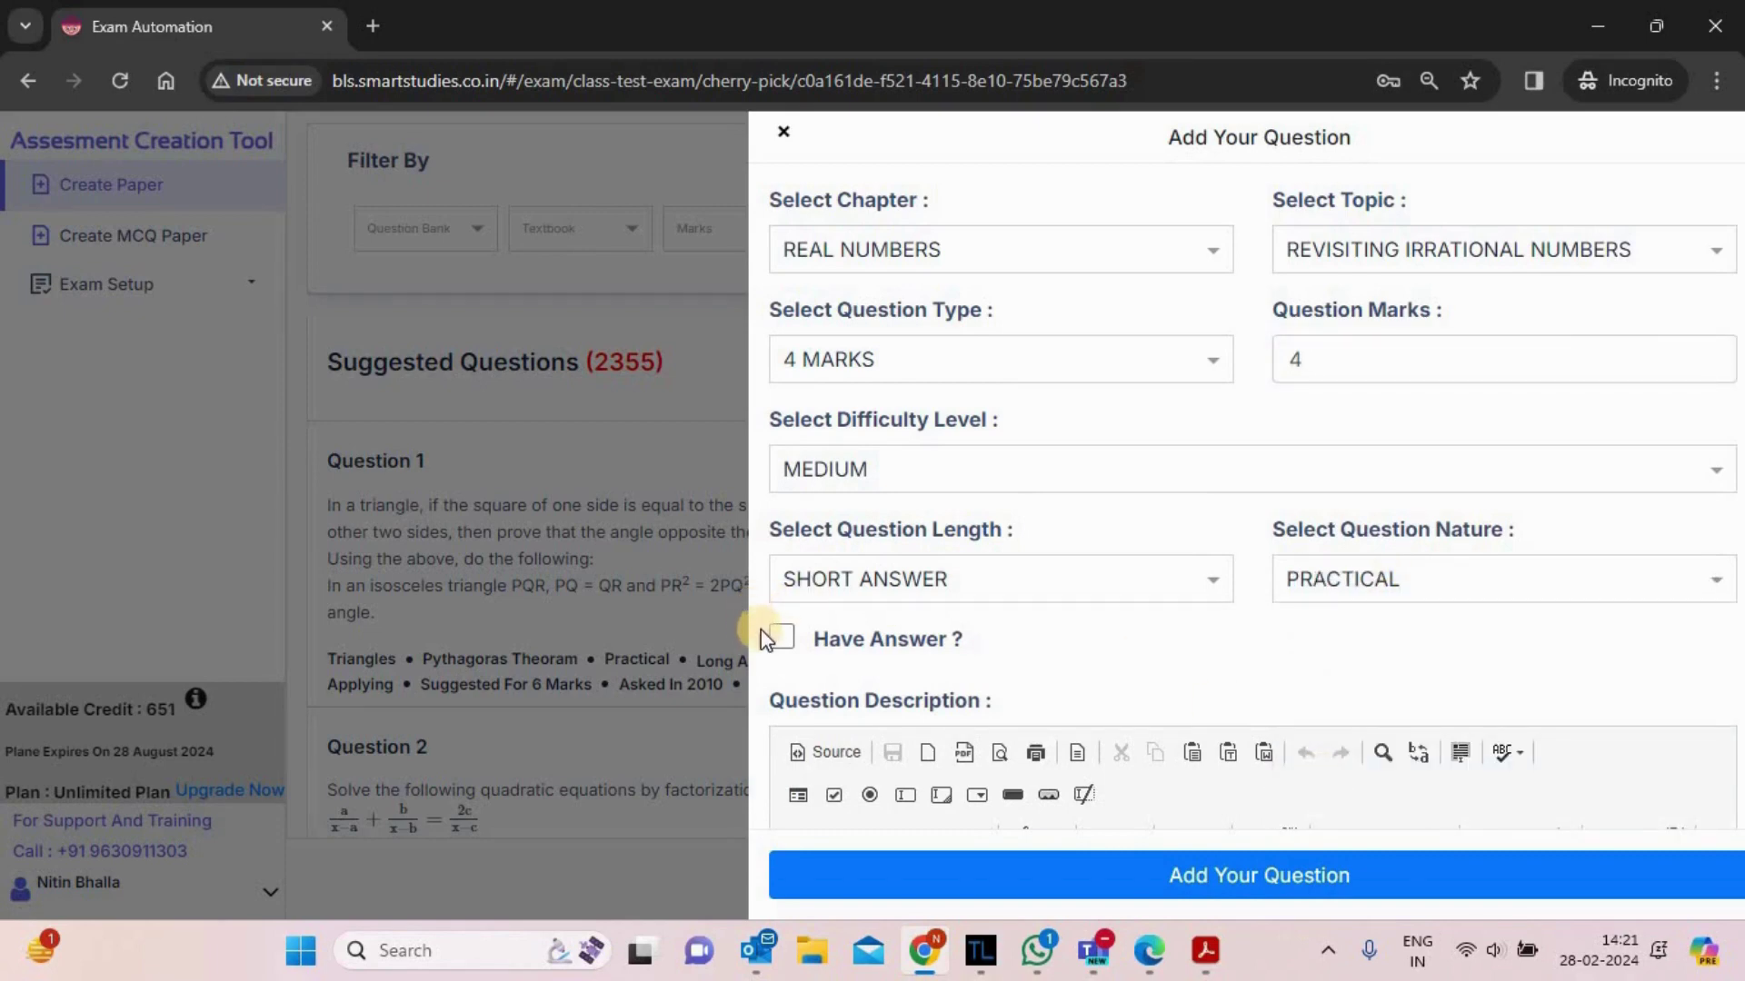
click(781, 640)
- Type test text into the question description, then delete it
scroll(1094, 667, down, 5)
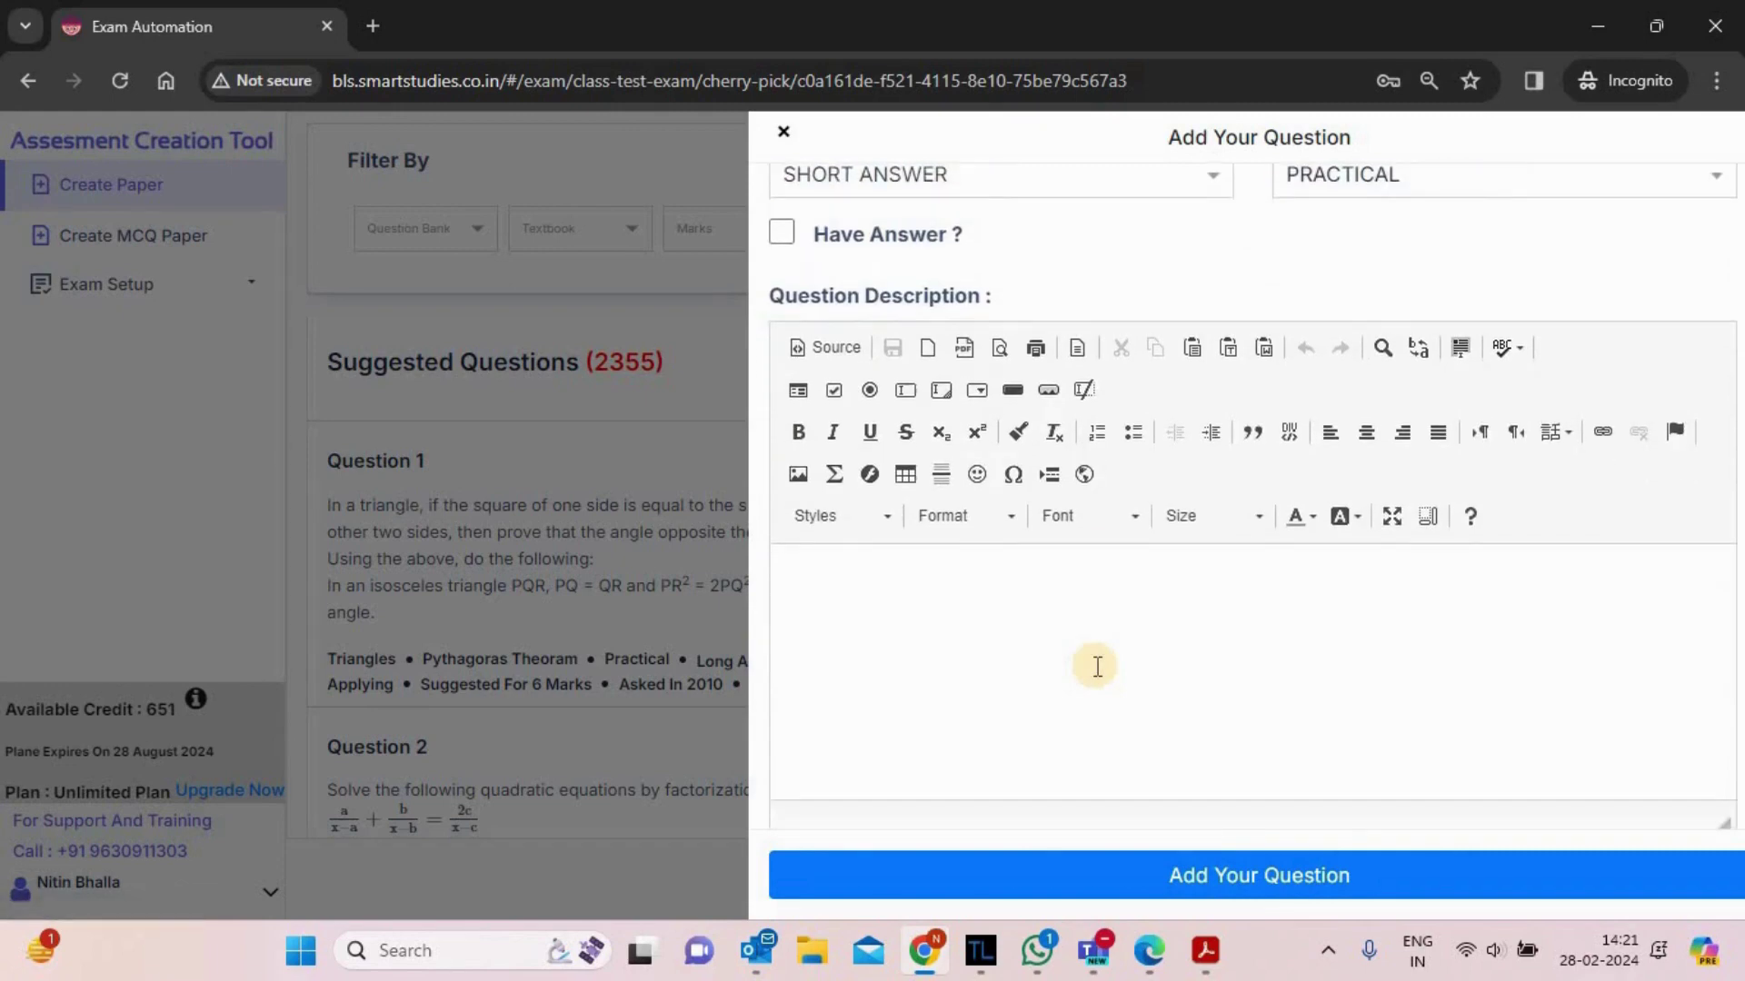
scroll(1097, 667, down, 1)
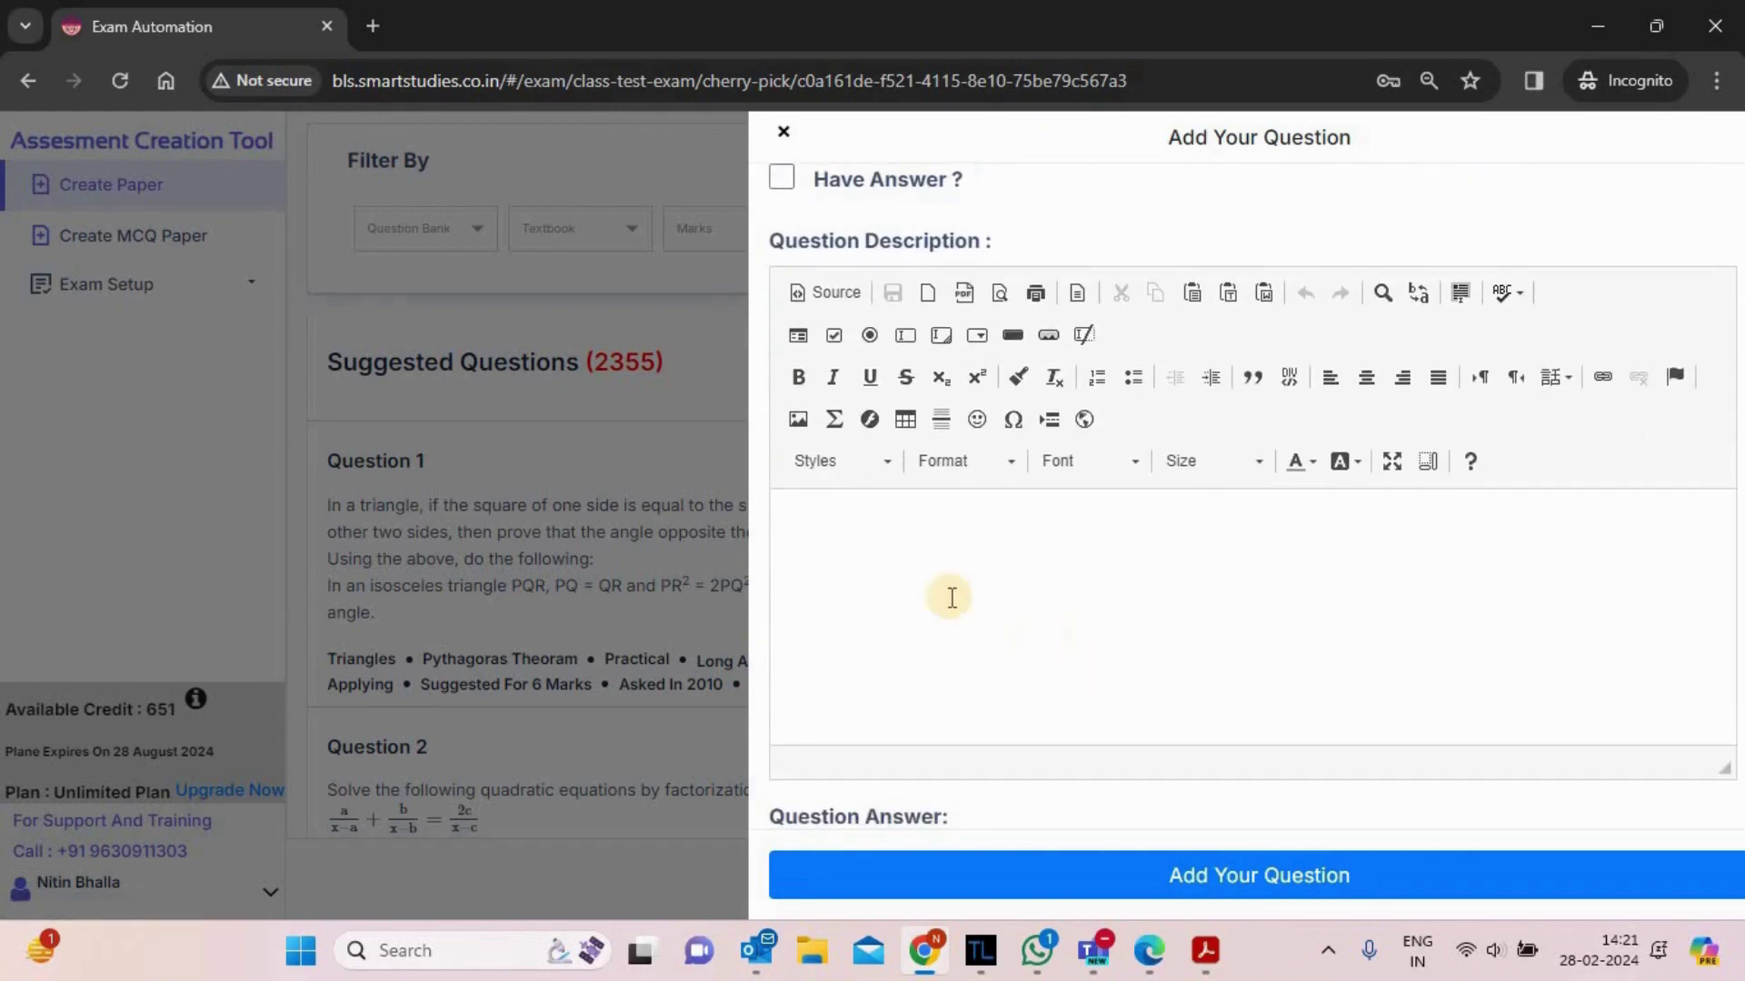
click(924, 581)
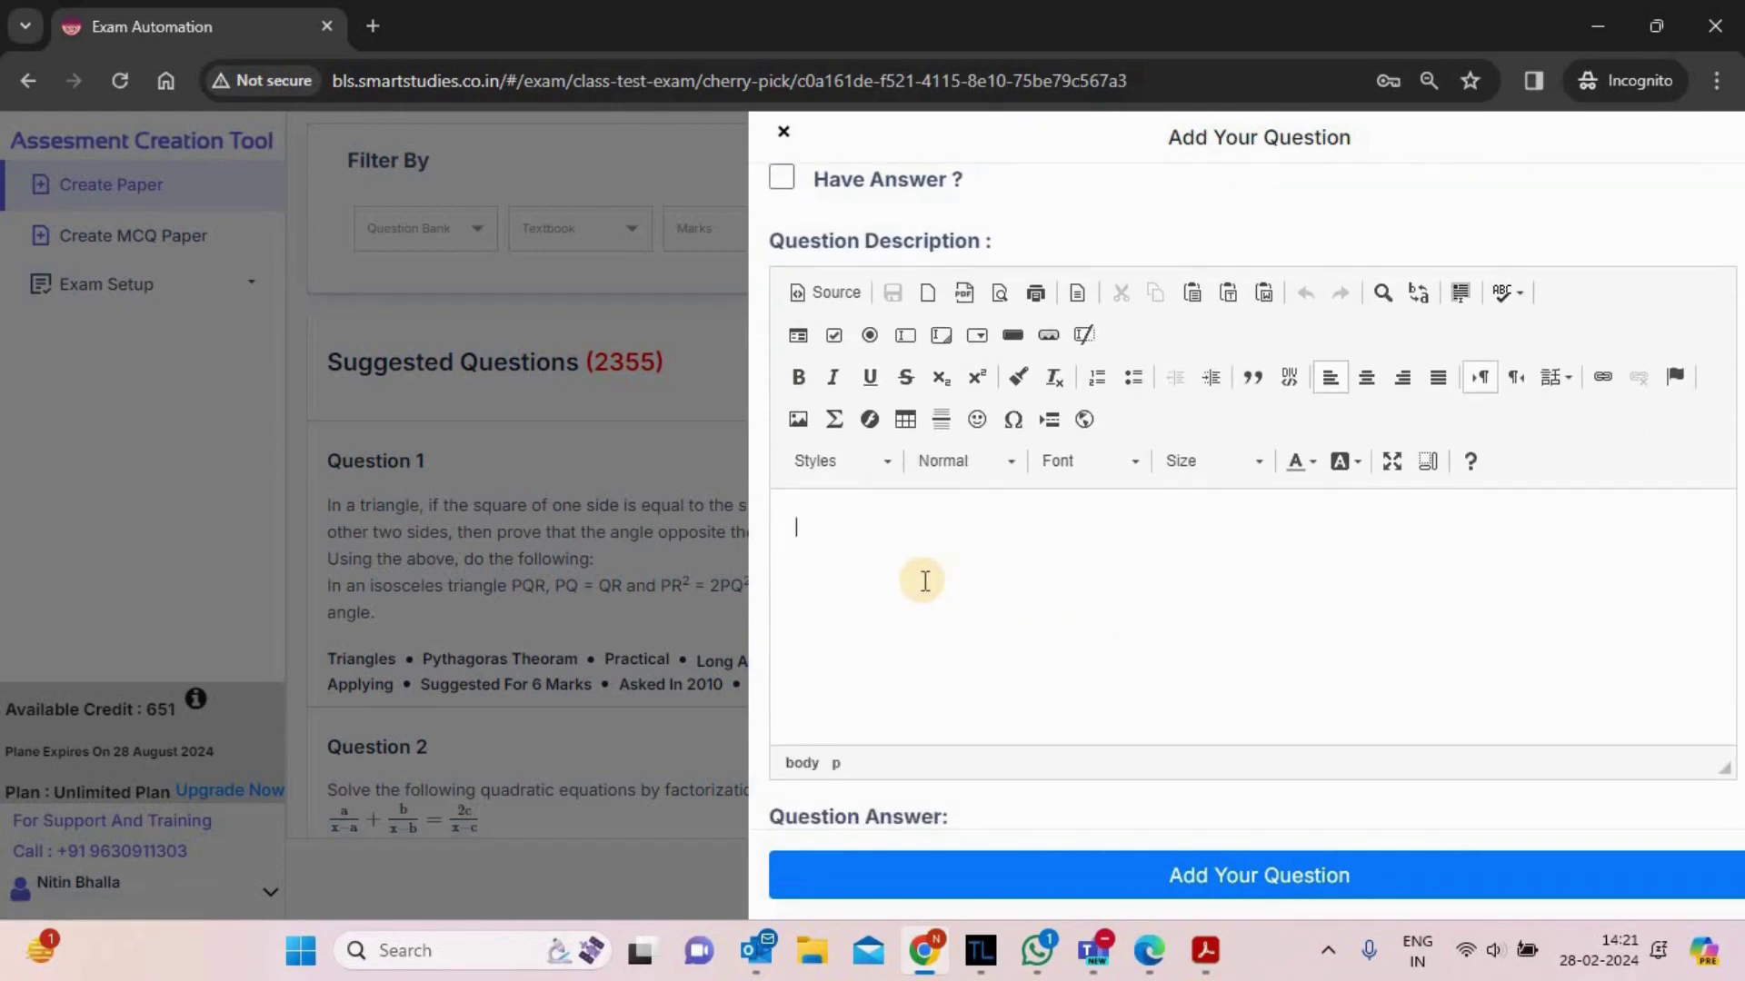
text(hghhghgh)
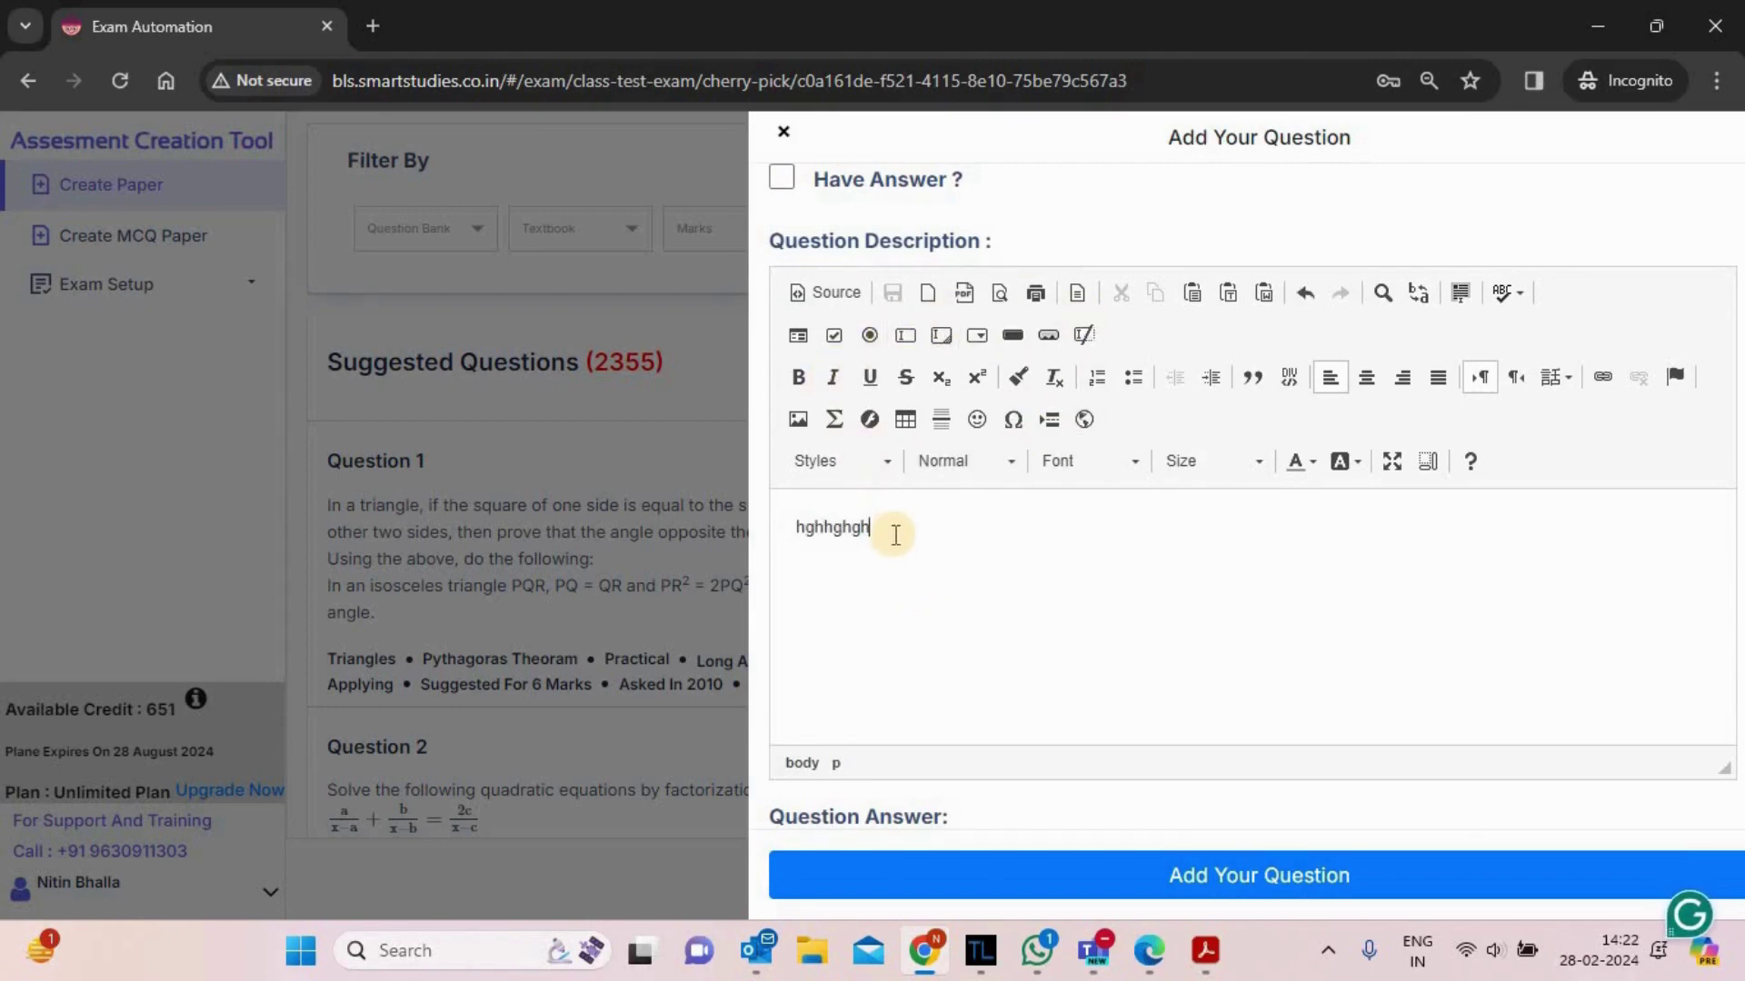
double_click(834, 529)
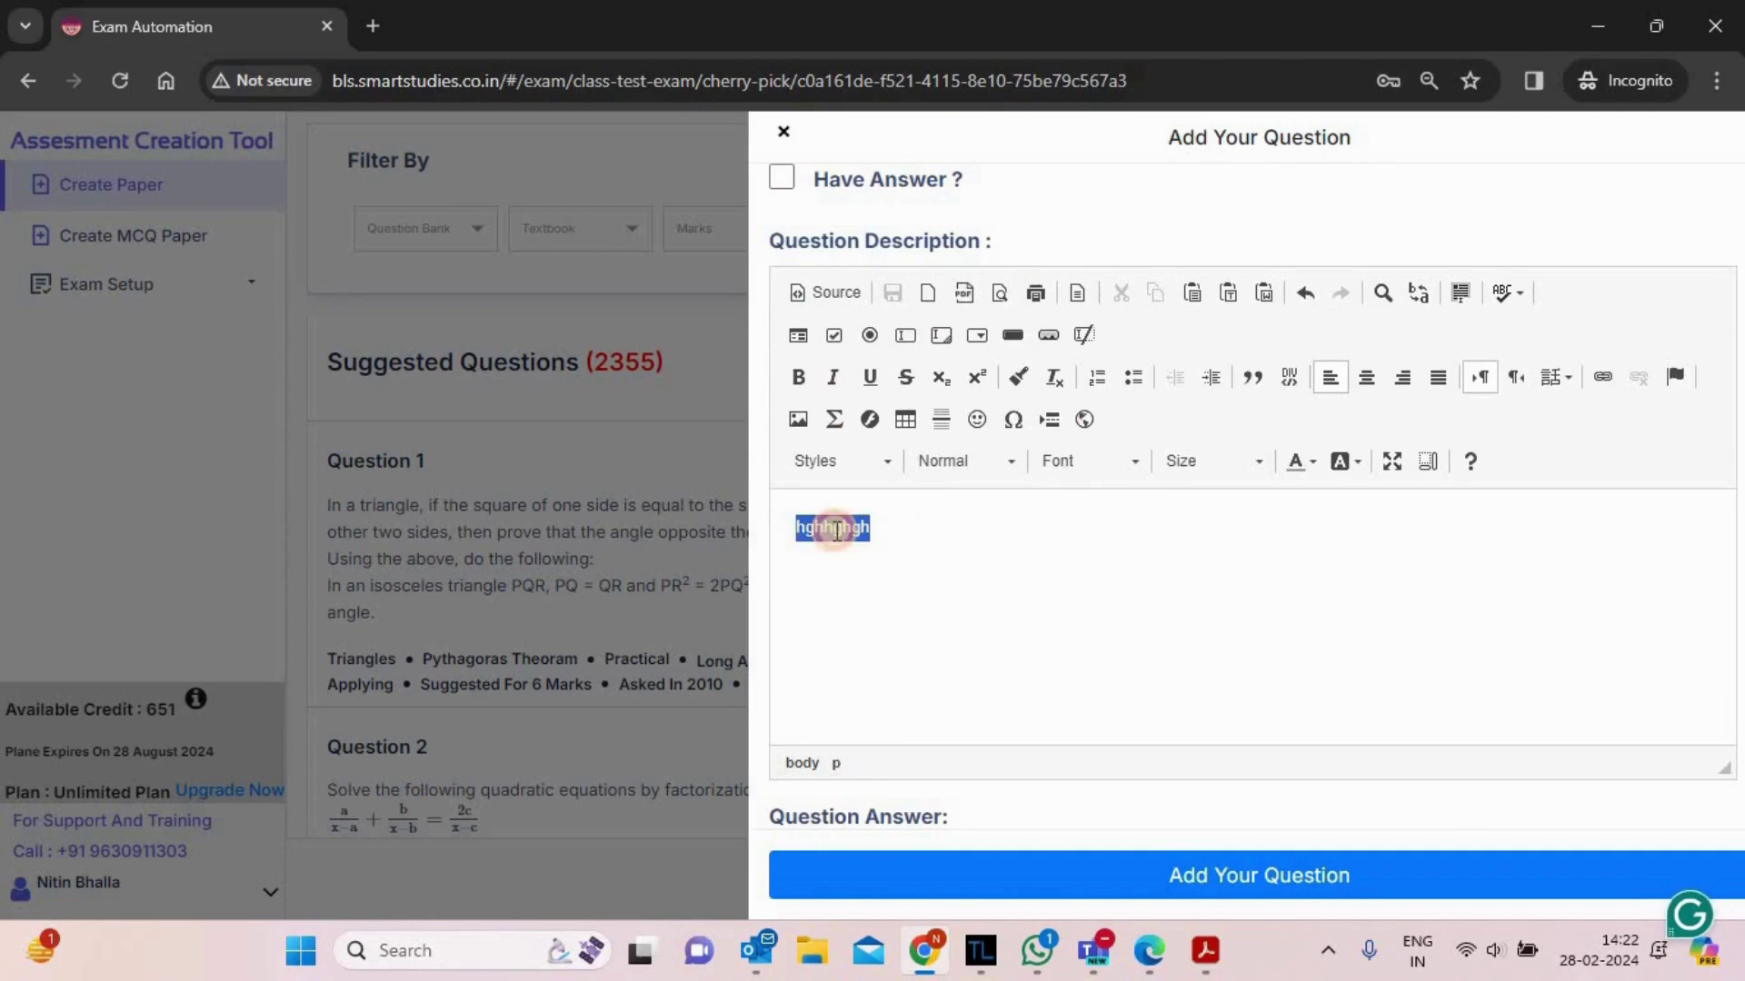
key(BackSpace)
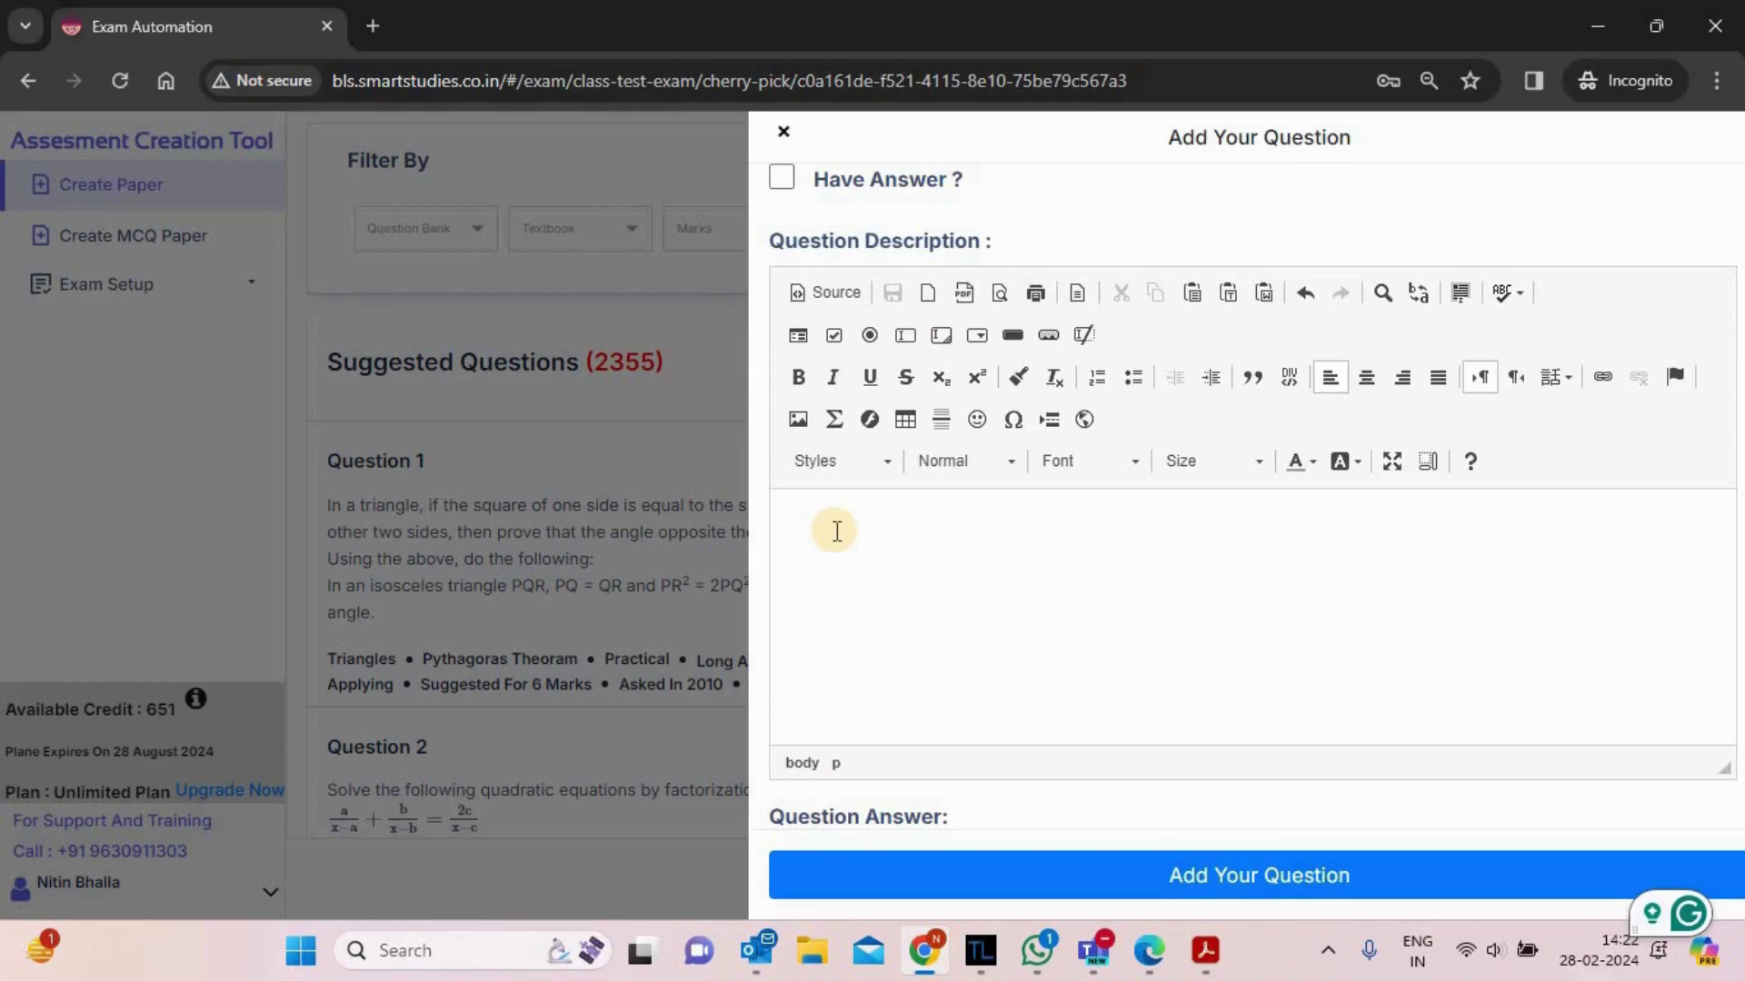
- Insert the Maths Equation image from the Desktop Diagrams folder into the description
click(797, 422)
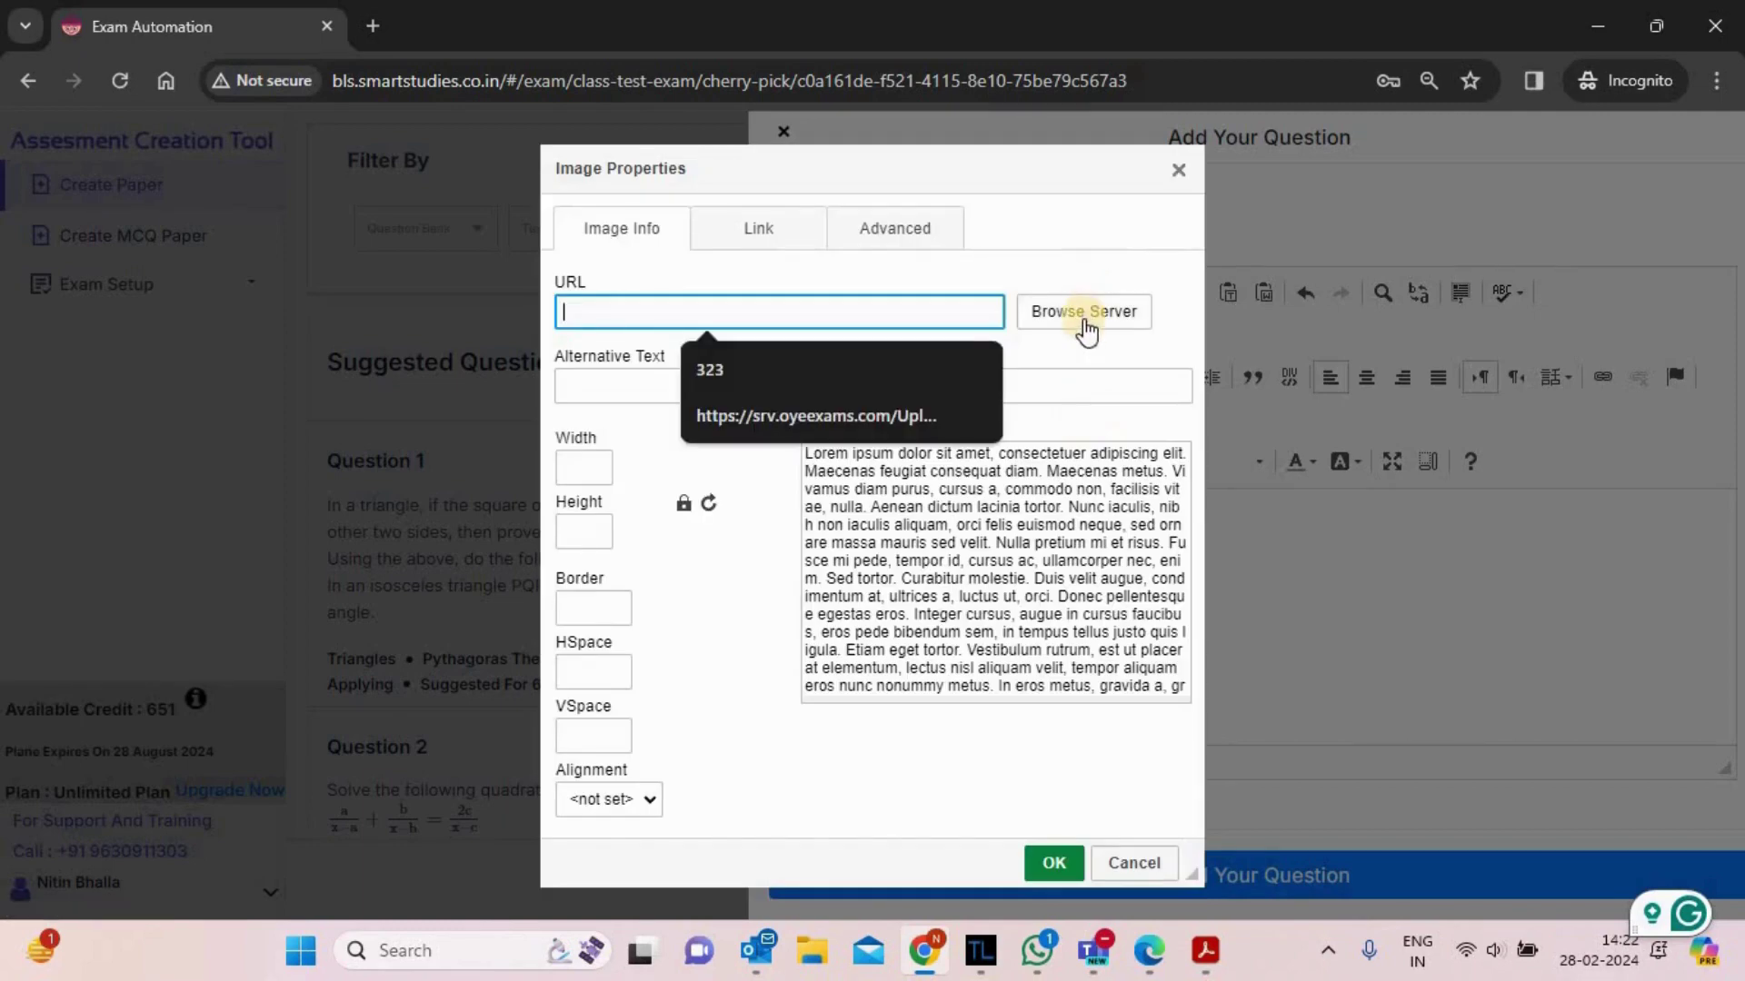
click(1085, 314)
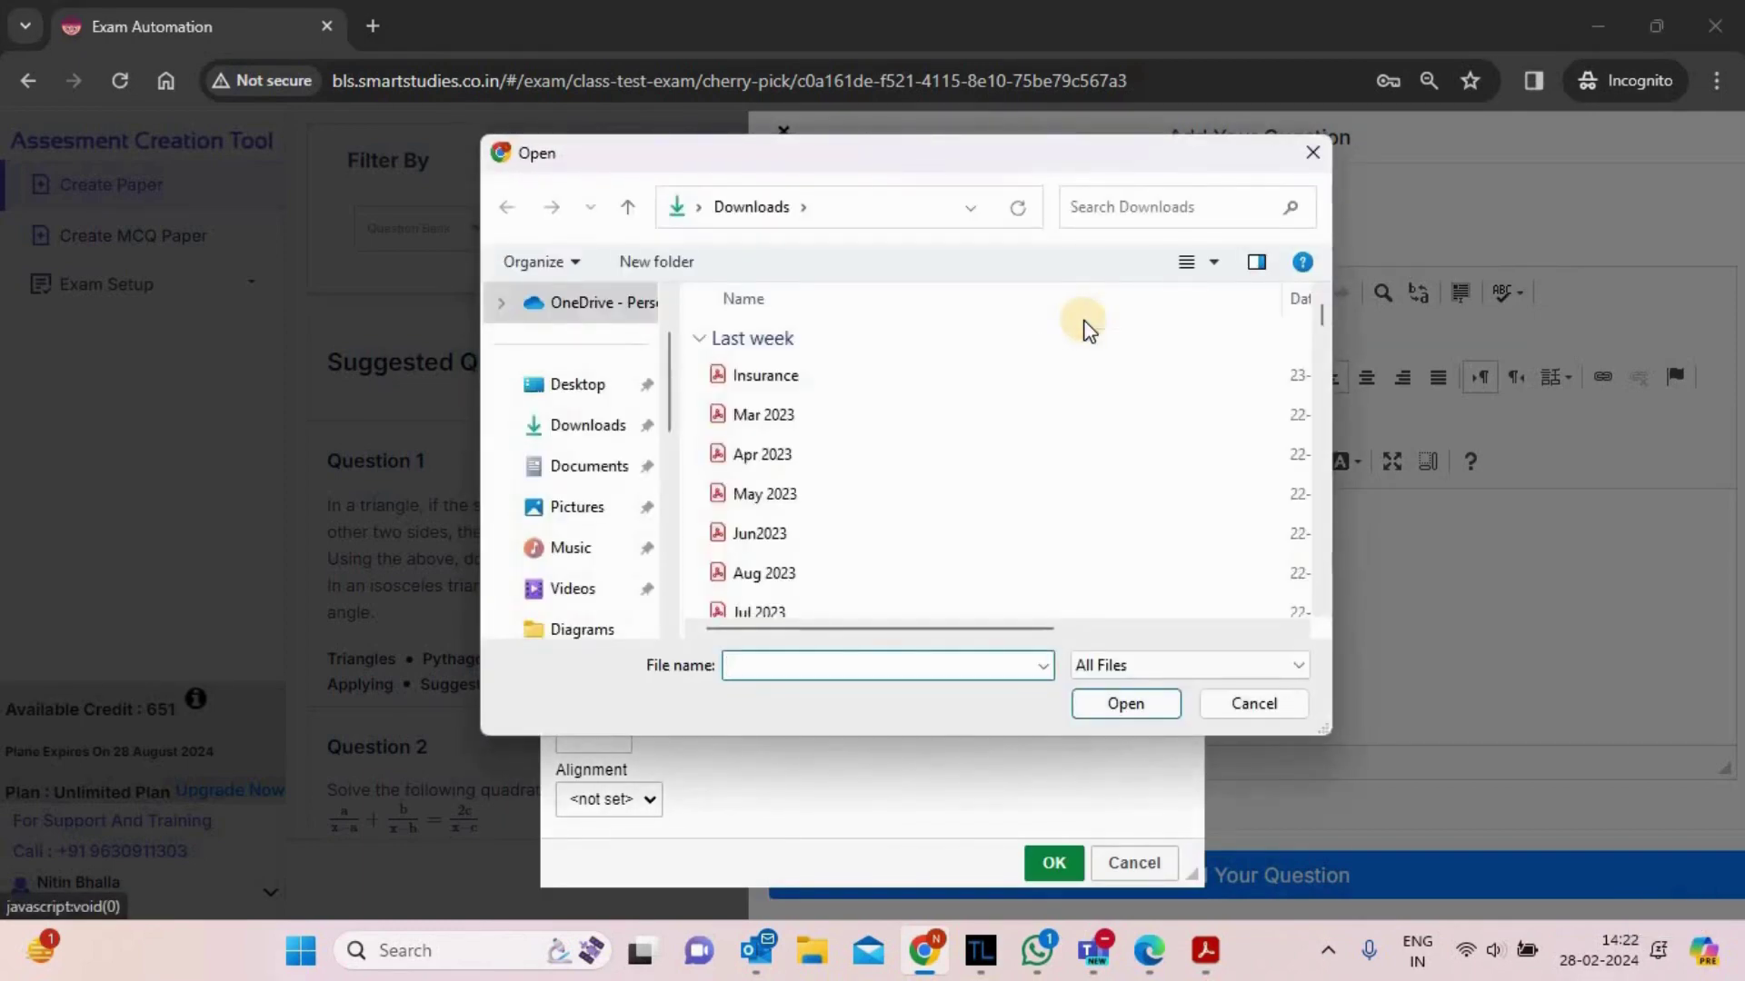
click(578, 392)
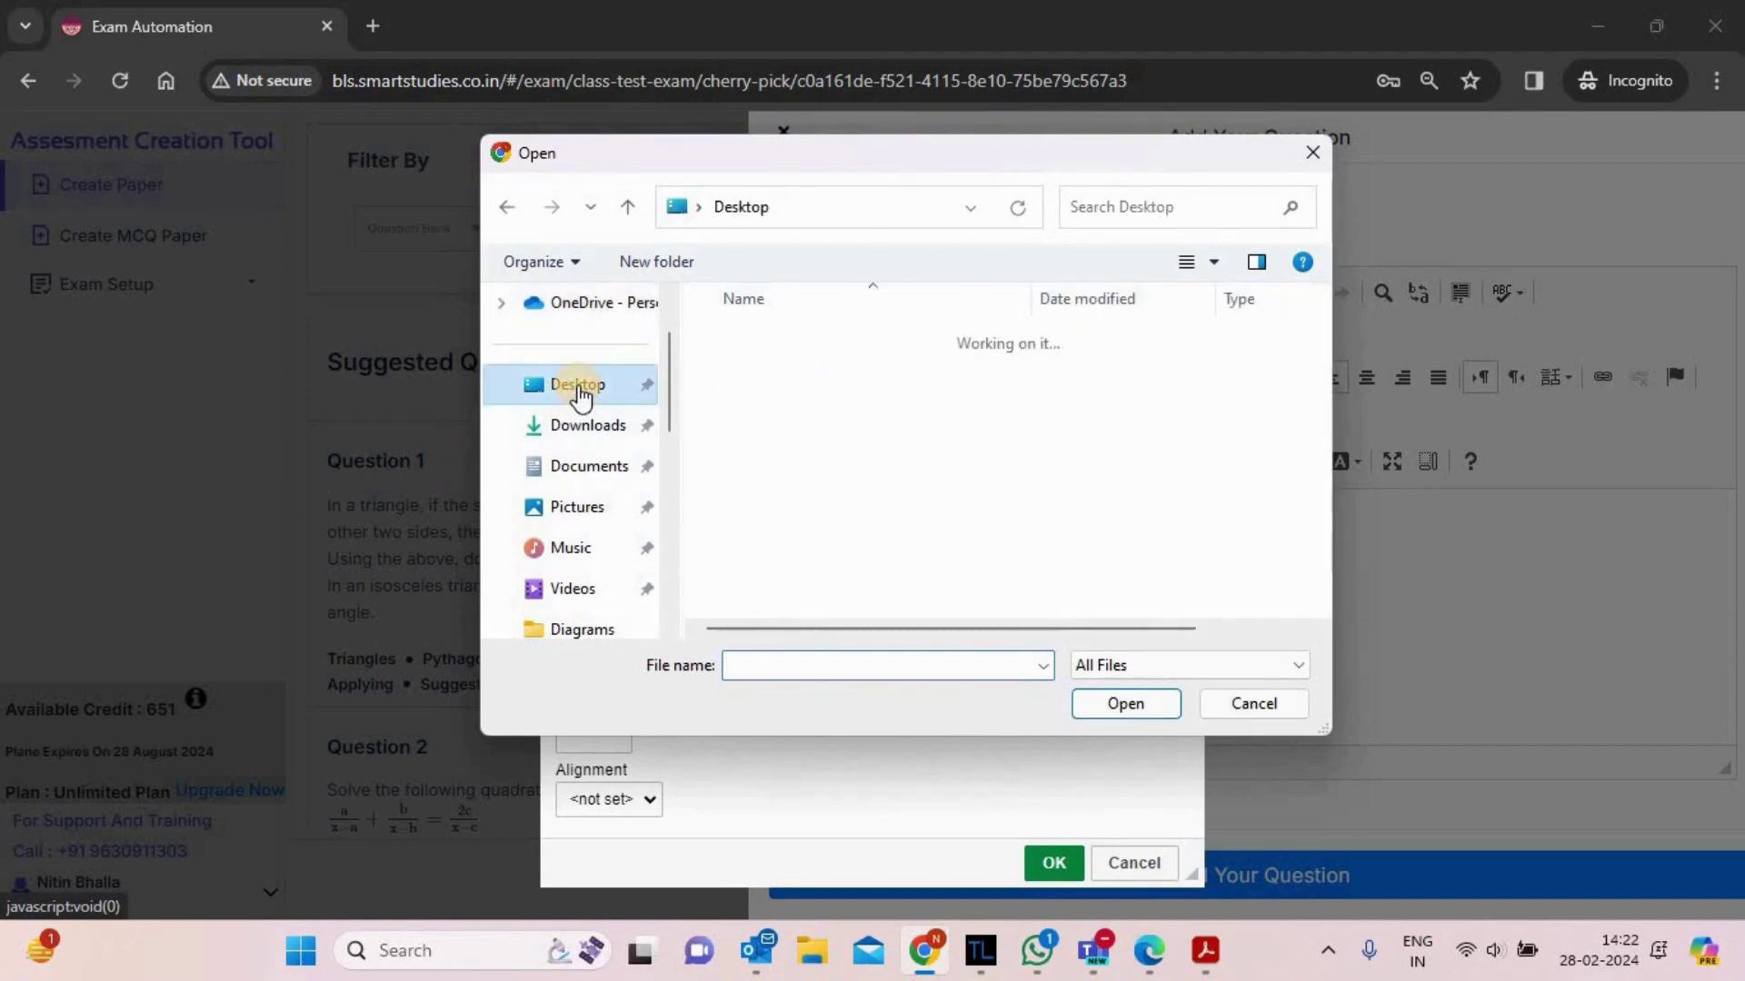
click(785, 386)
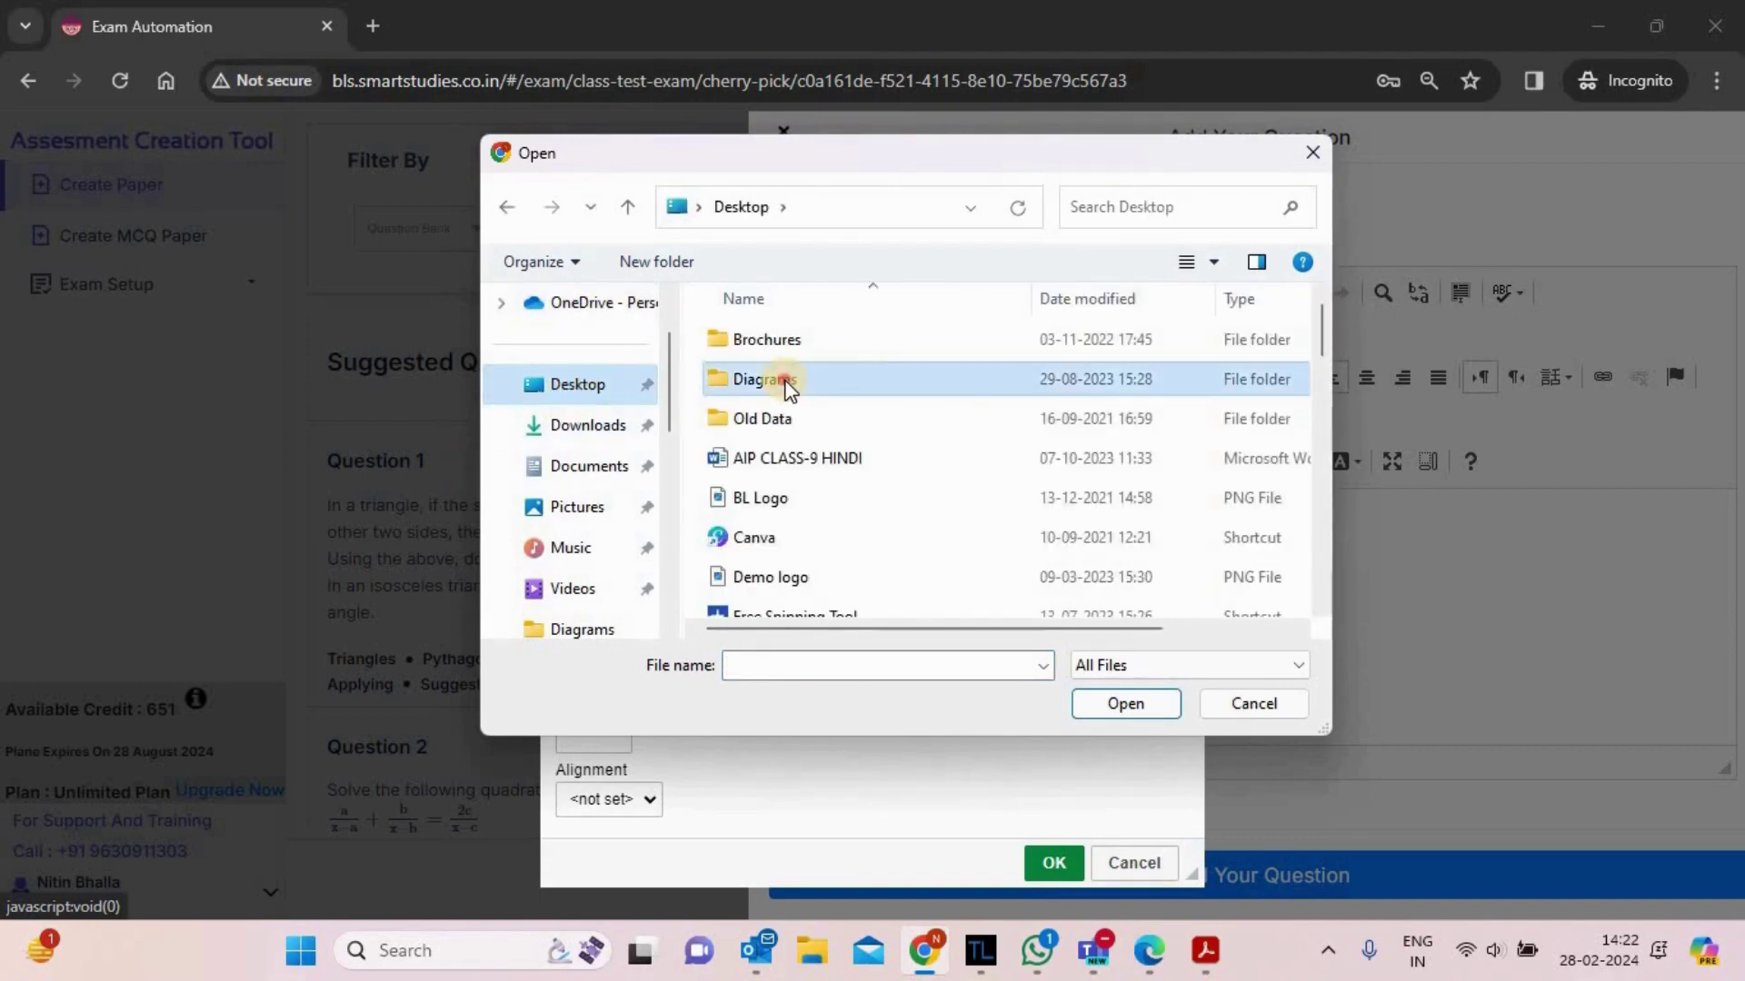
double_click(785, 386)
click(1186, 516)
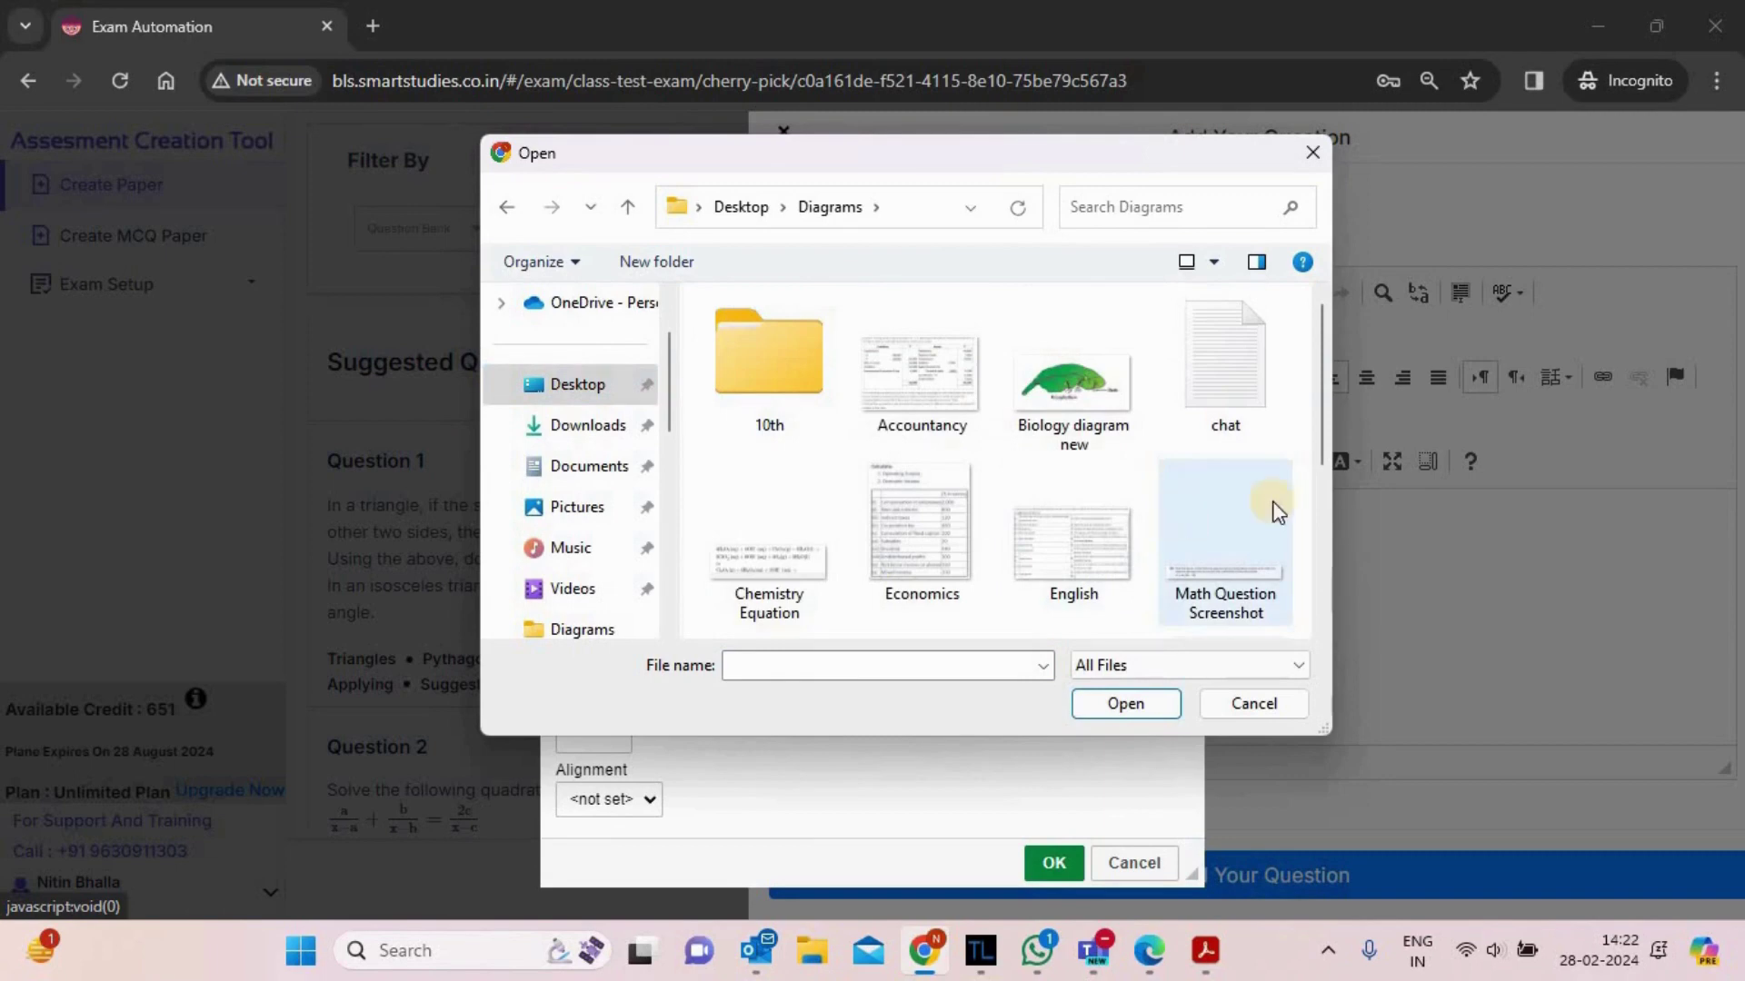
drag(1317, 378, 1325, 468)
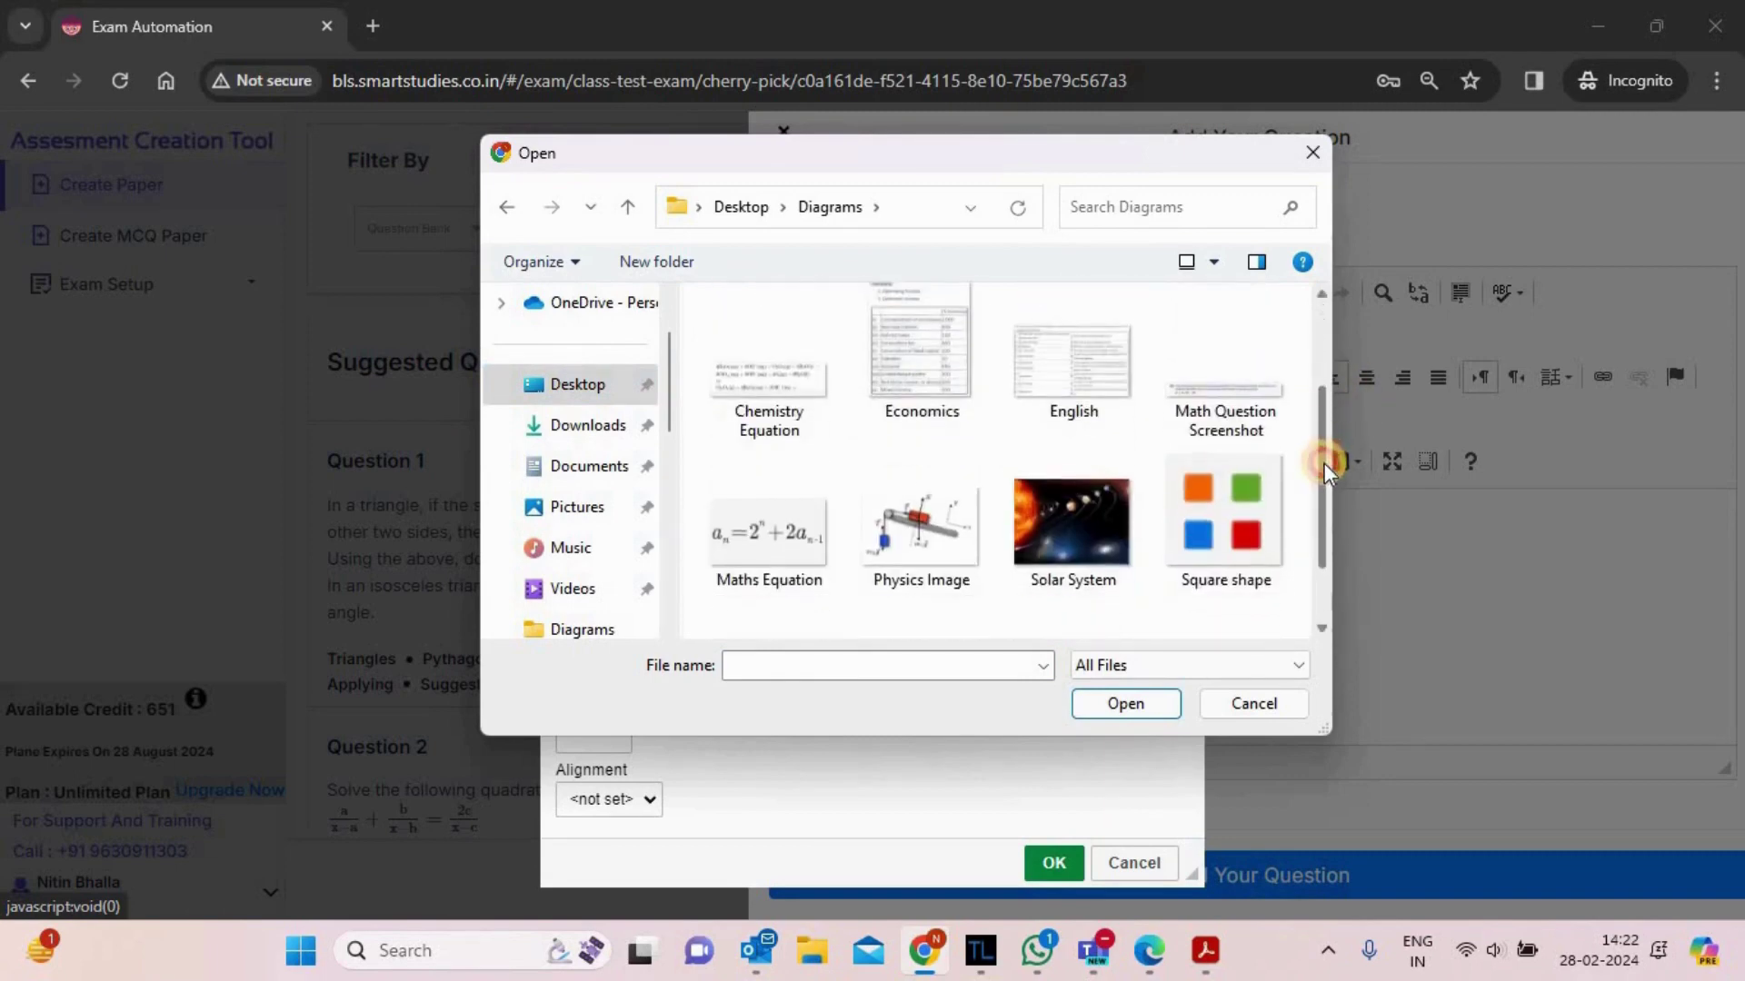
click(754, 572)
click(1140, 709)
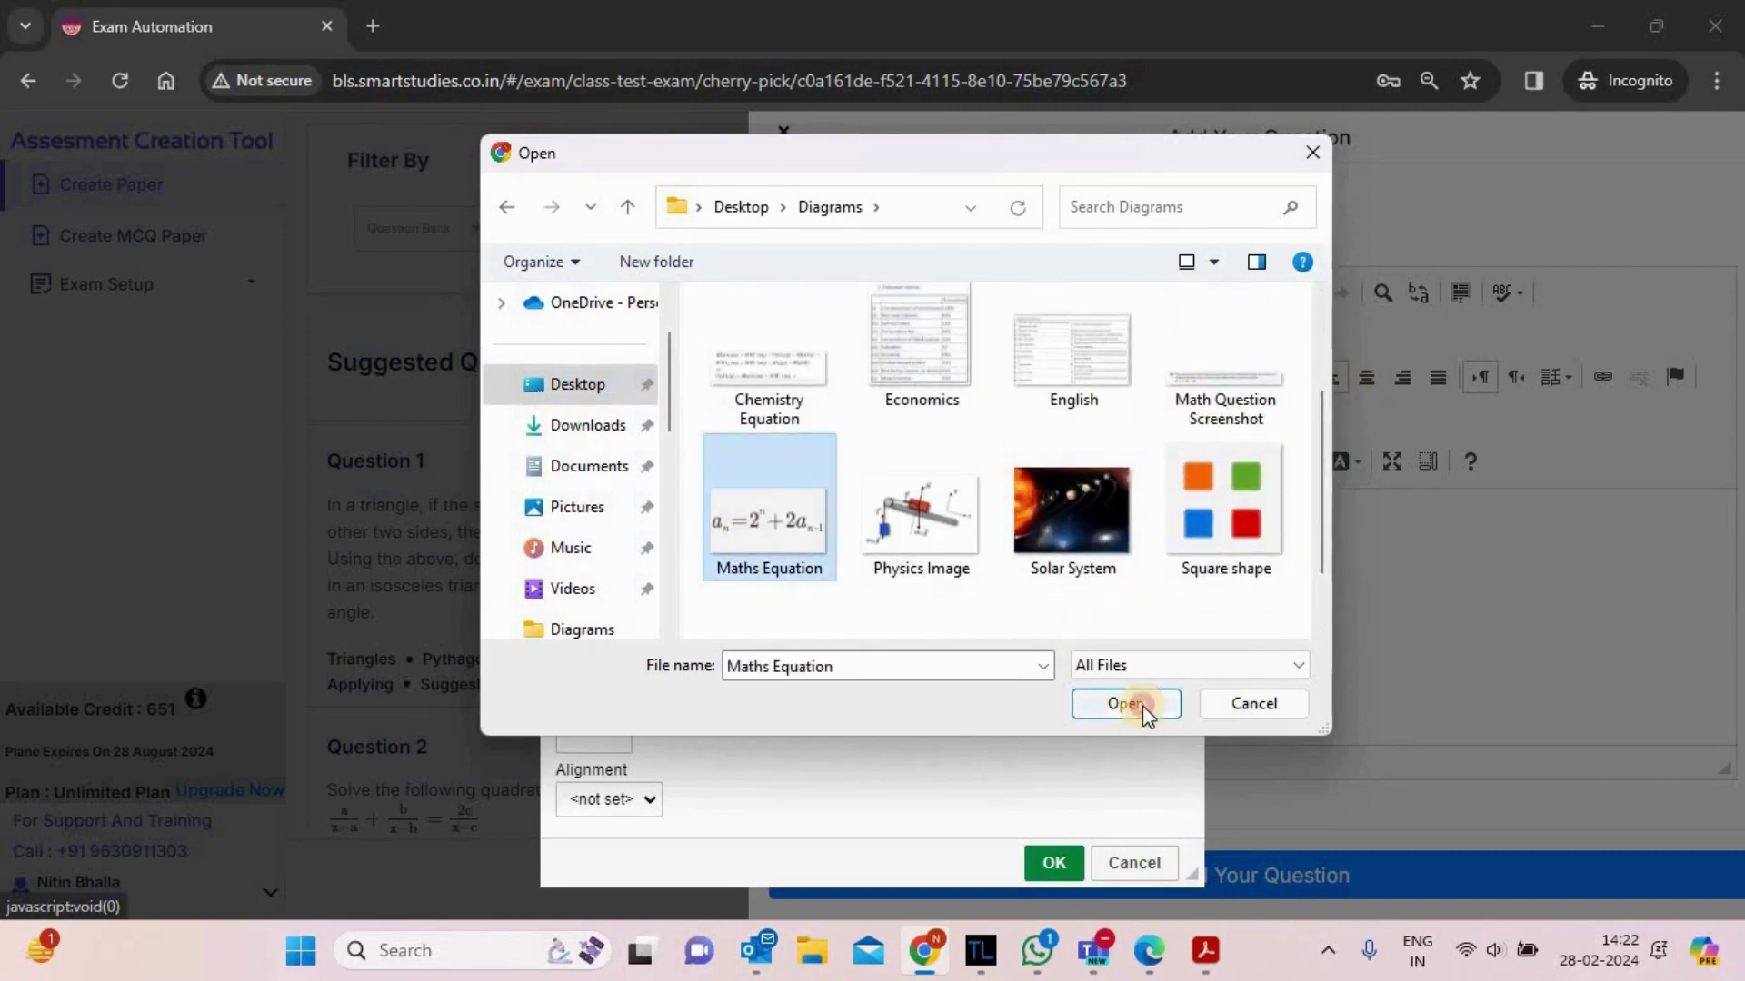
click(1054, 863)
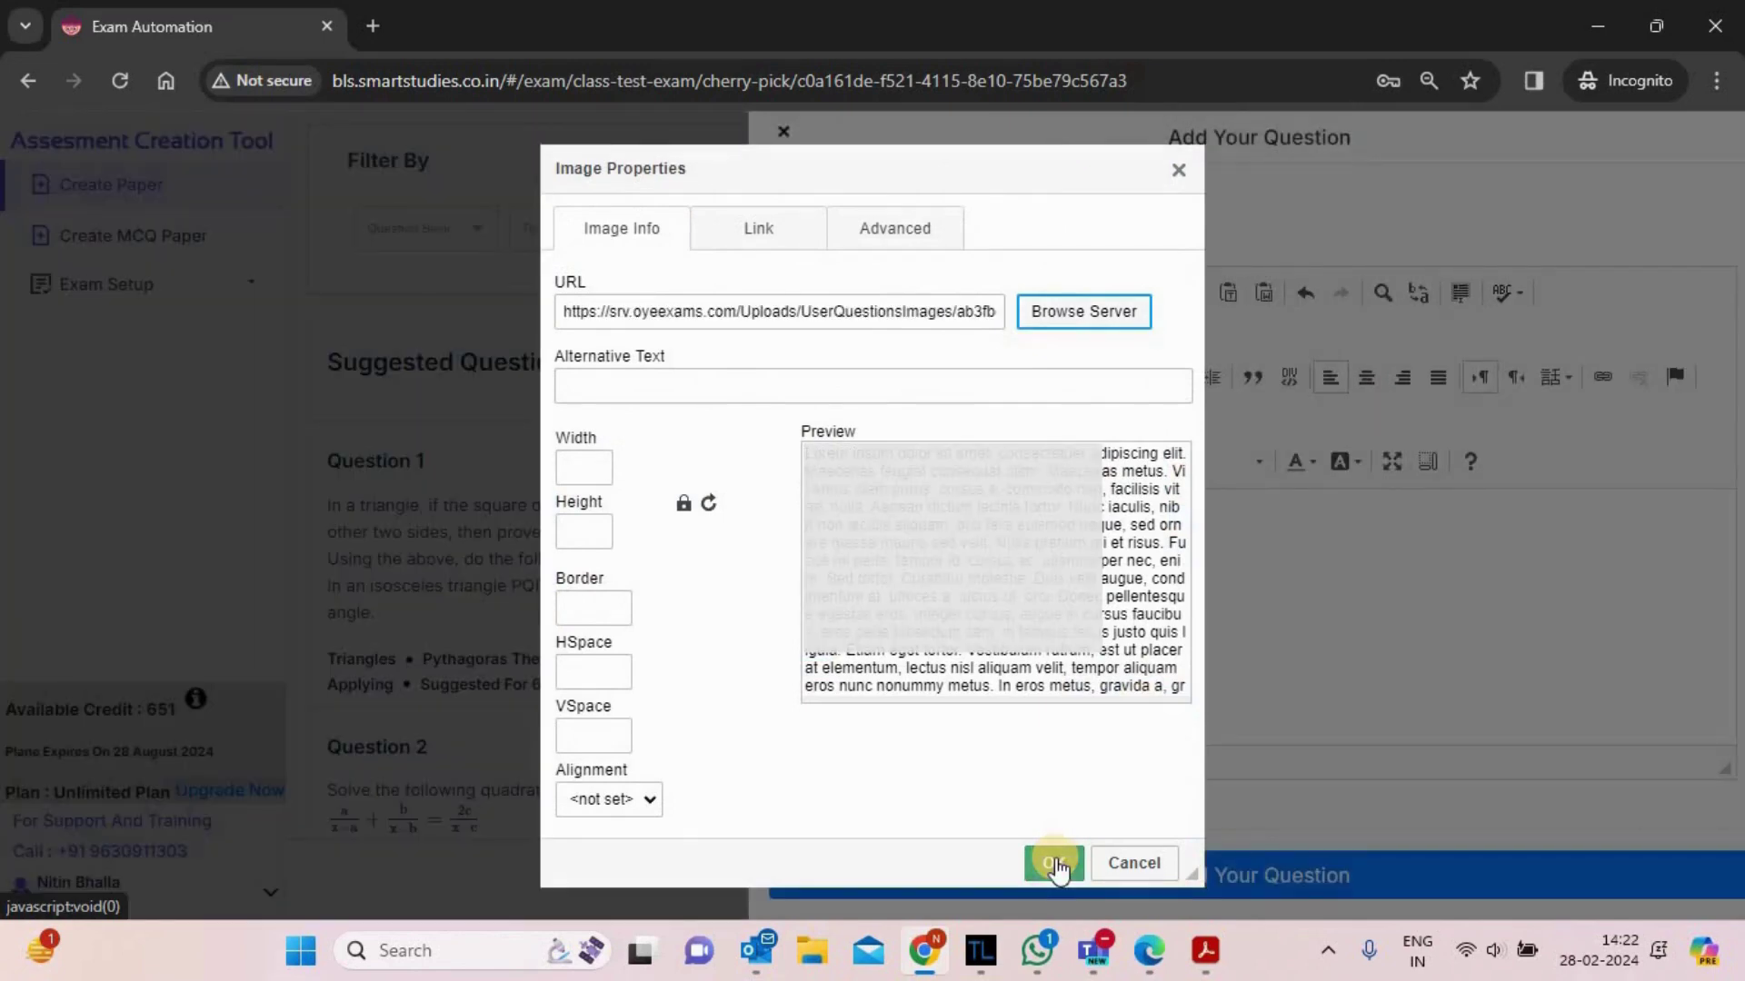
click(1054, 863)
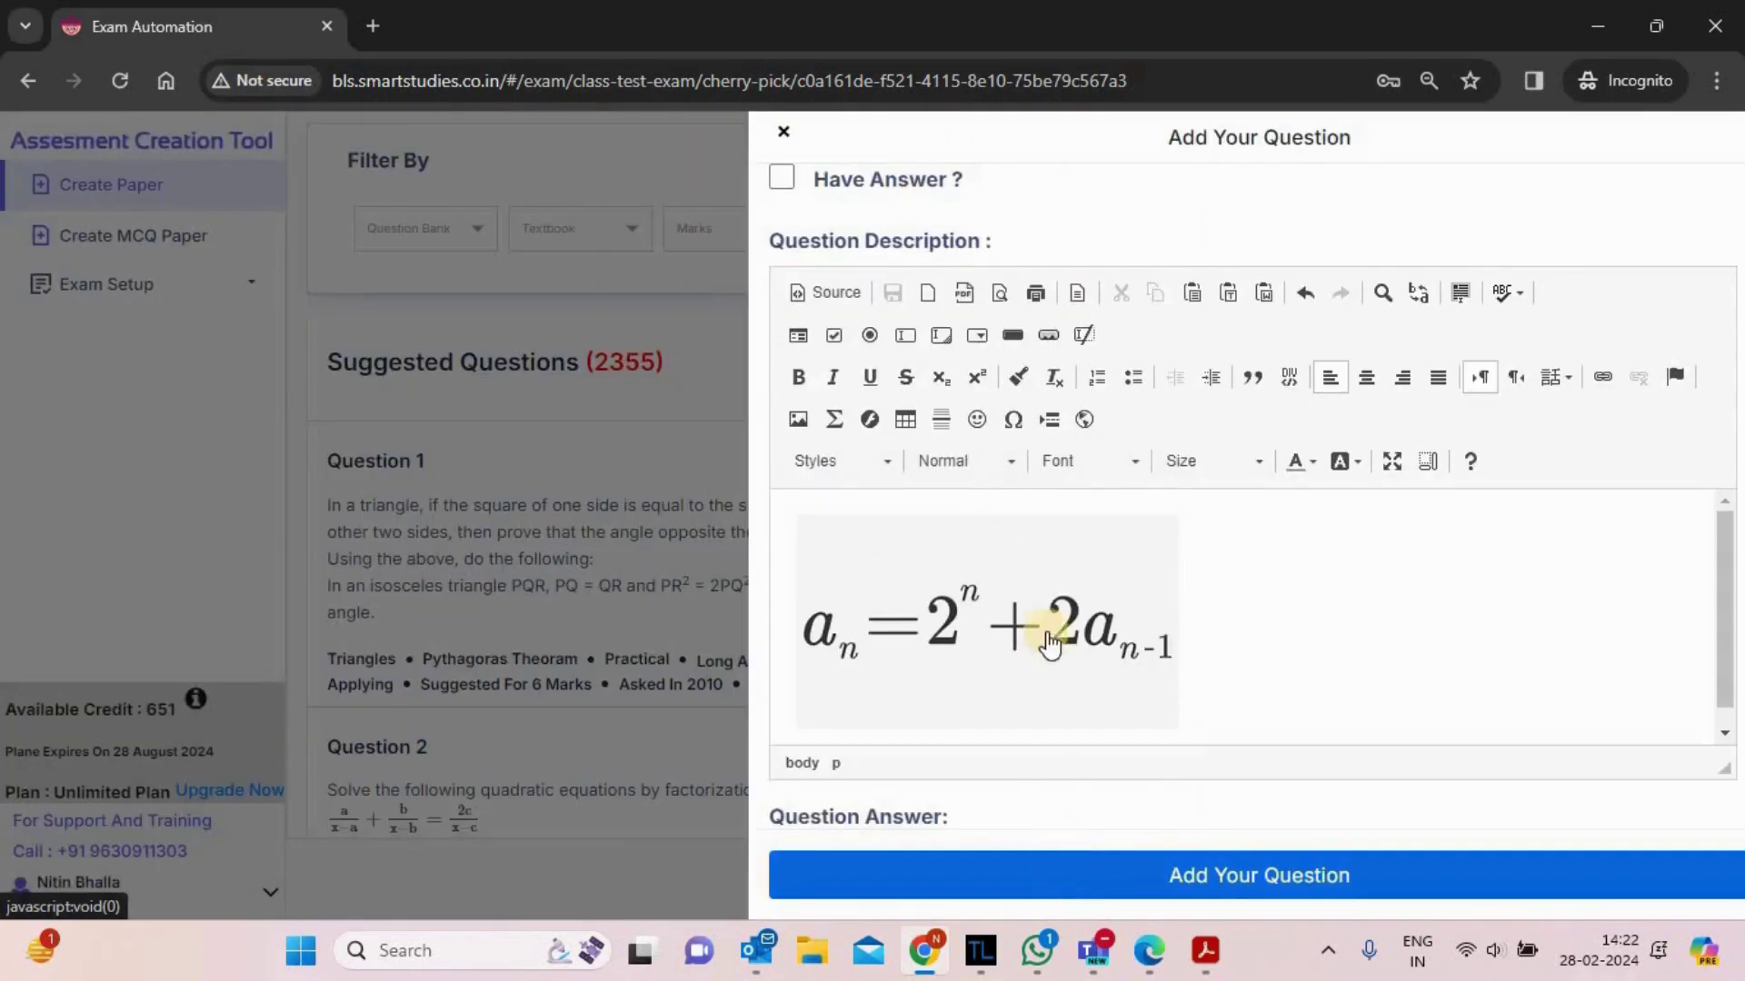
mouse_move(1727, 632)
mouse_down()
mouse_move(1735, 543)
mouse_move(1734, 650)
mouse_up()
scroll(1734, 650, down, 1)
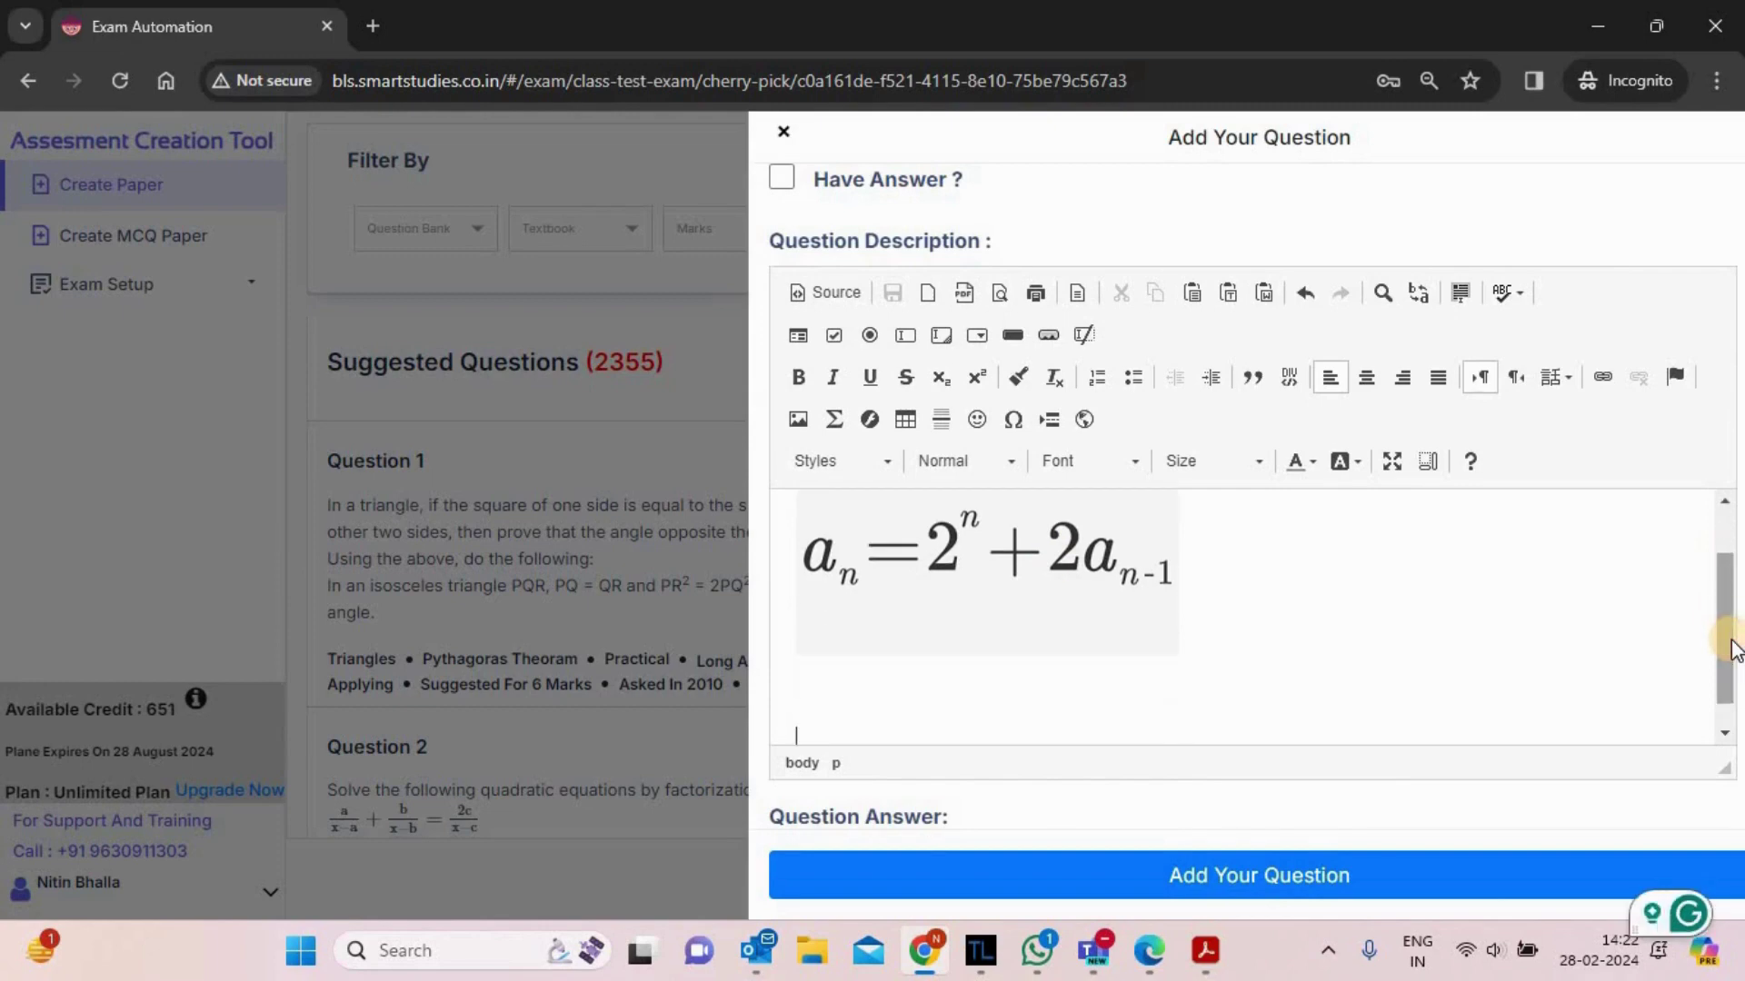
- Insert the Square shape image of four coloured squares into the description
click(799, 424)
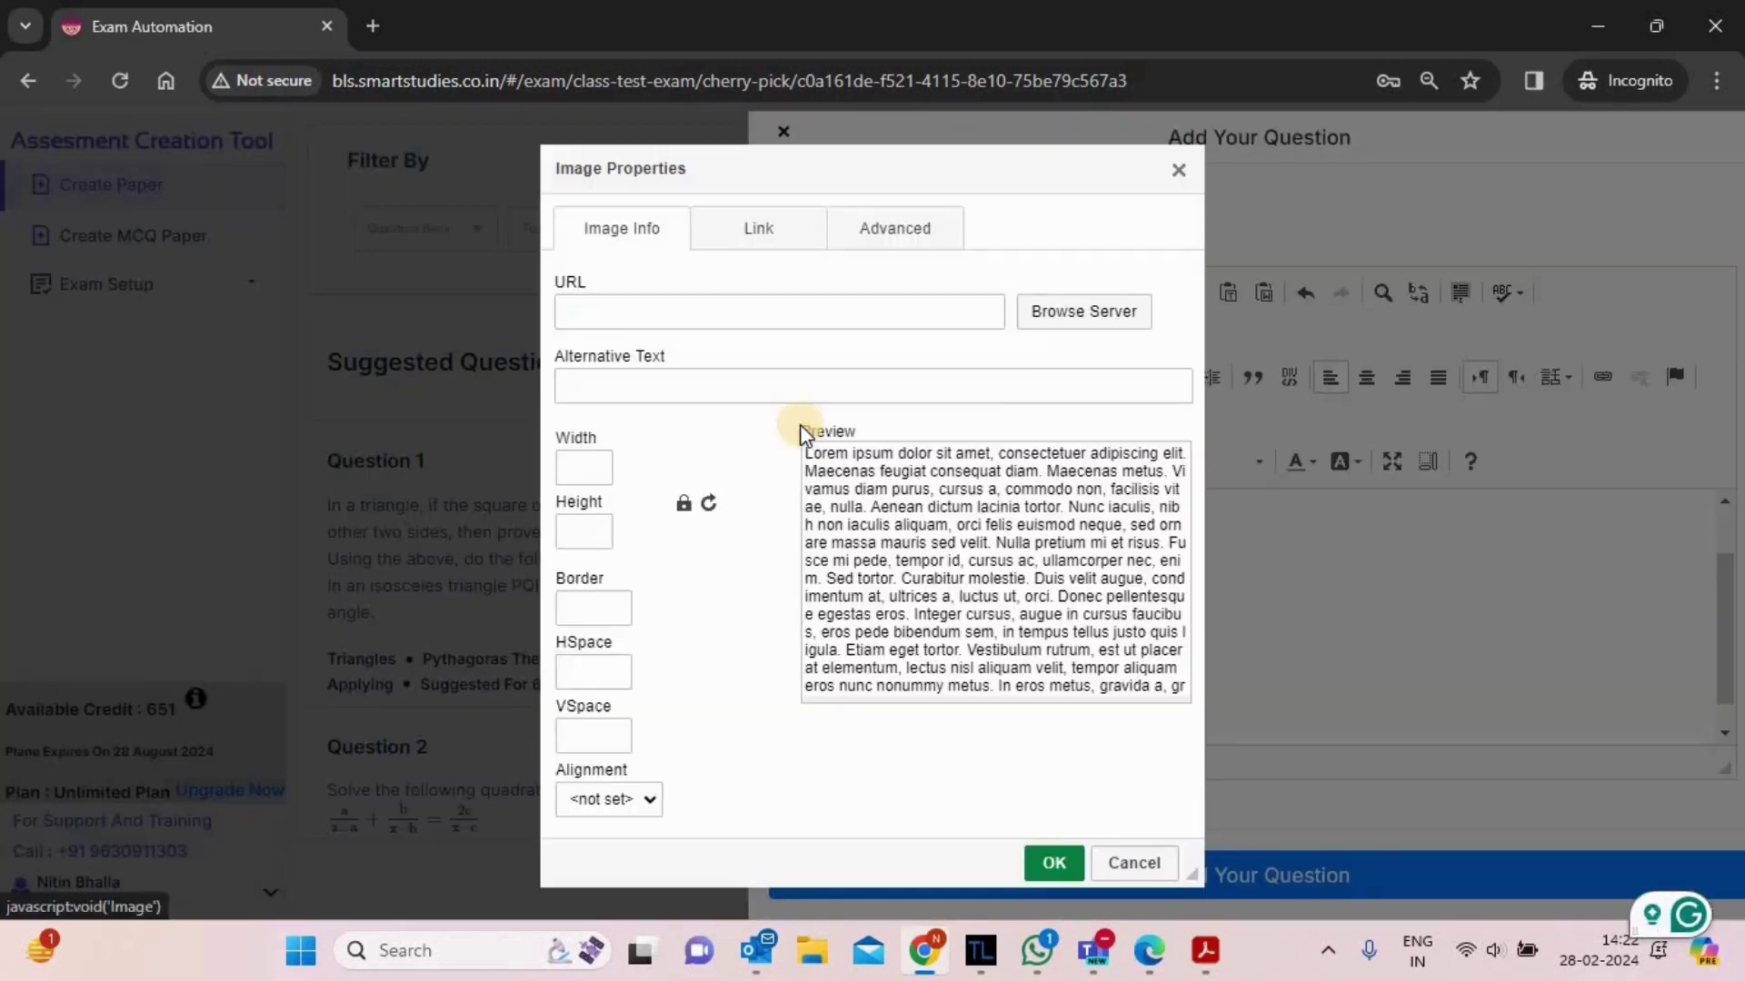
click(1109, 313)
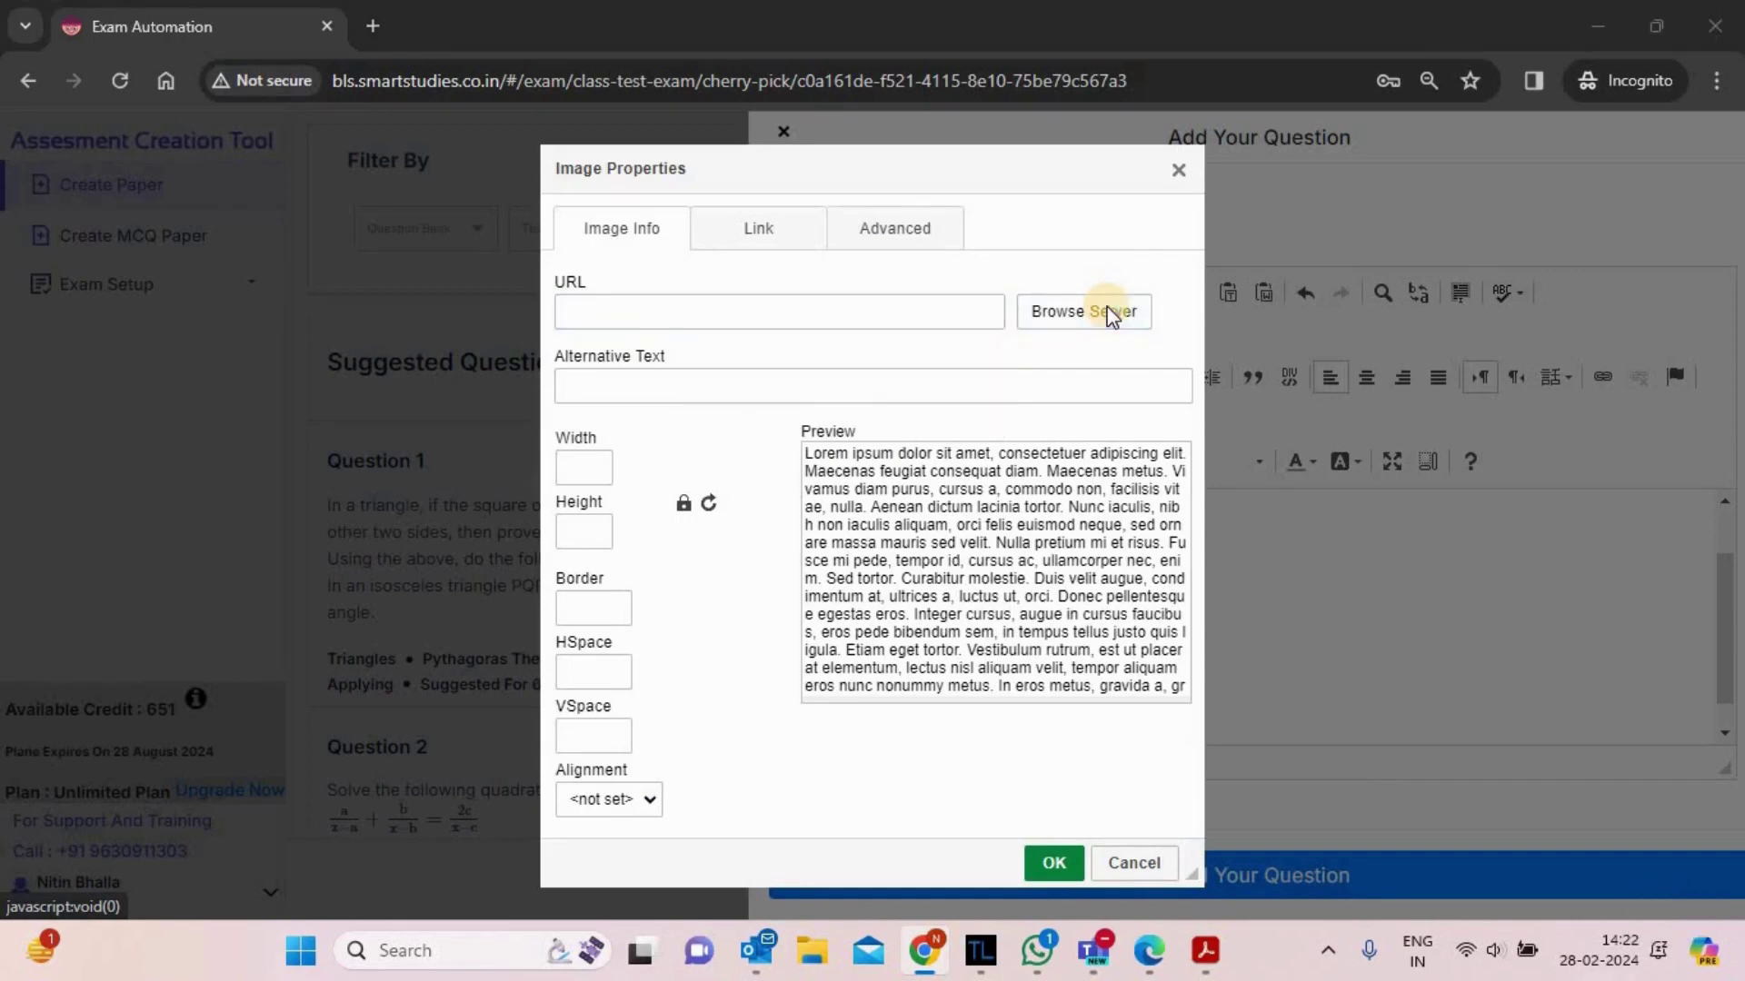
drag(1312, 409, 1296, 570)
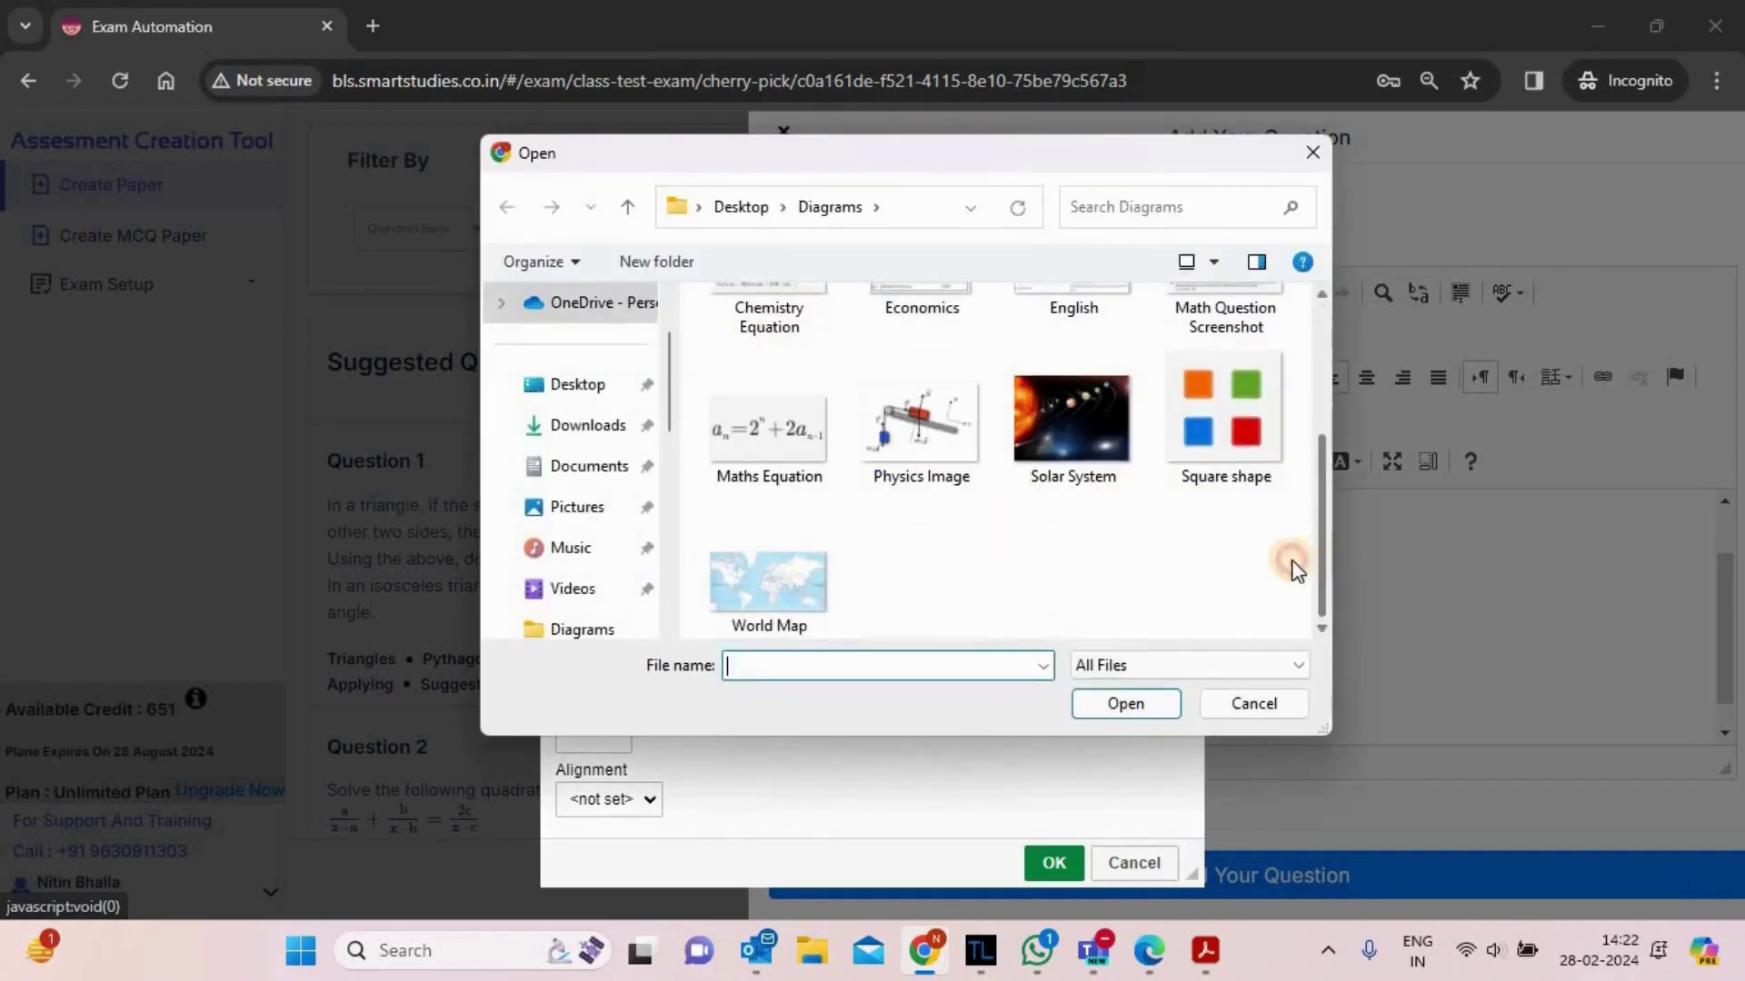
click(1222, 427)
click(1125, 703)
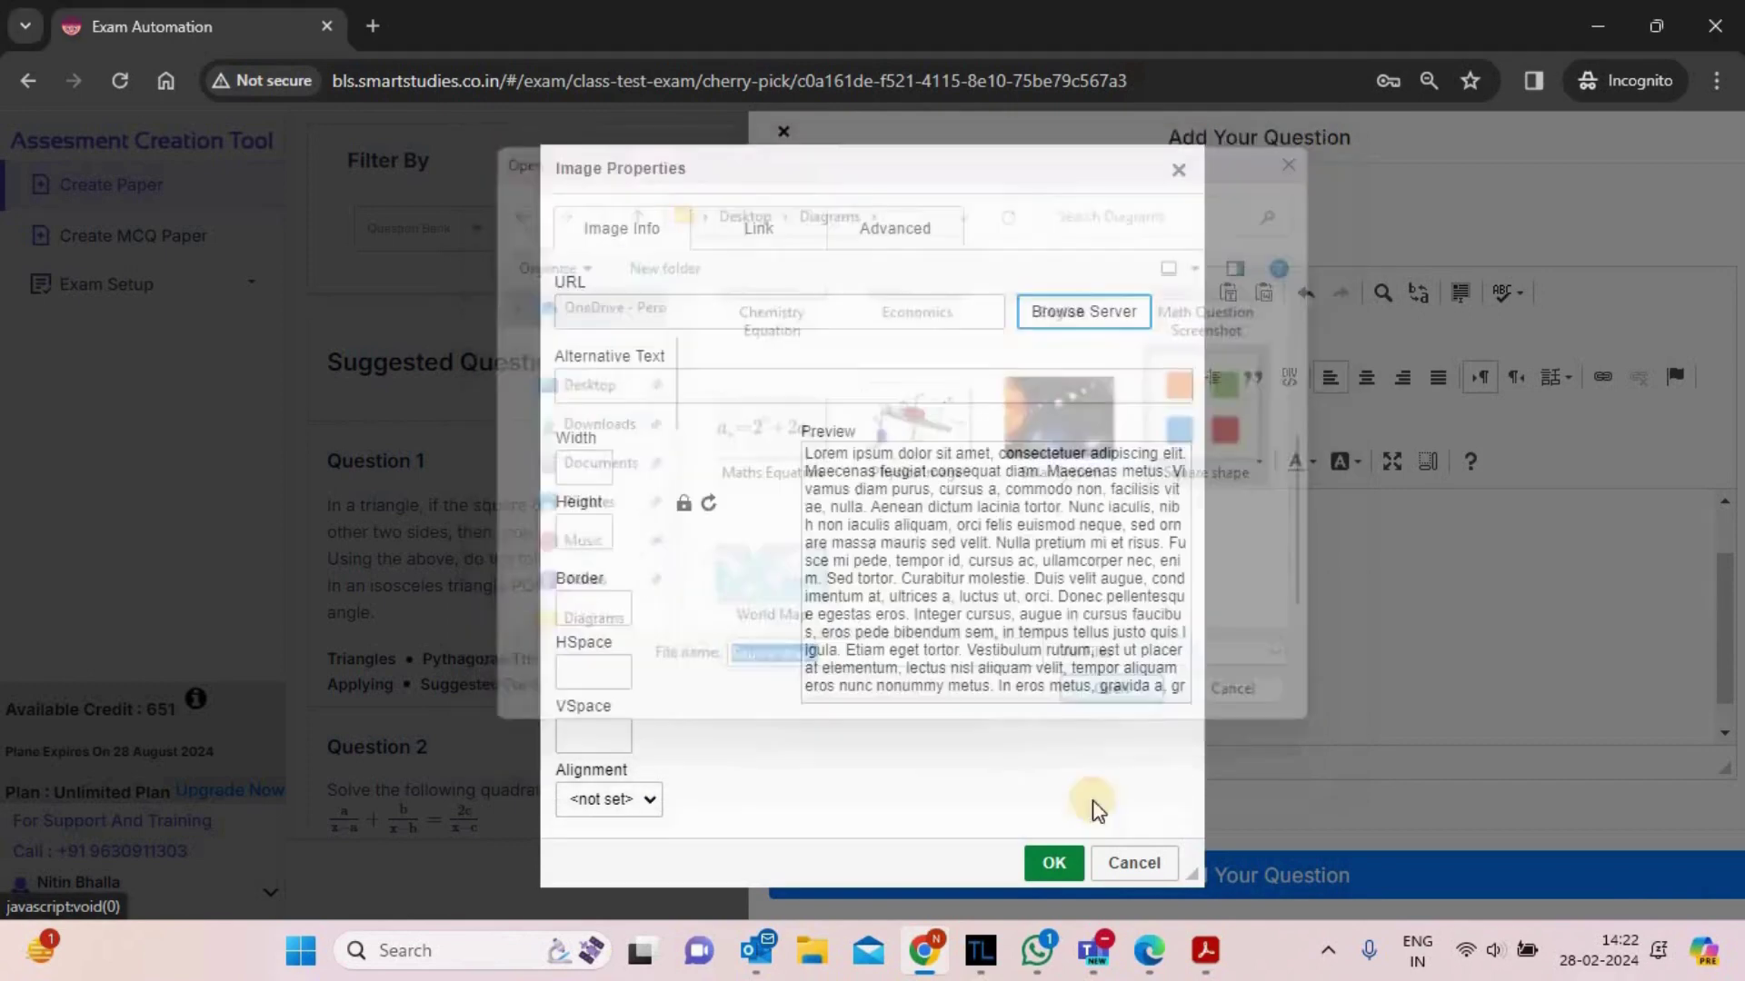
click(1053, 864)
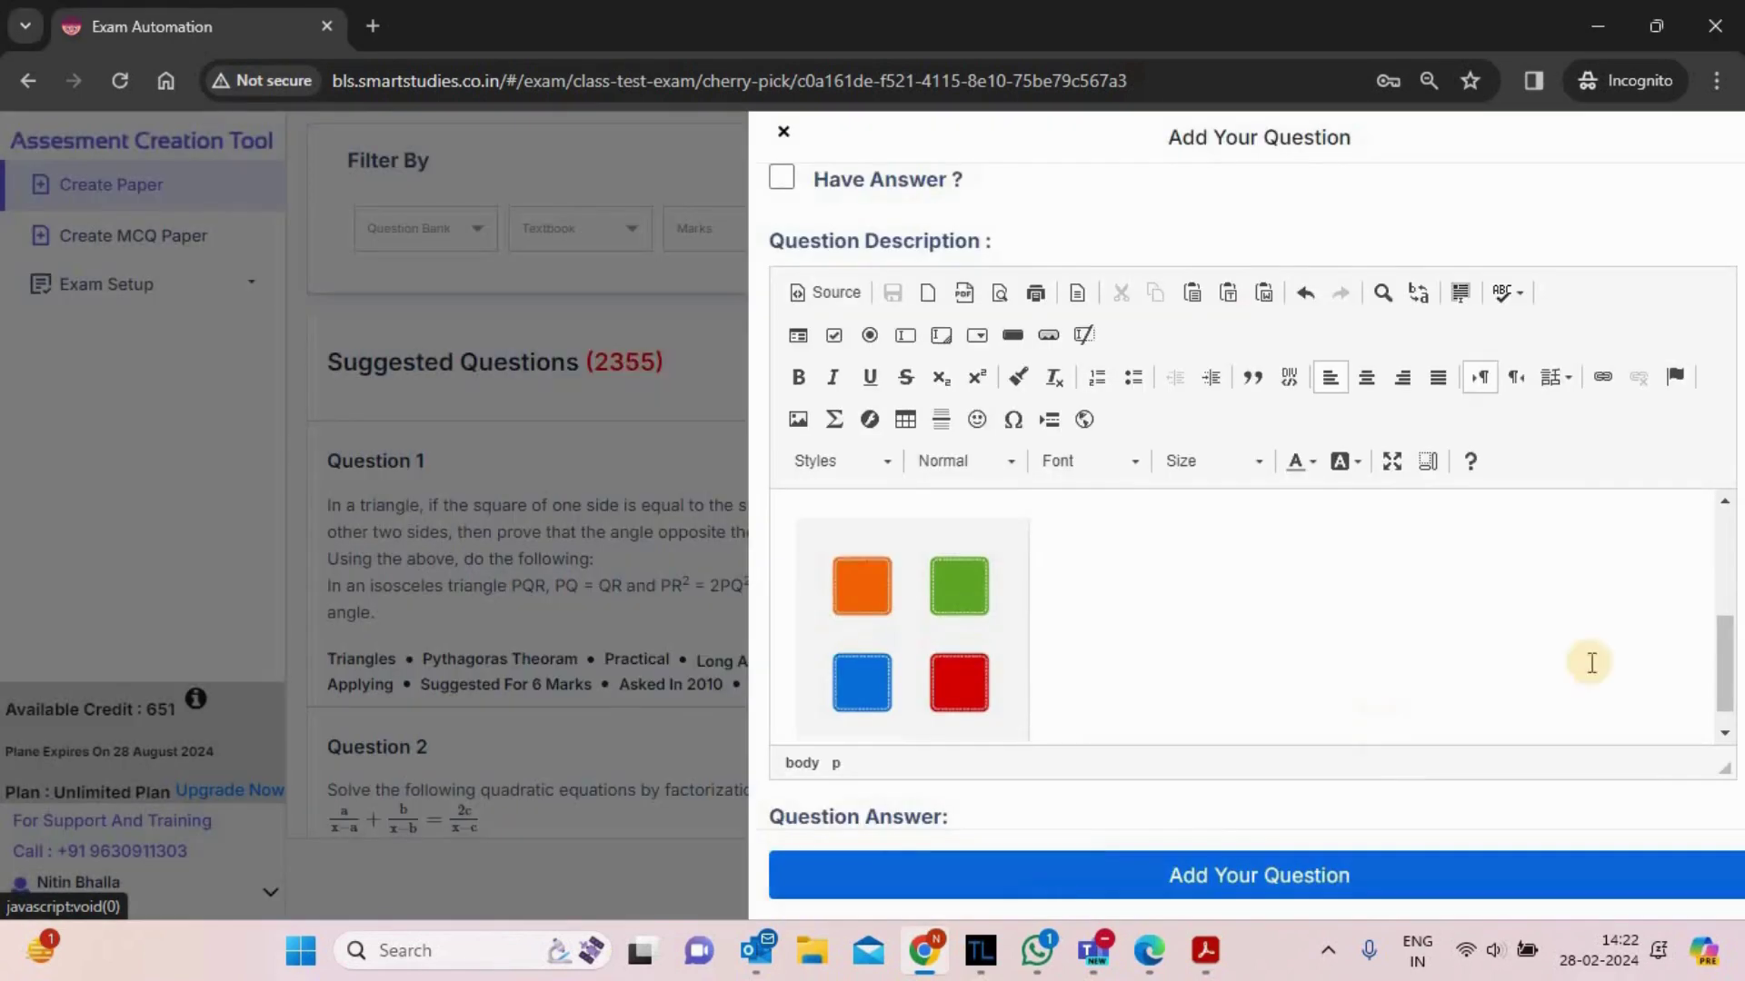
drag(1729, 661, 1731, 555)
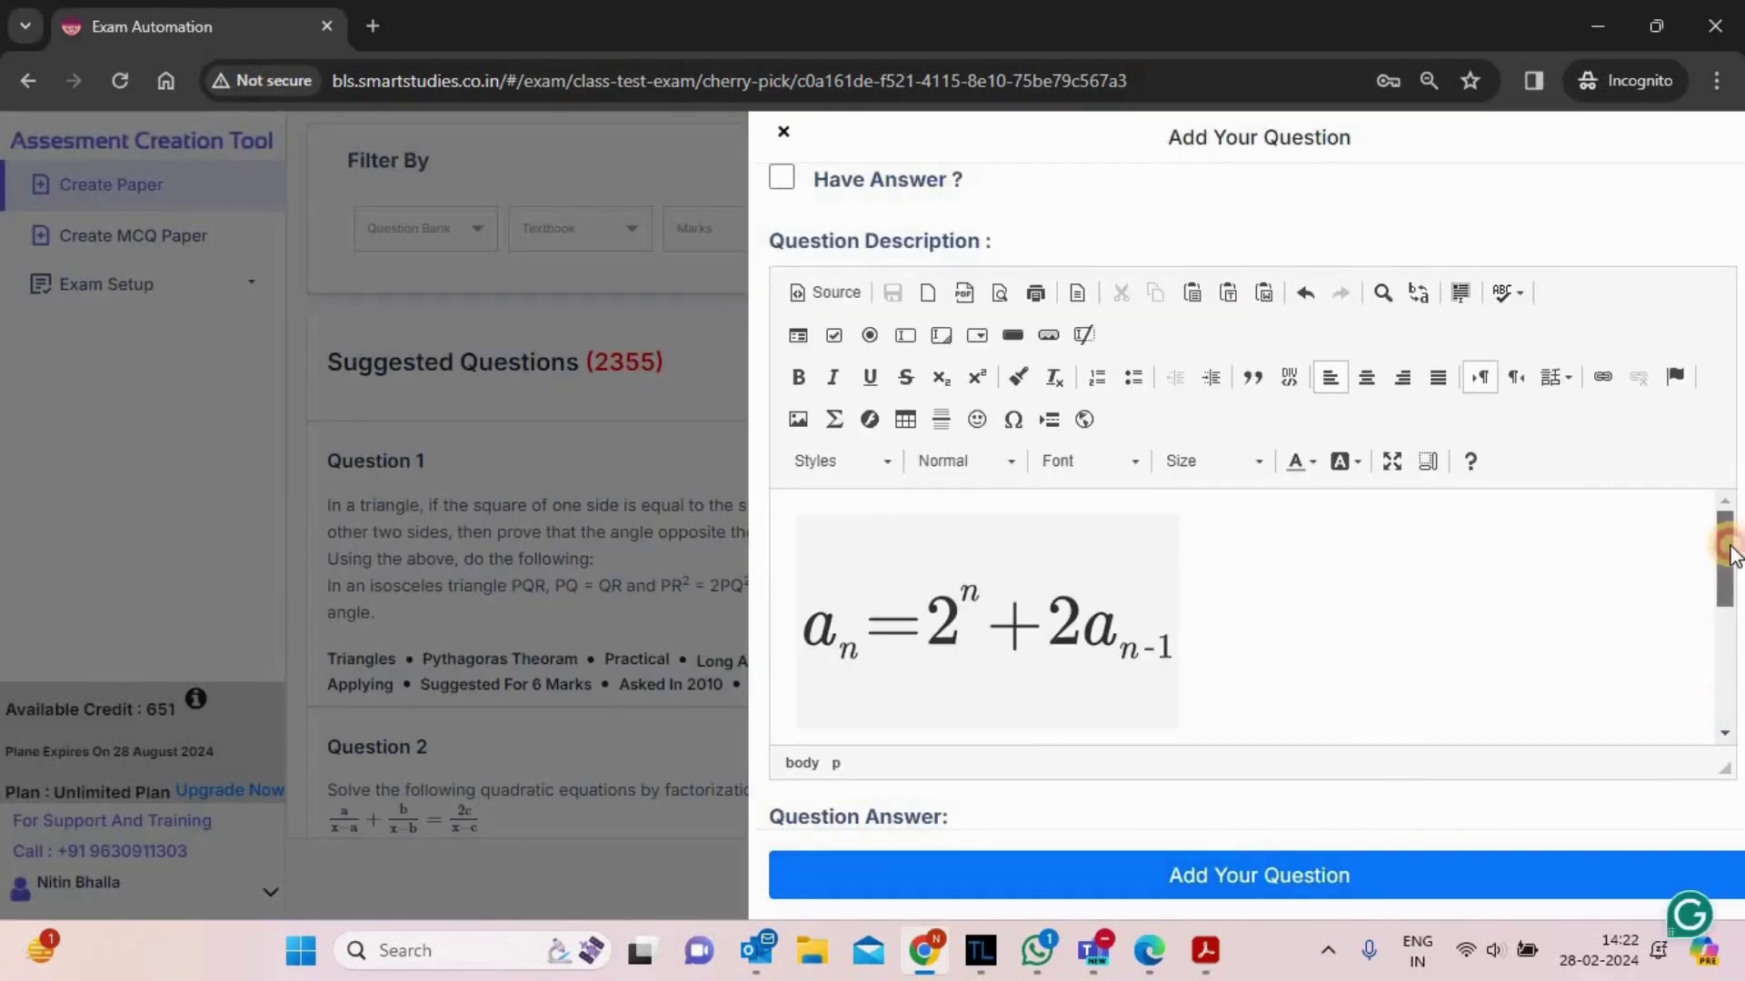
click(1724, 728)
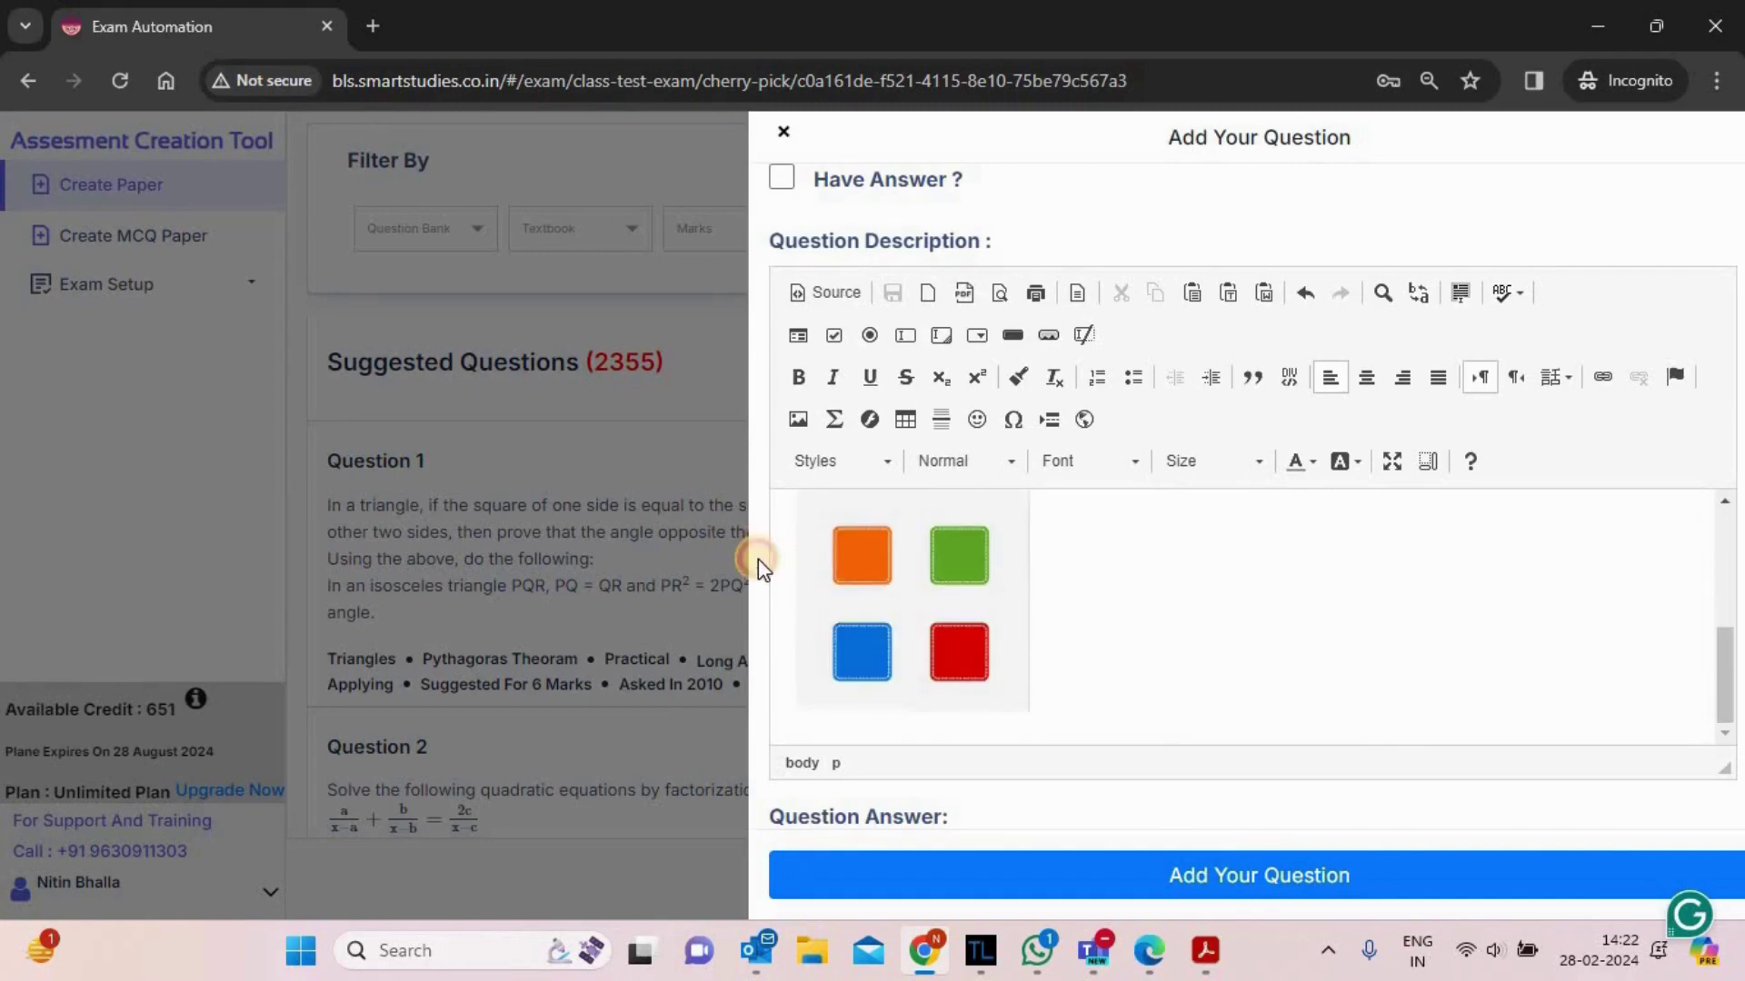
scroll(758, 559, down, 3)
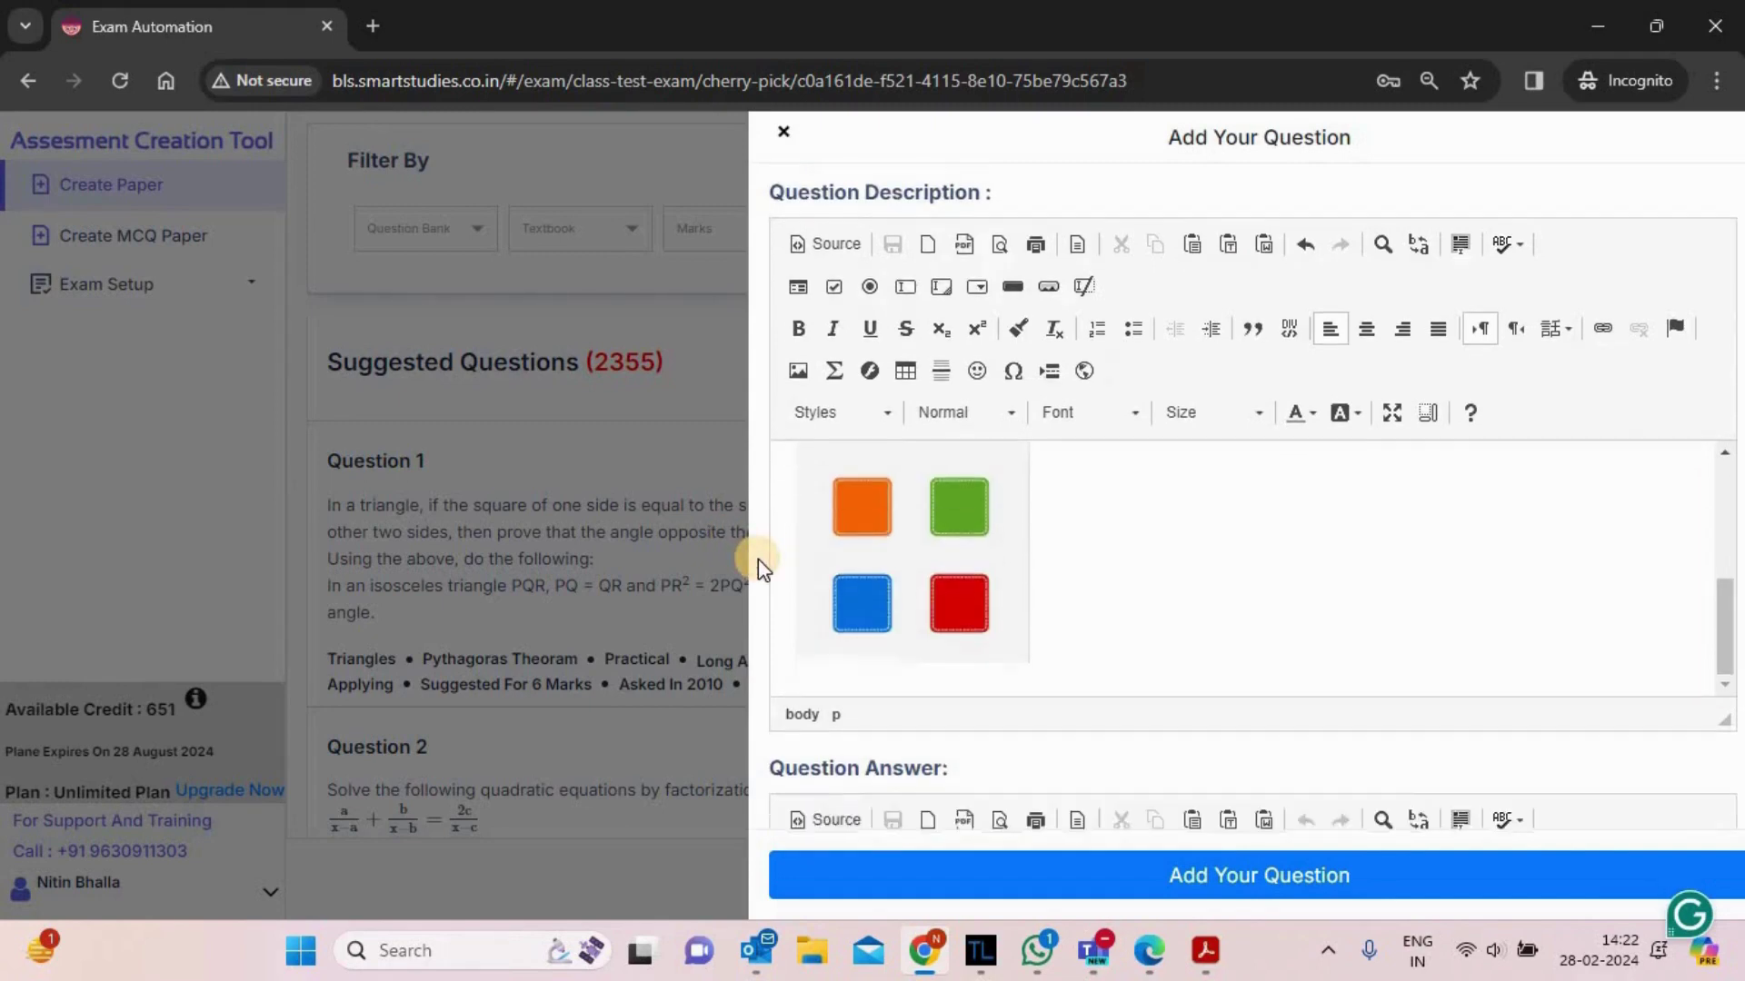
scroll(758, 558, down, 1)
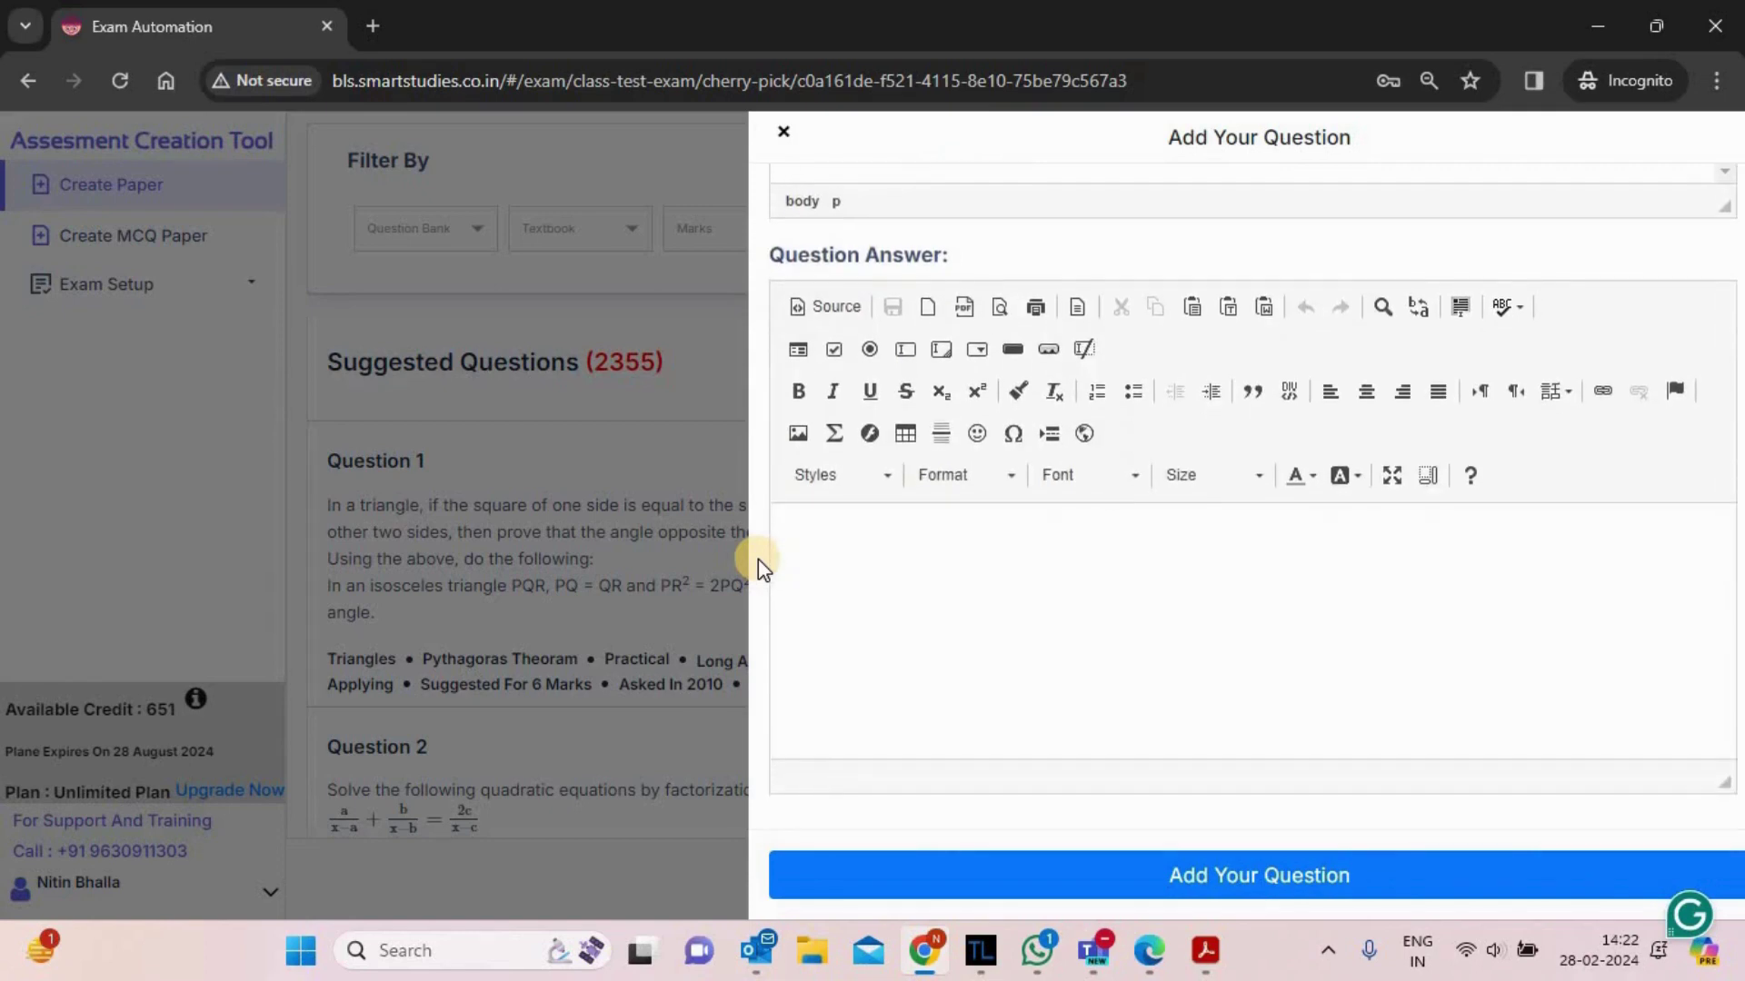
- Close the question panel, proceed with the paper, and set the exam time to 01:40
click(930, 589)
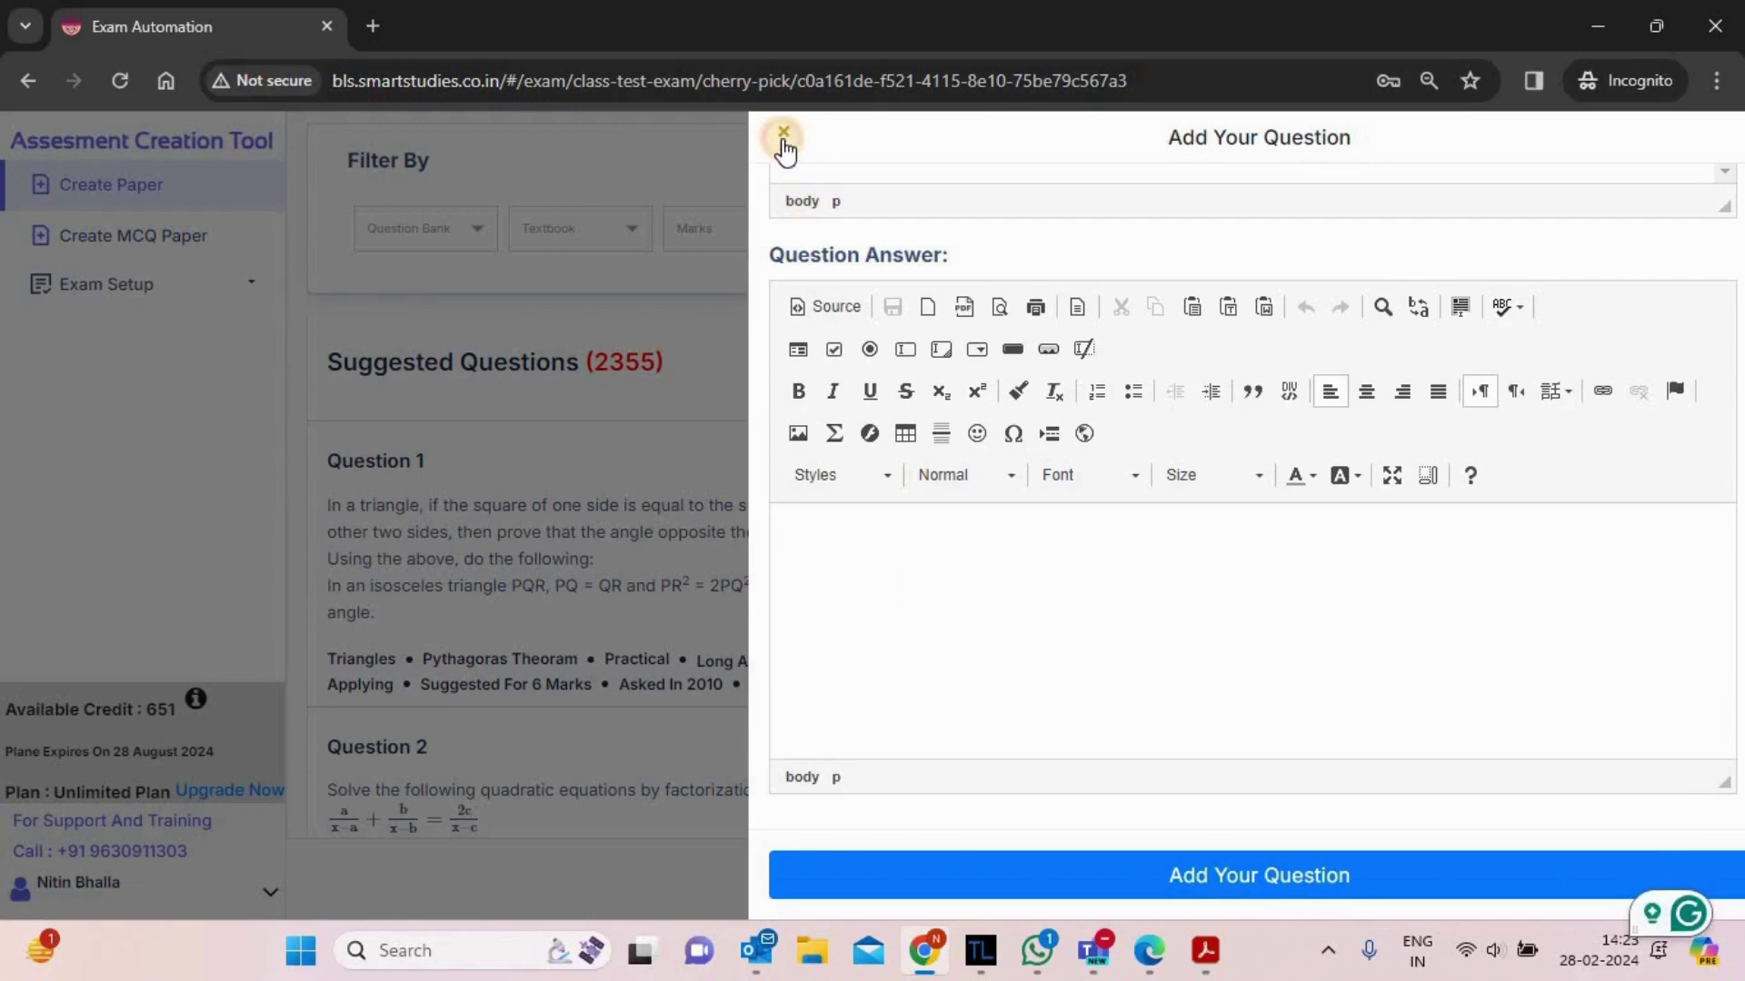
click(783, 136)
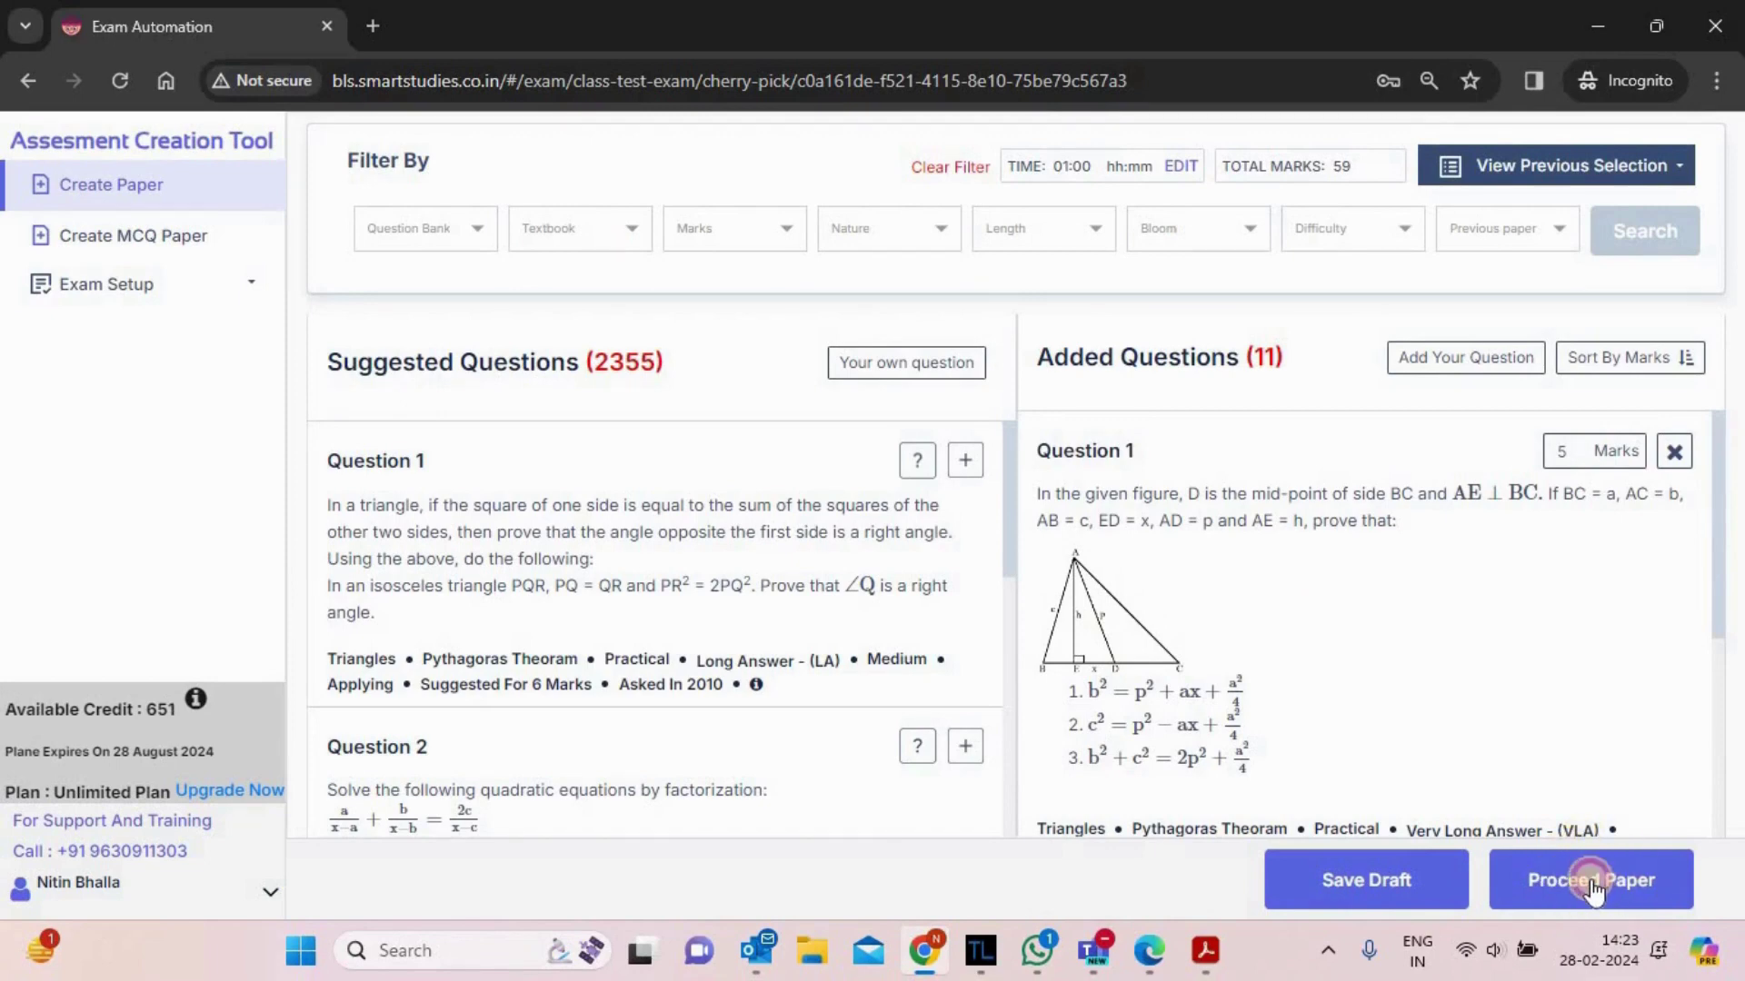
click(1592, 883)
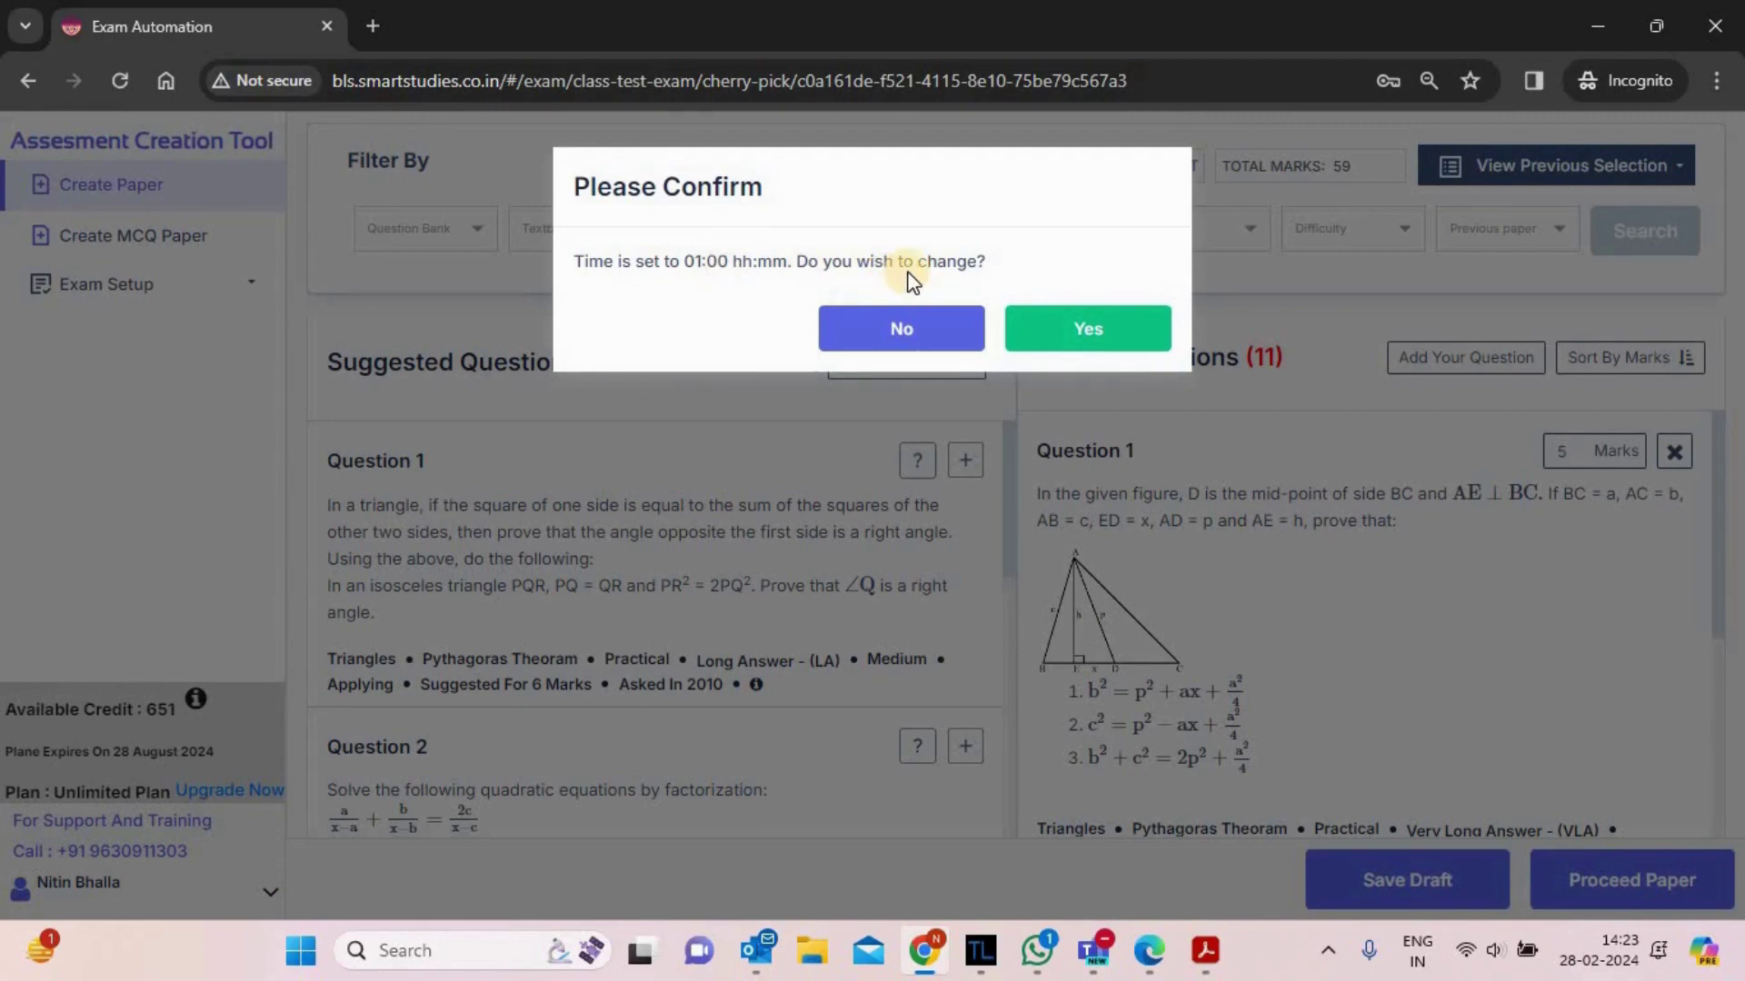
click(1102, 334)
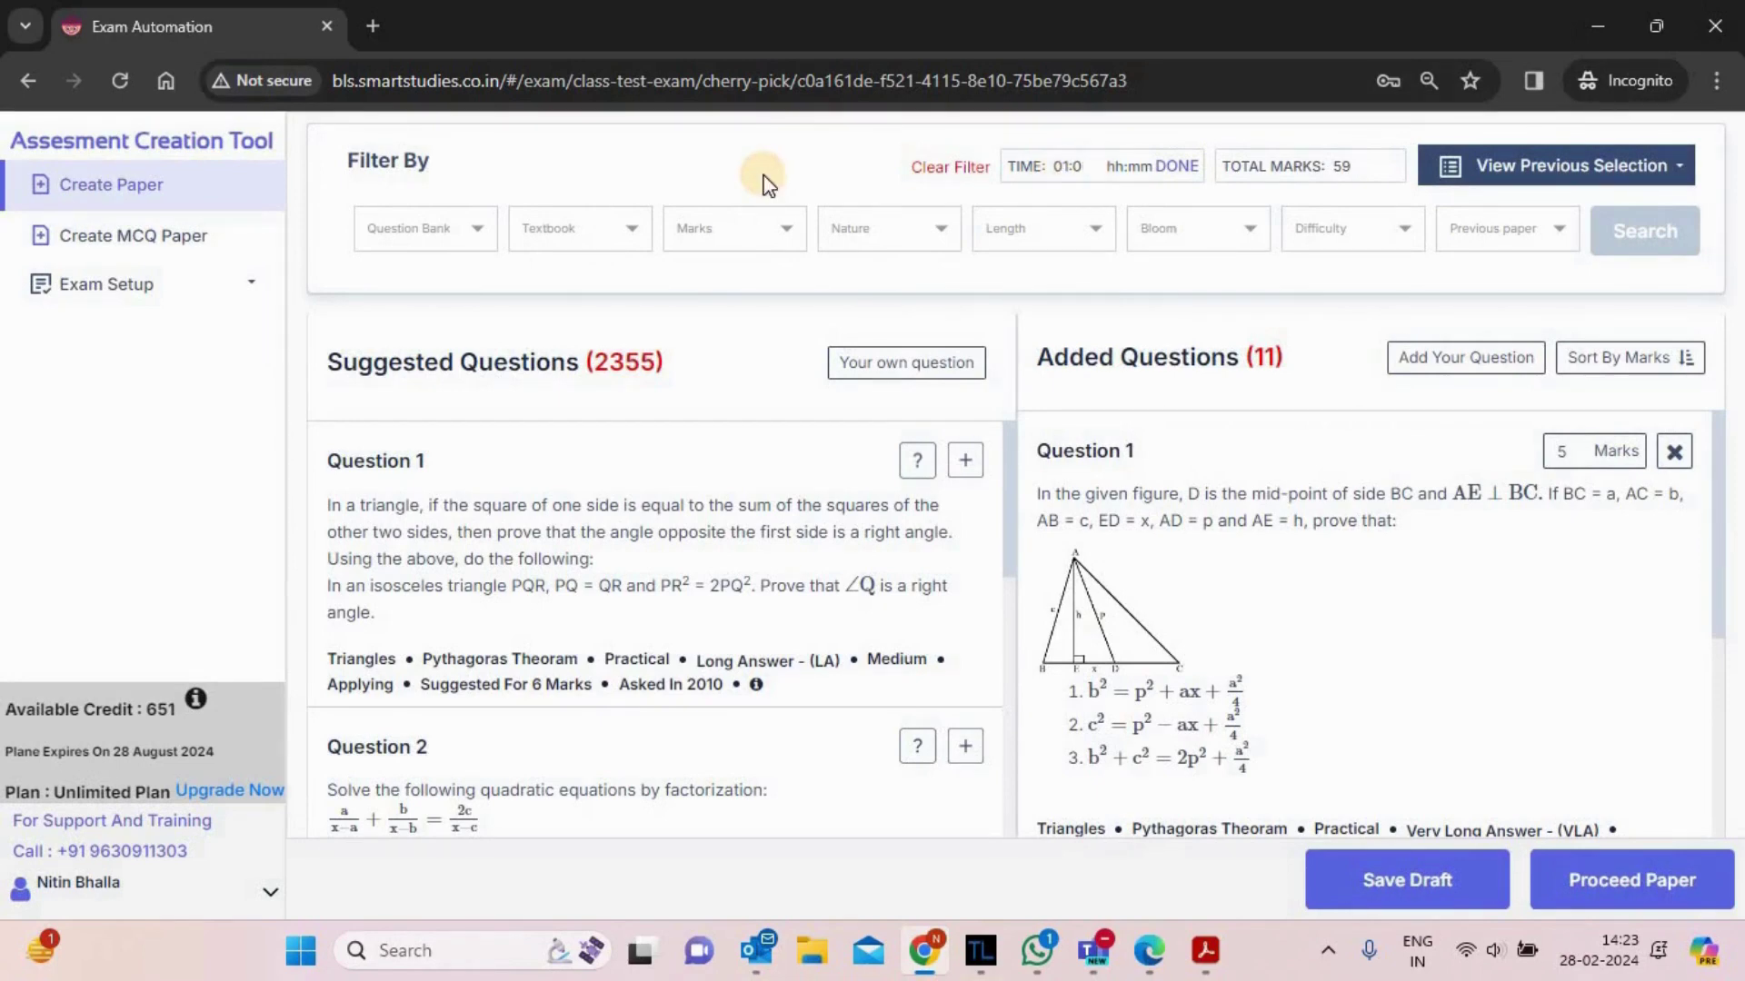
key(BackSpace)
text(40)
click(1185, 171)
- Proceed to instructions and add saved Instructions 1 and 2: no calculators, all questions compulsory
click(1625, 883)
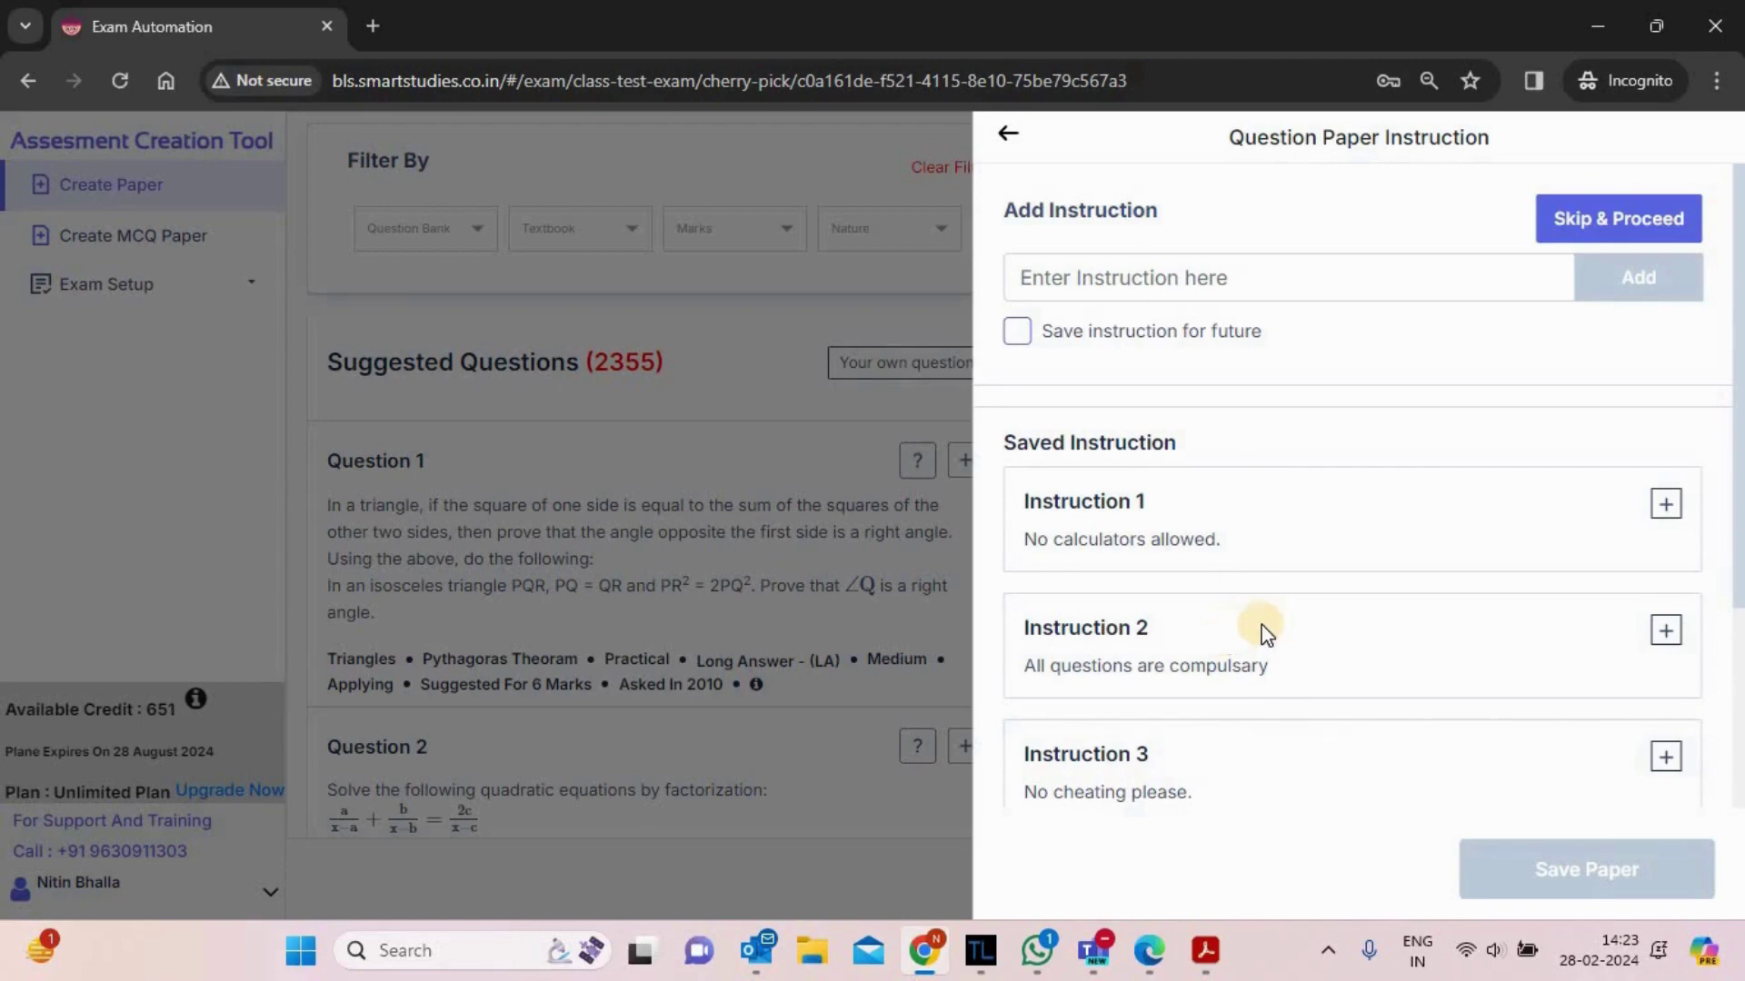
click(1665, 509)
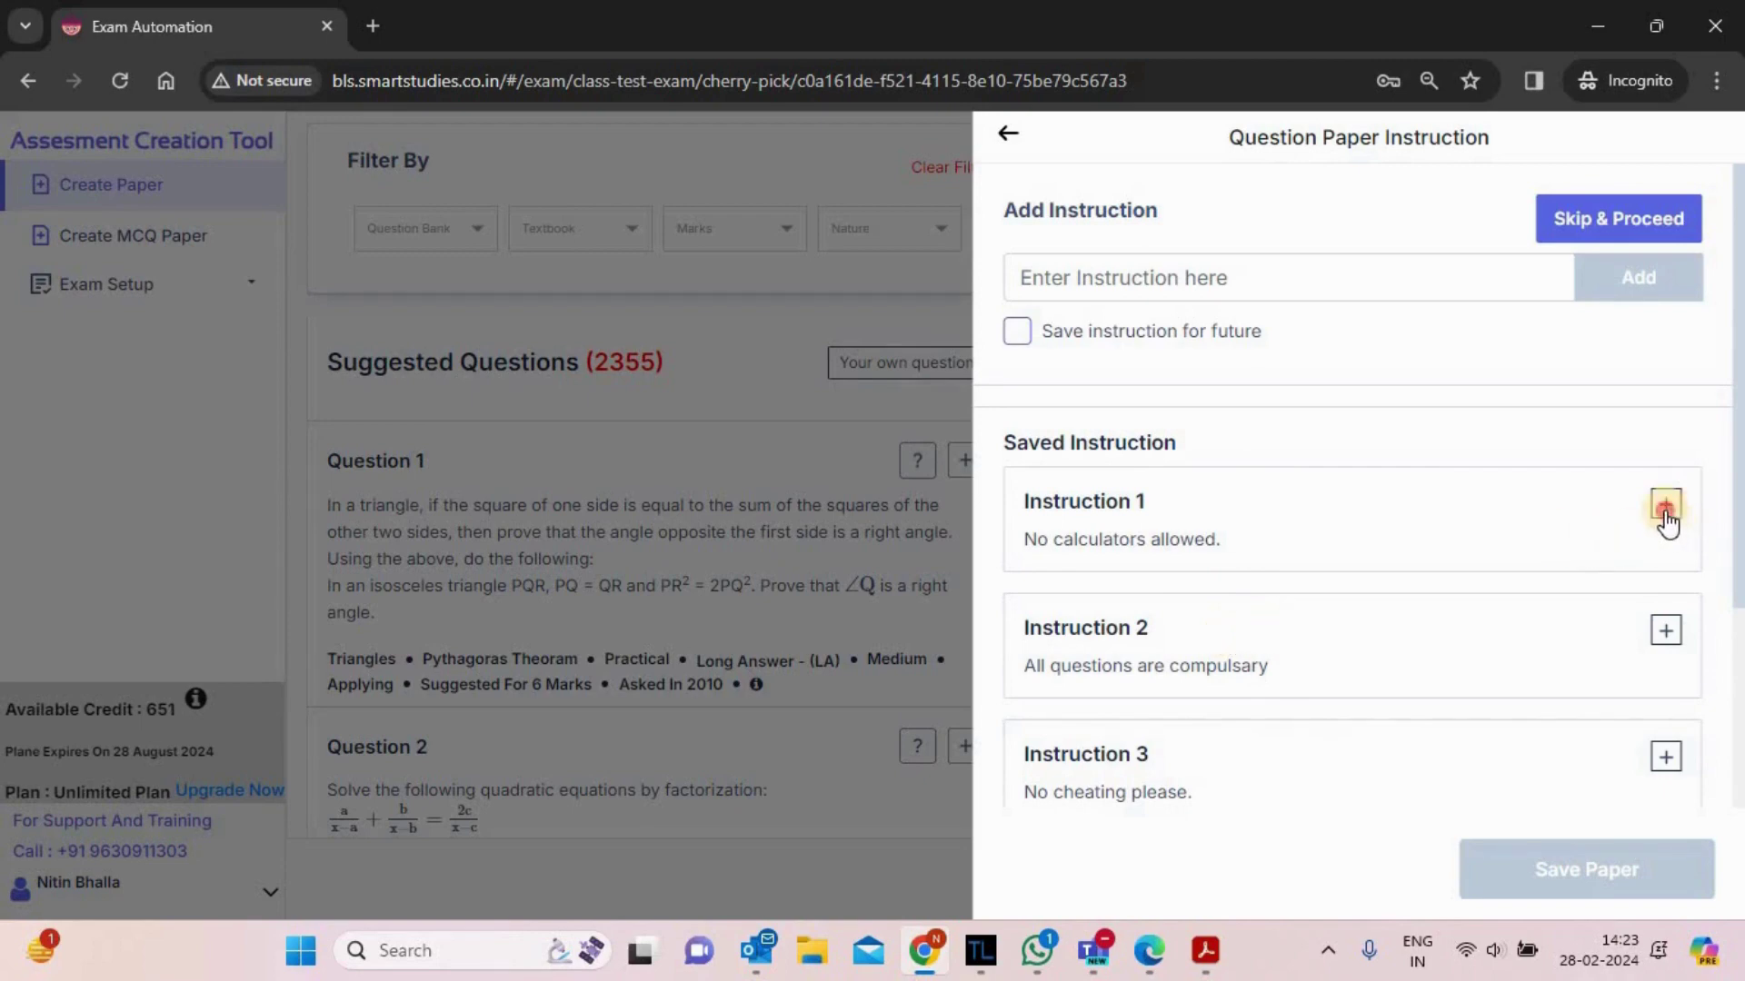
click(1664, 631)
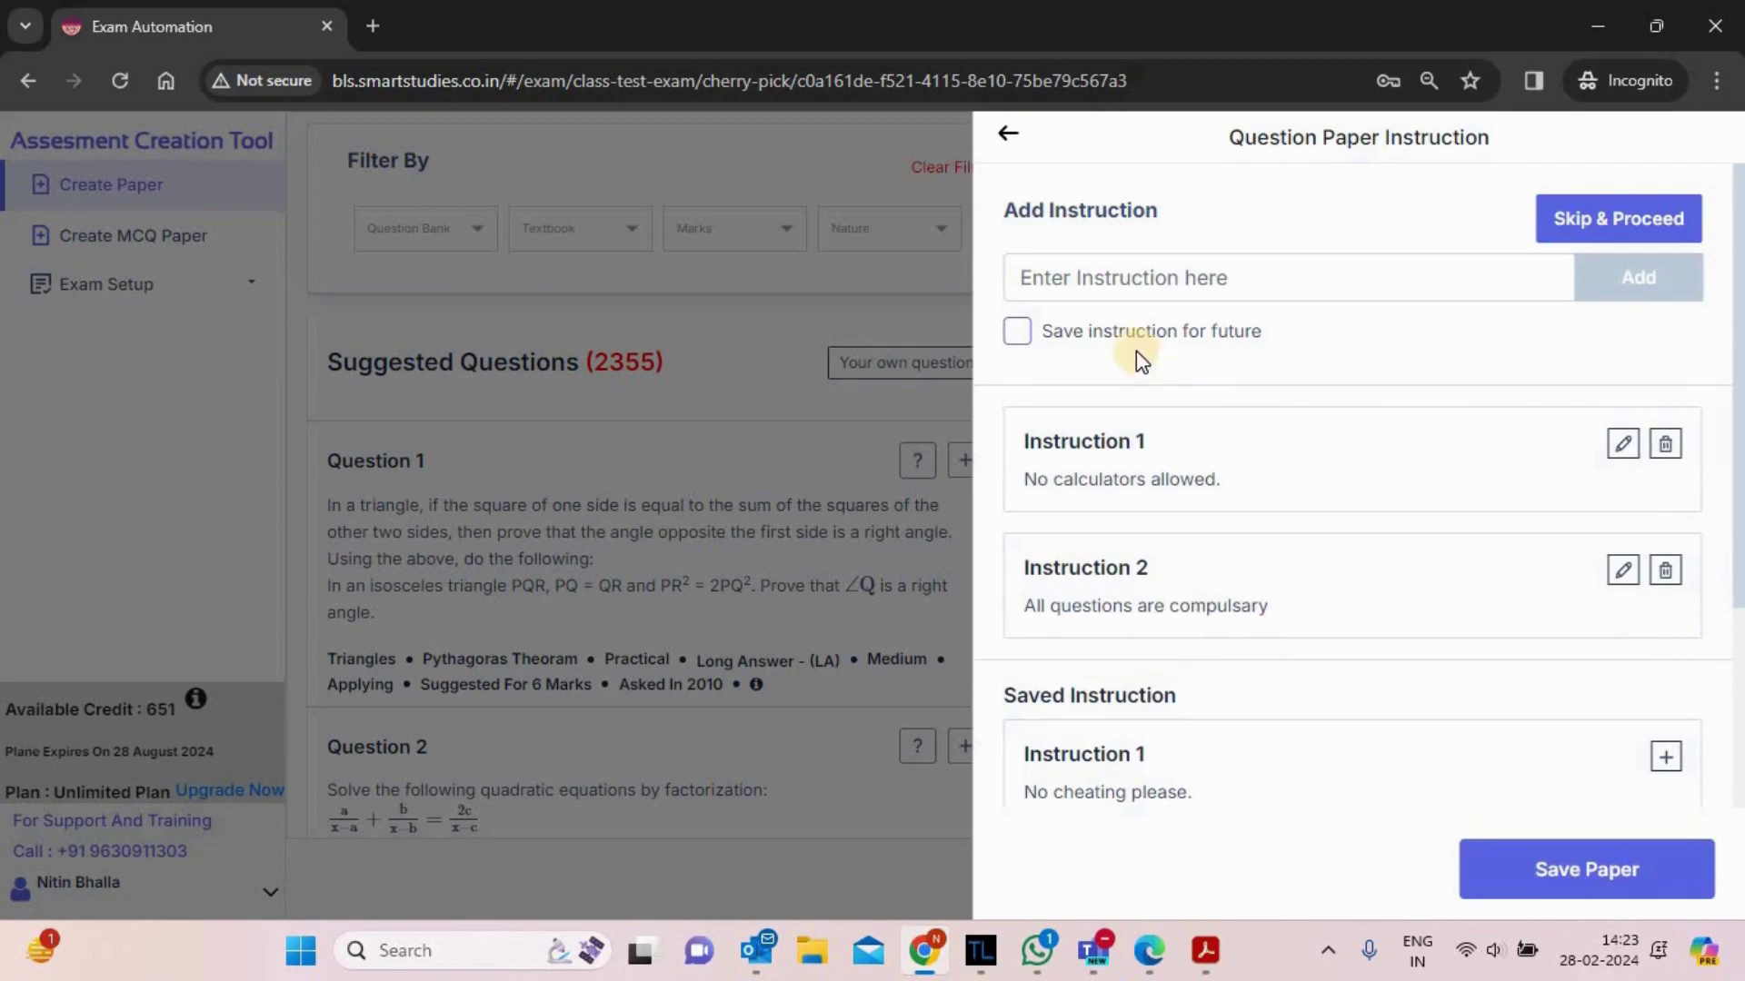
- Leave the new instruction field empty and tick 'Save instruction for future'
click(1123, 277)
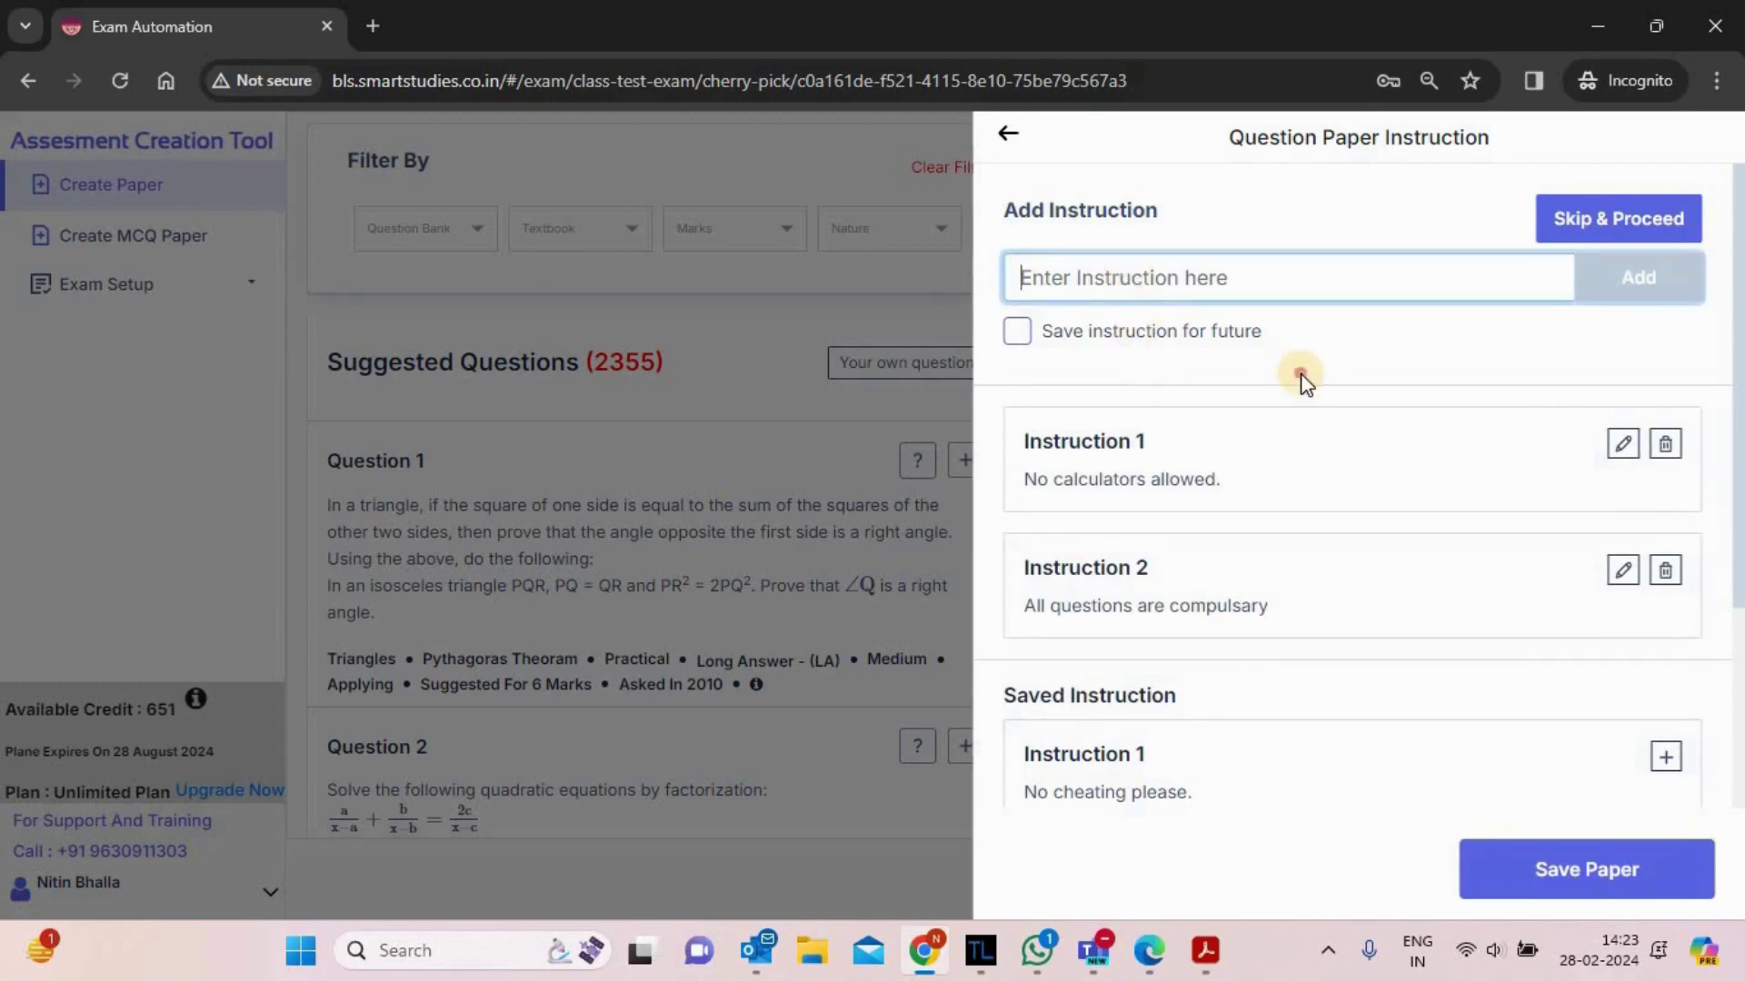
click(1305, 381)
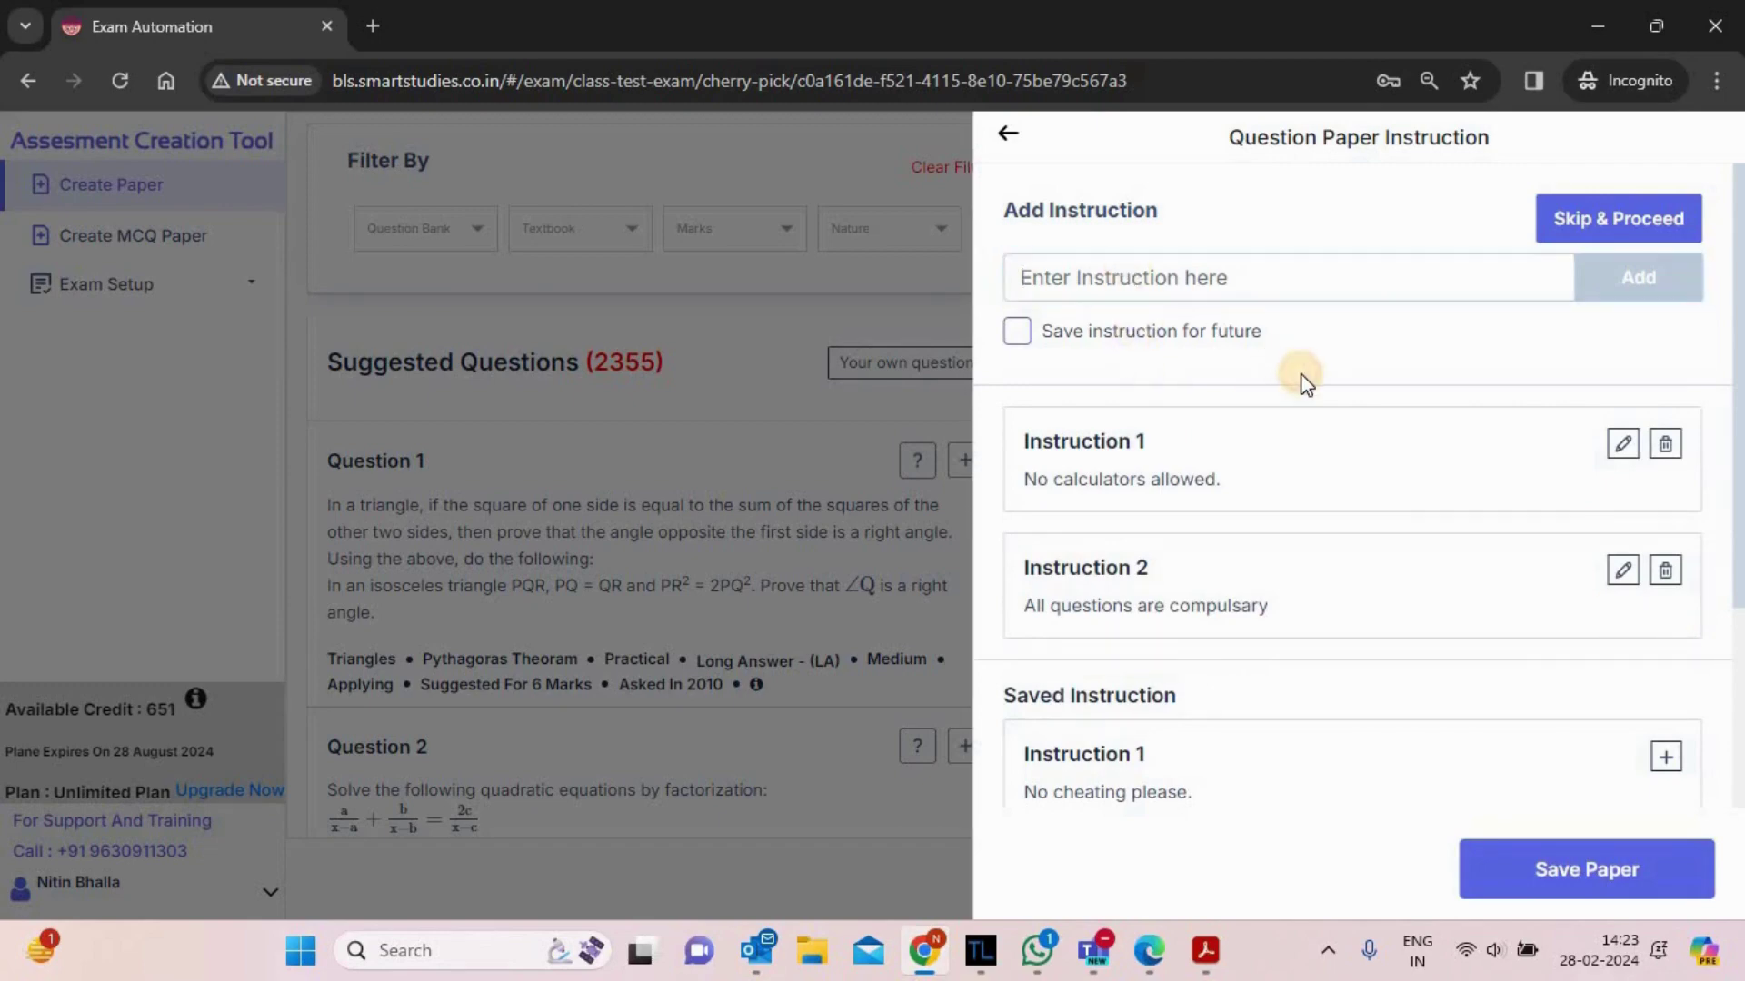
click(1015, 334)
- Save the paper, review the Brisk Learning Solutions header, and cancel Edit Header unchanged
click(1588, 874)
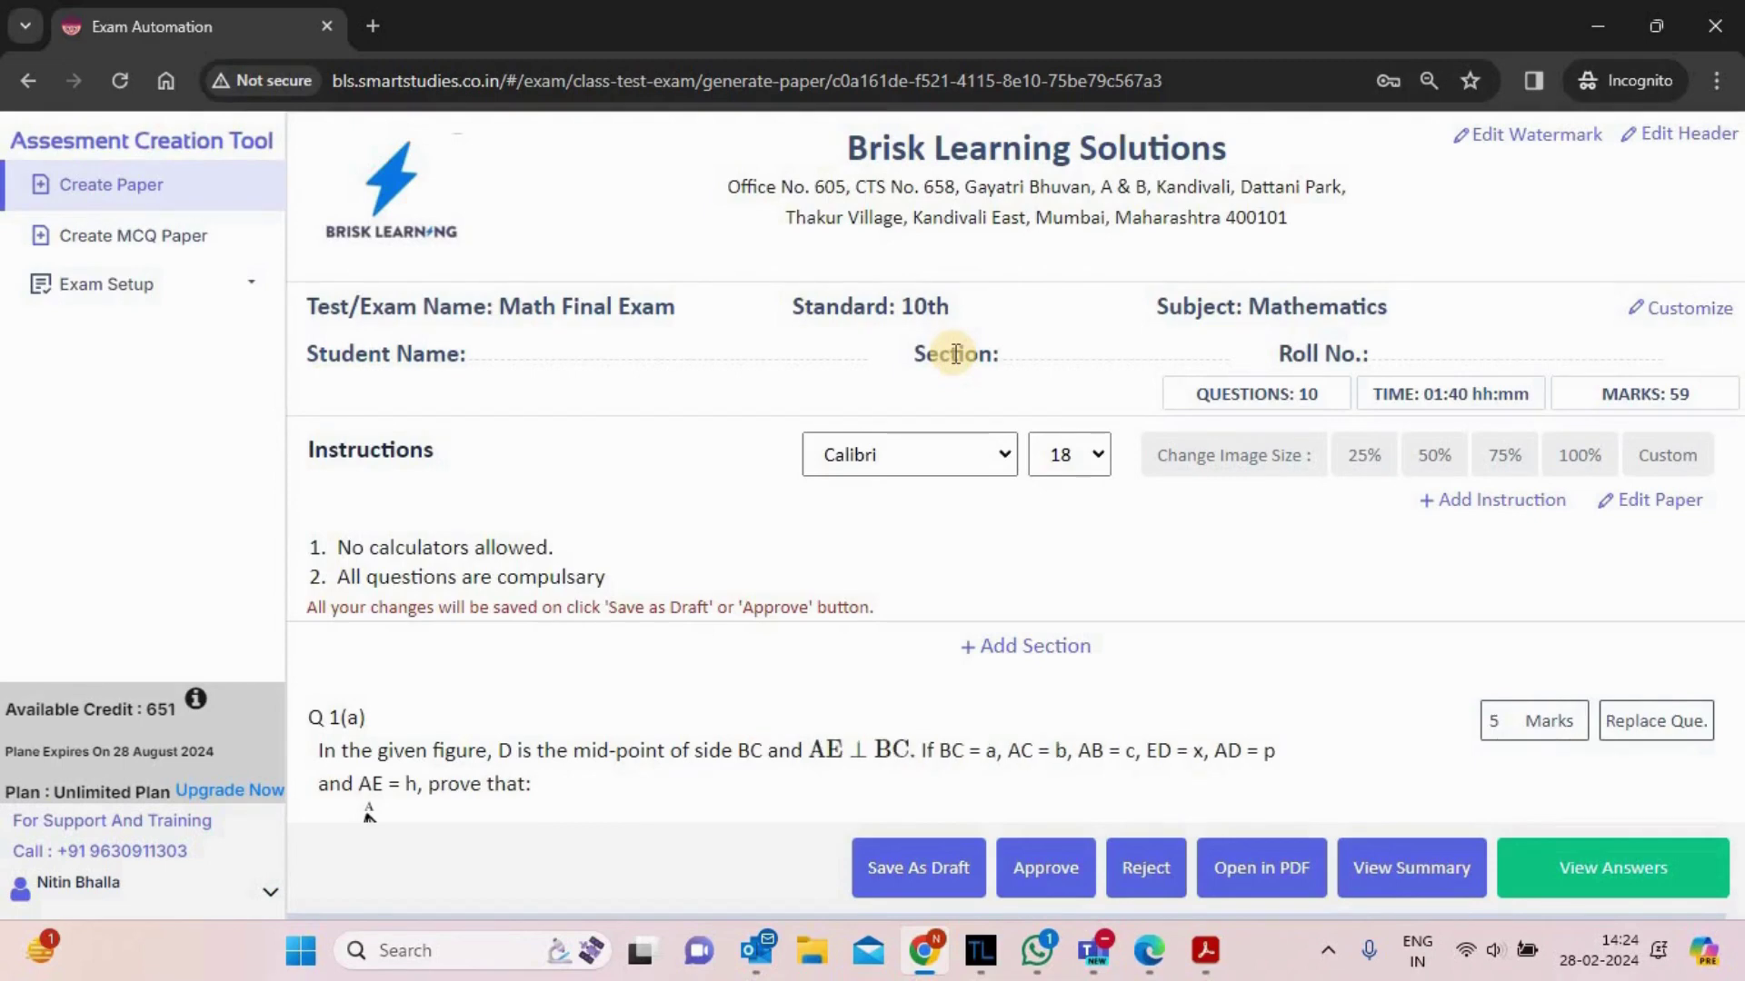
drag(849, 141, 1179, 217)
drag(1319, 234, 1308, 238)
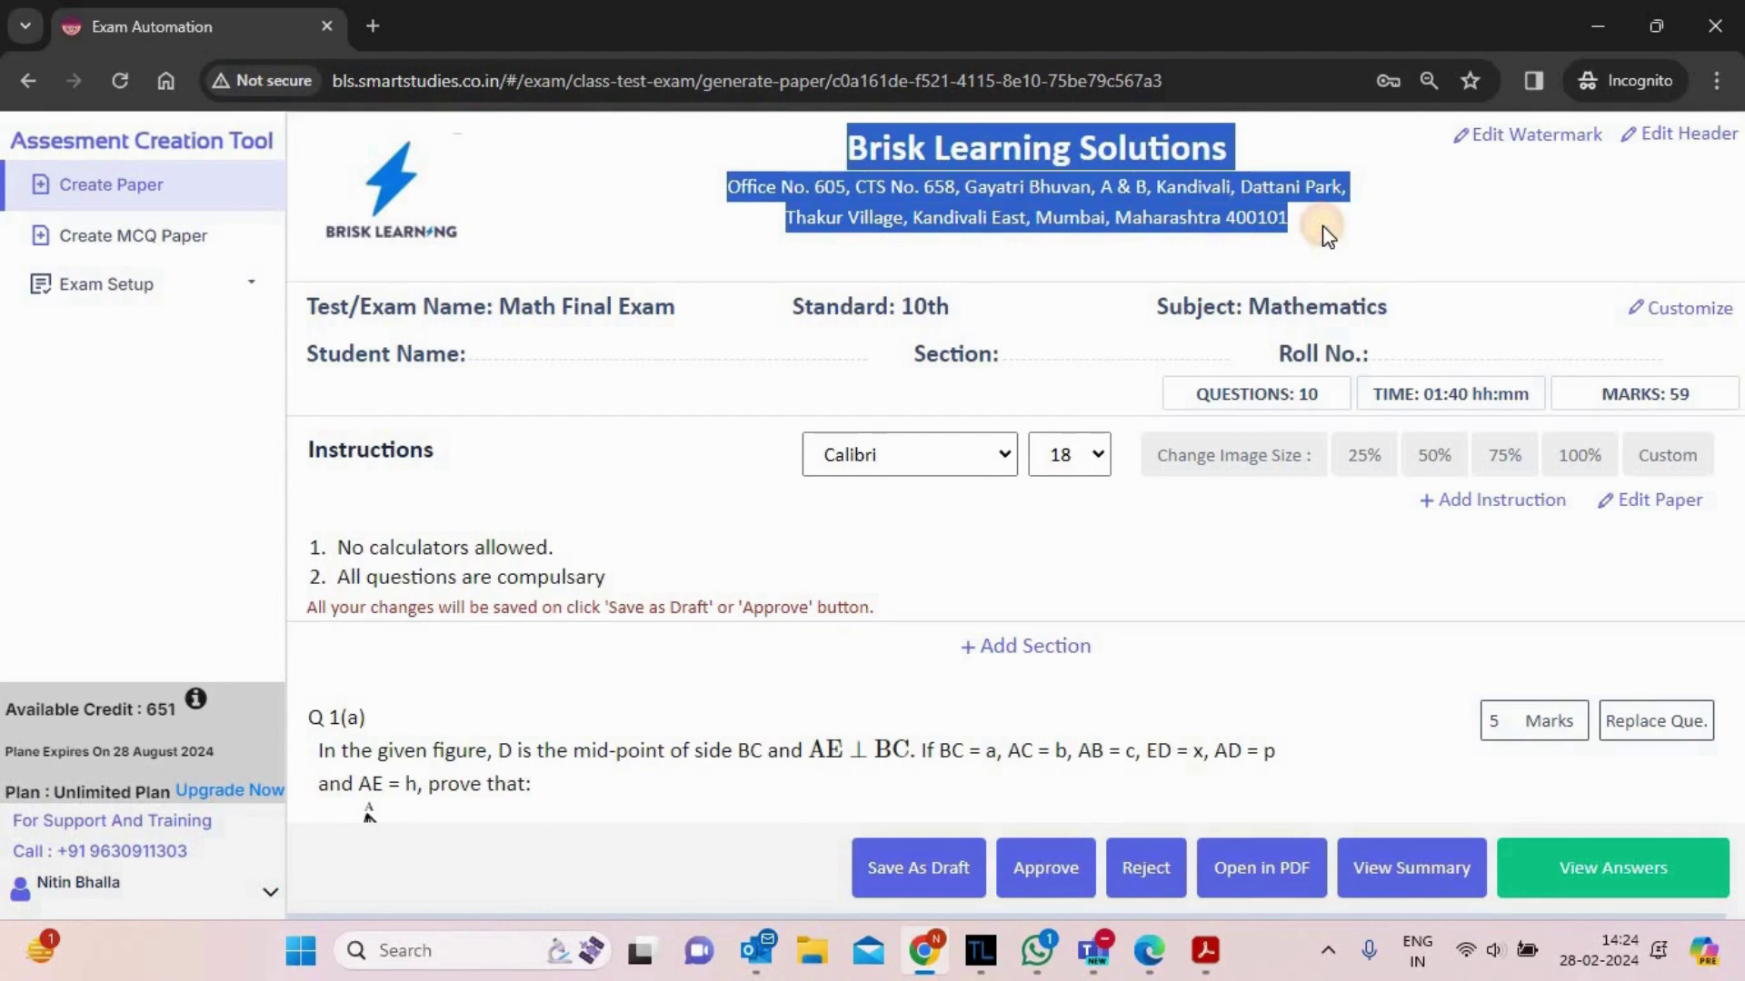
click(1127, 268)
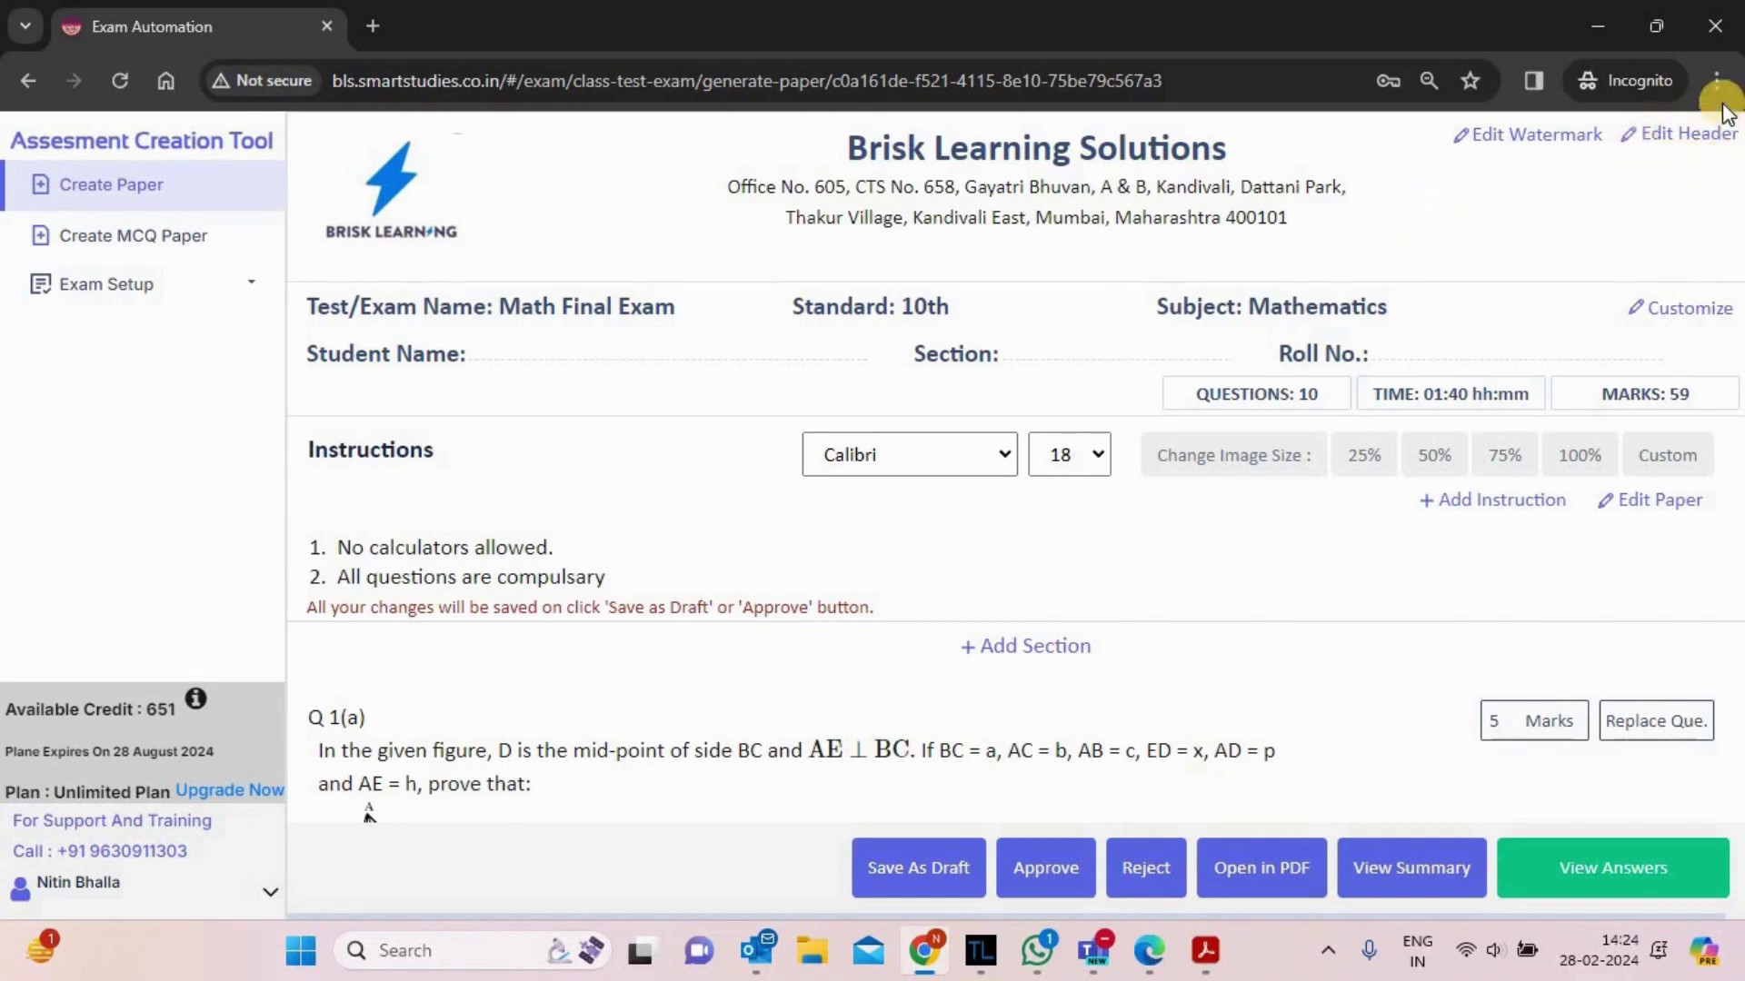
click(1674, 136)
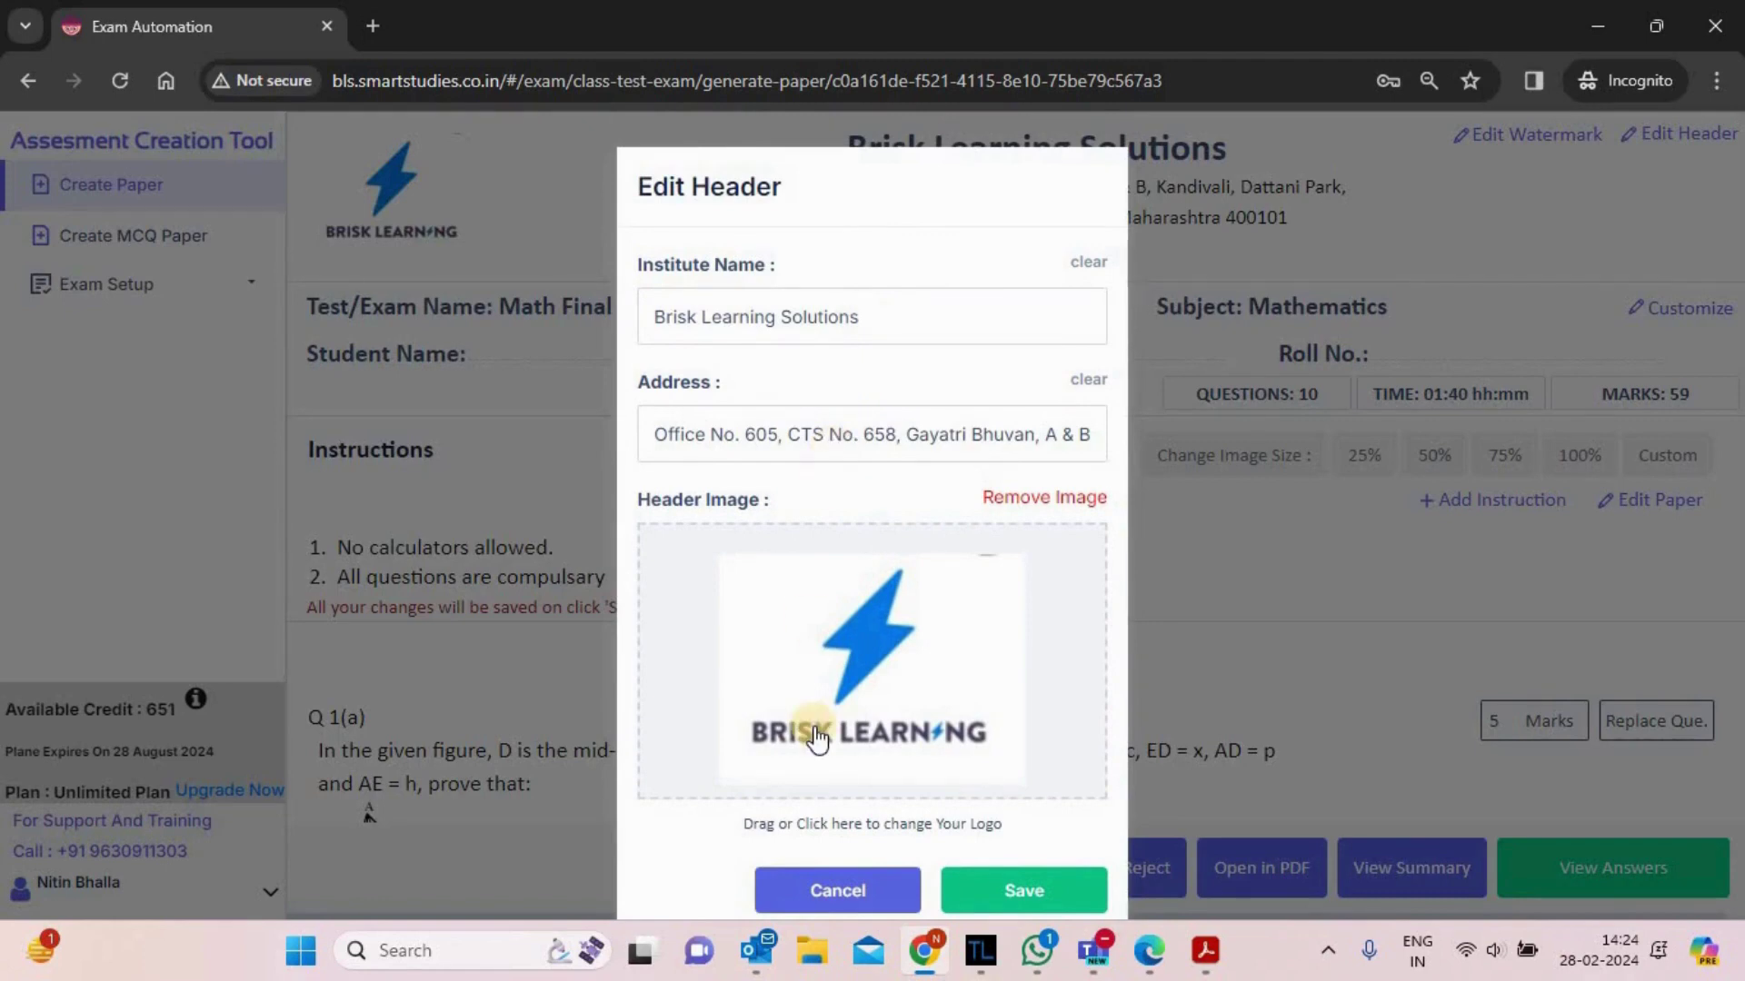
click(827, 900)
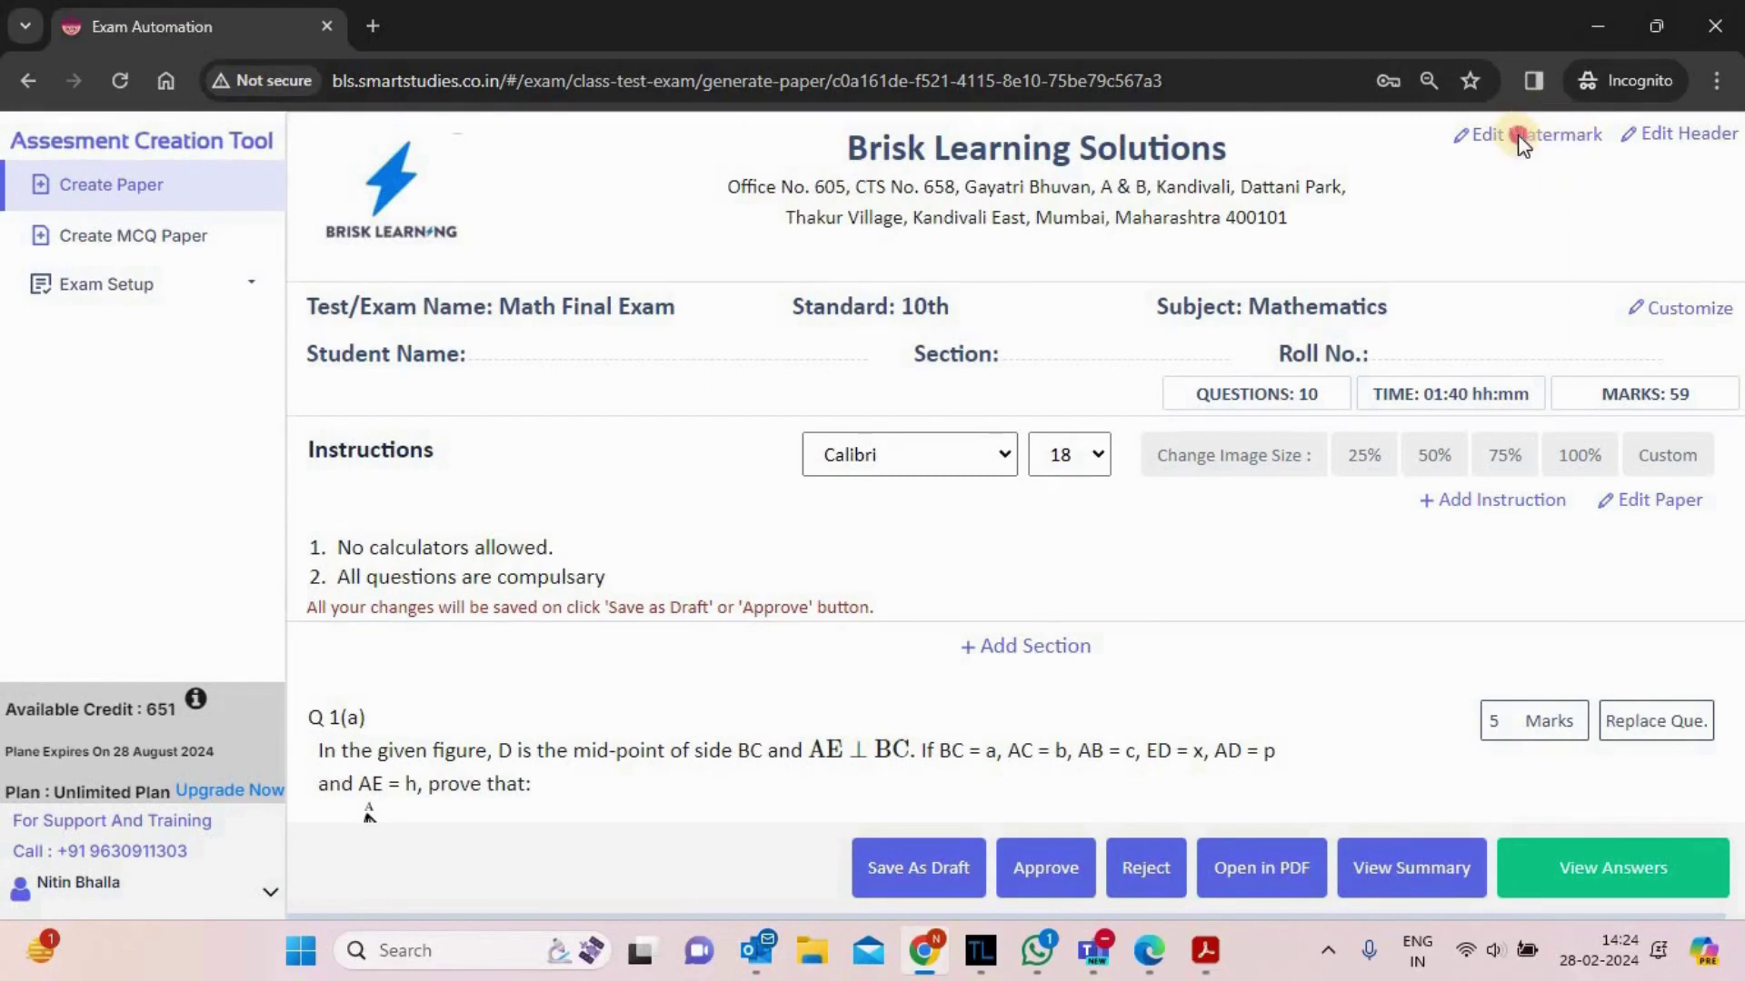
- Keep Text as the watermark type and save 'Brisk Learning Solutions' at 25% opacity, 333°, size 72
click(1519, 137)
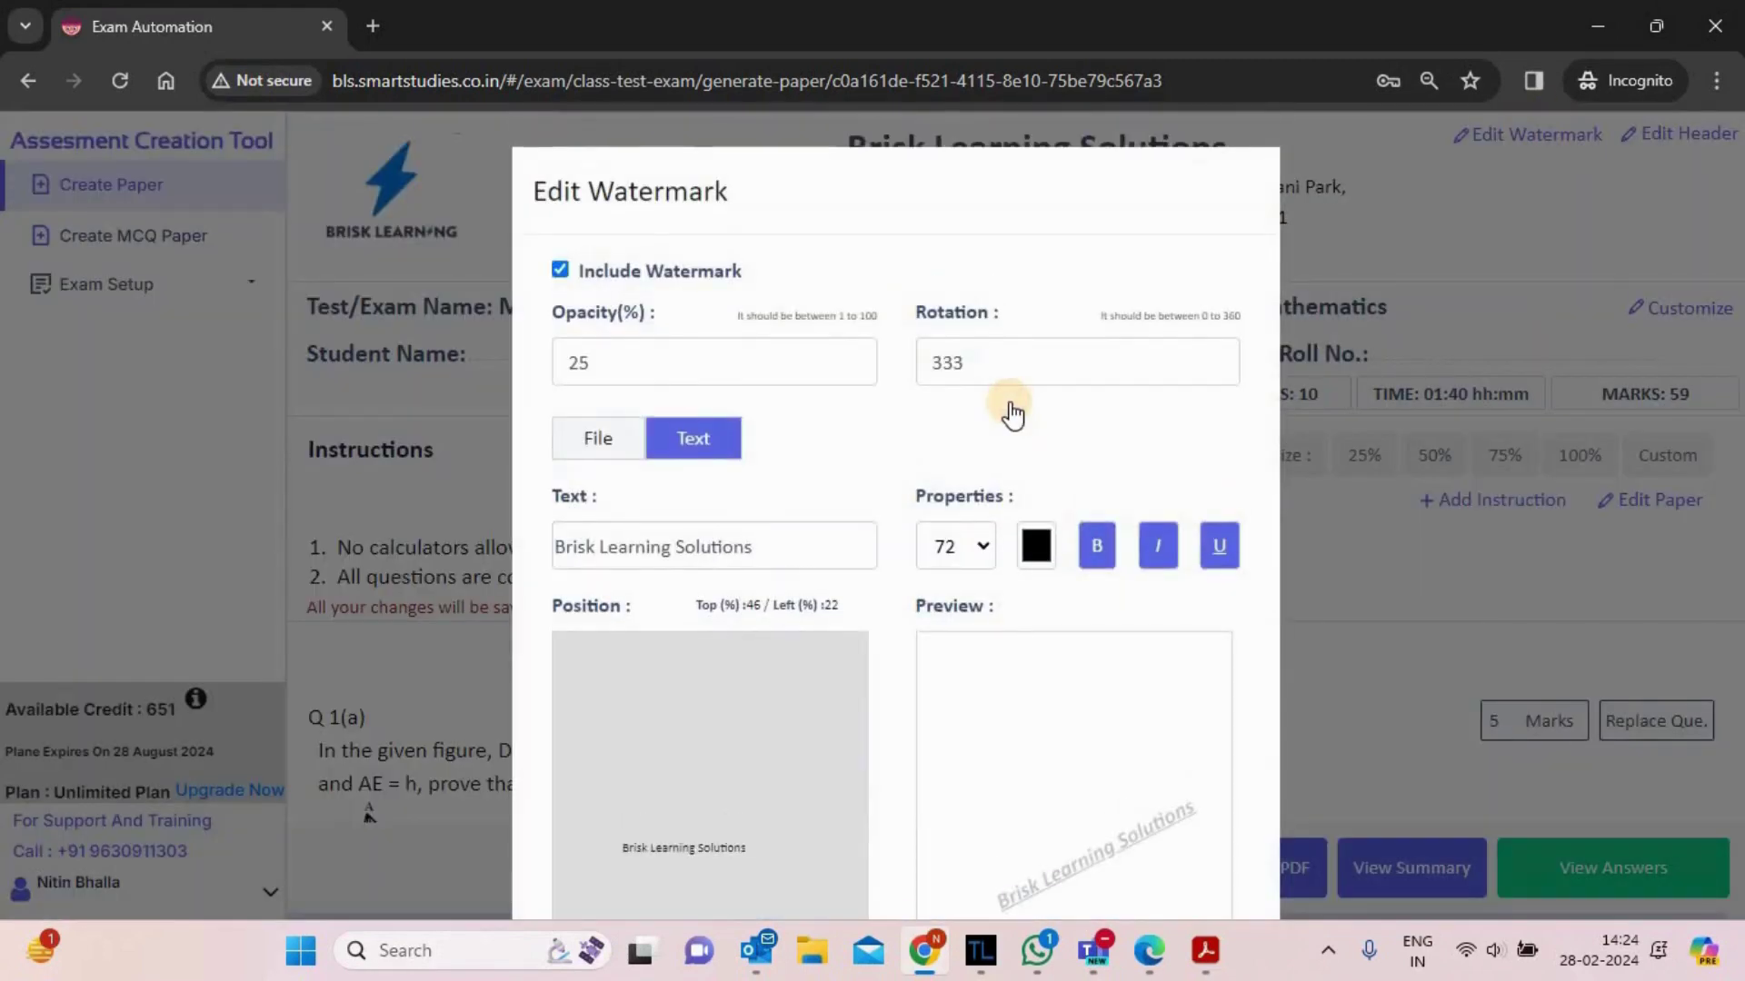
scroll(1009, 407, down, 1)
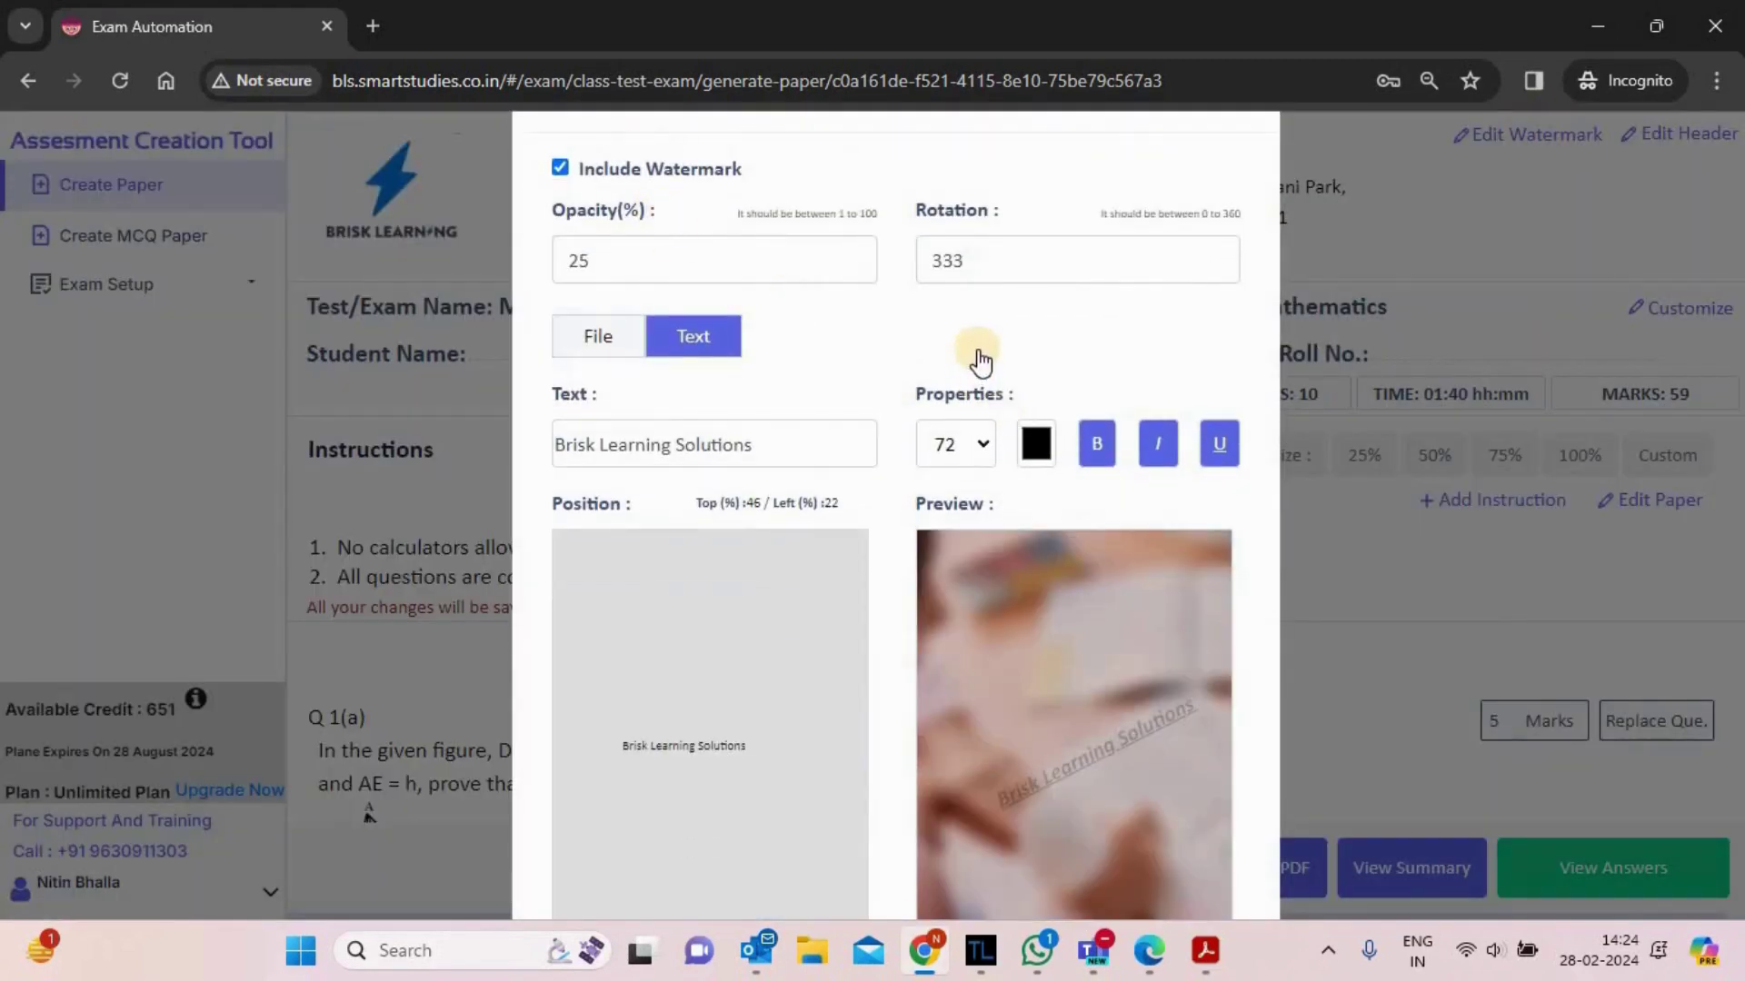
click(589, 344)
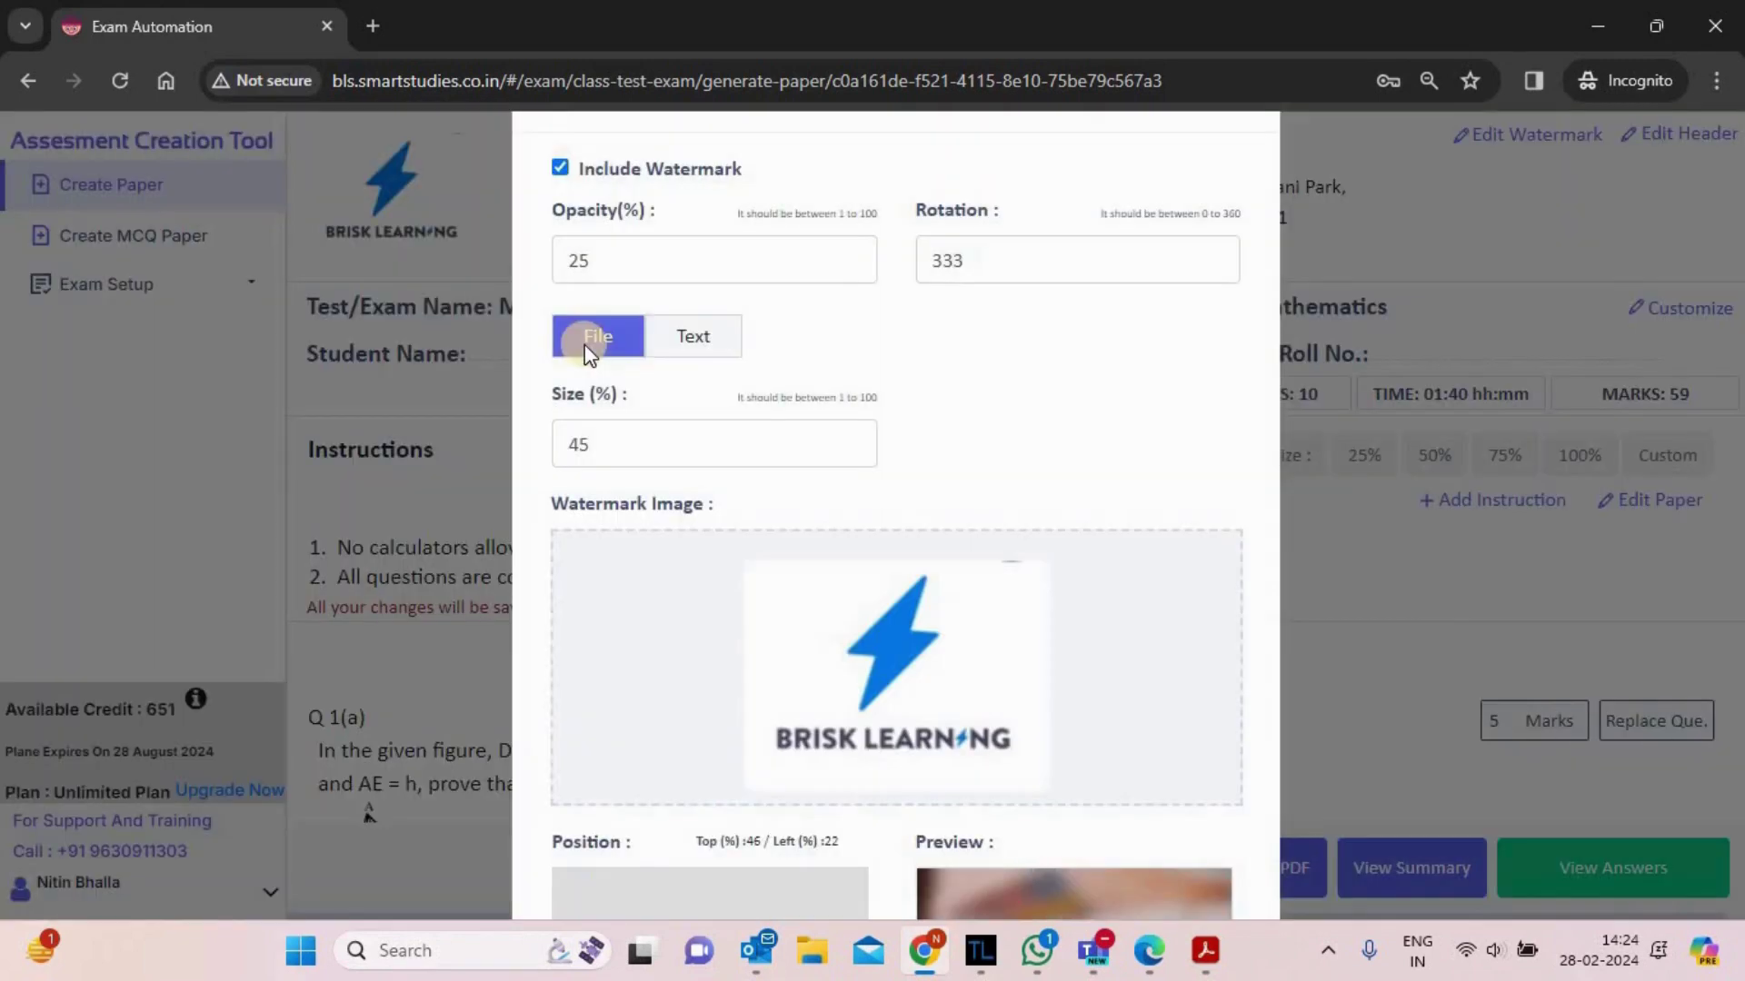
click(683, 349)
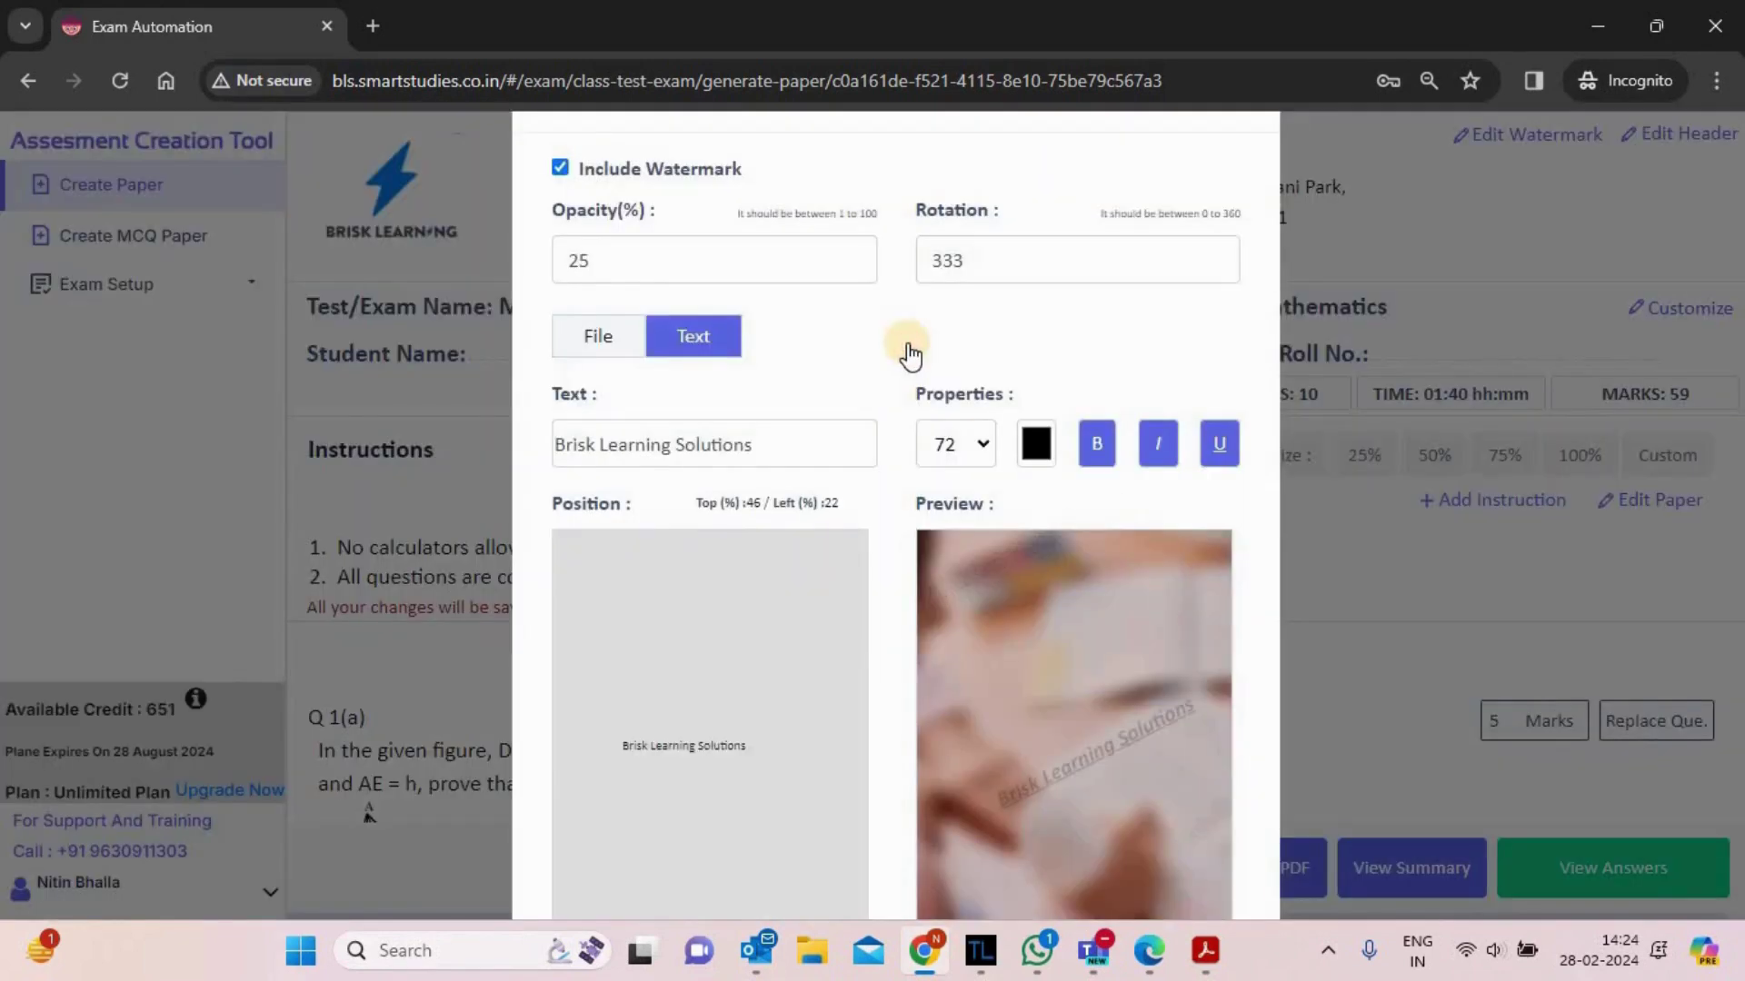
scroll(909, 346, down, 2)
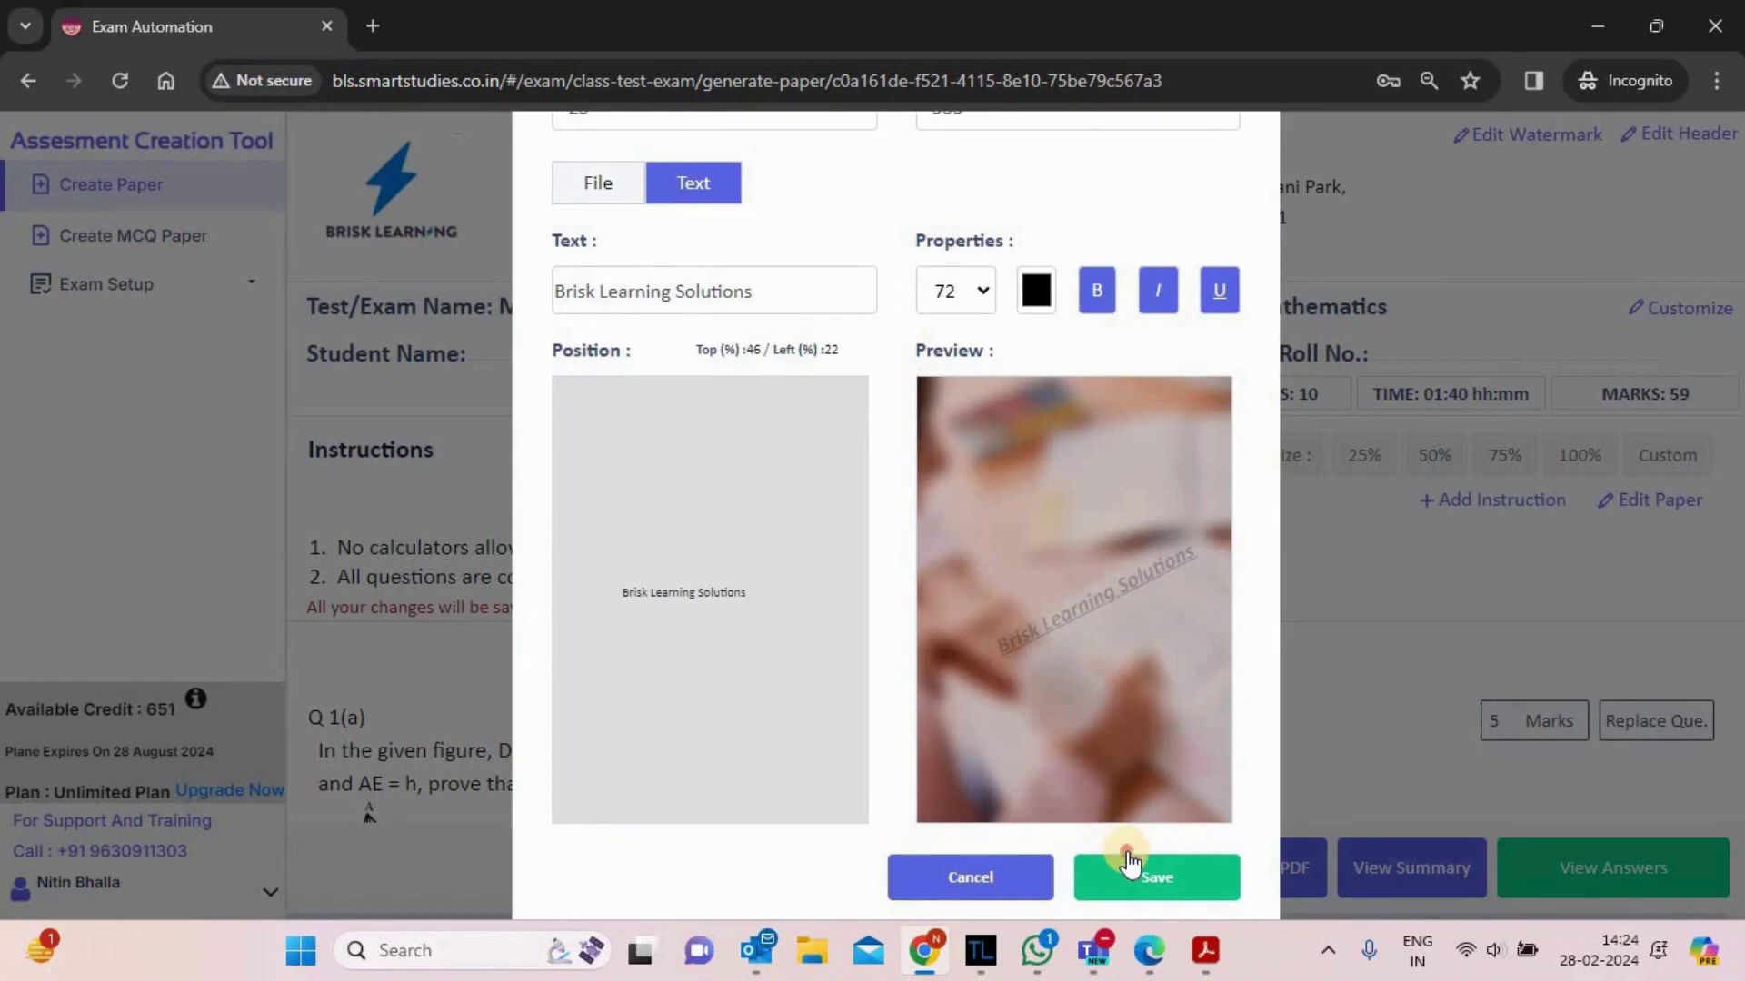
click(1130, 864)
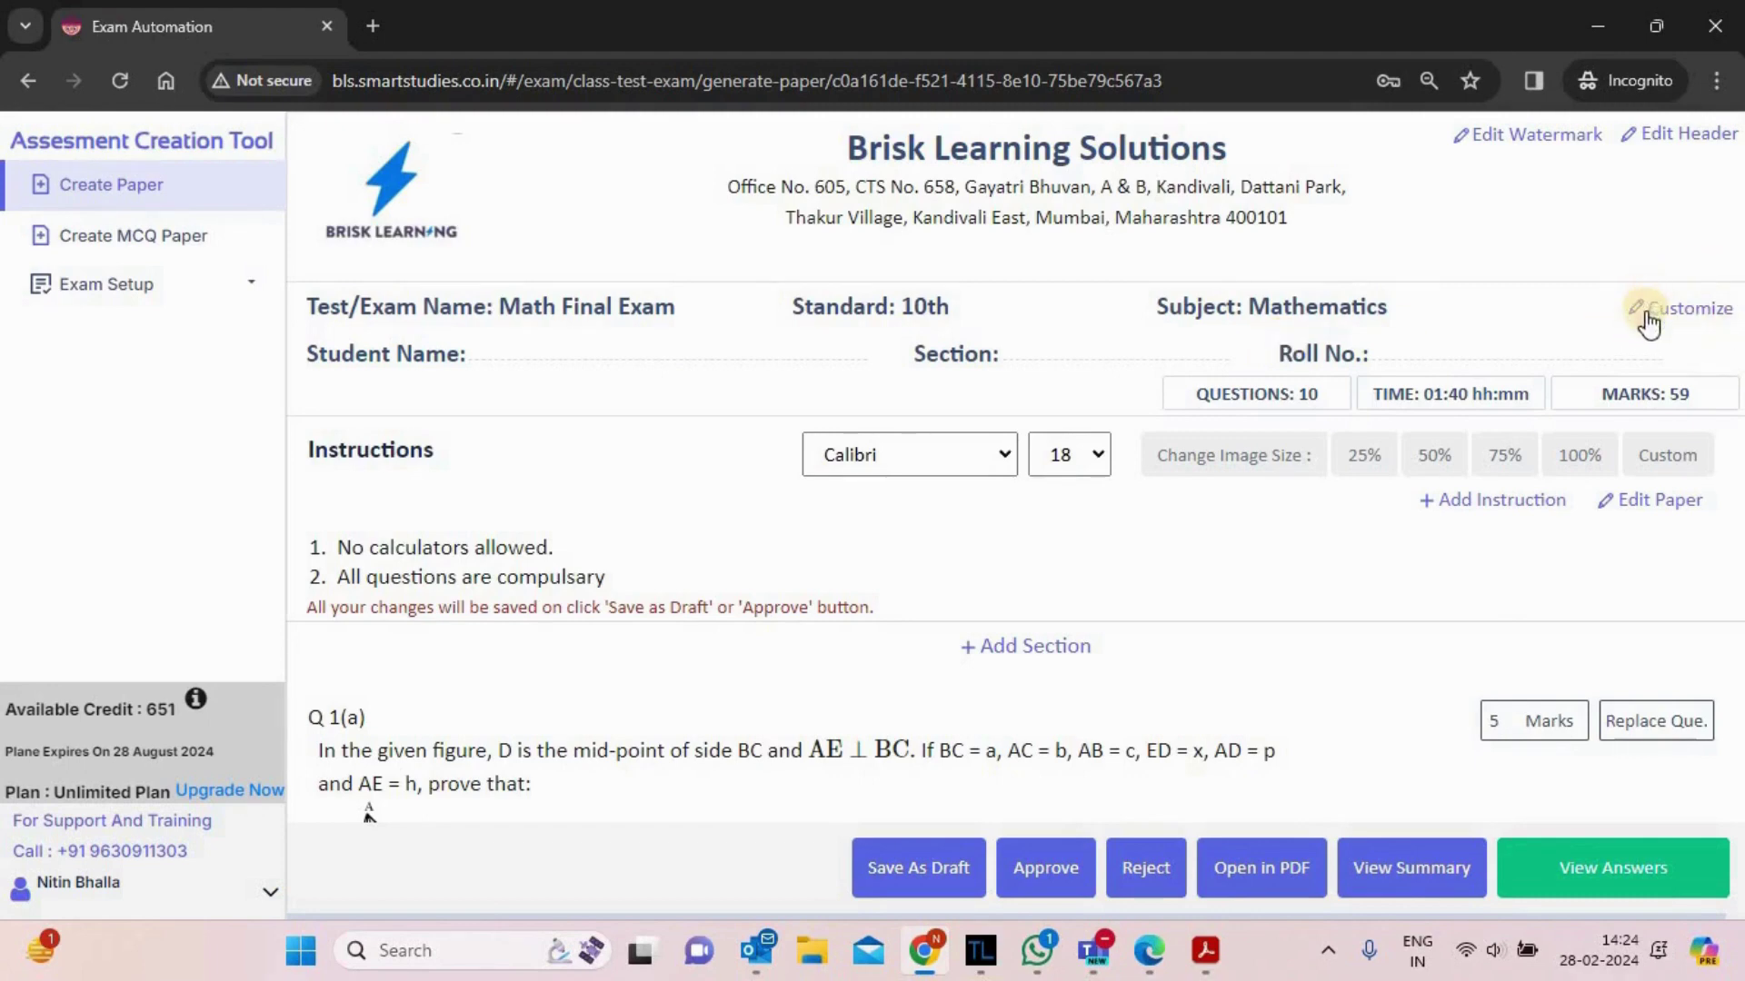
- Uncheck Section and Roll No. in Customize Paper Setting and save
click(1687, 306)
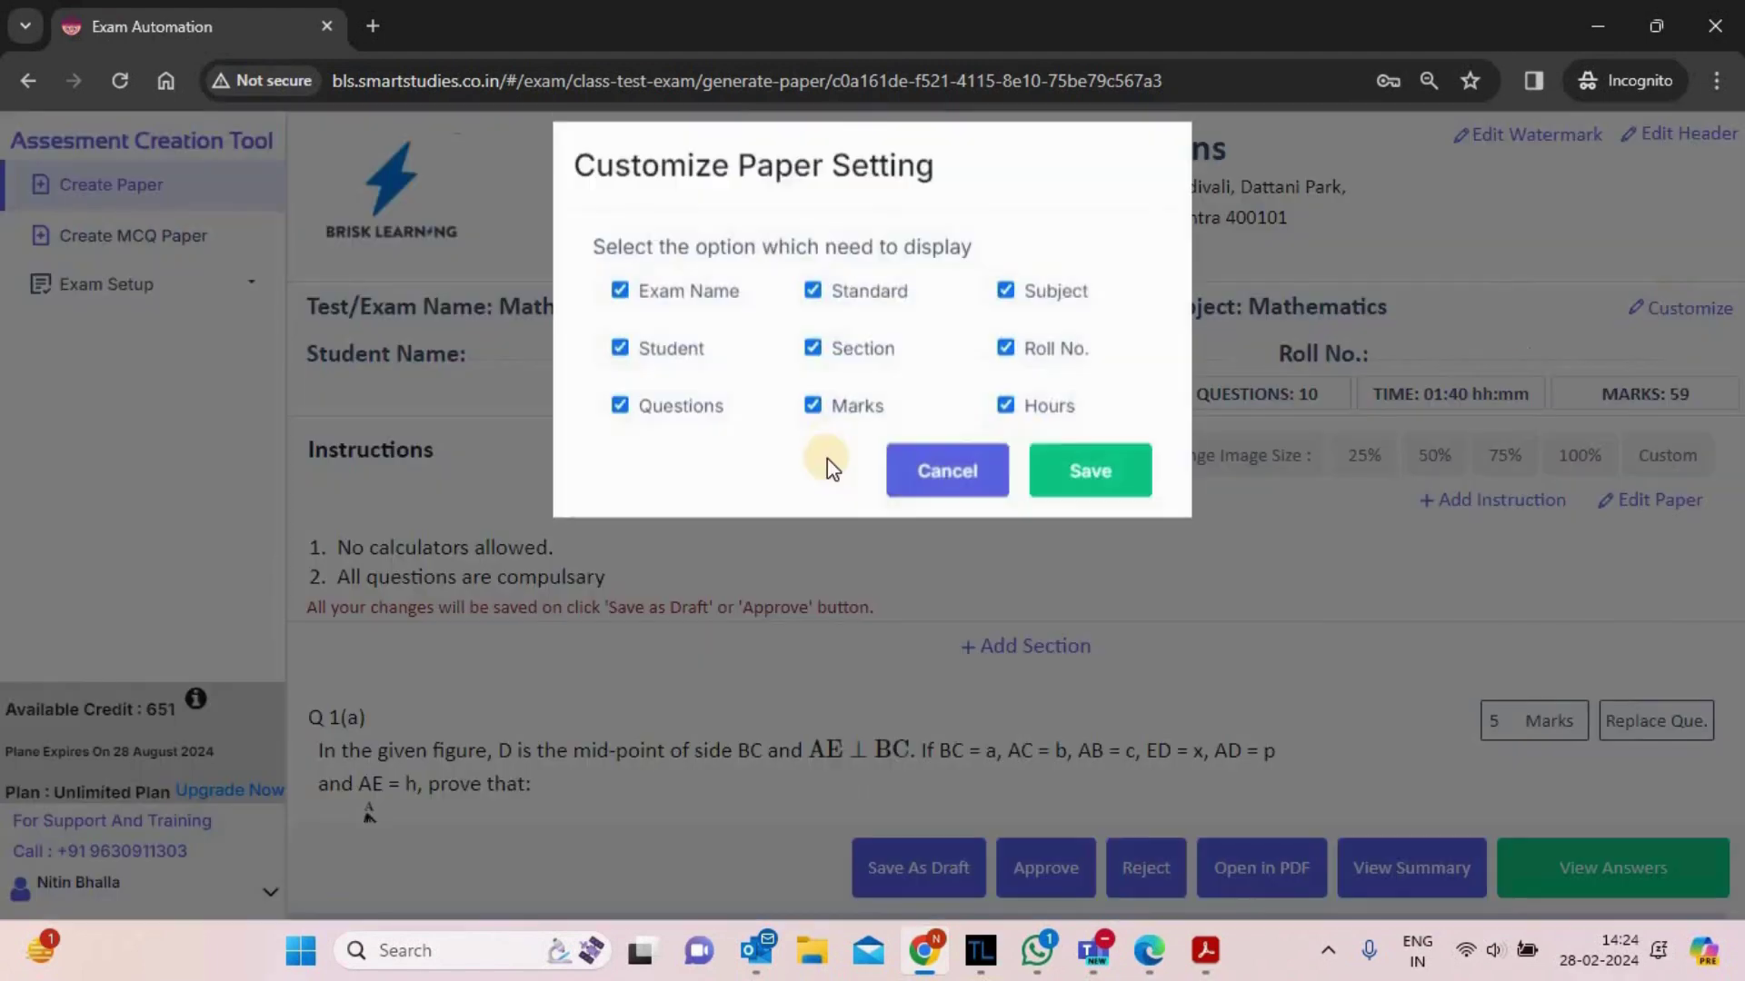
click(814, 376)
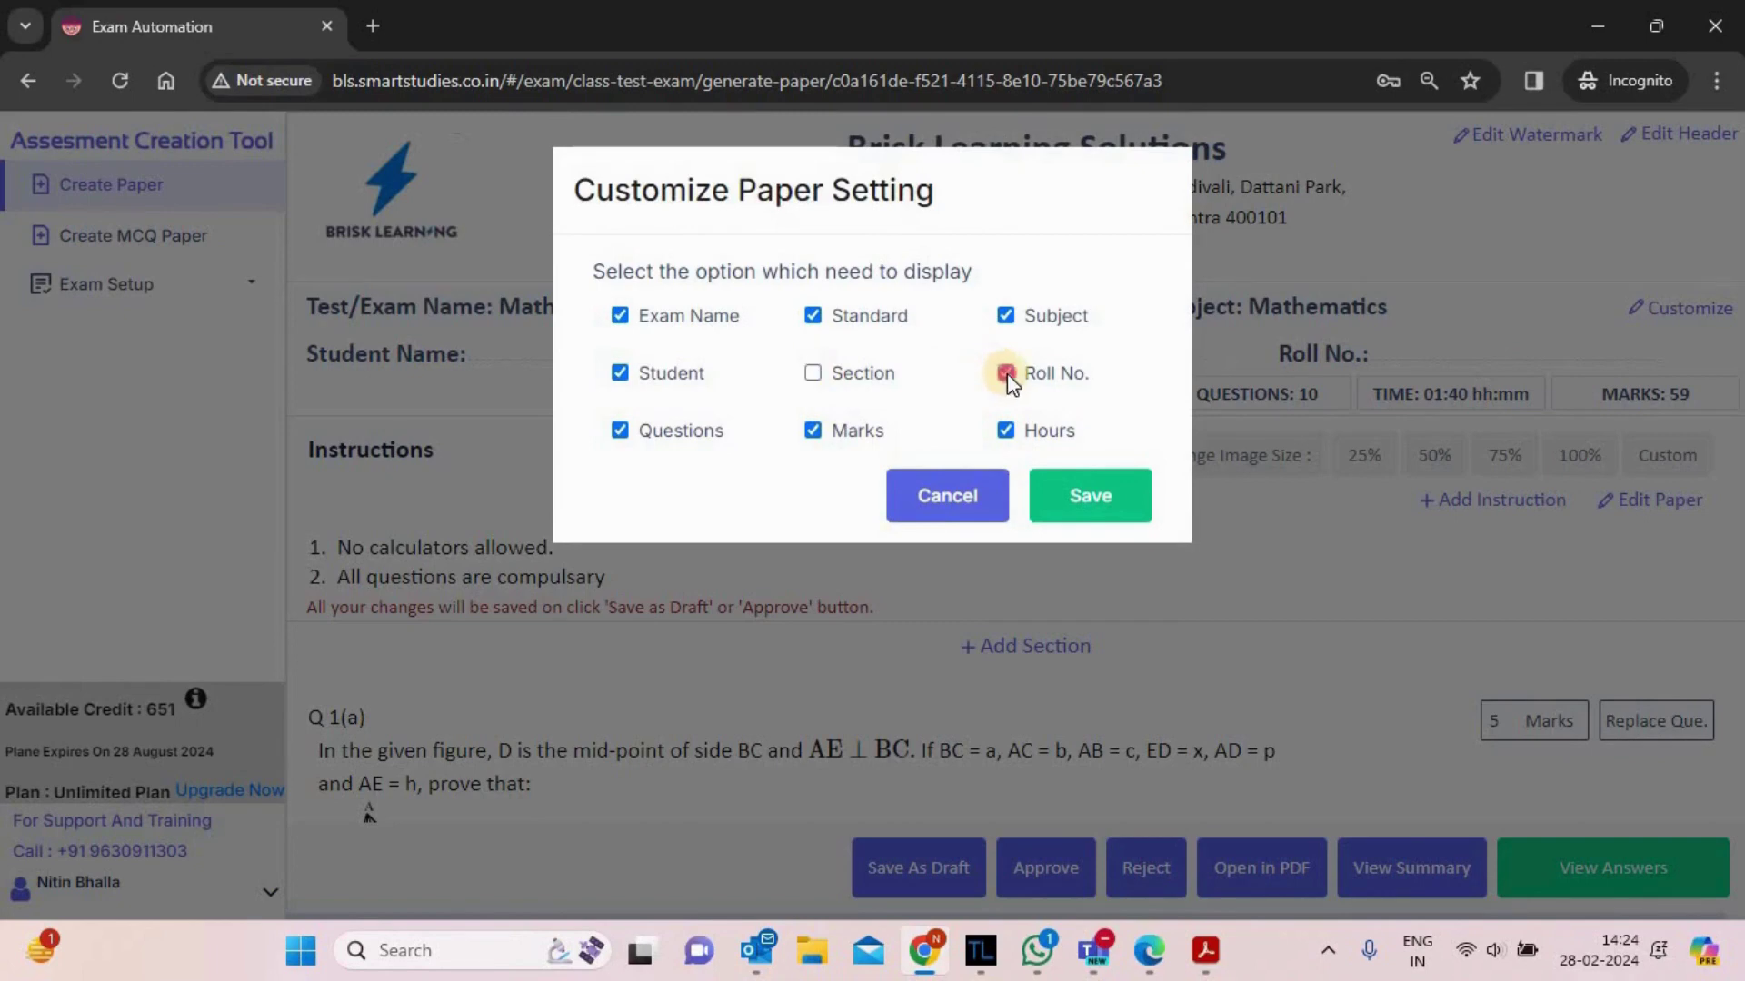
click(1073, 378)
click(1106, 490)
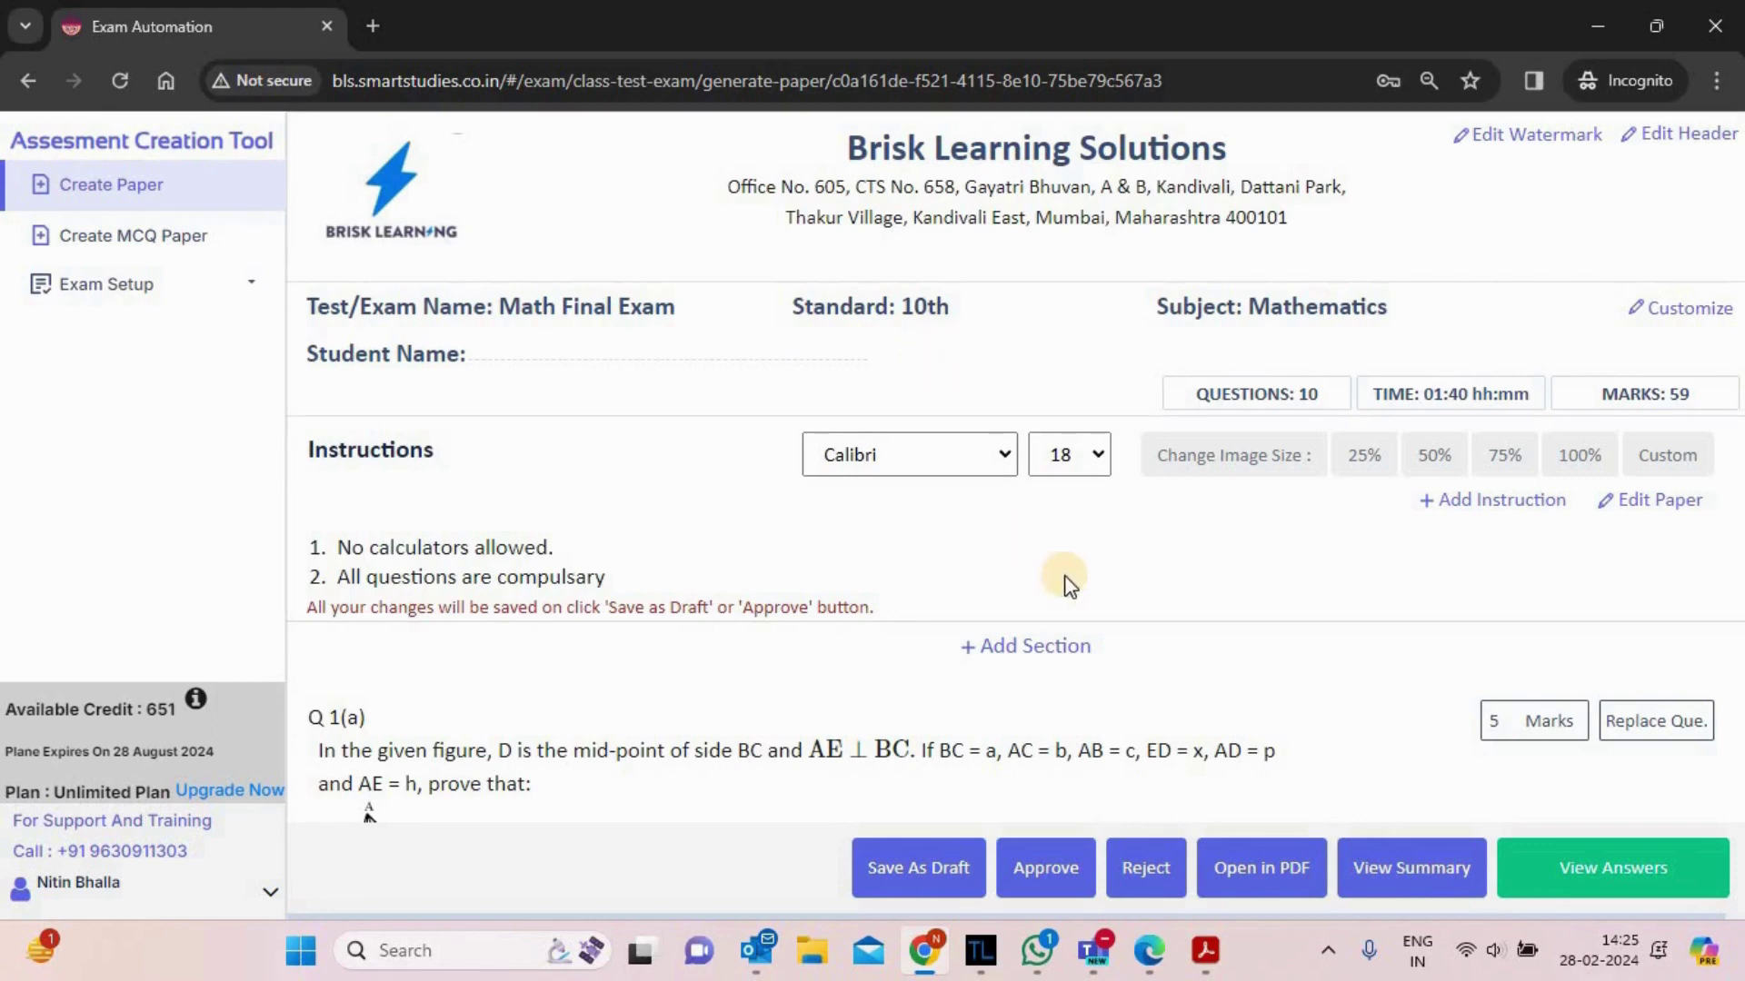
- Set the paper font to Verdana, keep size 18, and review the restyled paper
click(995, 455)
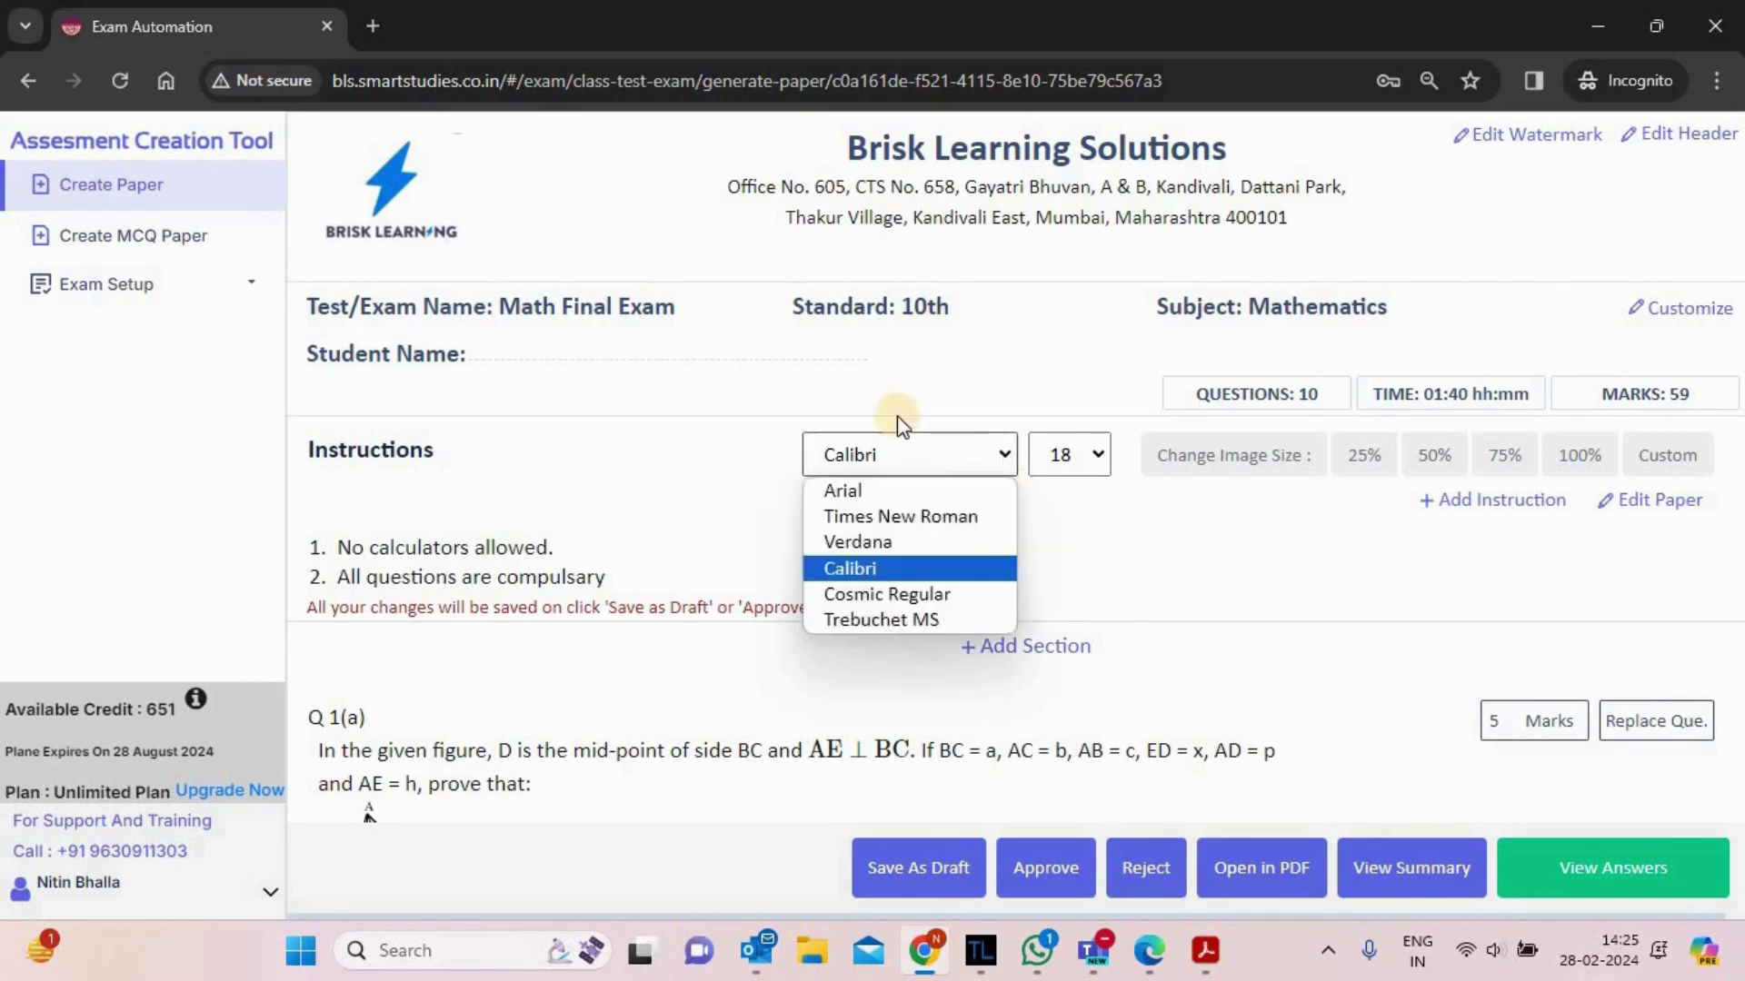
click(887, 541)
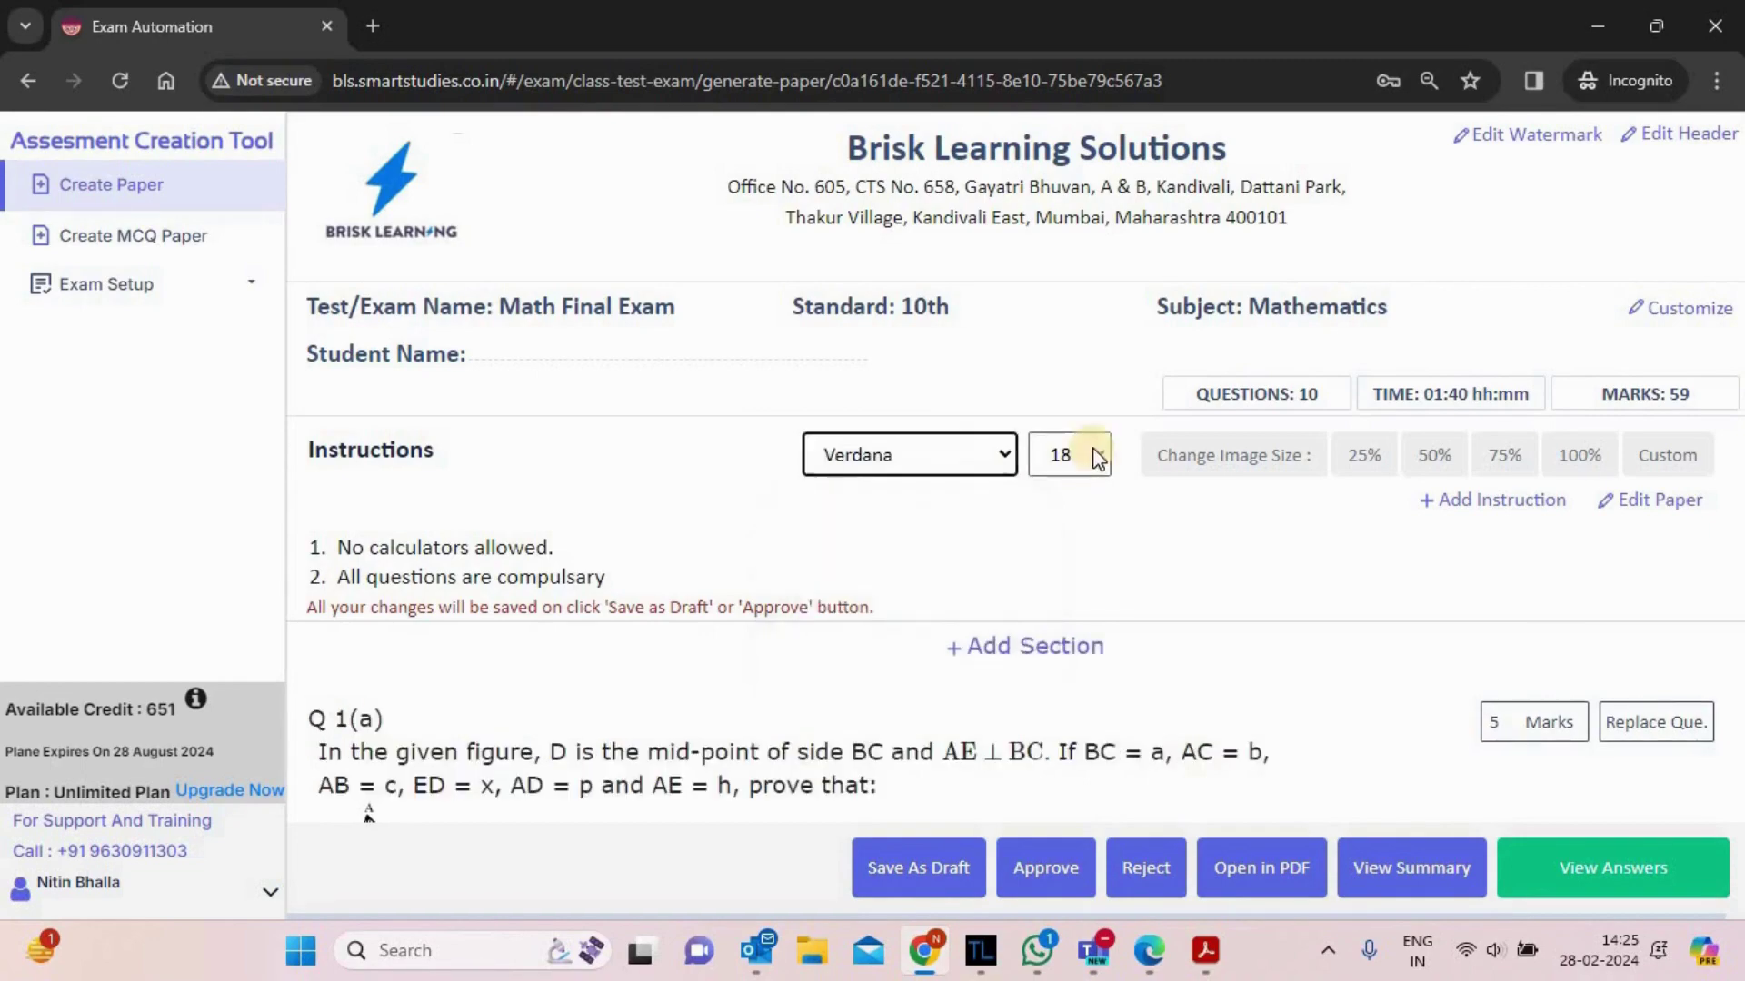
click(1089, 455)
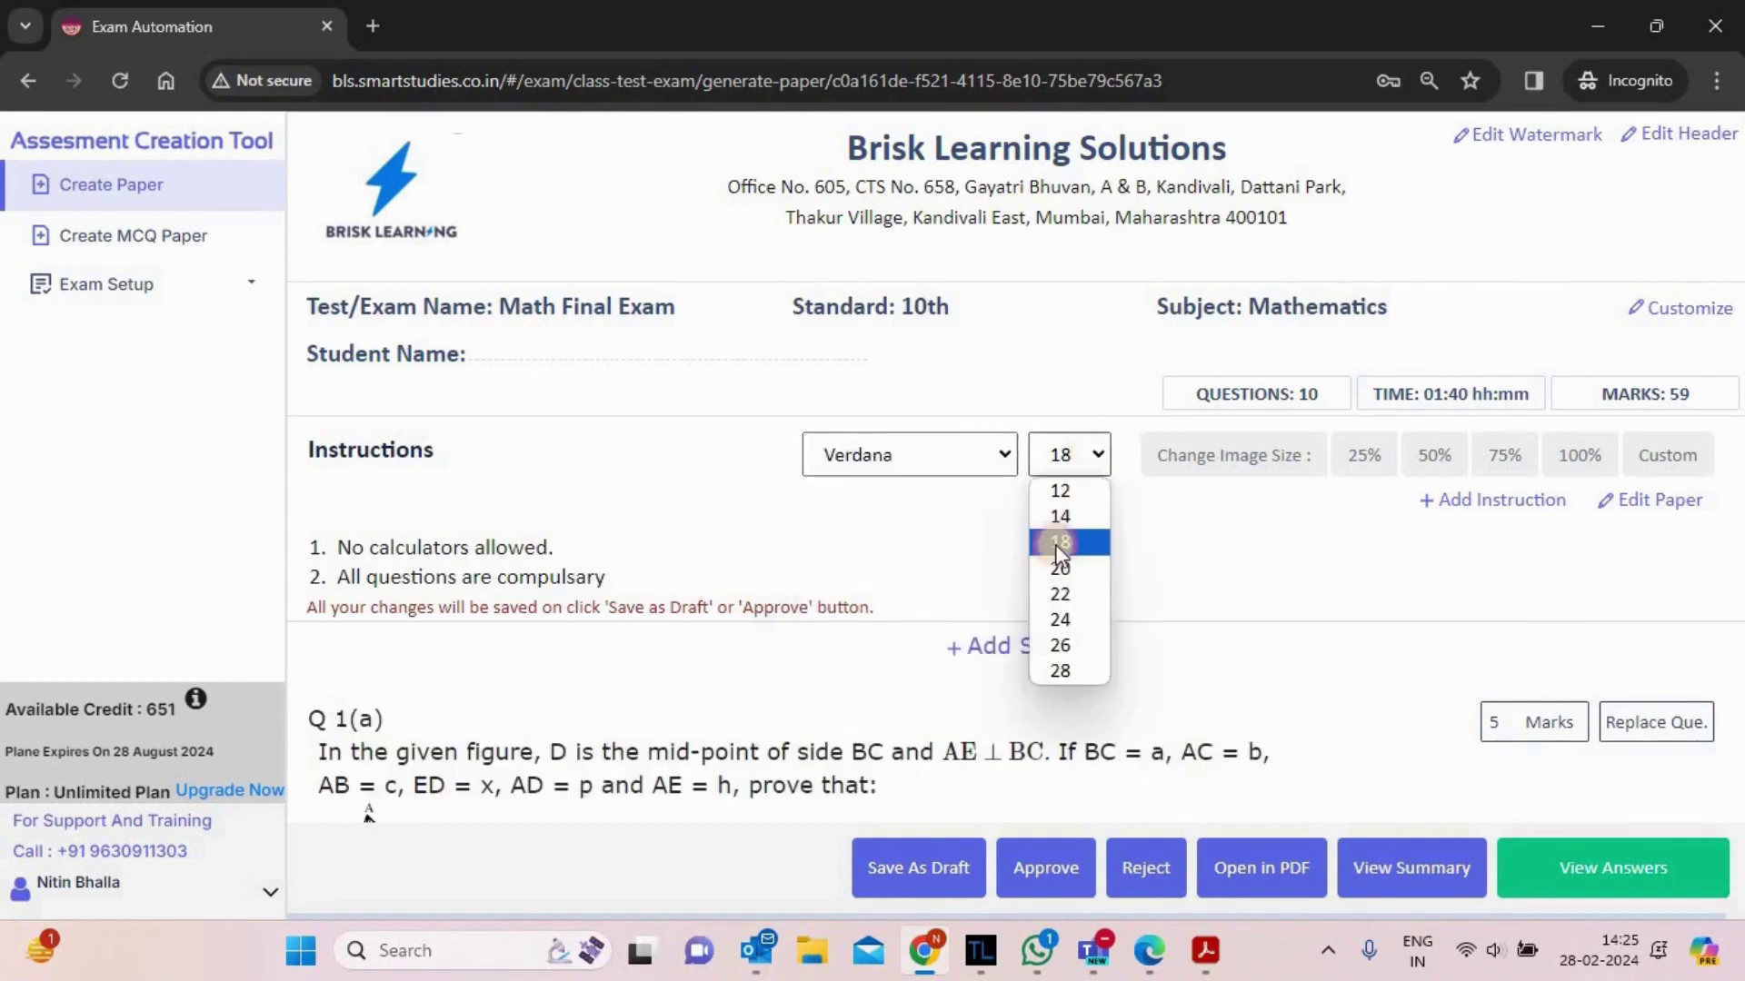
click(1191, 581)
scroll(1192, 581, down, 20)
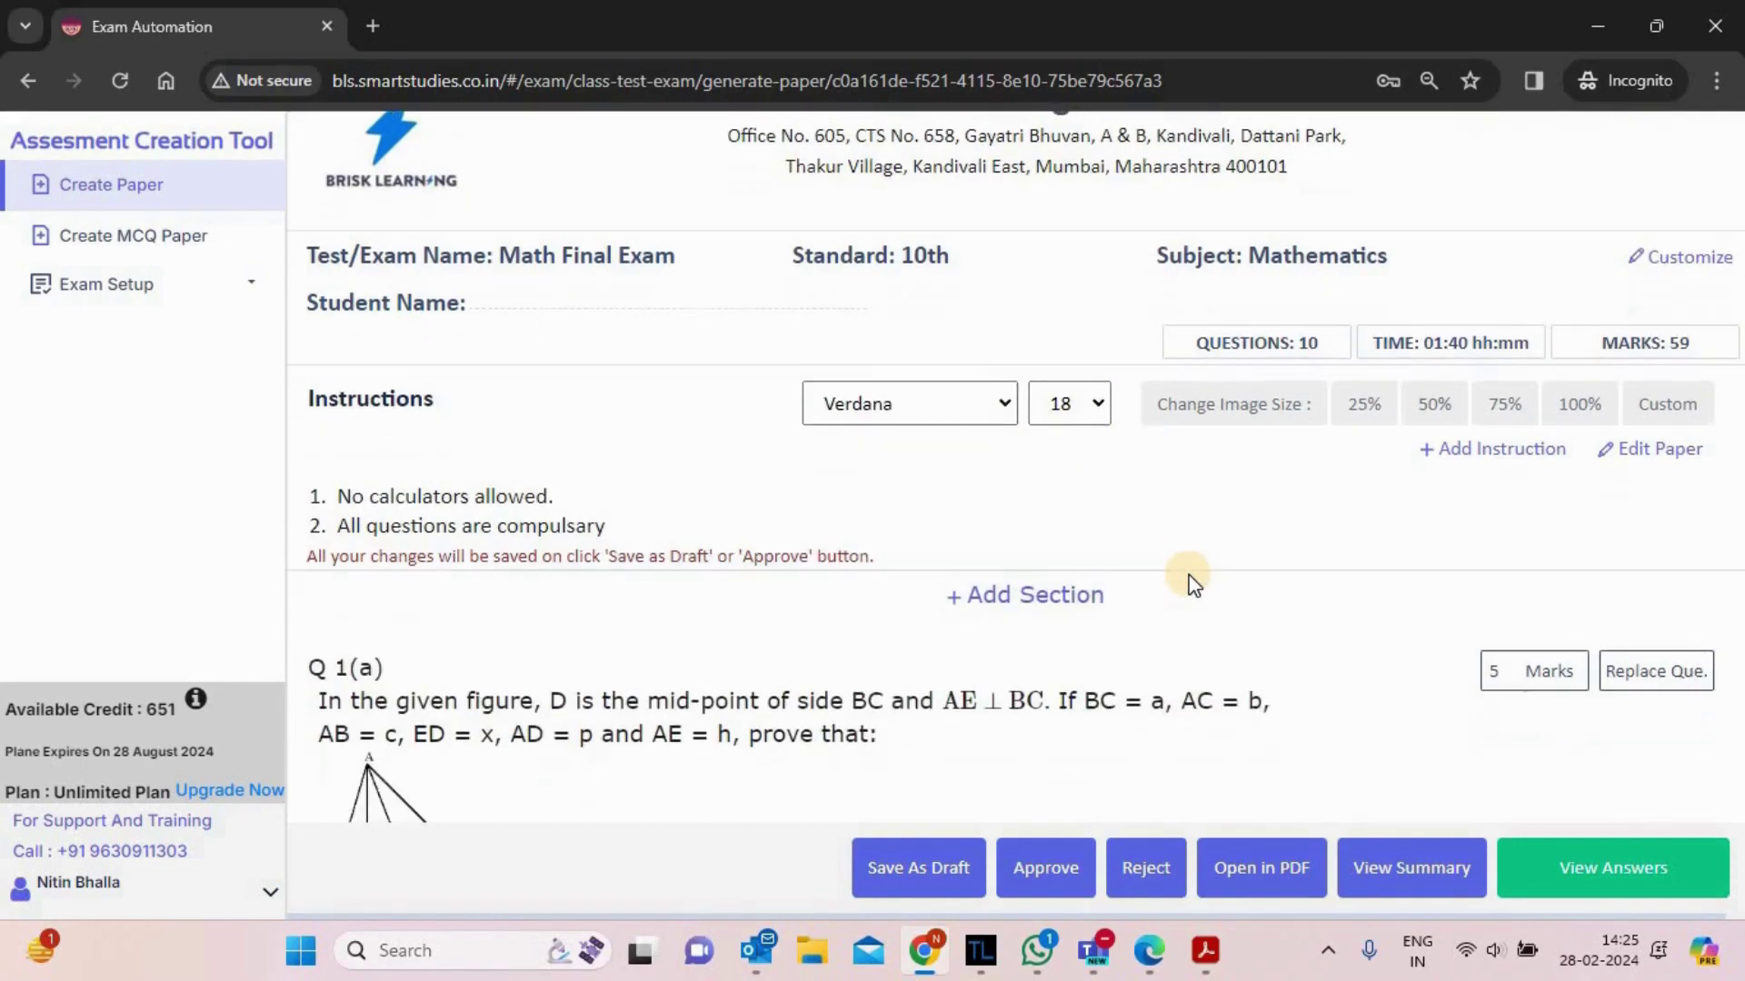
scroll(1191, 581, down, 2)
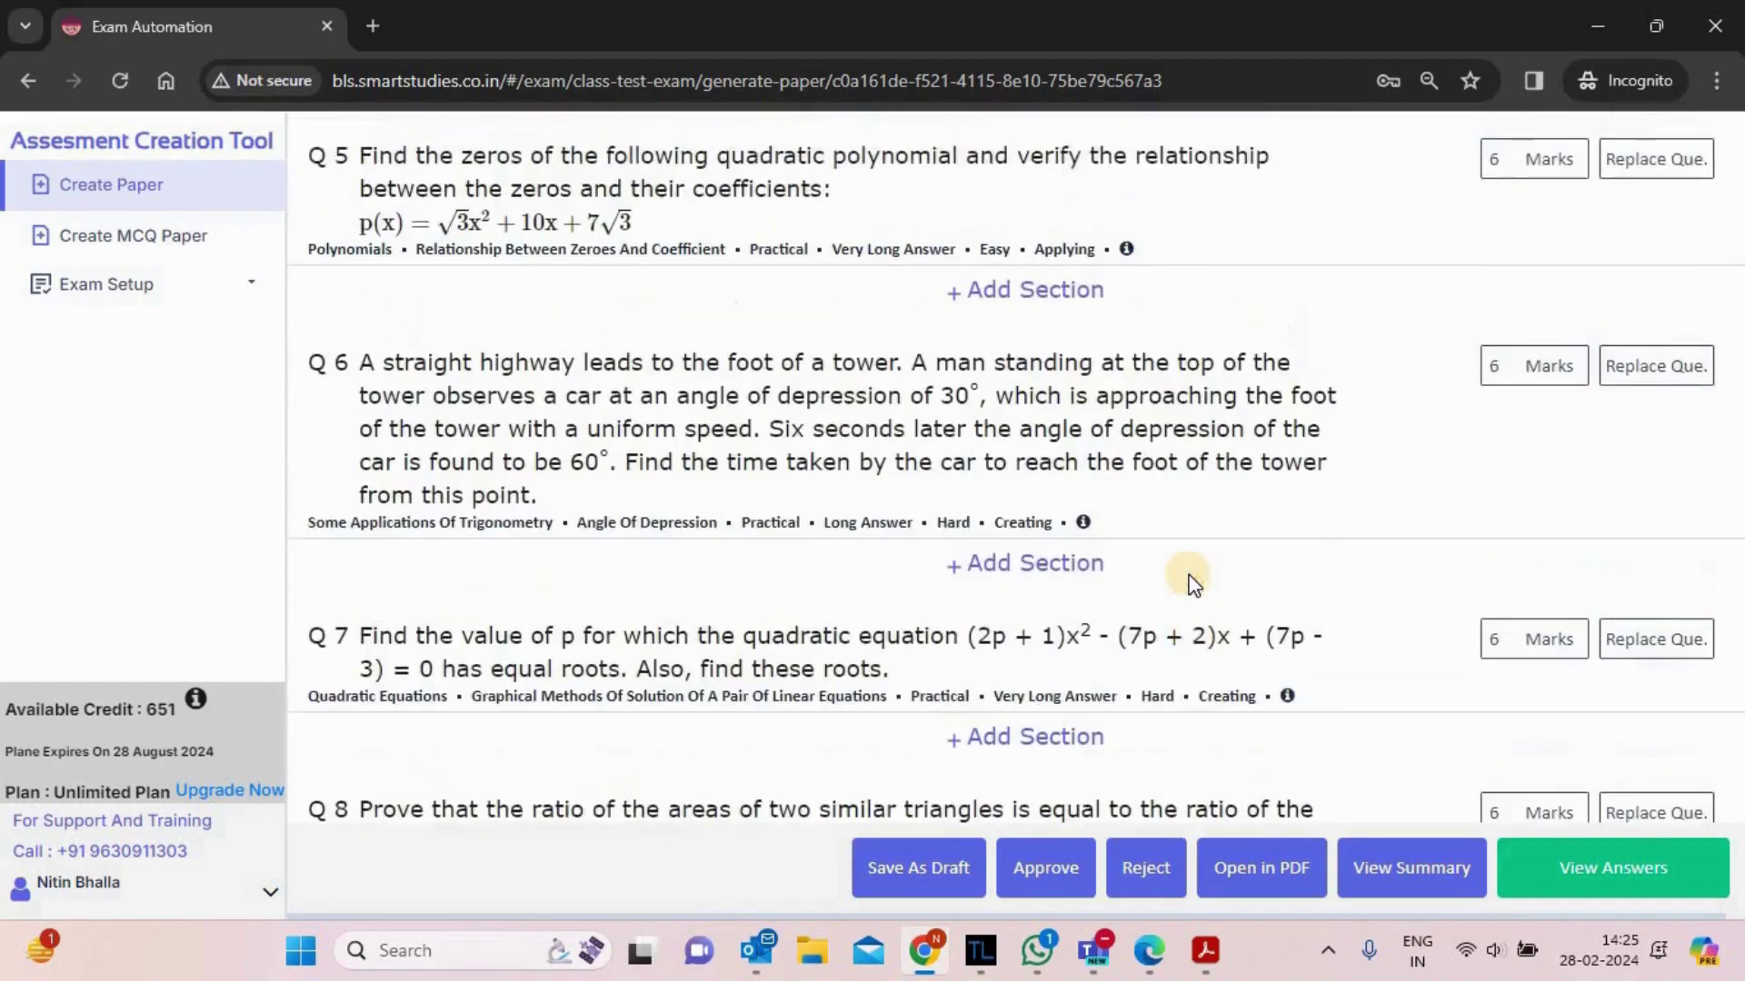
scroll(1191, 581, up, 15)
scroll(1191, 582, up, 1)
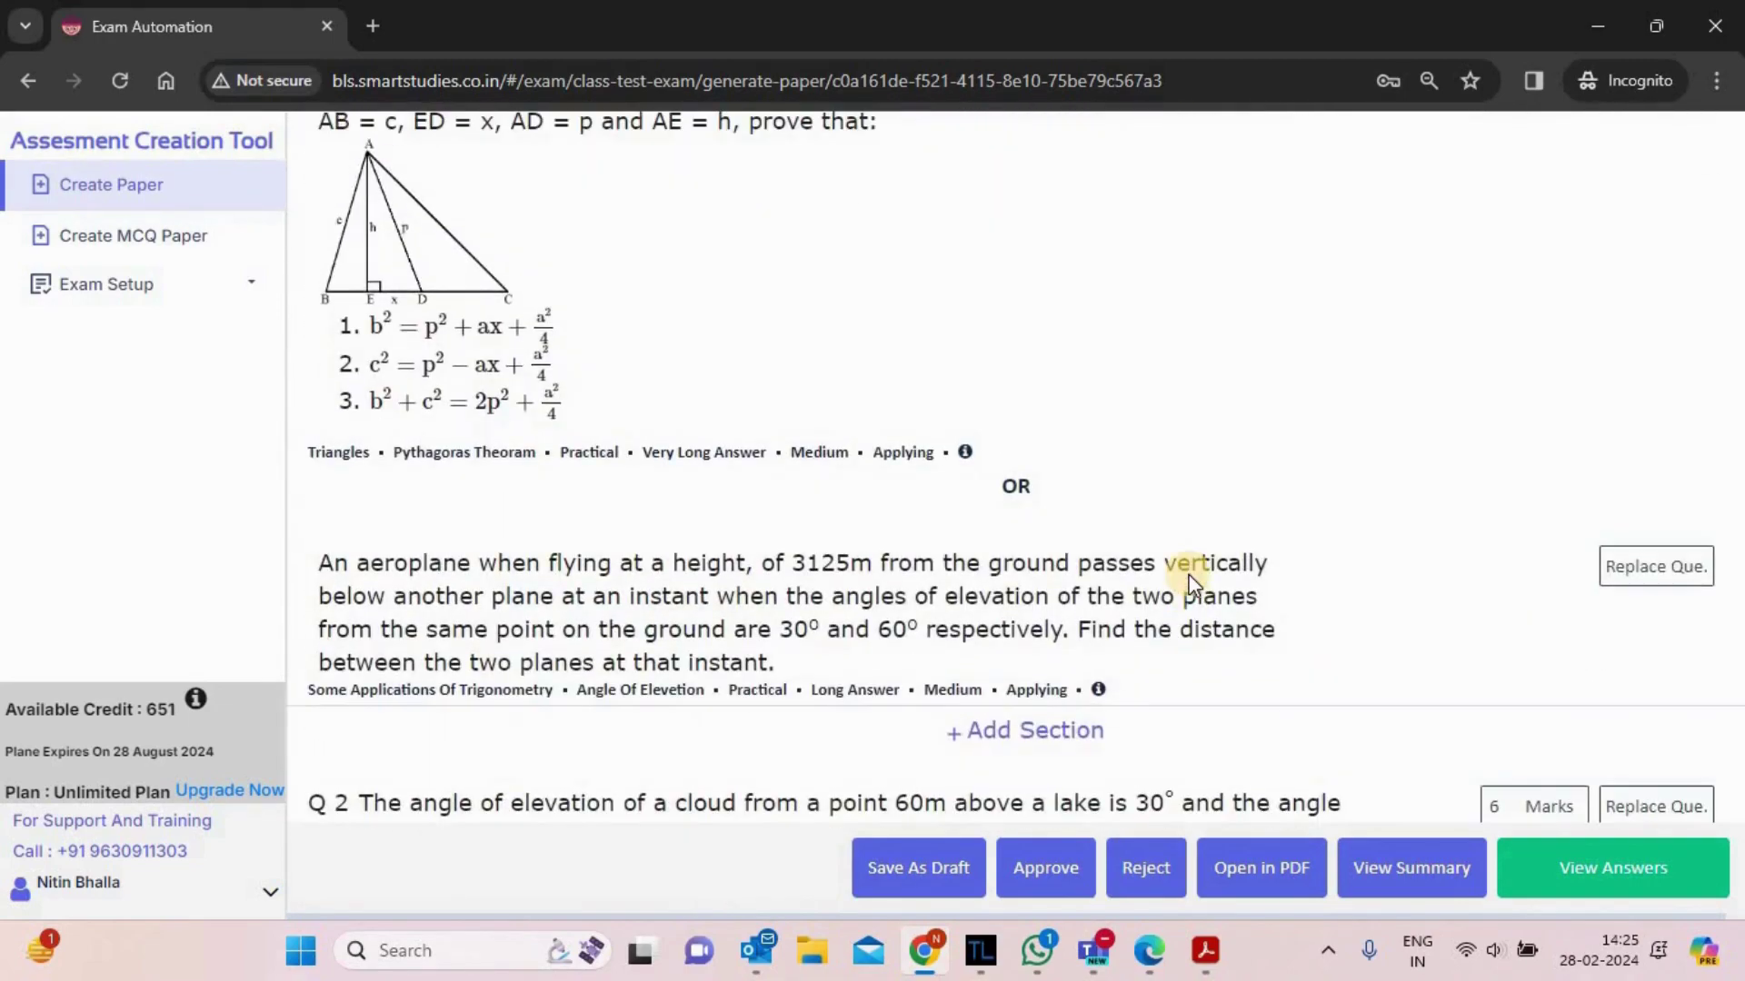
scroll(1191, 584, down, 1)
scroll(1191, 585, up, 15)
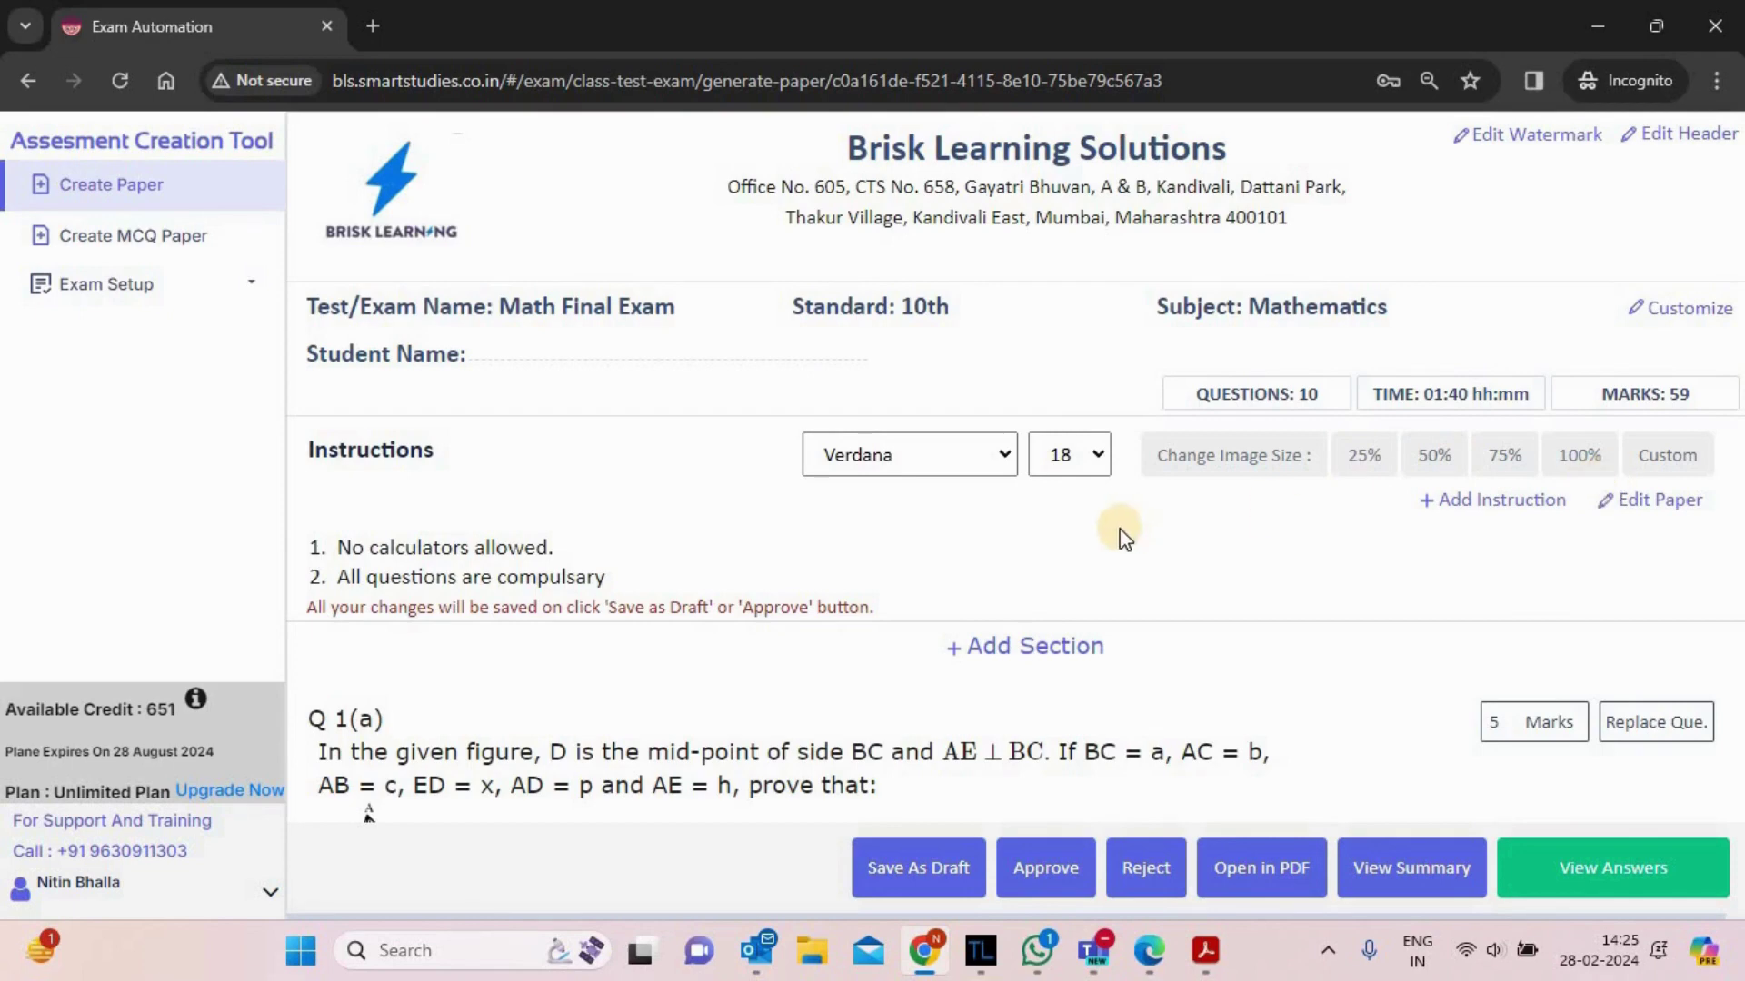
scroll(1120, 536, down, 2)
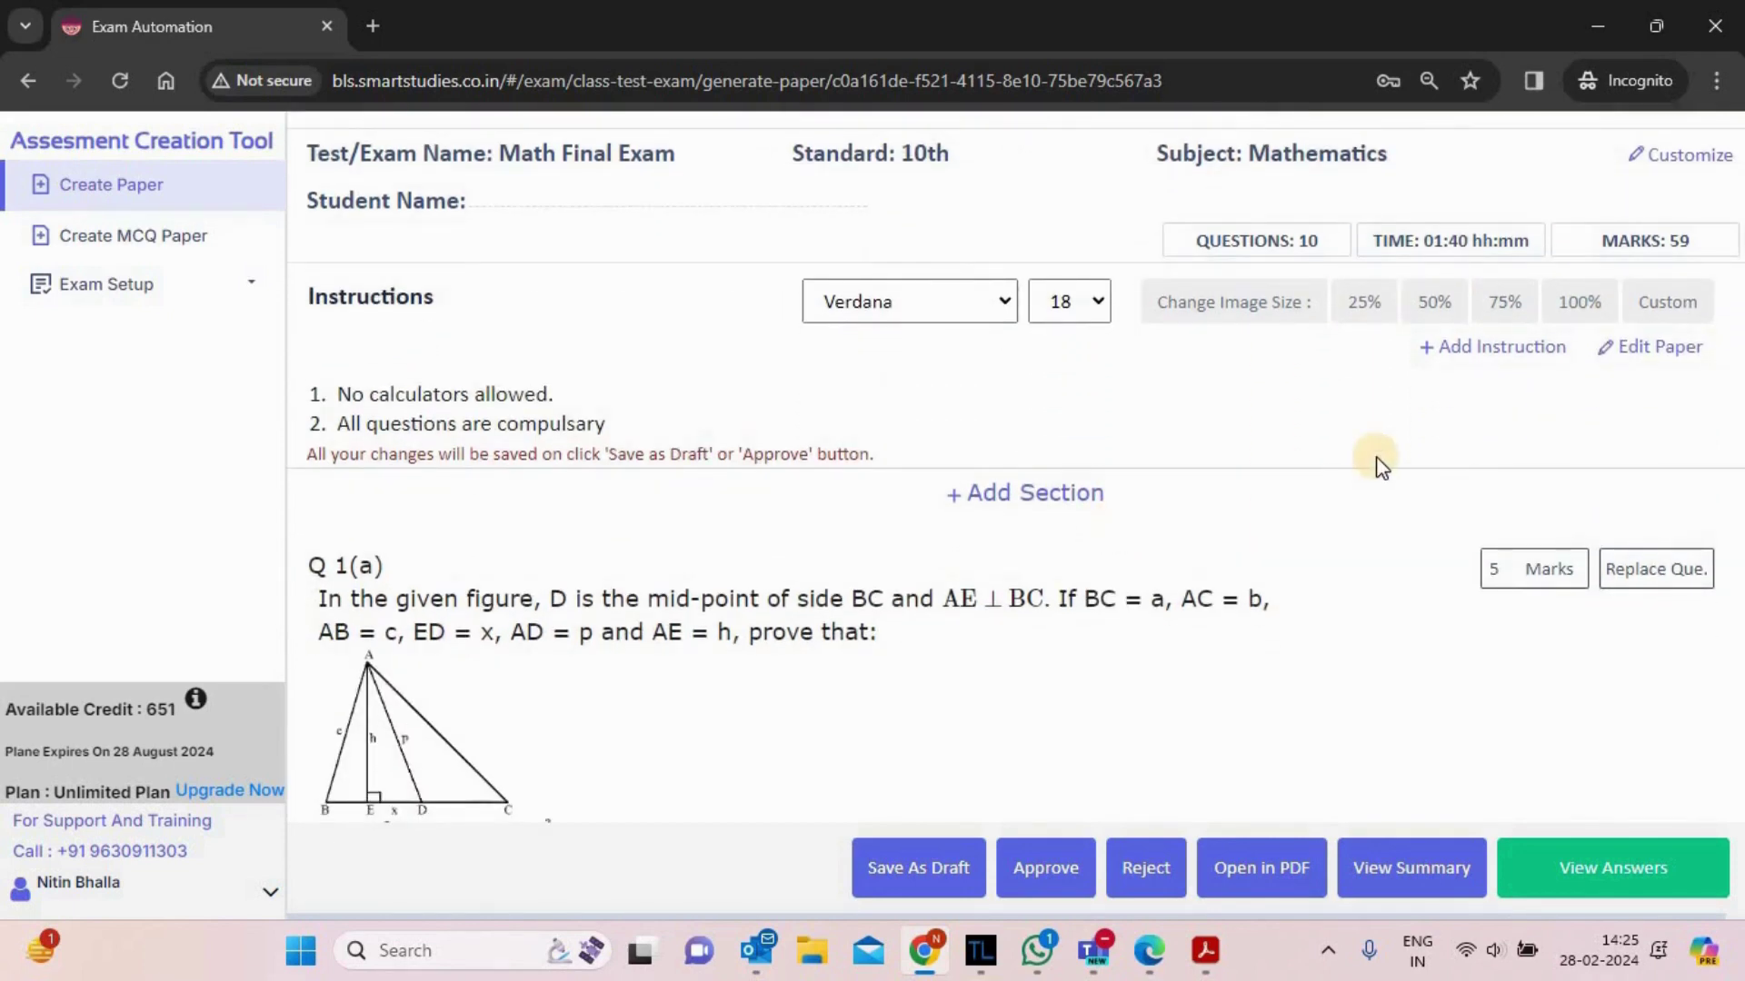
- Add 'All the best.' as the third exam instruction
click(1499, 355)
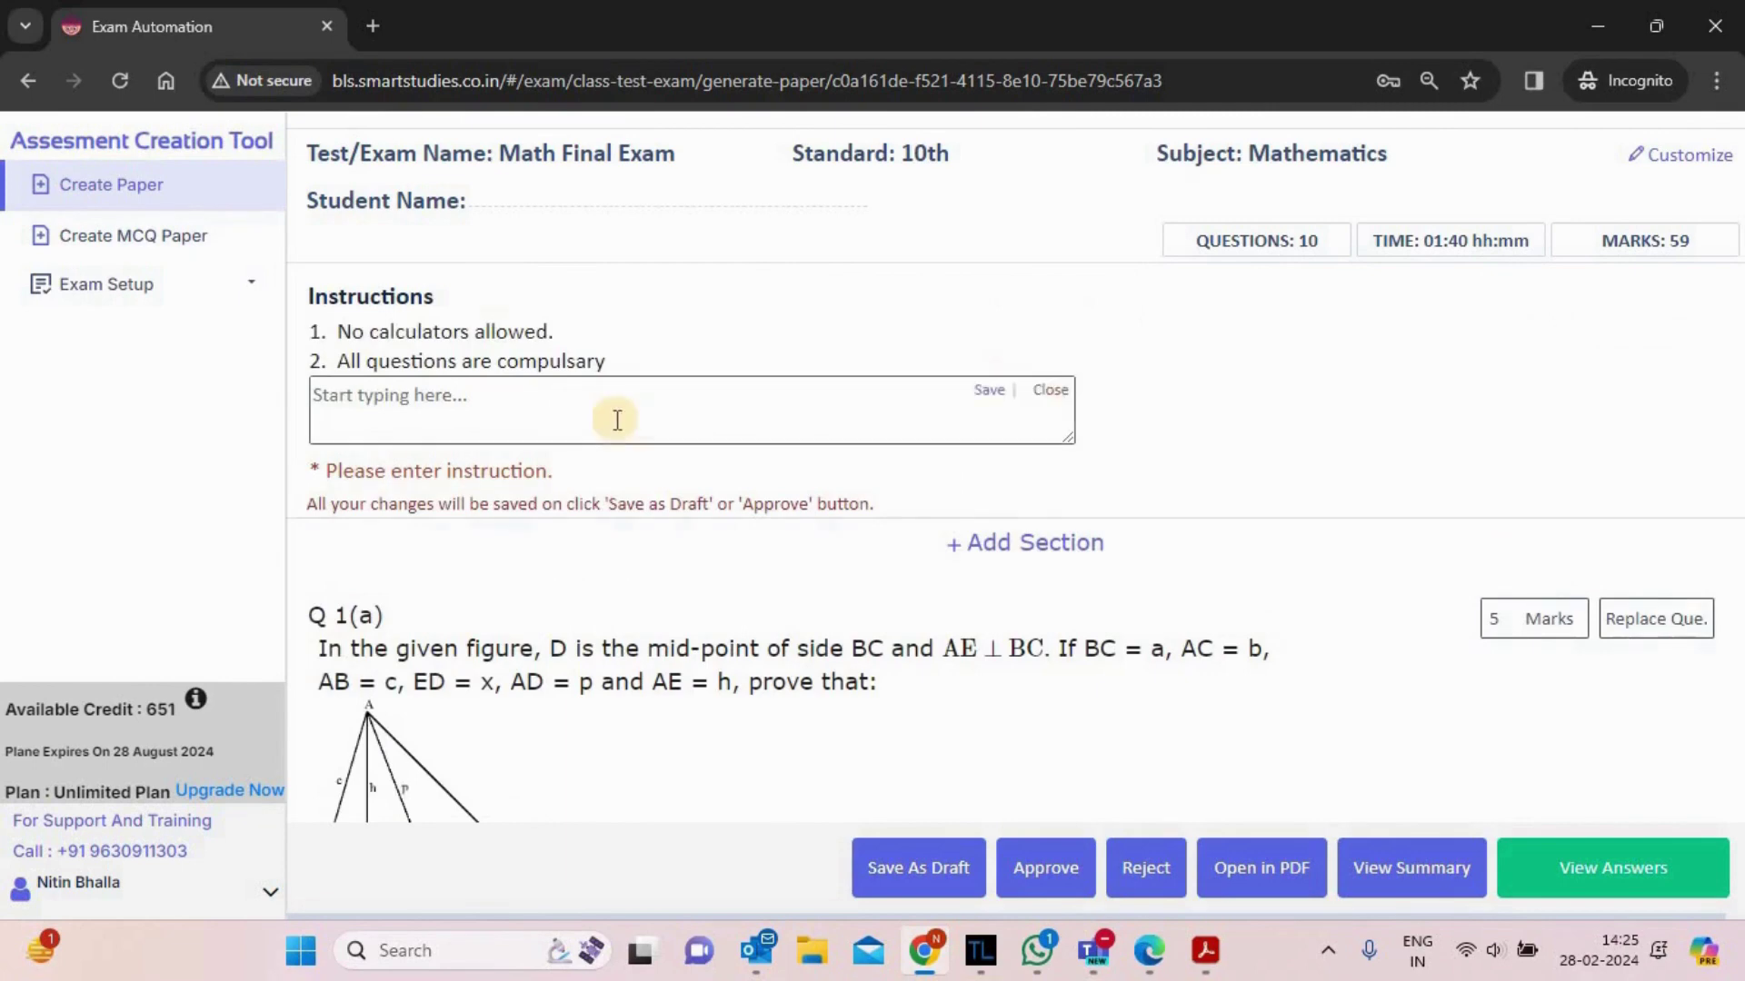
click(555, 414)
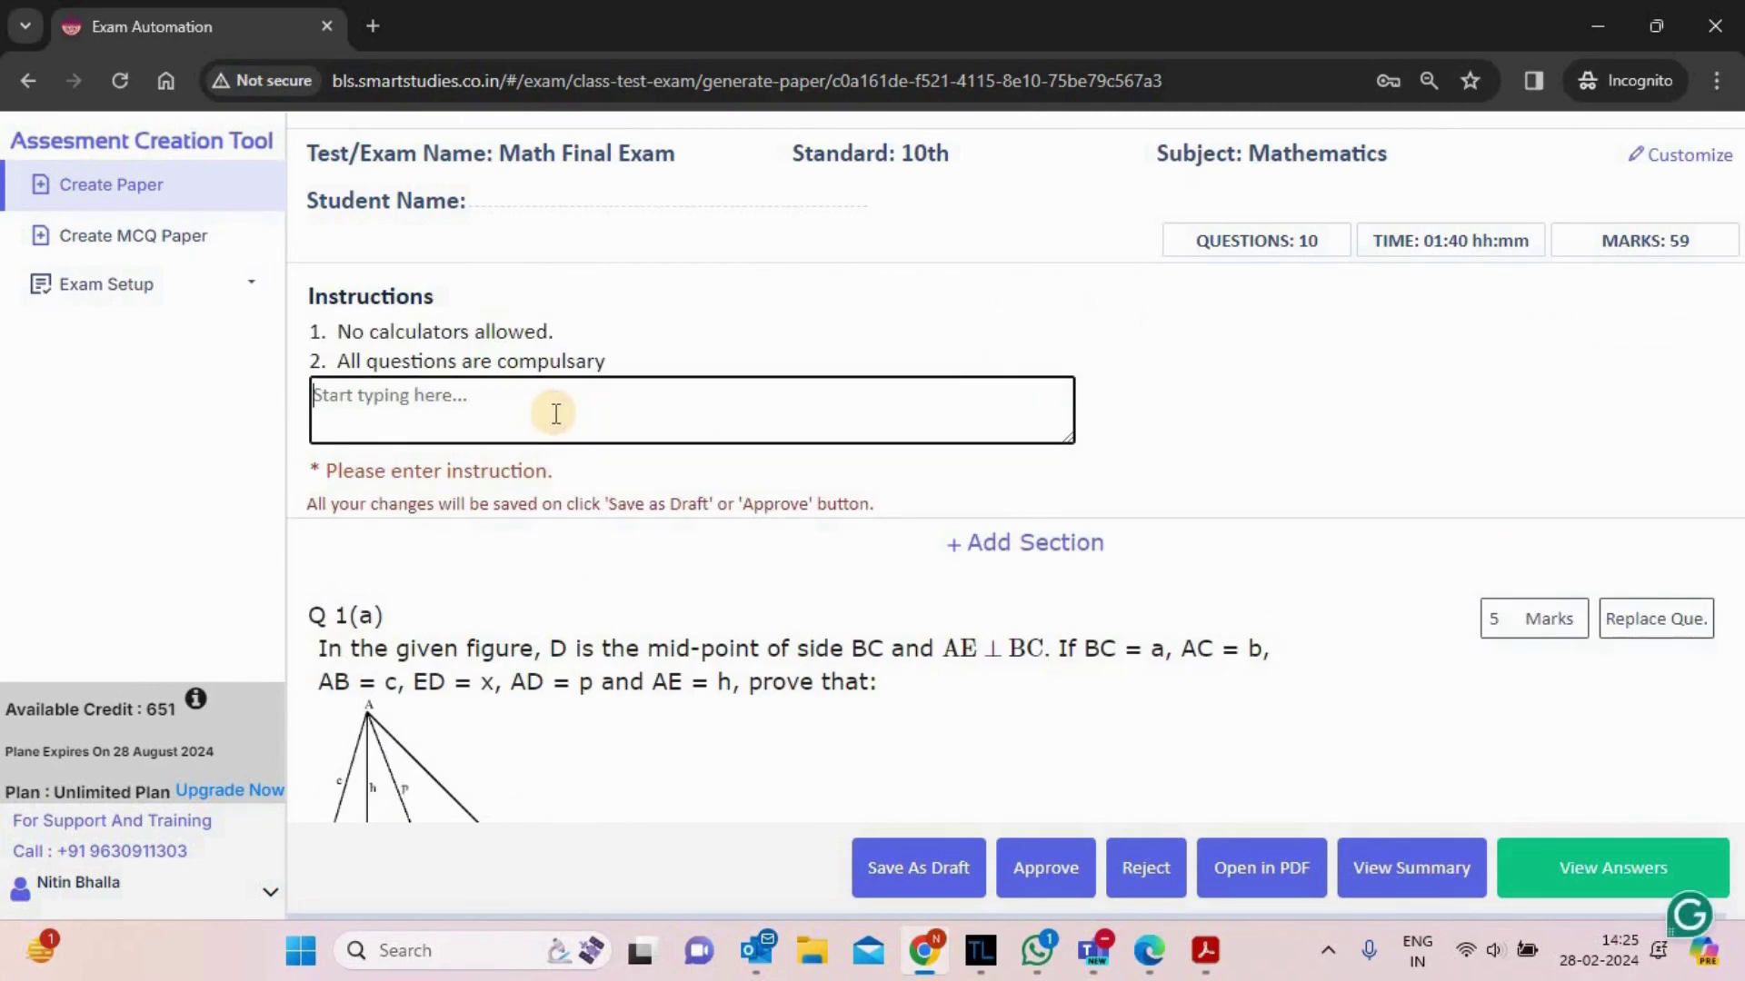
text(All )
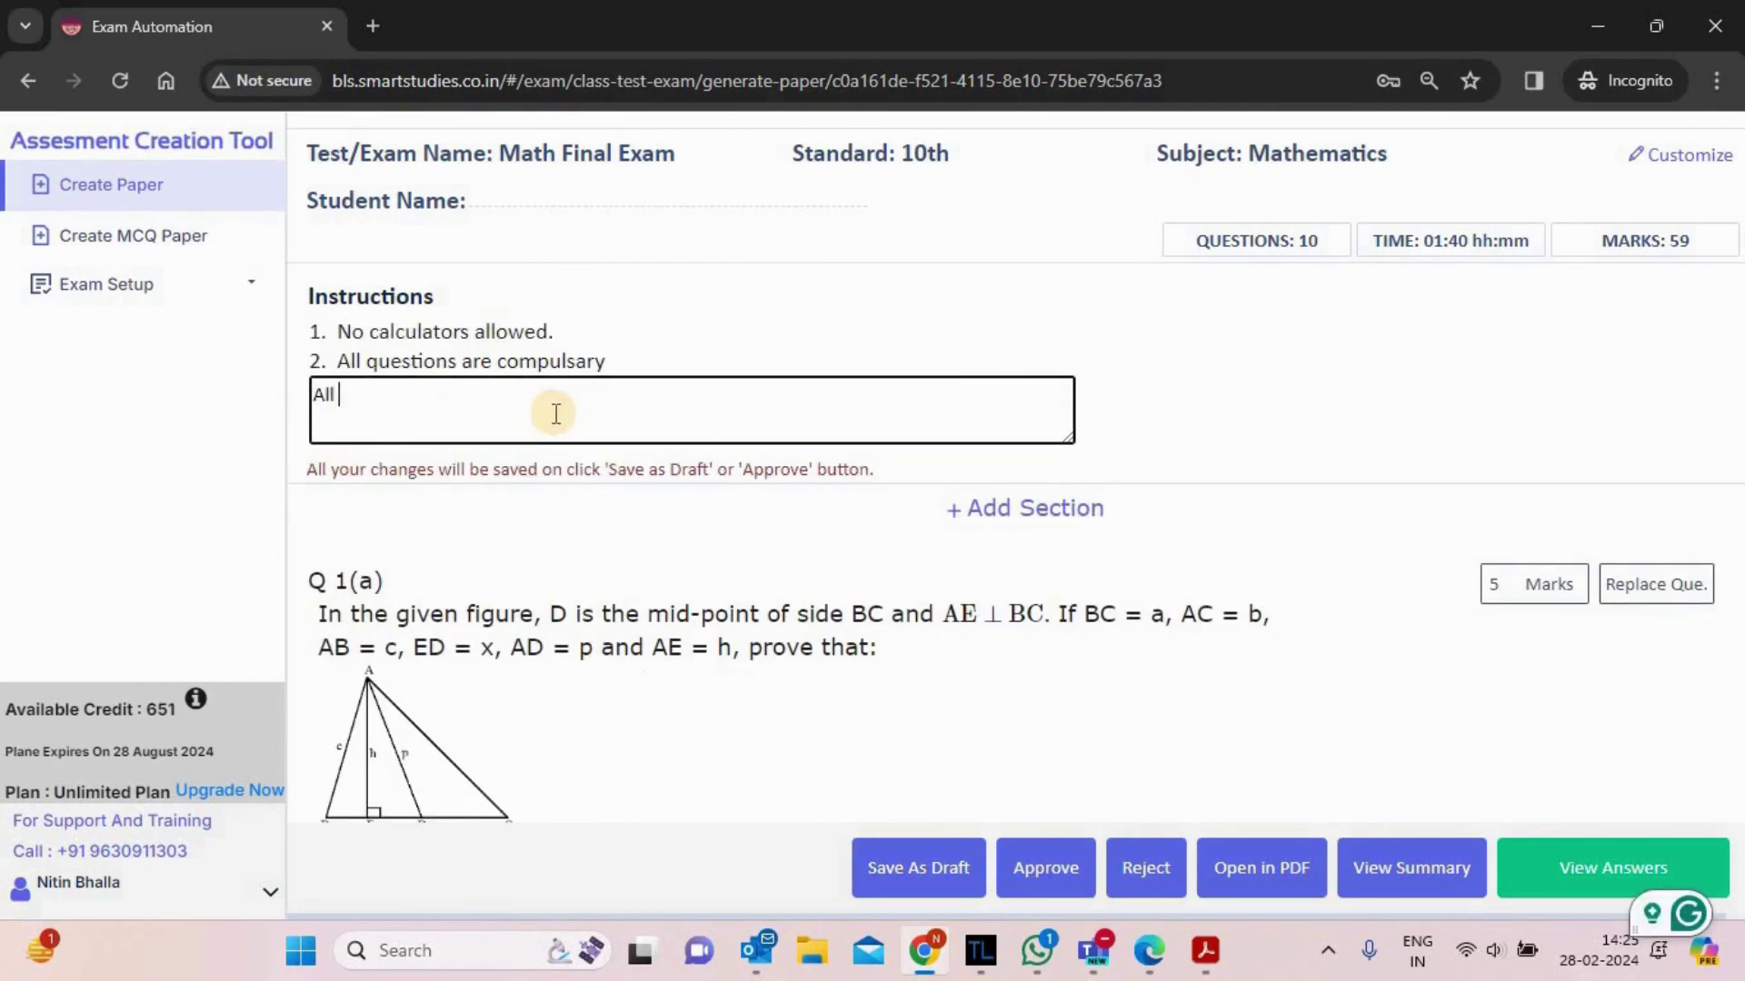
text(the best.)
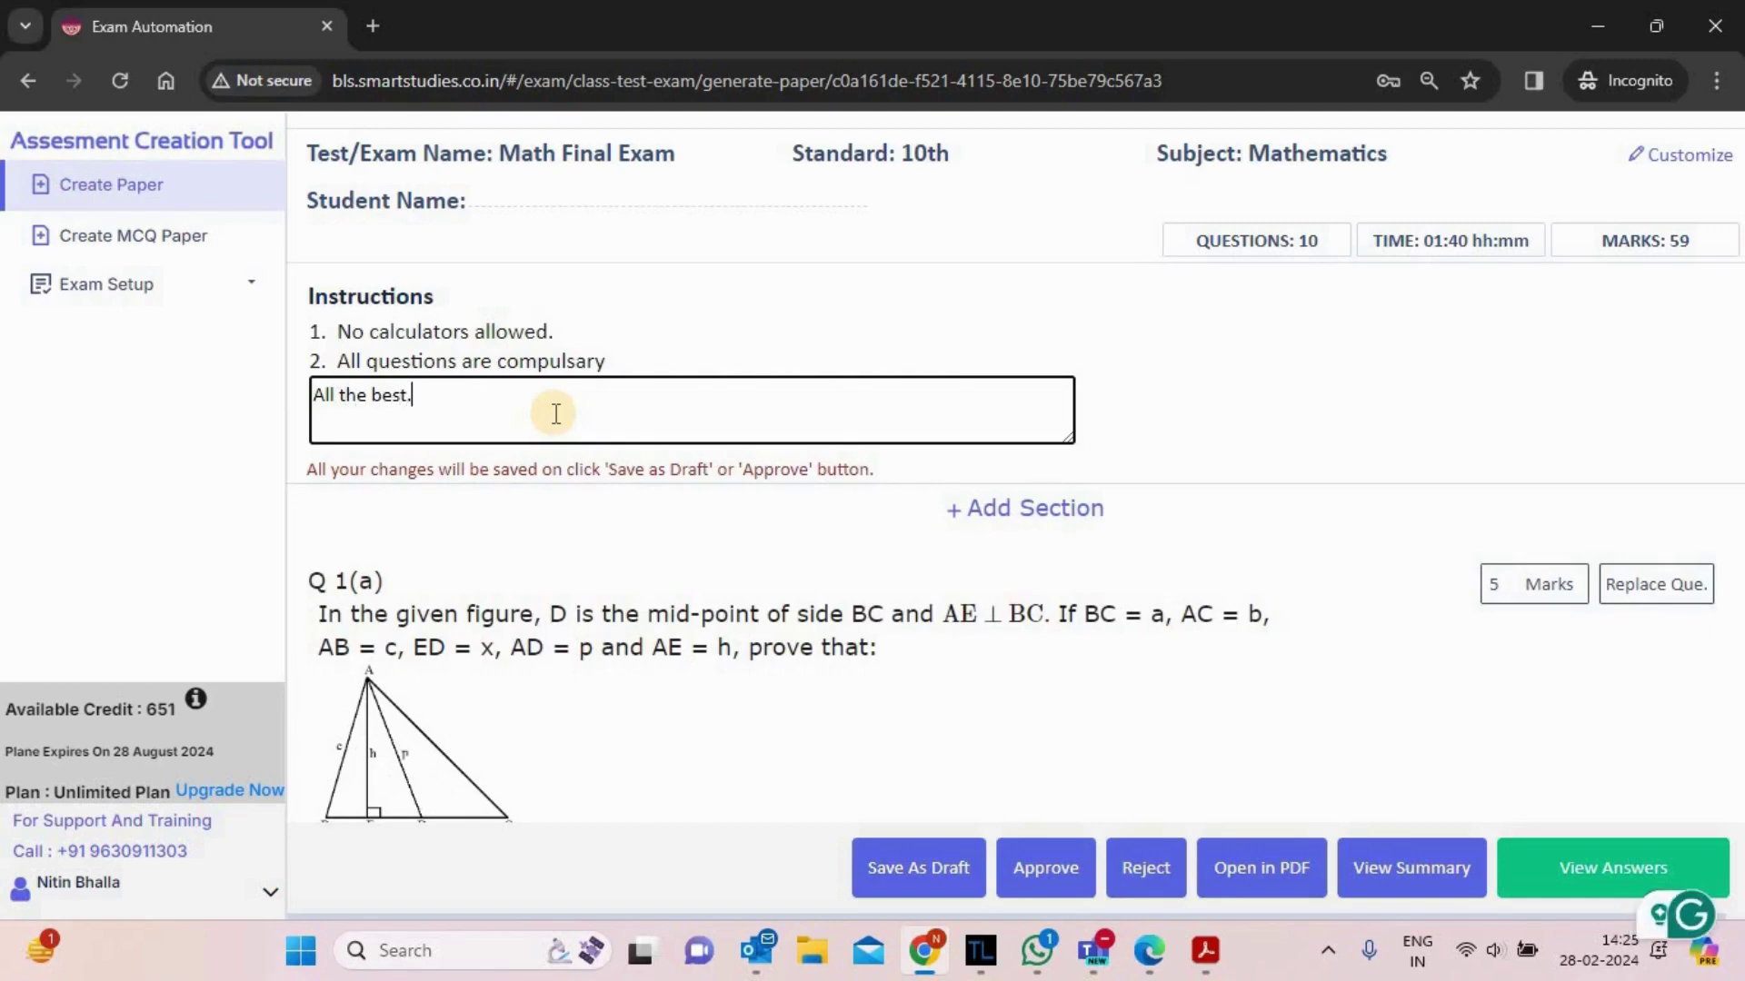
click(986, 391)
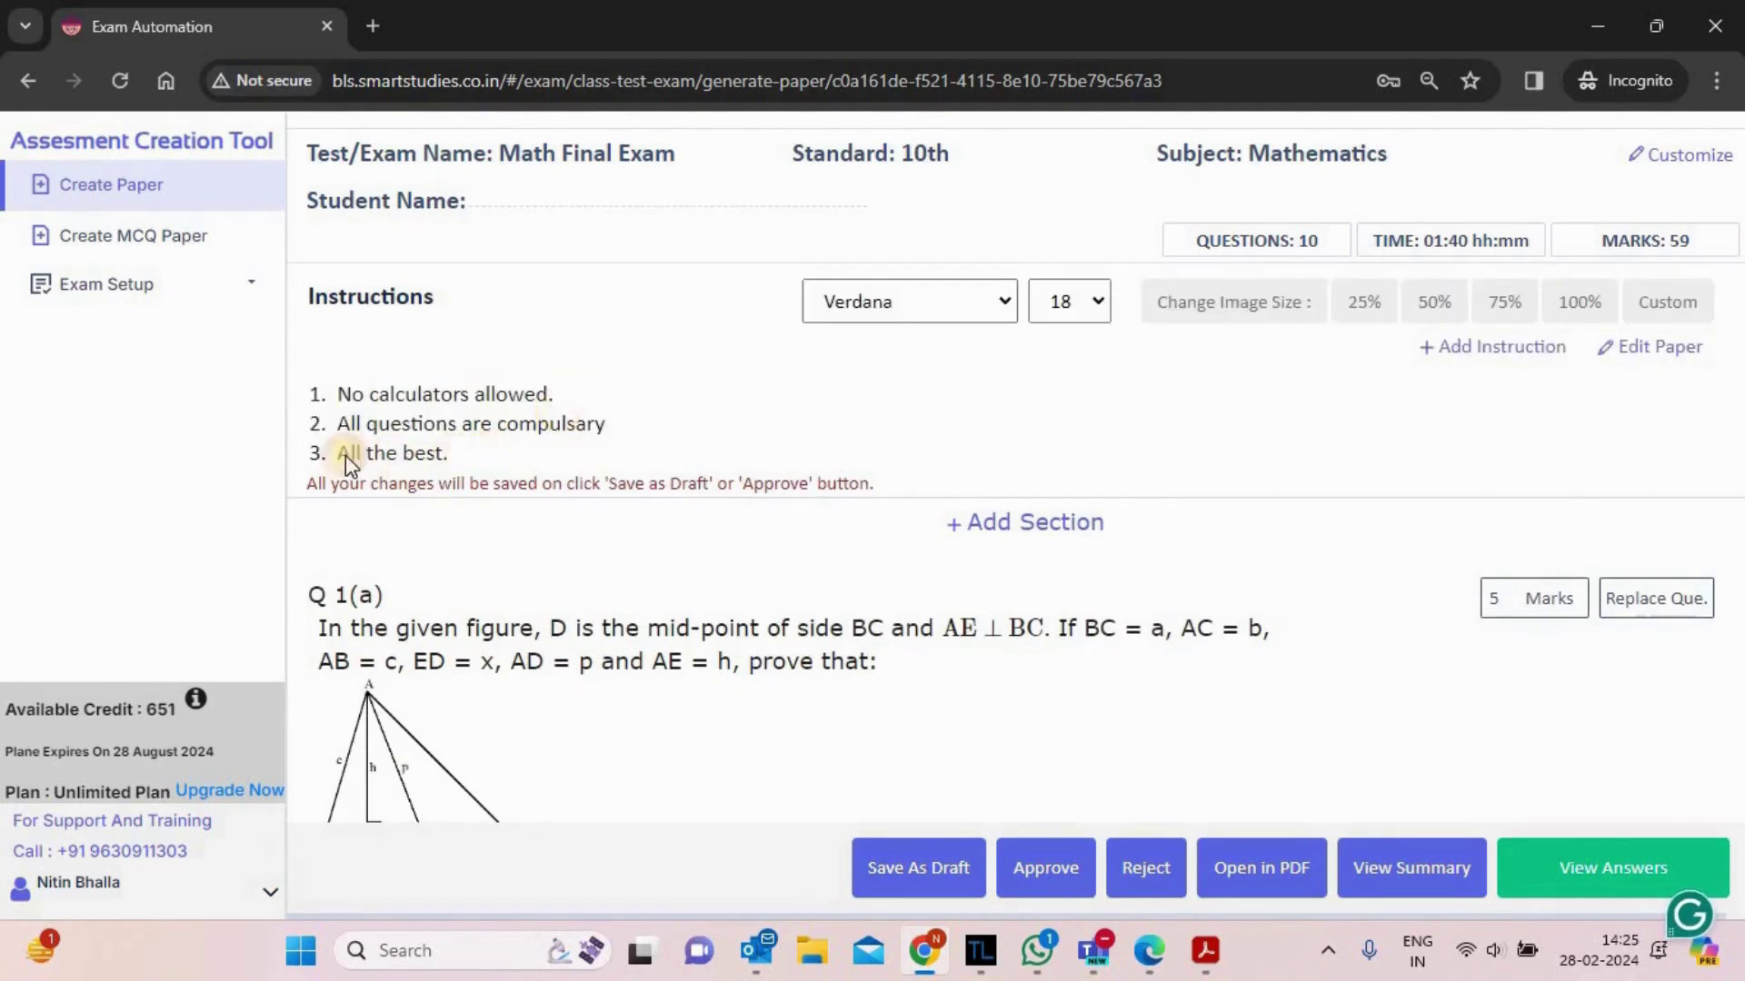
triple_click(345, 455)
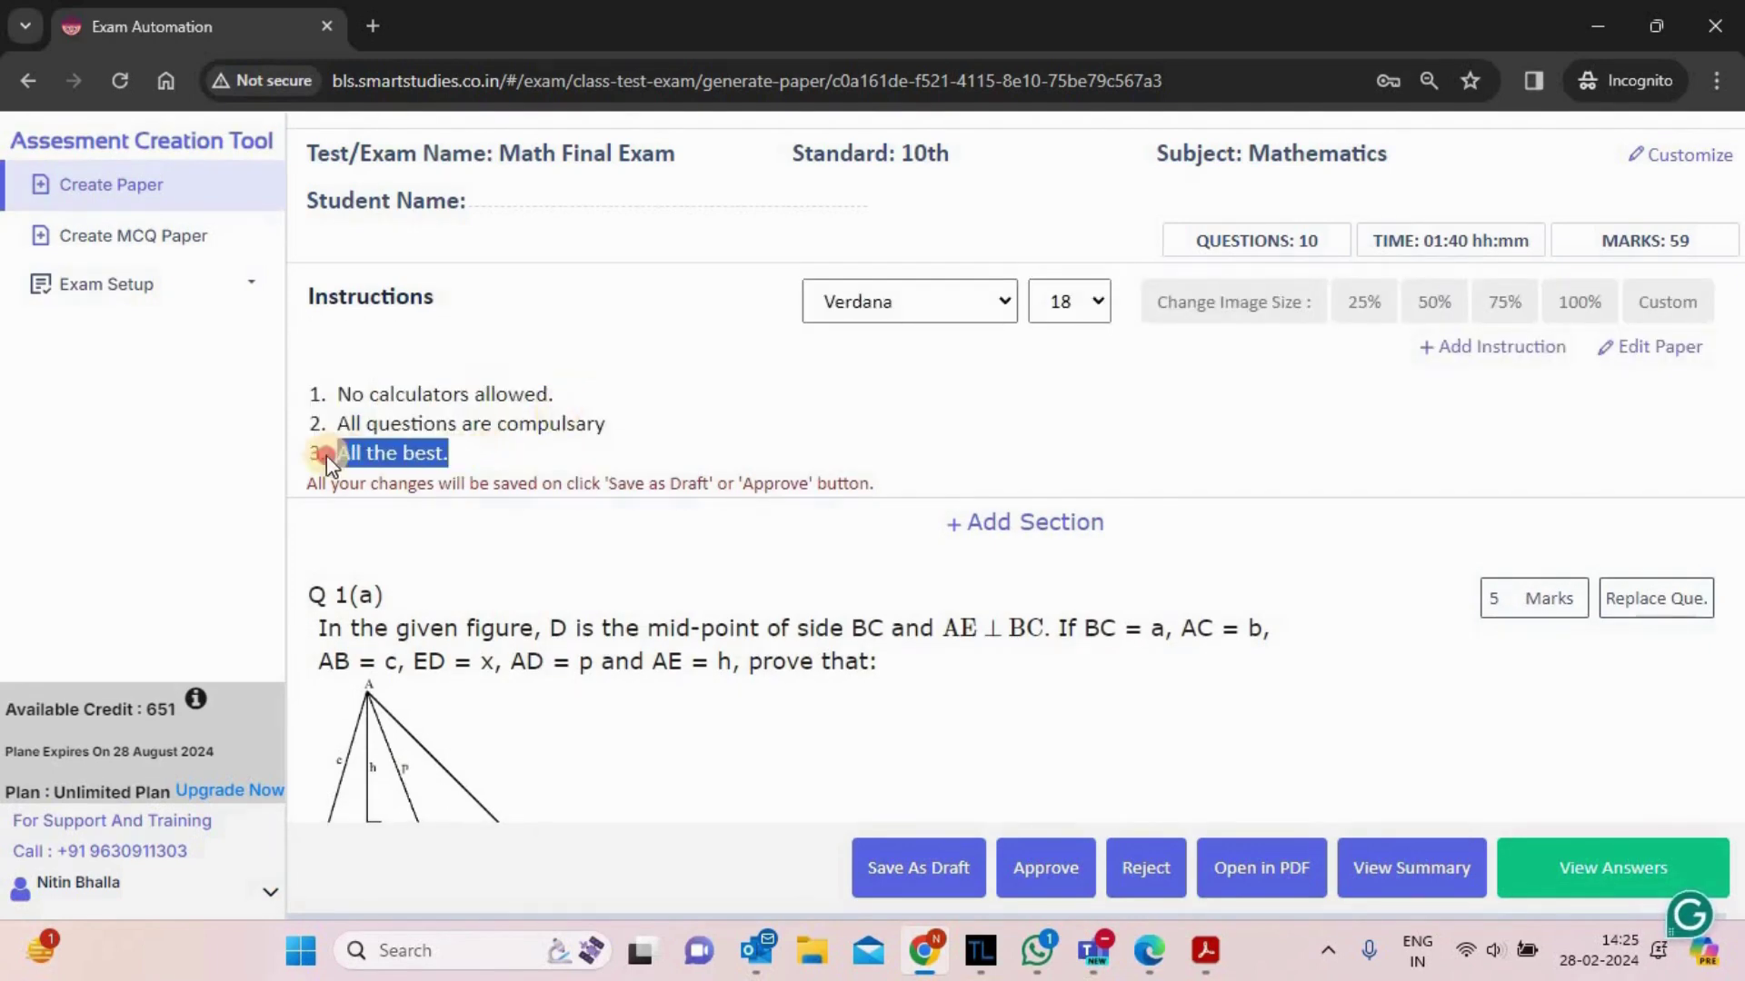
click(309, 476)
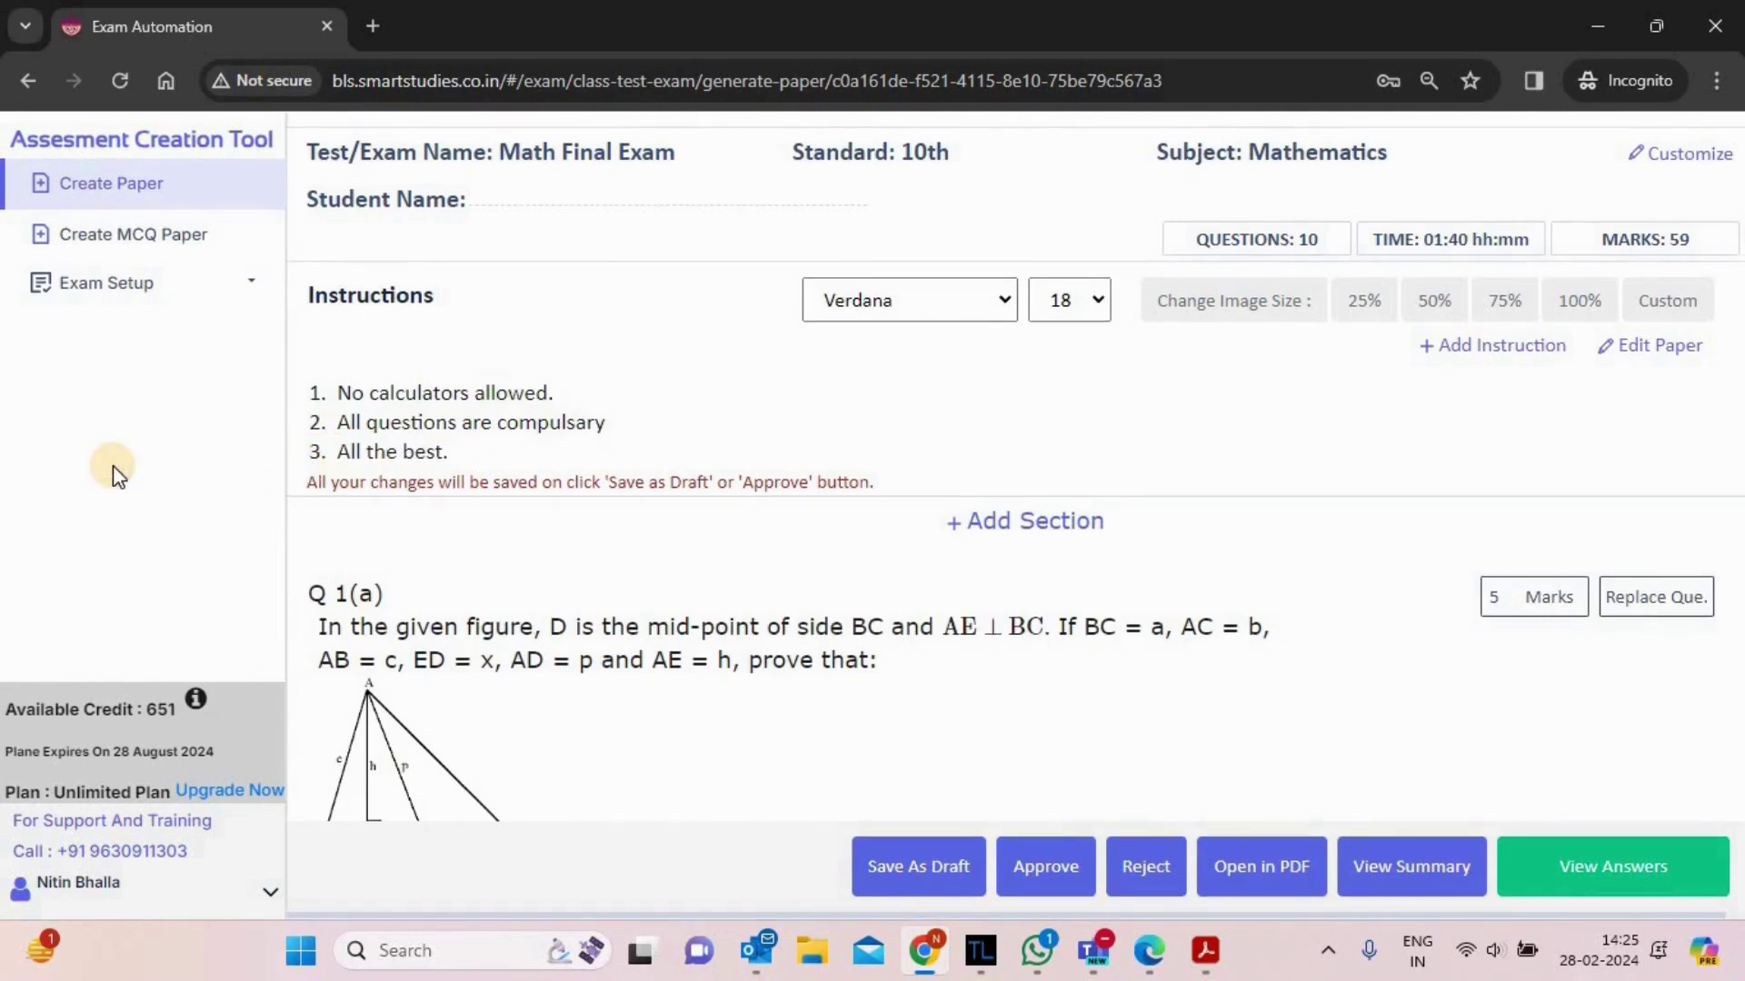
scroll(557, 568, down, 3)
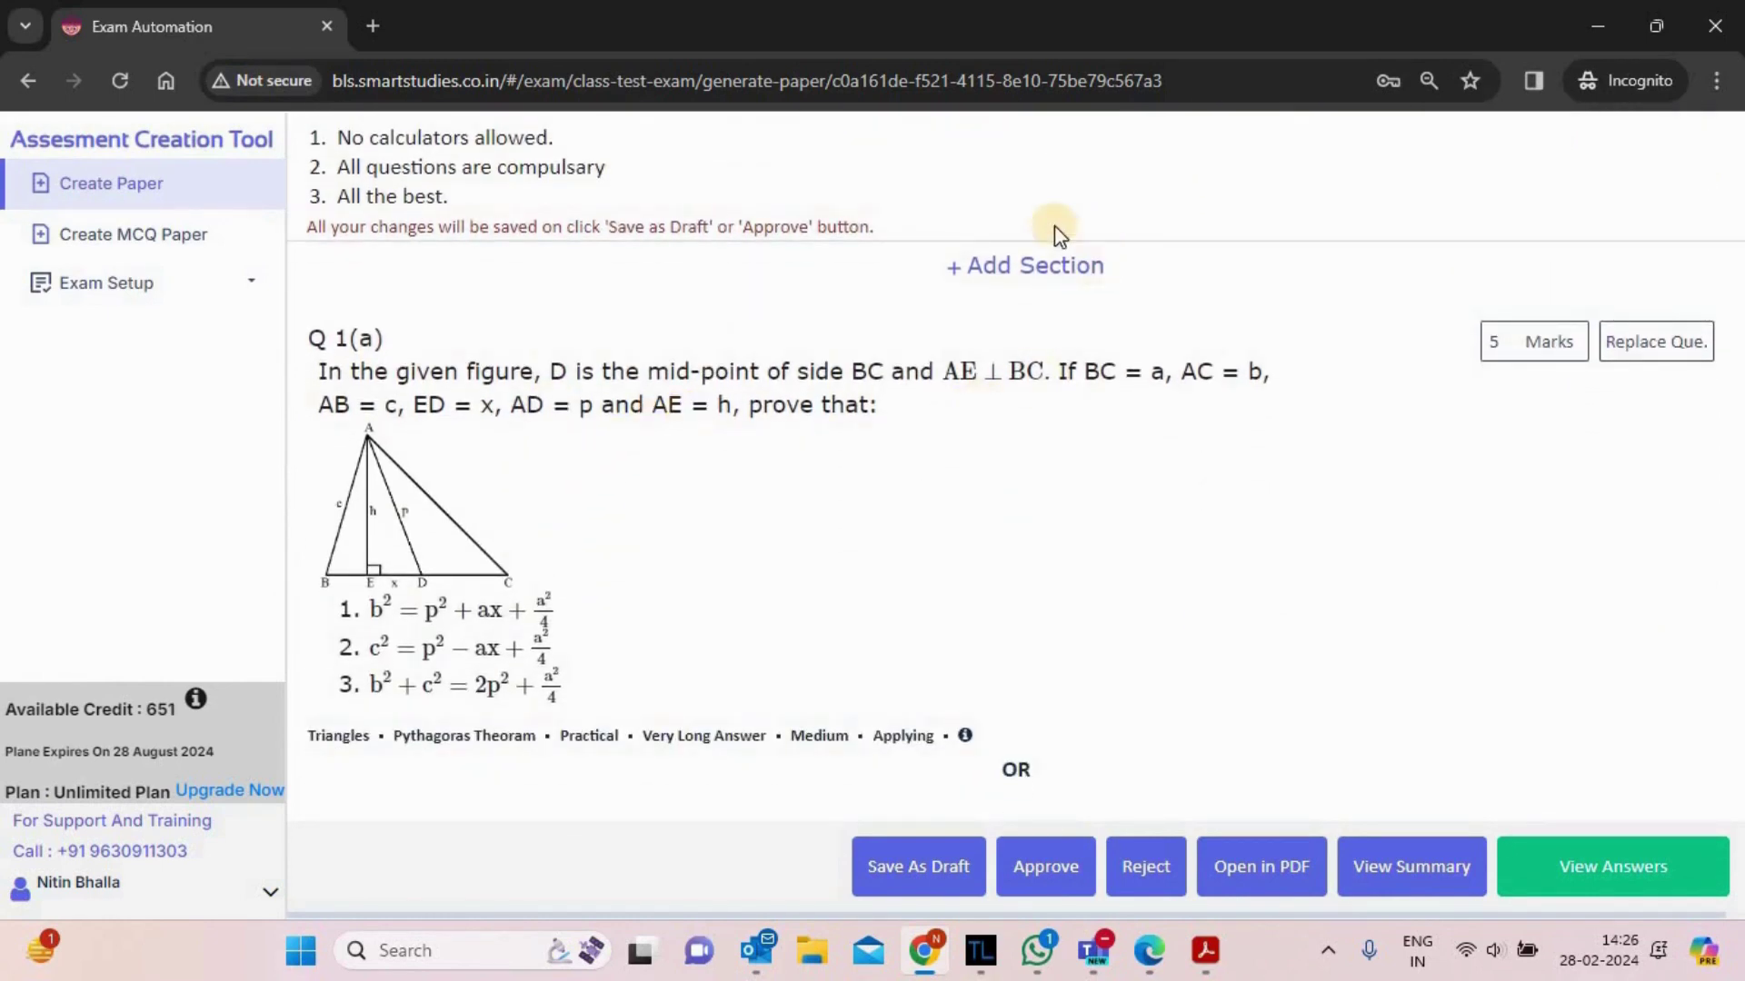
- Insert a 'Section A' heading above question 1(a)
click(1032, 269)
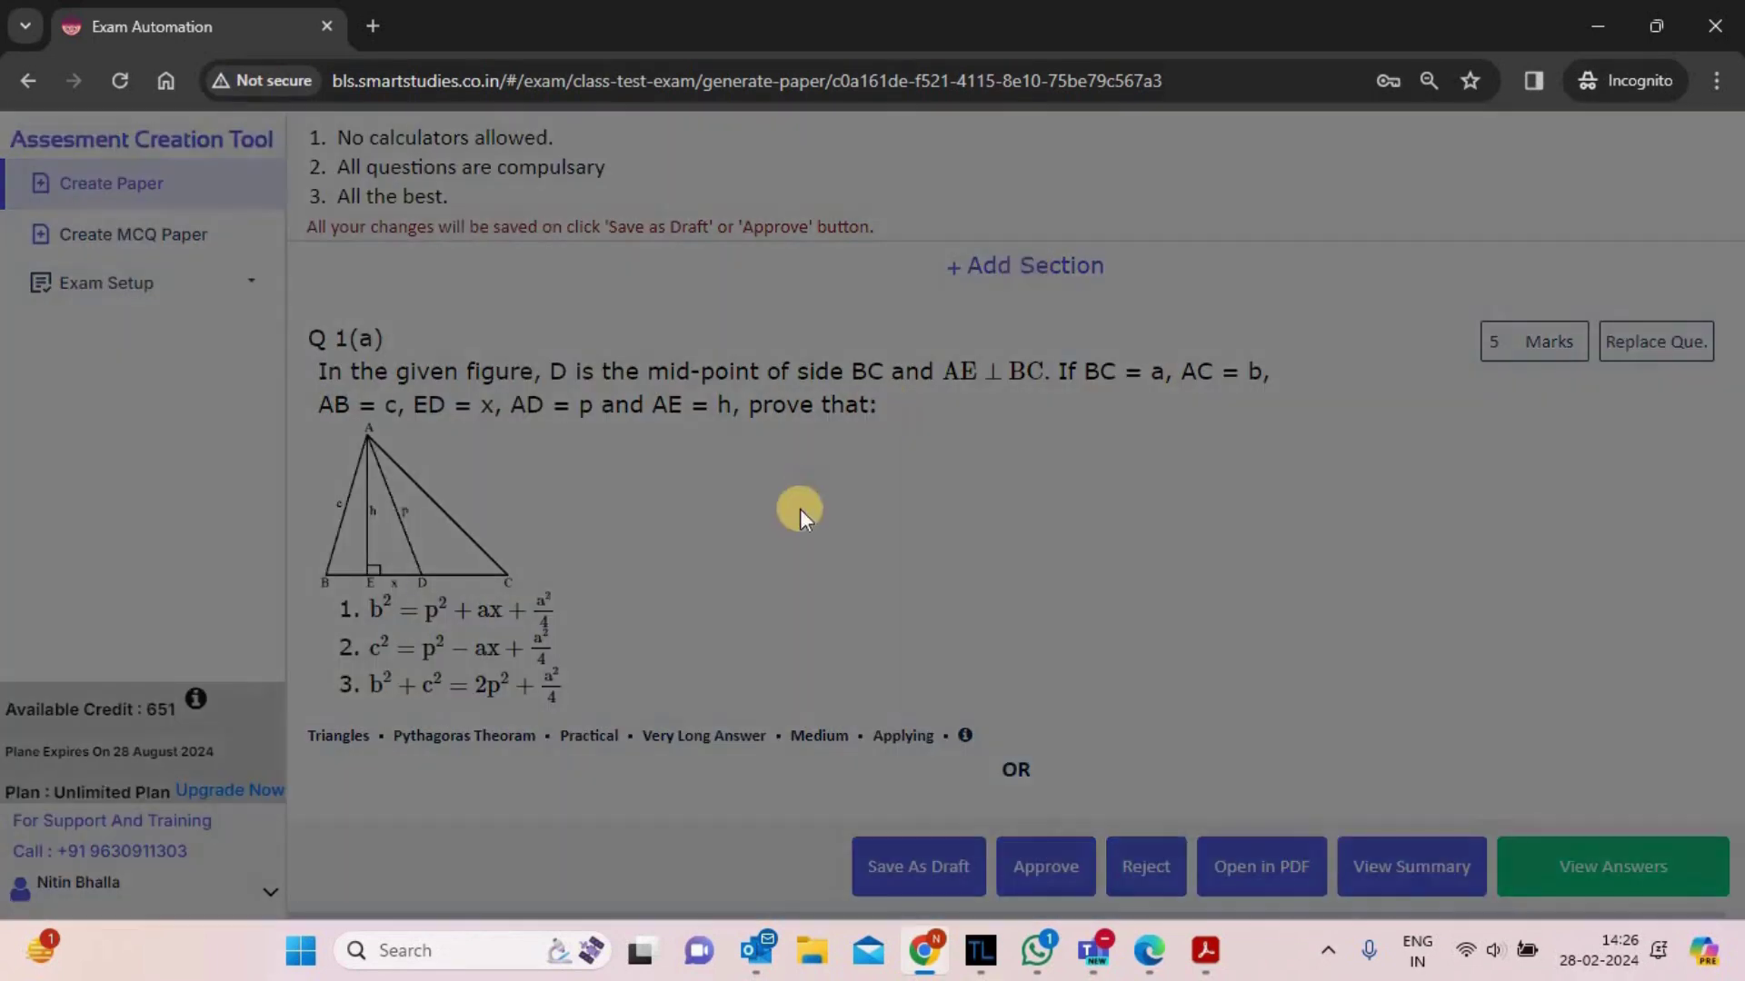
click(794, 528)
text(Section A)
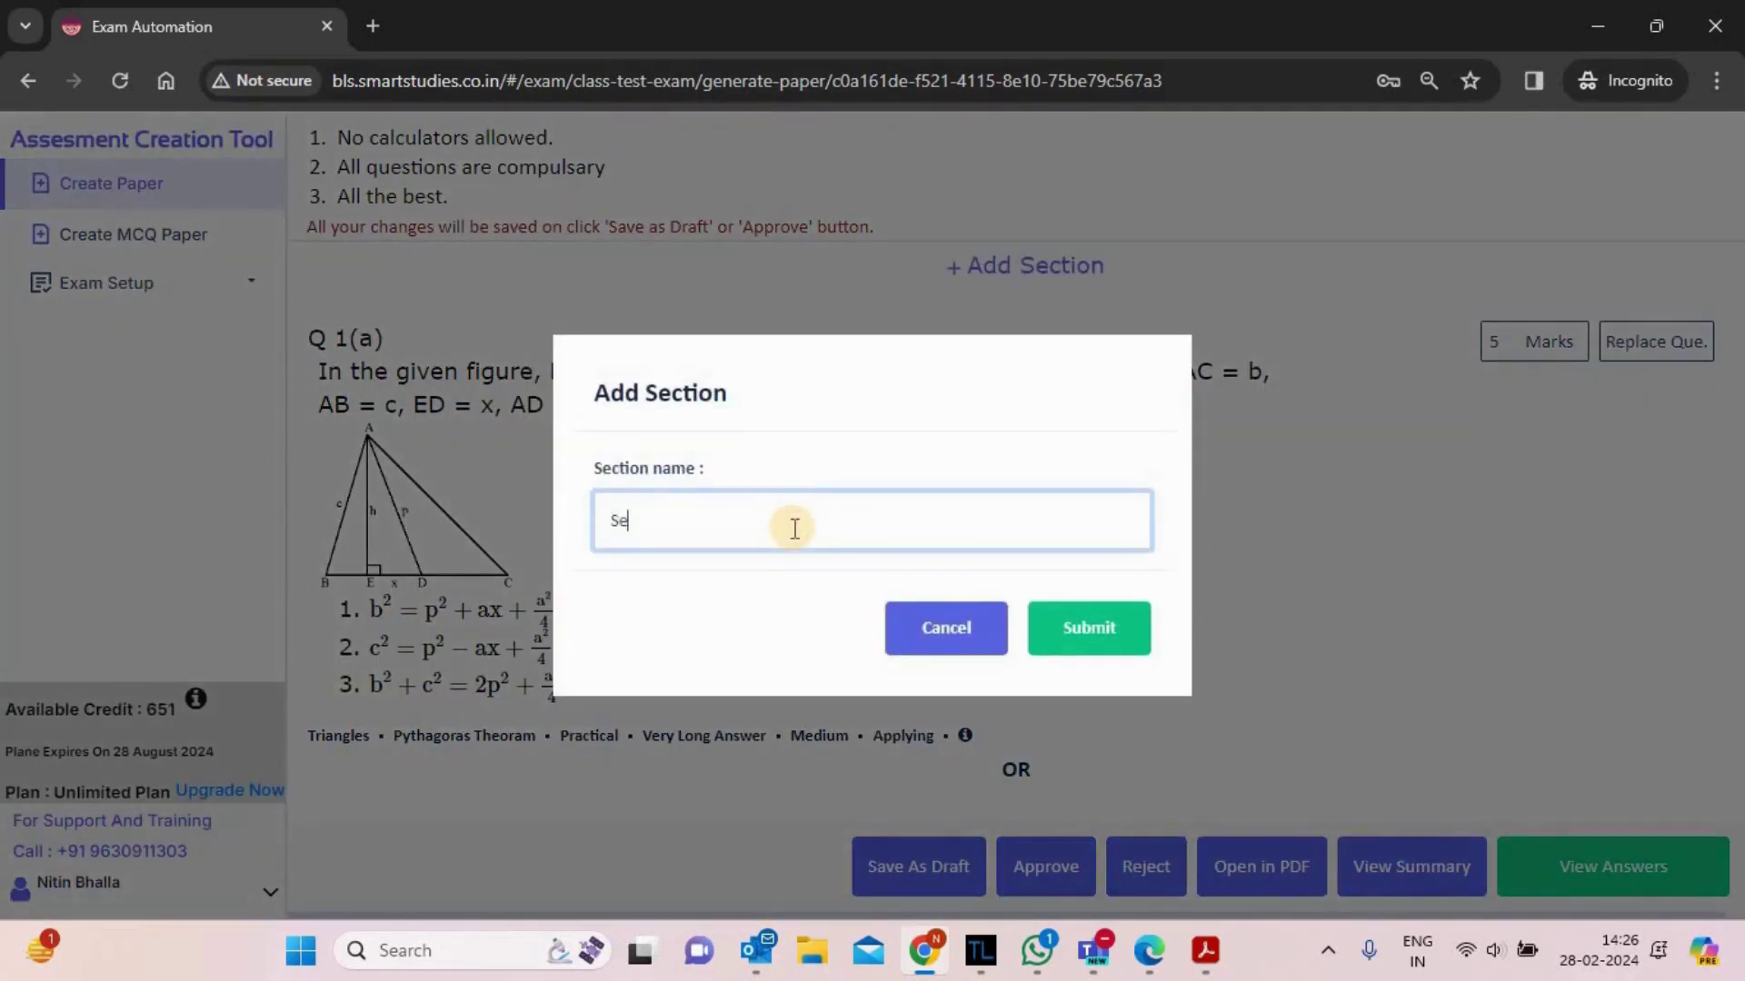
click(1110, 627)
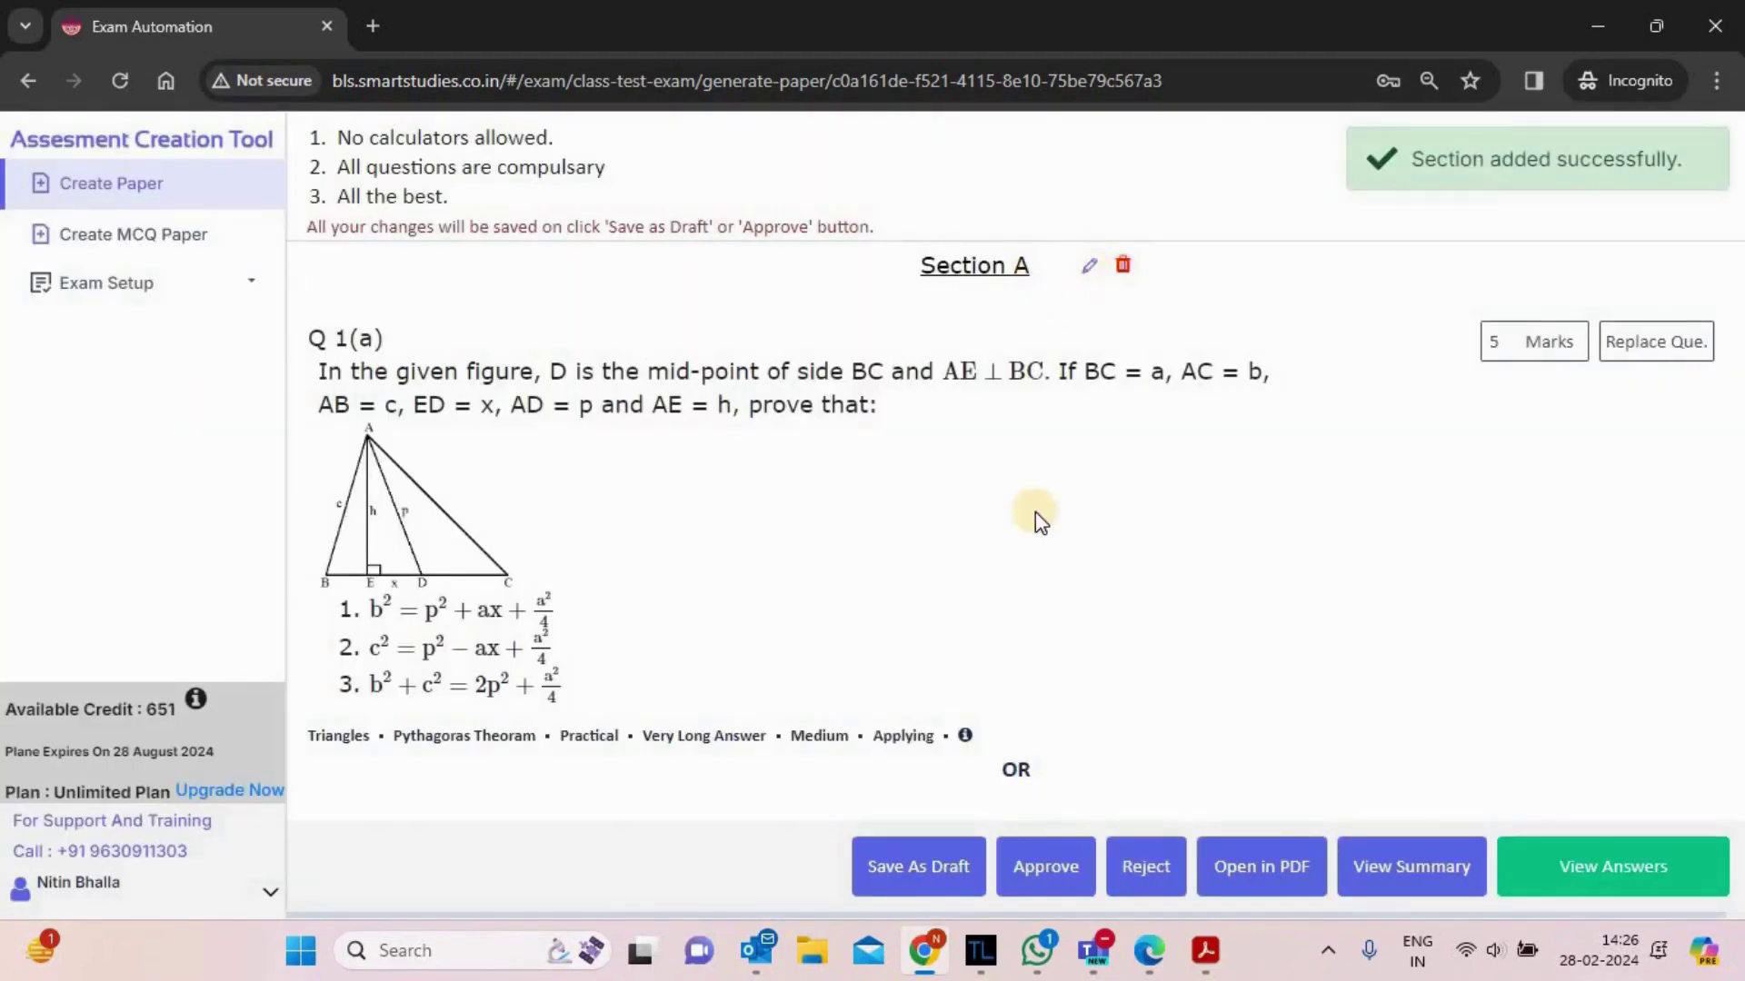
scroll(1038, 527, down, 5)
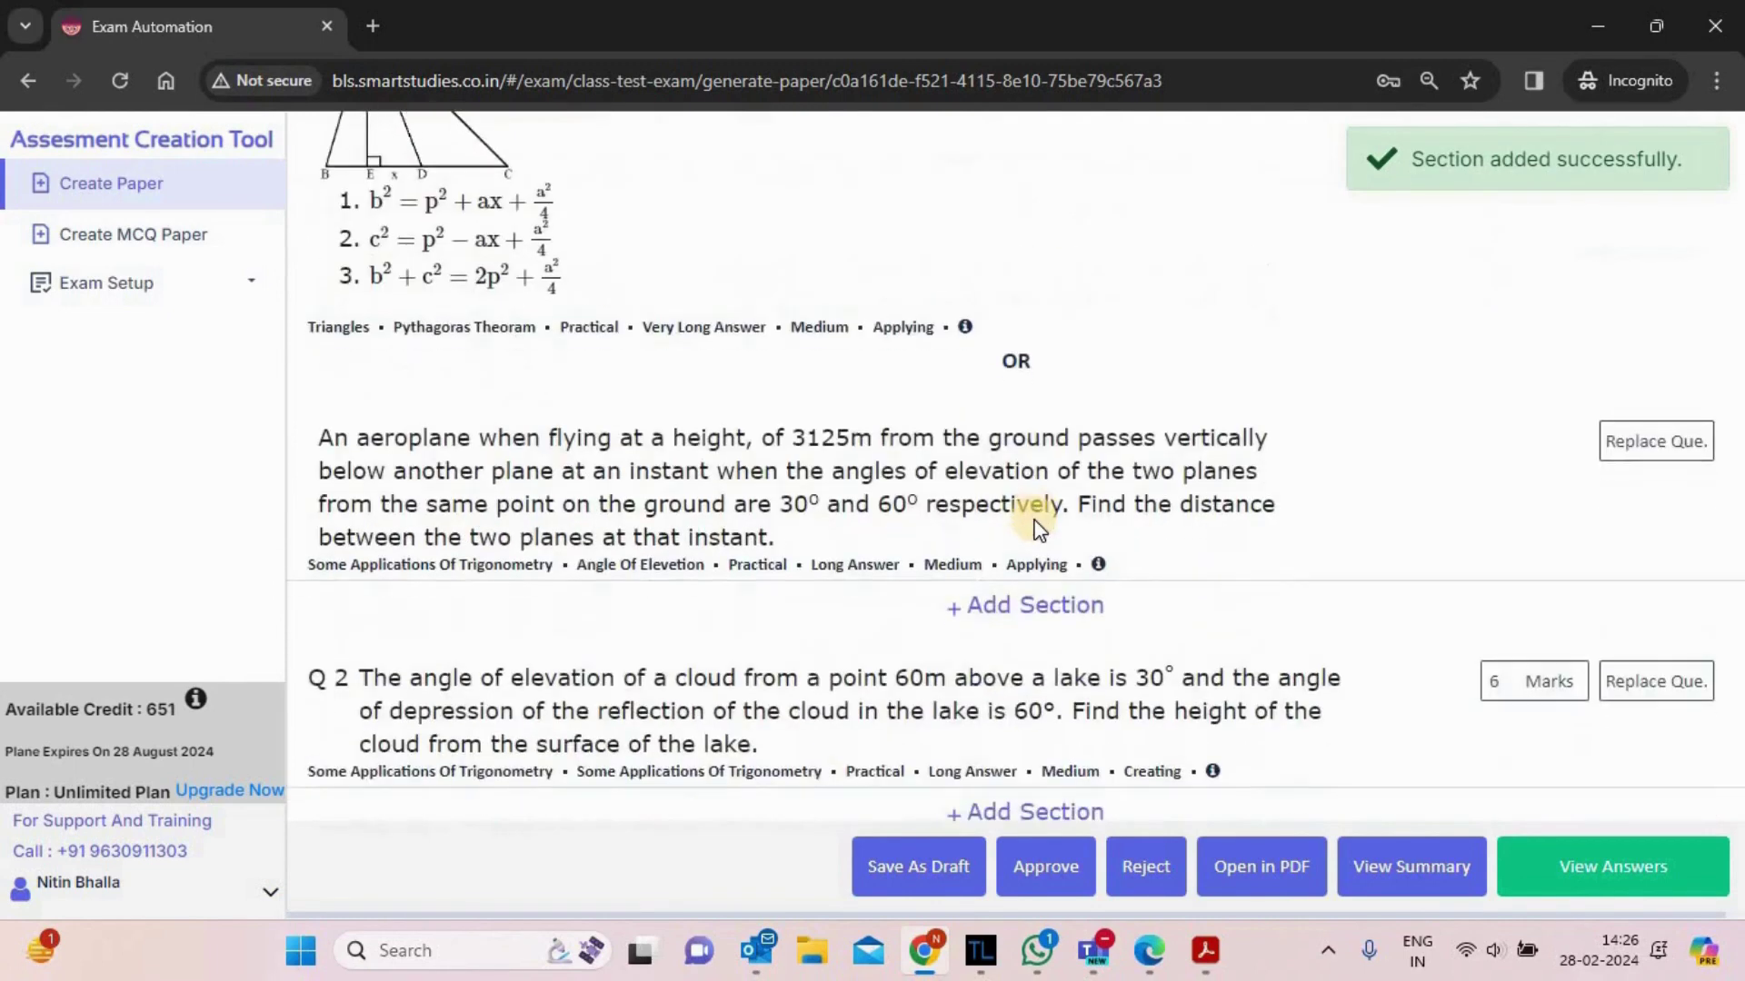
scroll(1039, 527, down, 4)
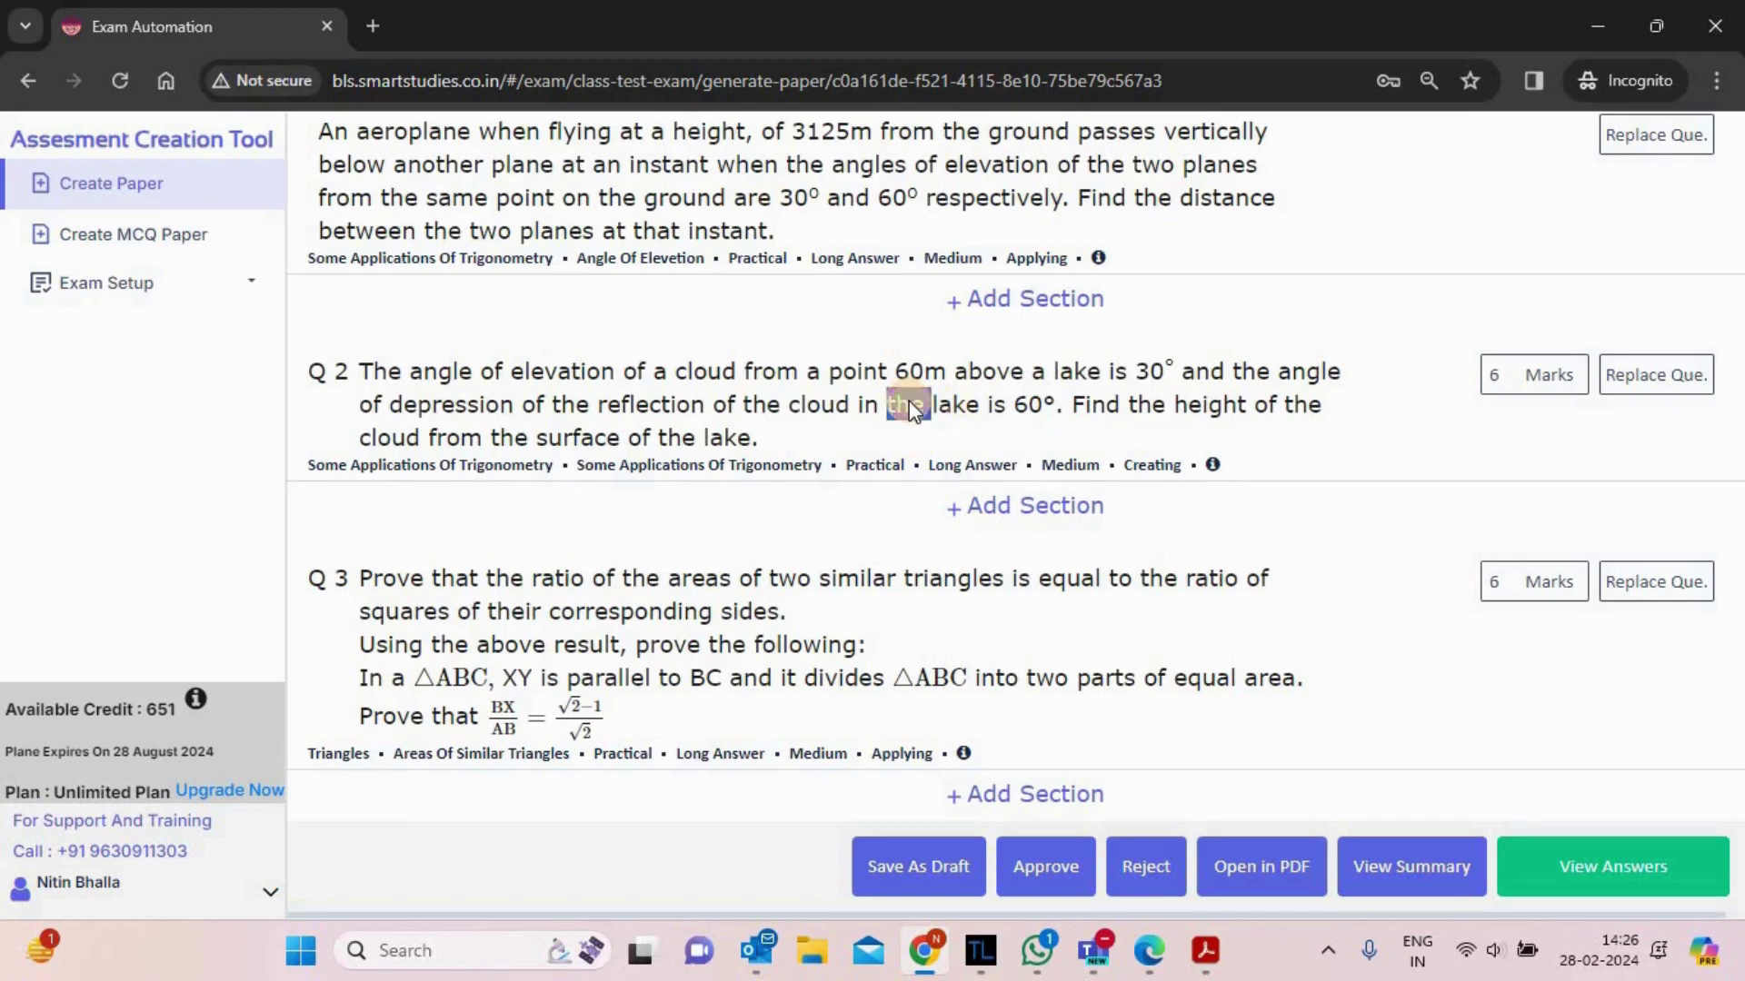
scroll(1426, 660, down, 1)
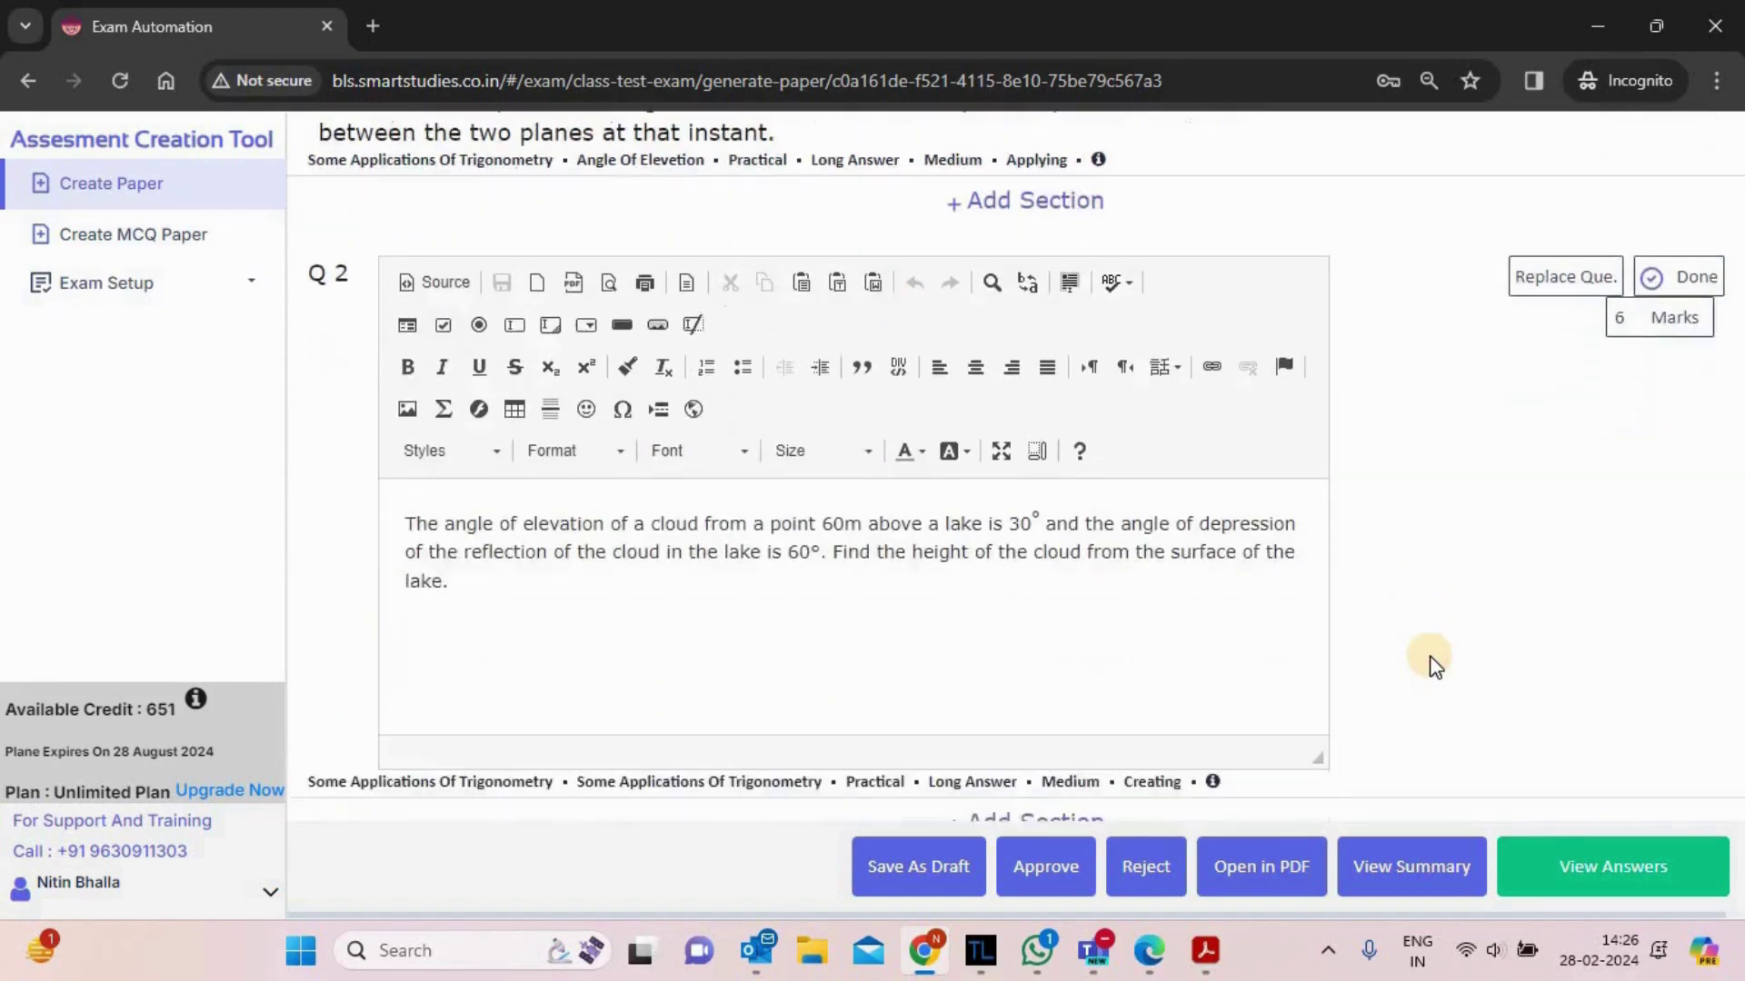
scroll(1431, 663, down, 1)
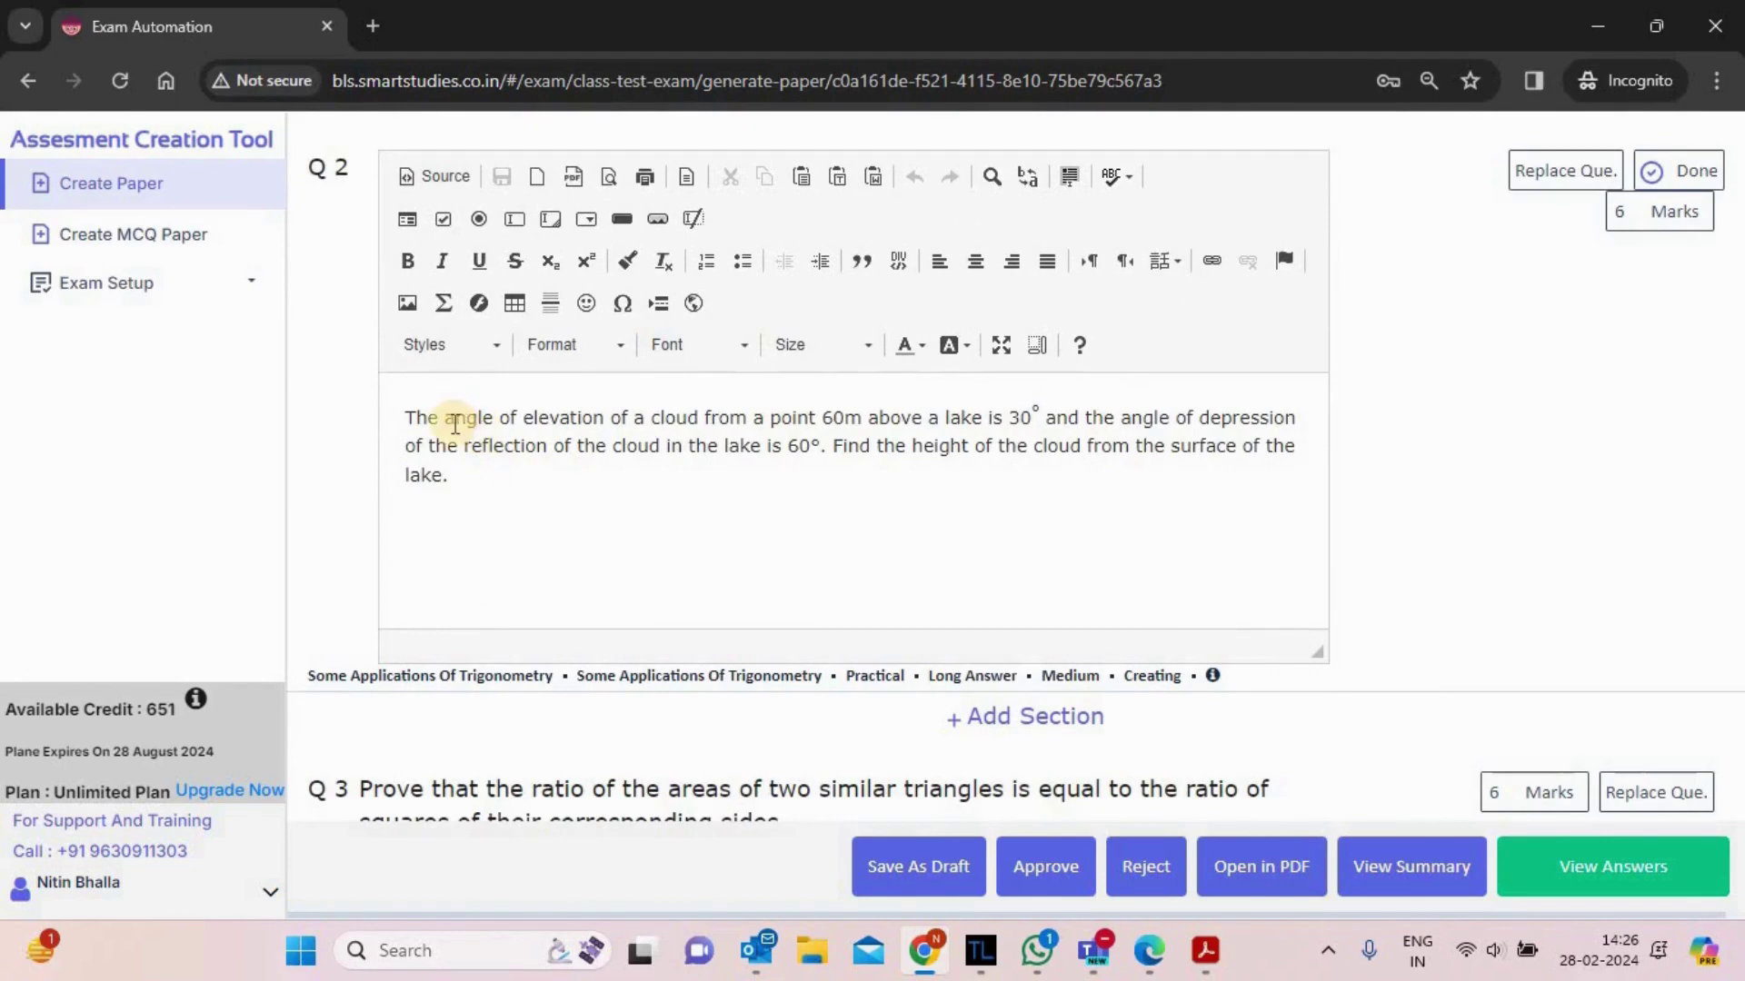
click(454, 422)
key(BackSpace)
text(A)
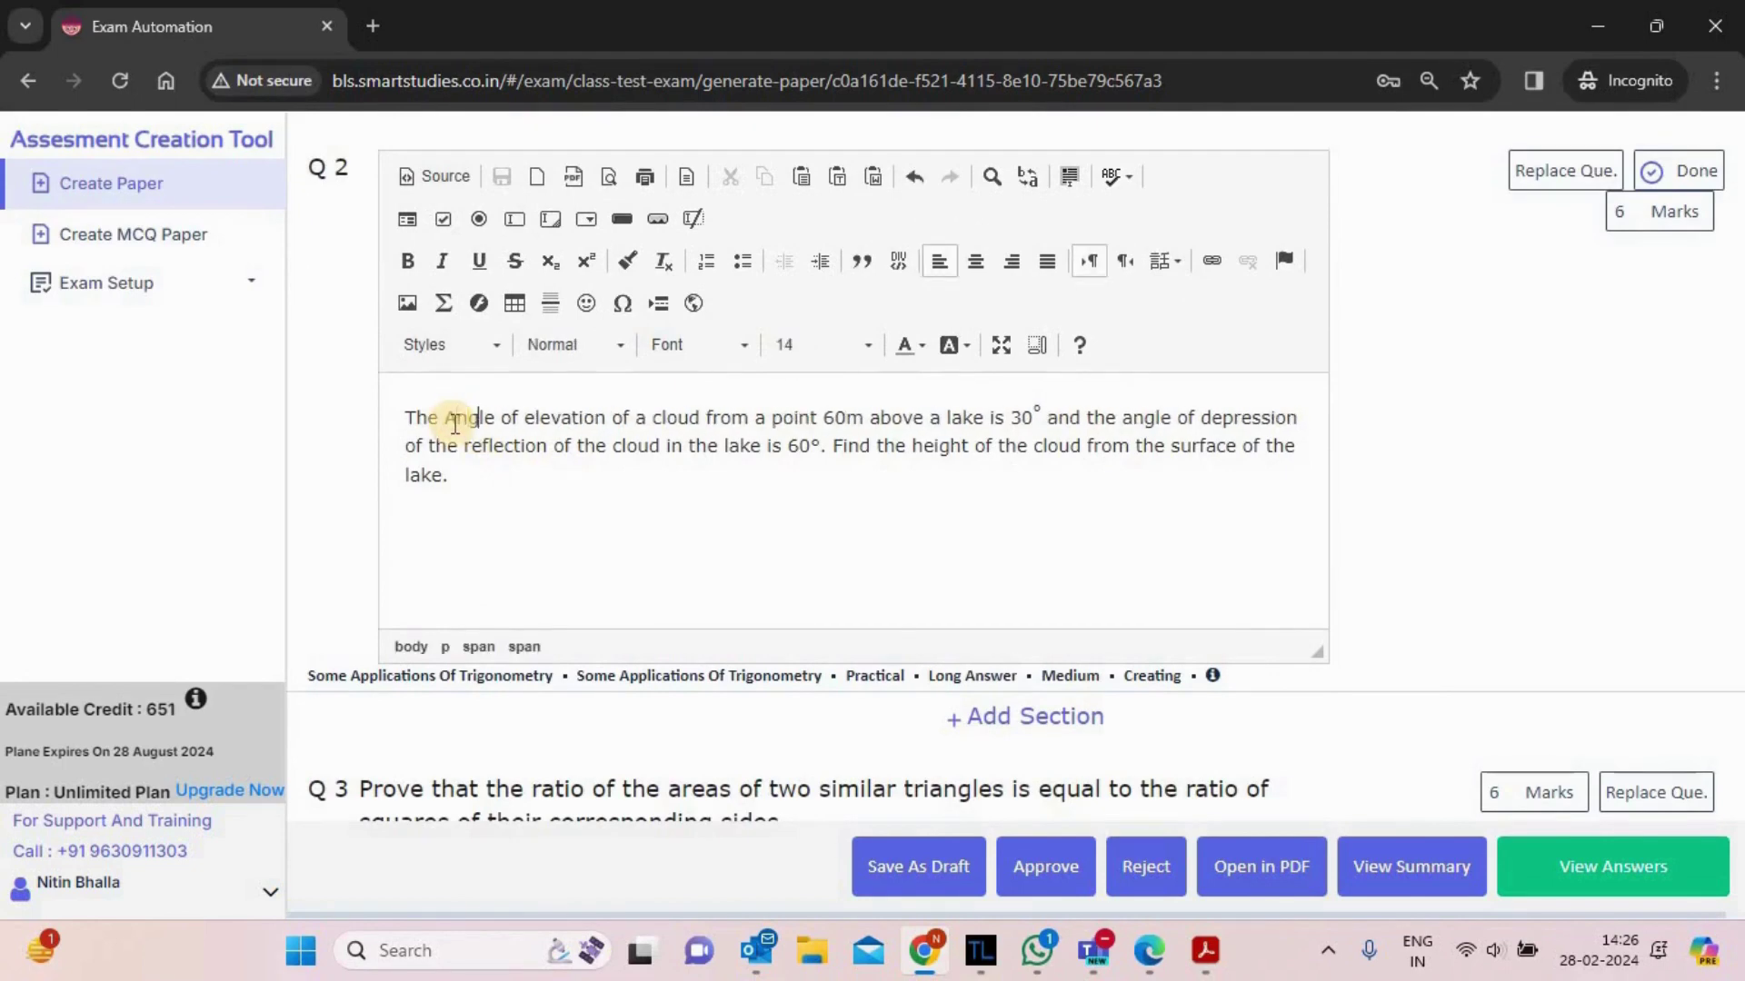
key(Right)
key(Right)
key(Right)
key(Right)
key(Delete)
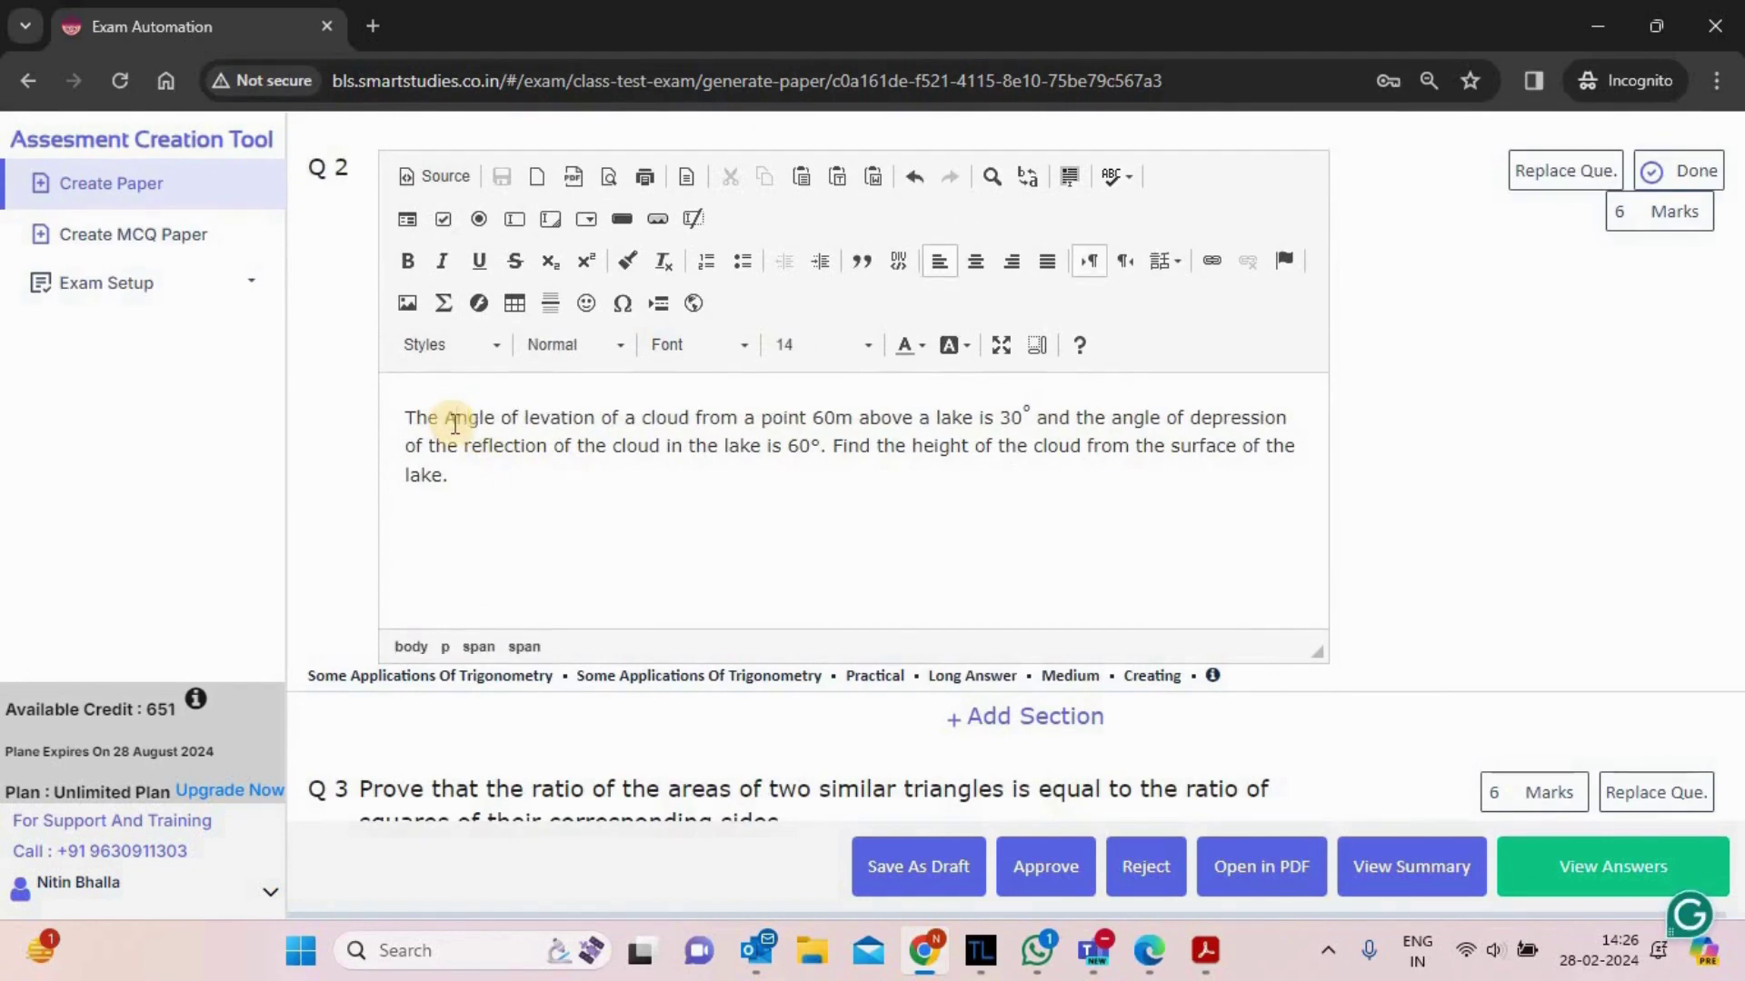
text(E)
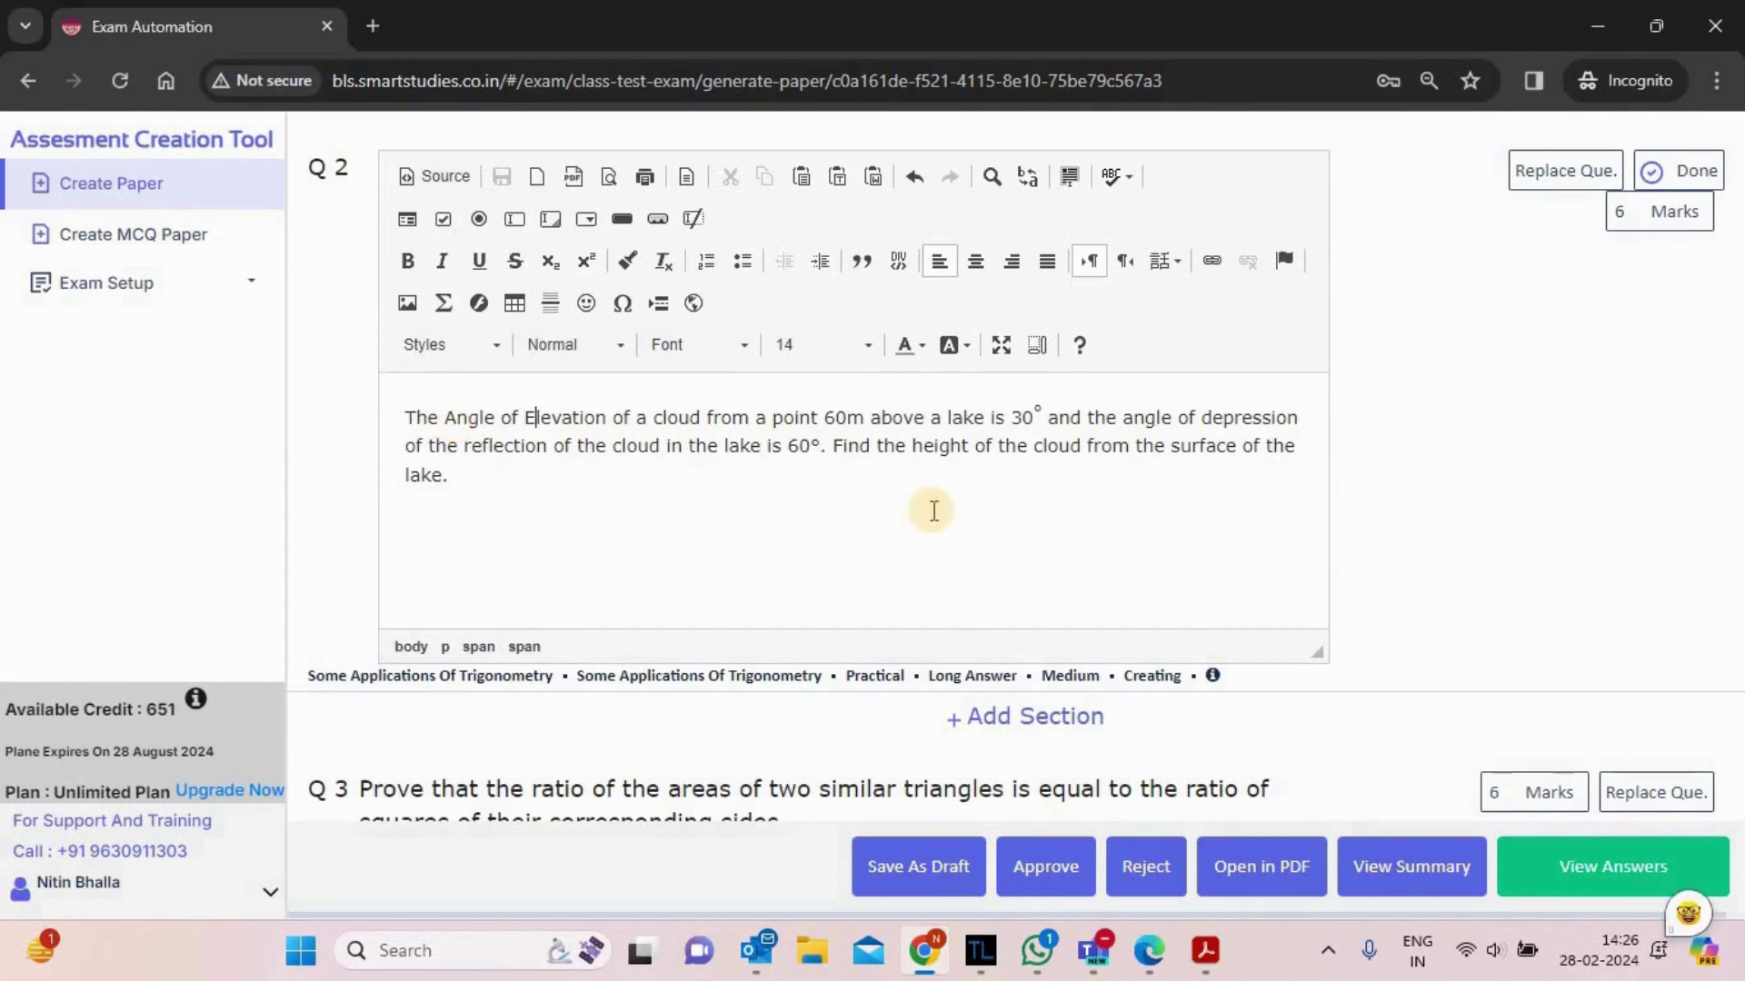
click(1691, 173)
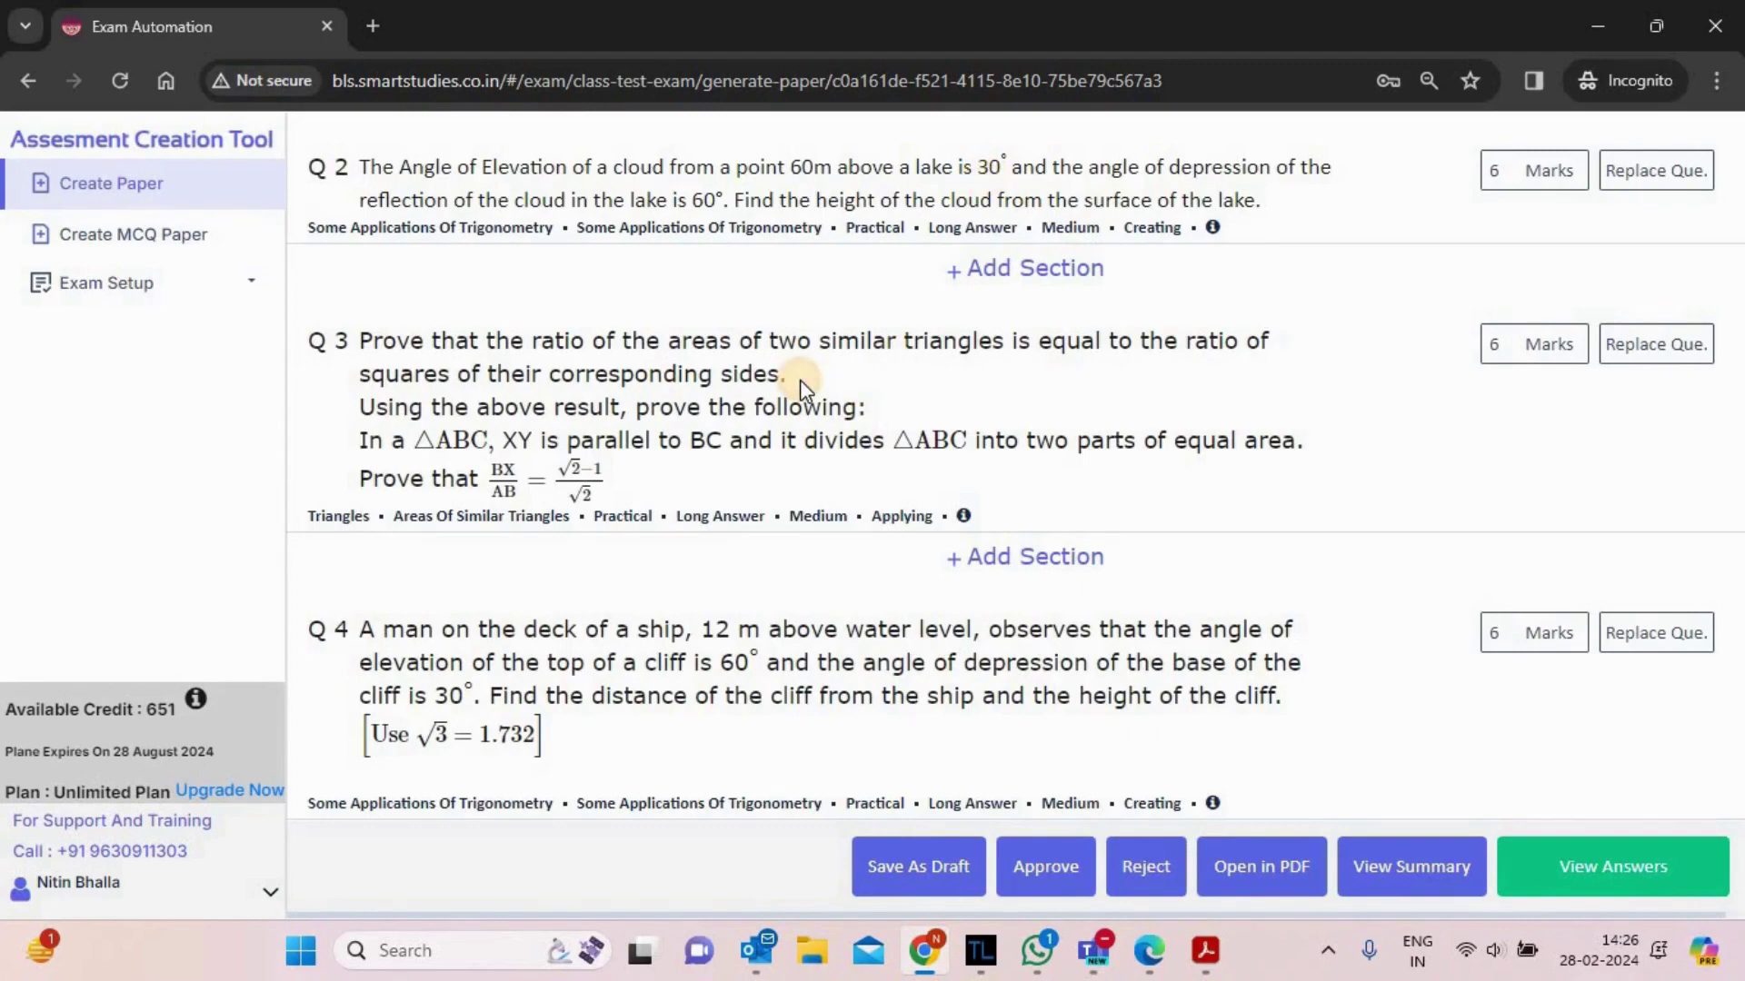
scroll(799, 380, down, 10)
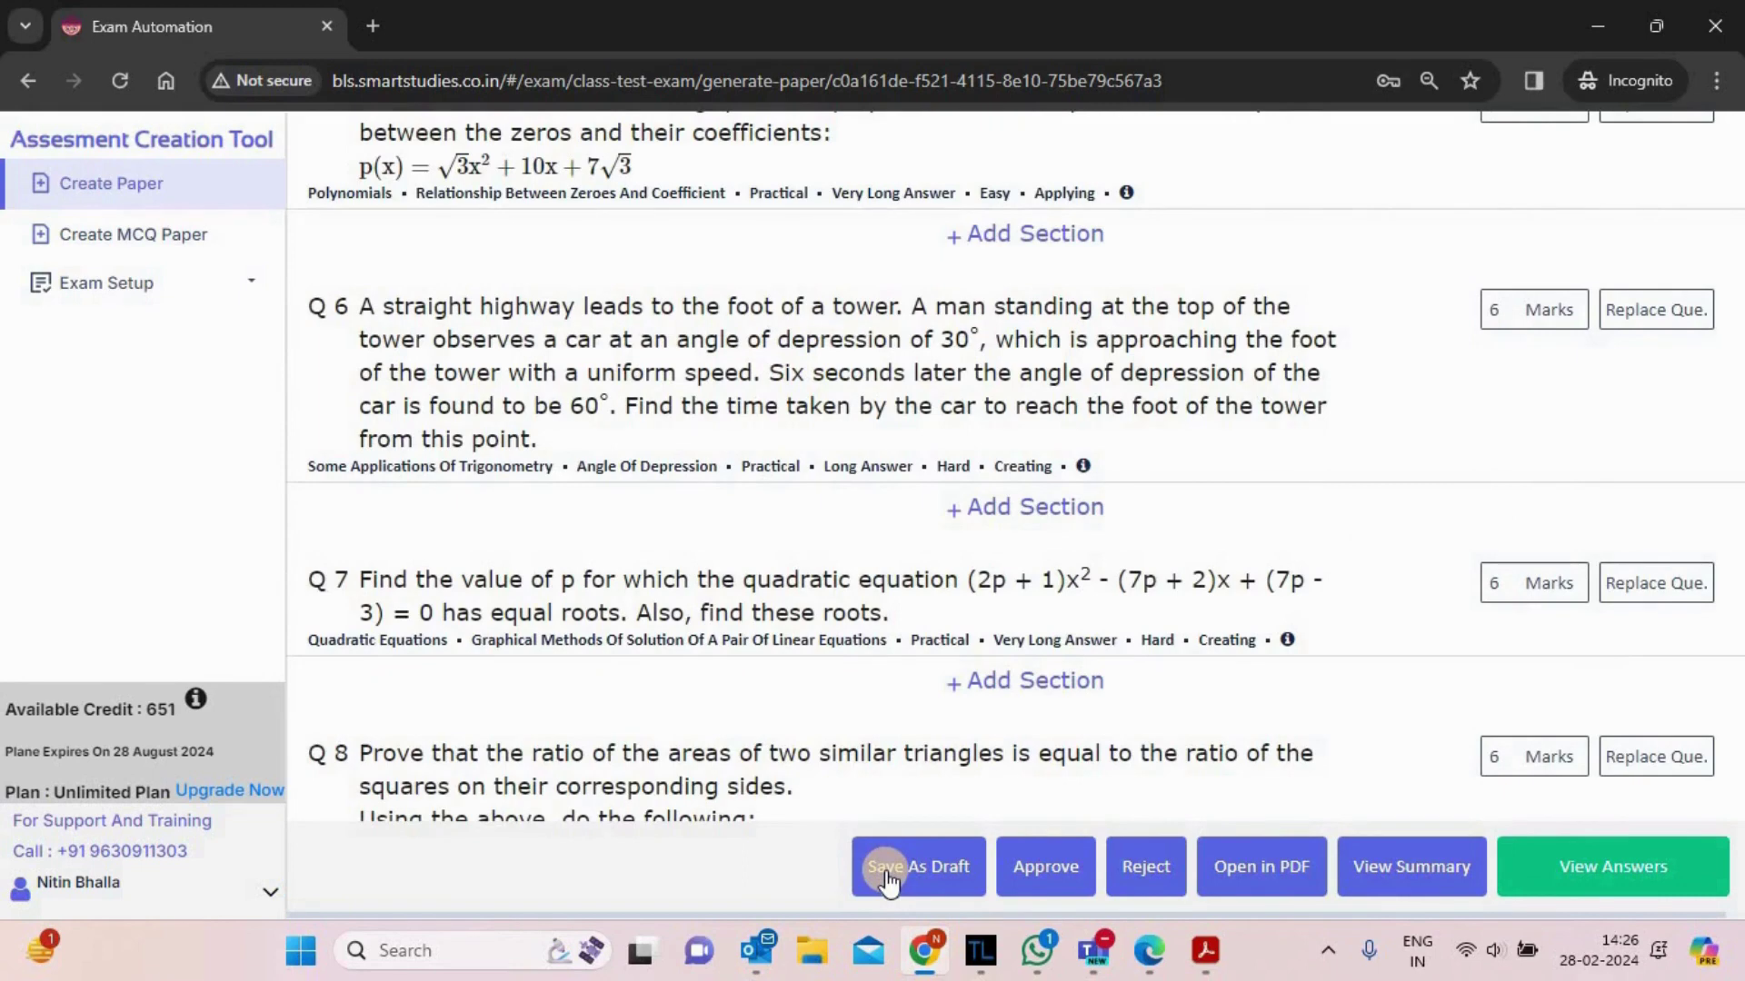
- Scroll through the worked answers in the new answersheet tab, then return to the paper tab
click(1608, 874)
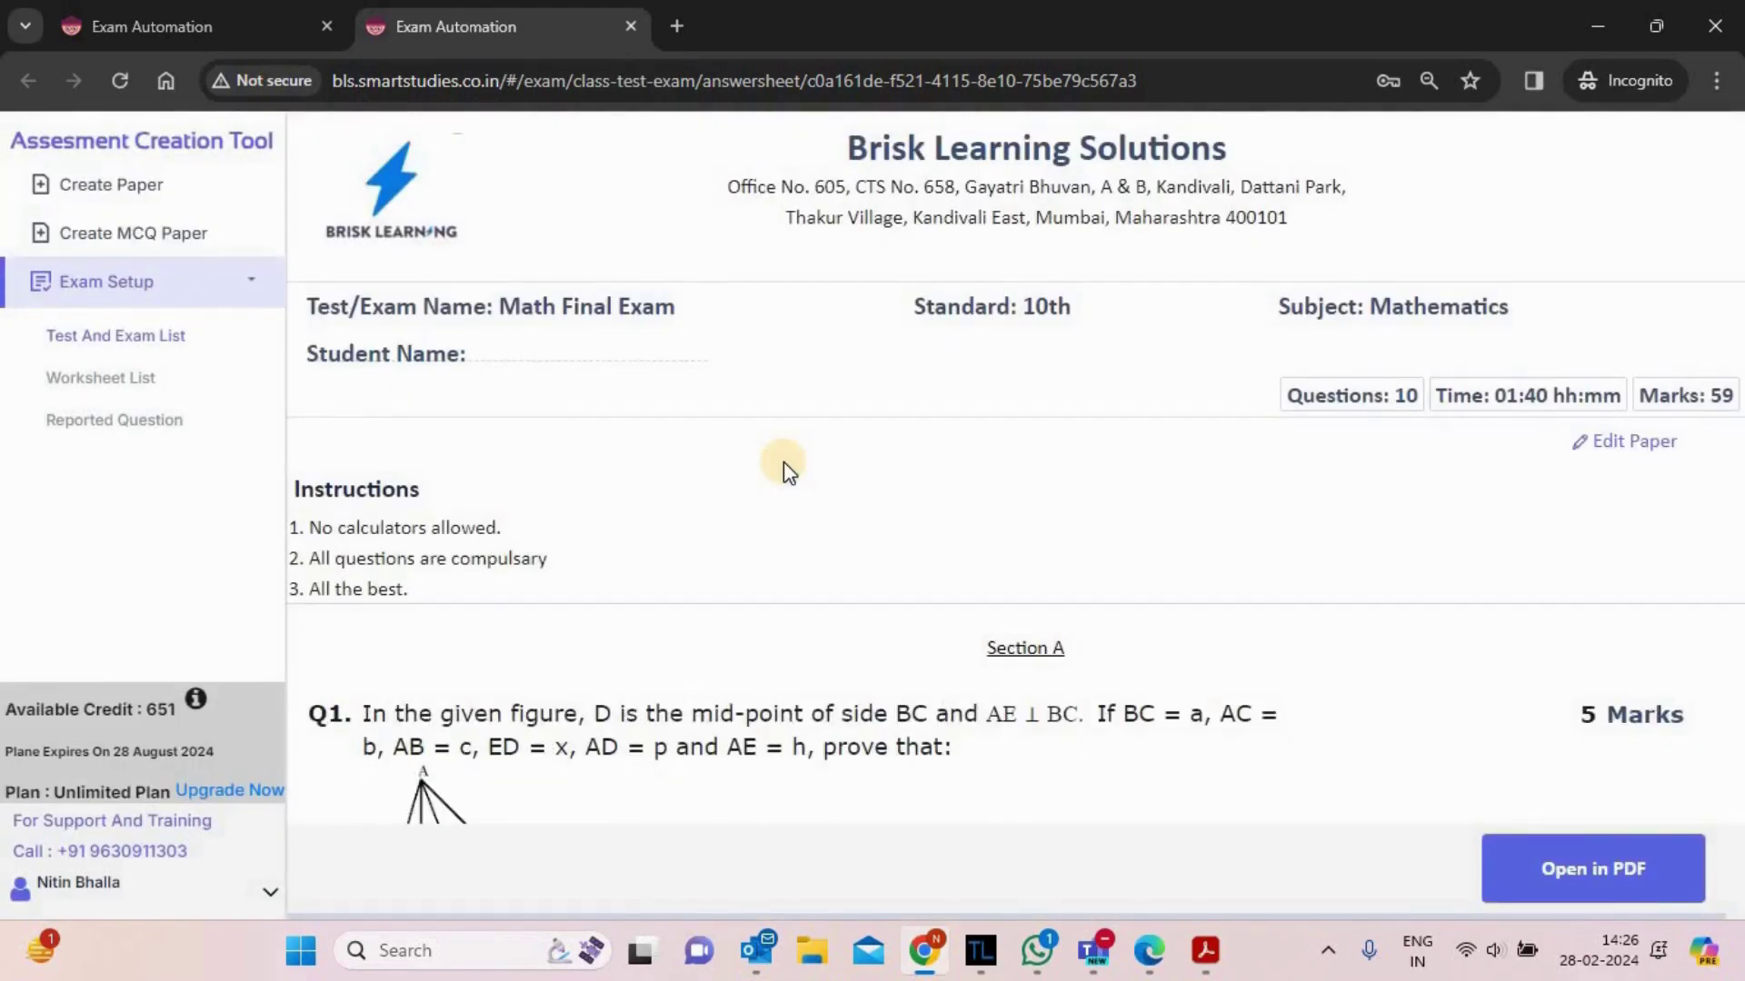
click(989, 572)
scroll(989, 572, down, 5)
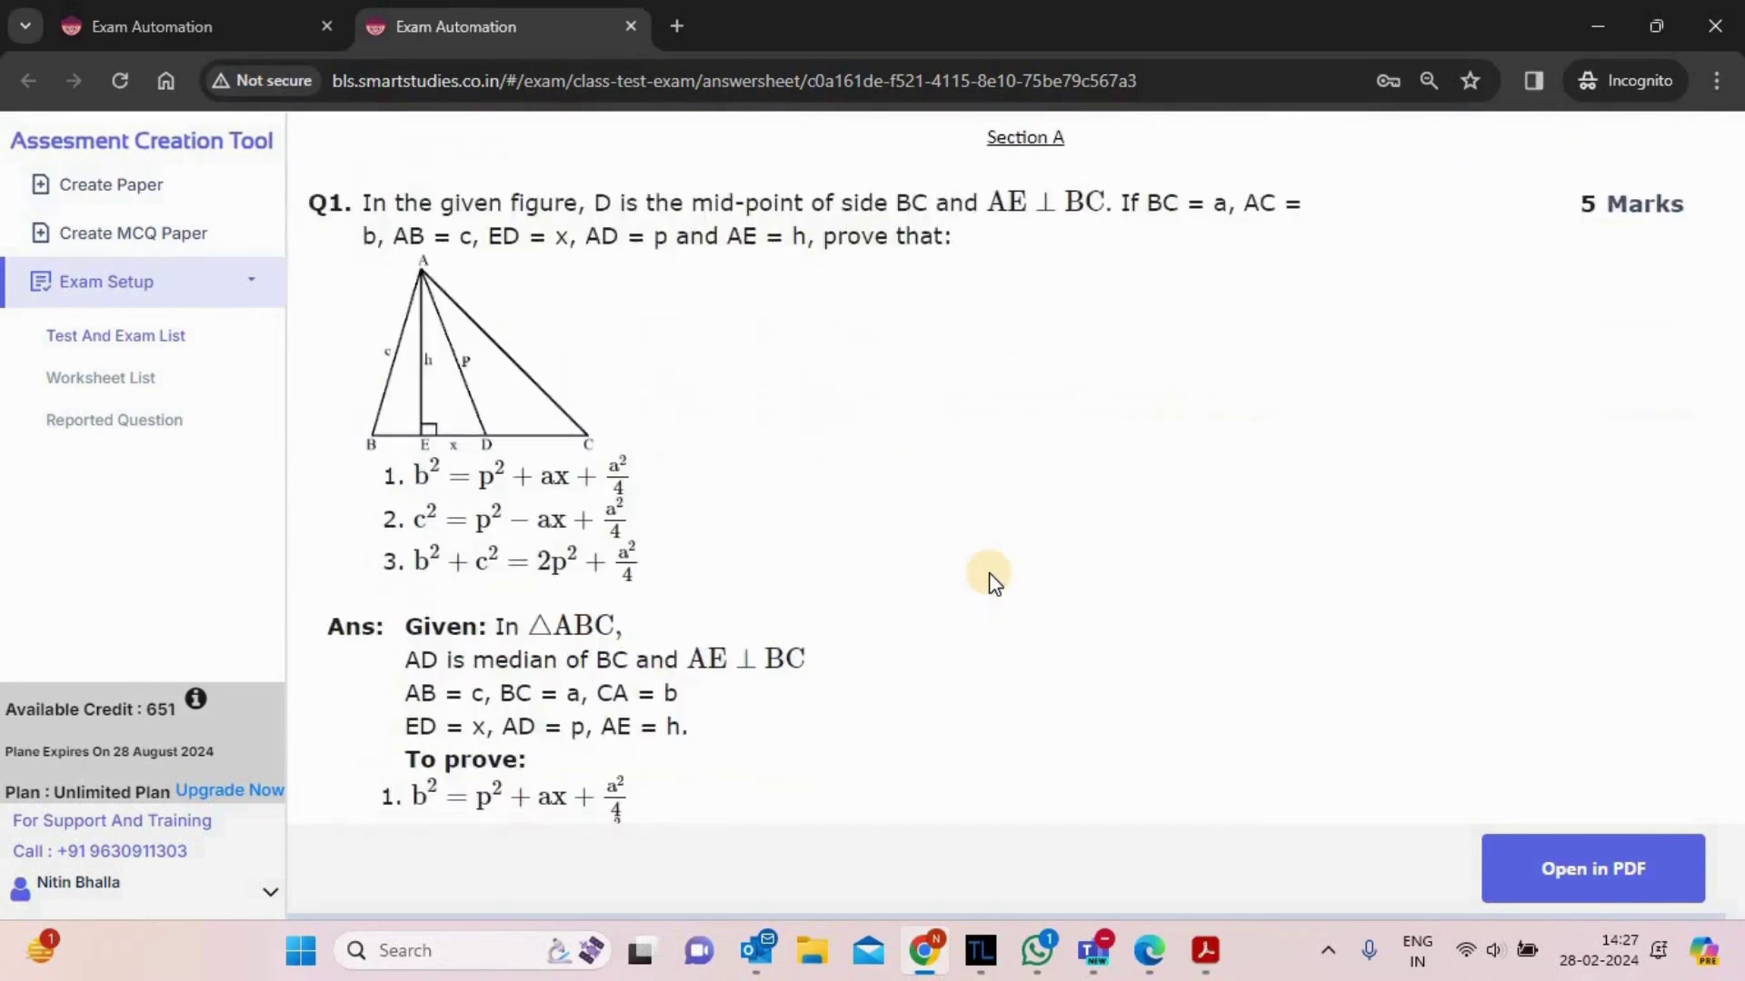
scroll(993, 581, down, 5)
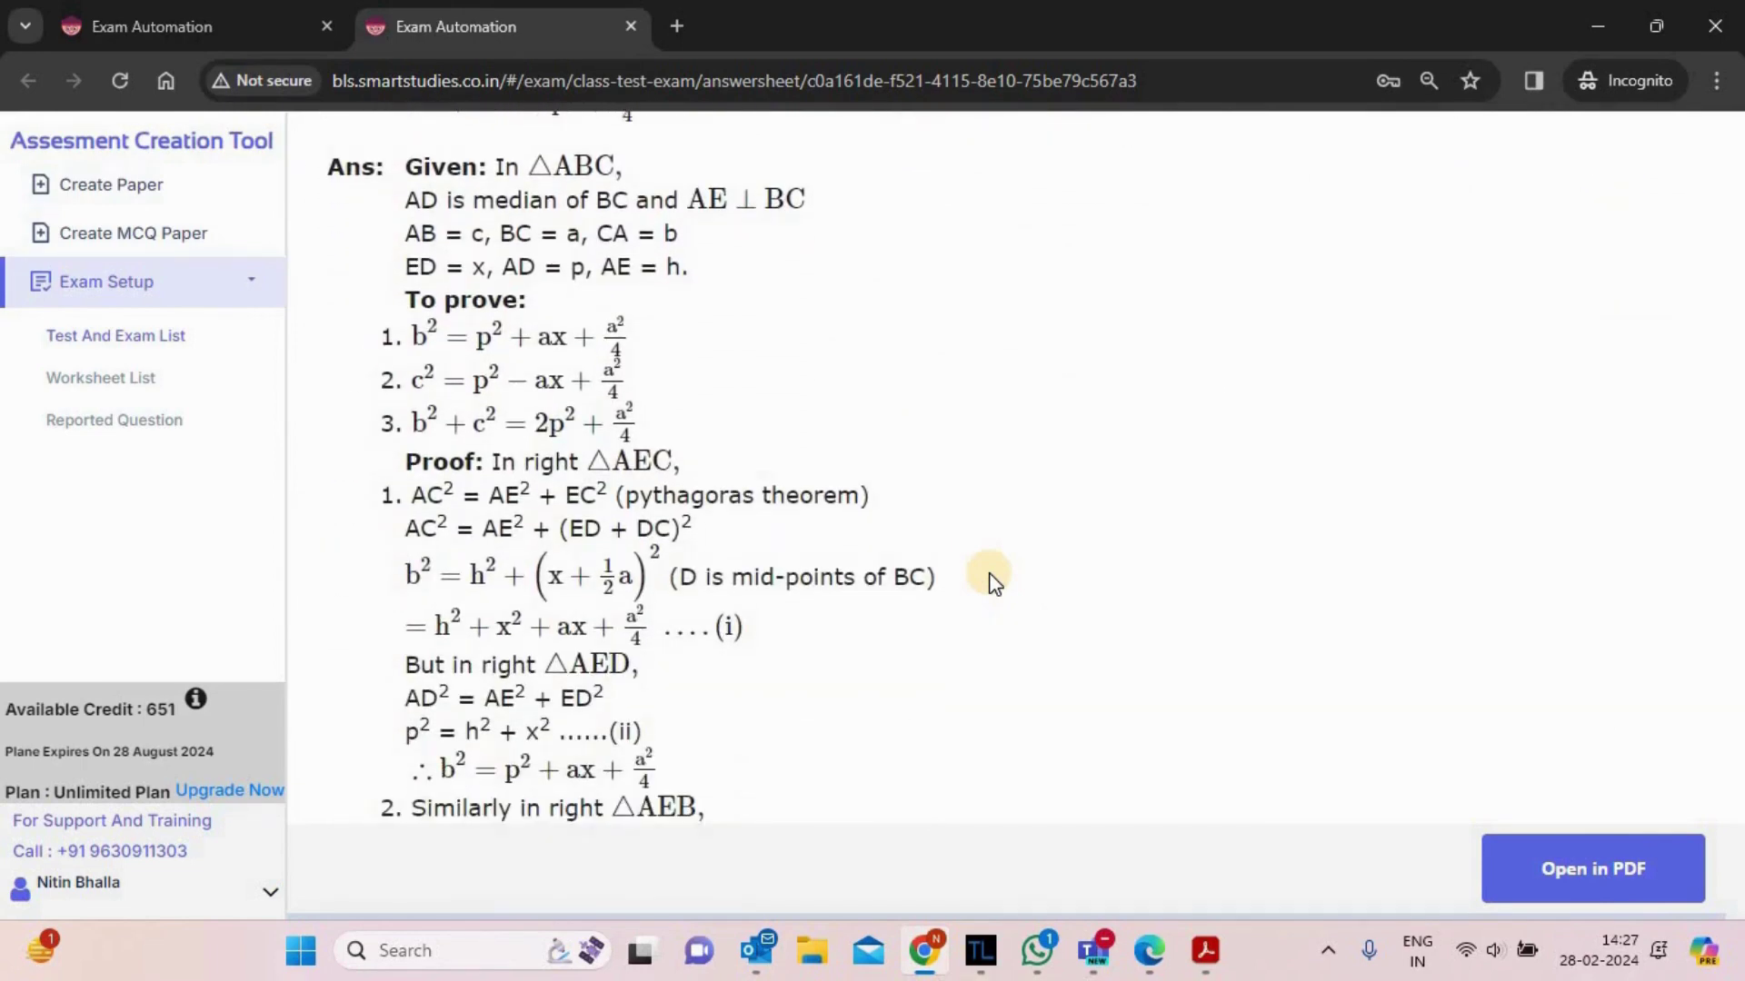
scroll(993, 581, down, 5)
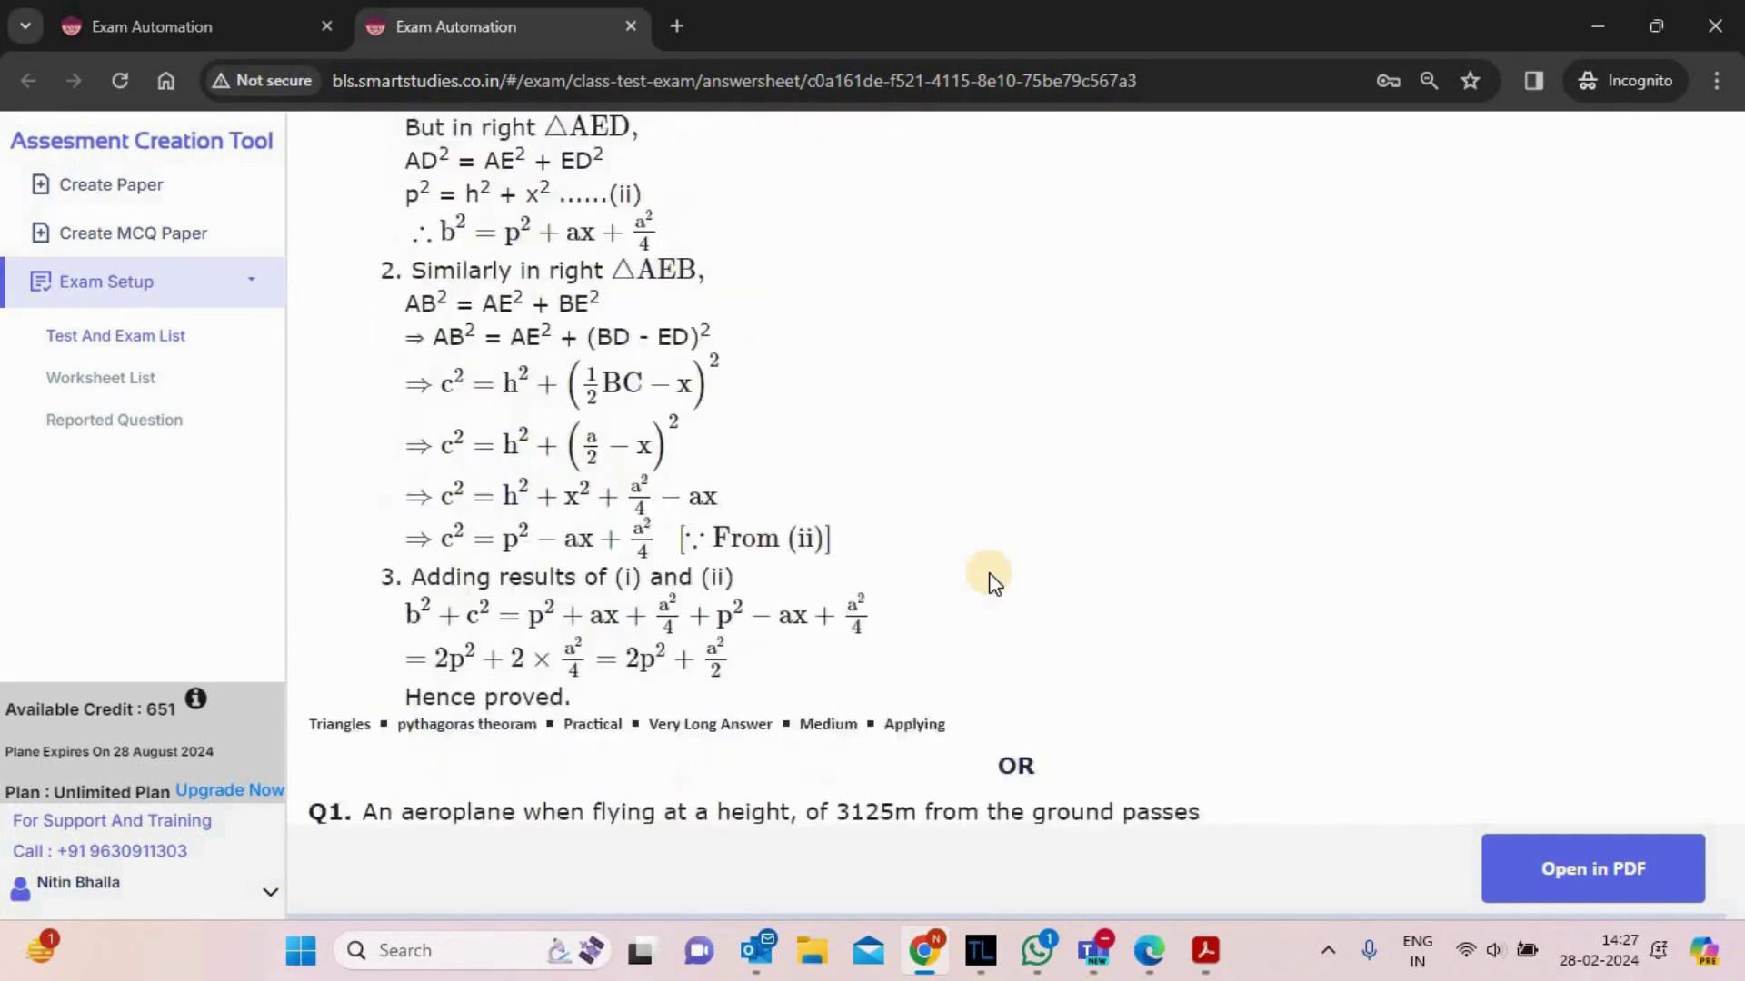
scroll(993, 581, down, 9)
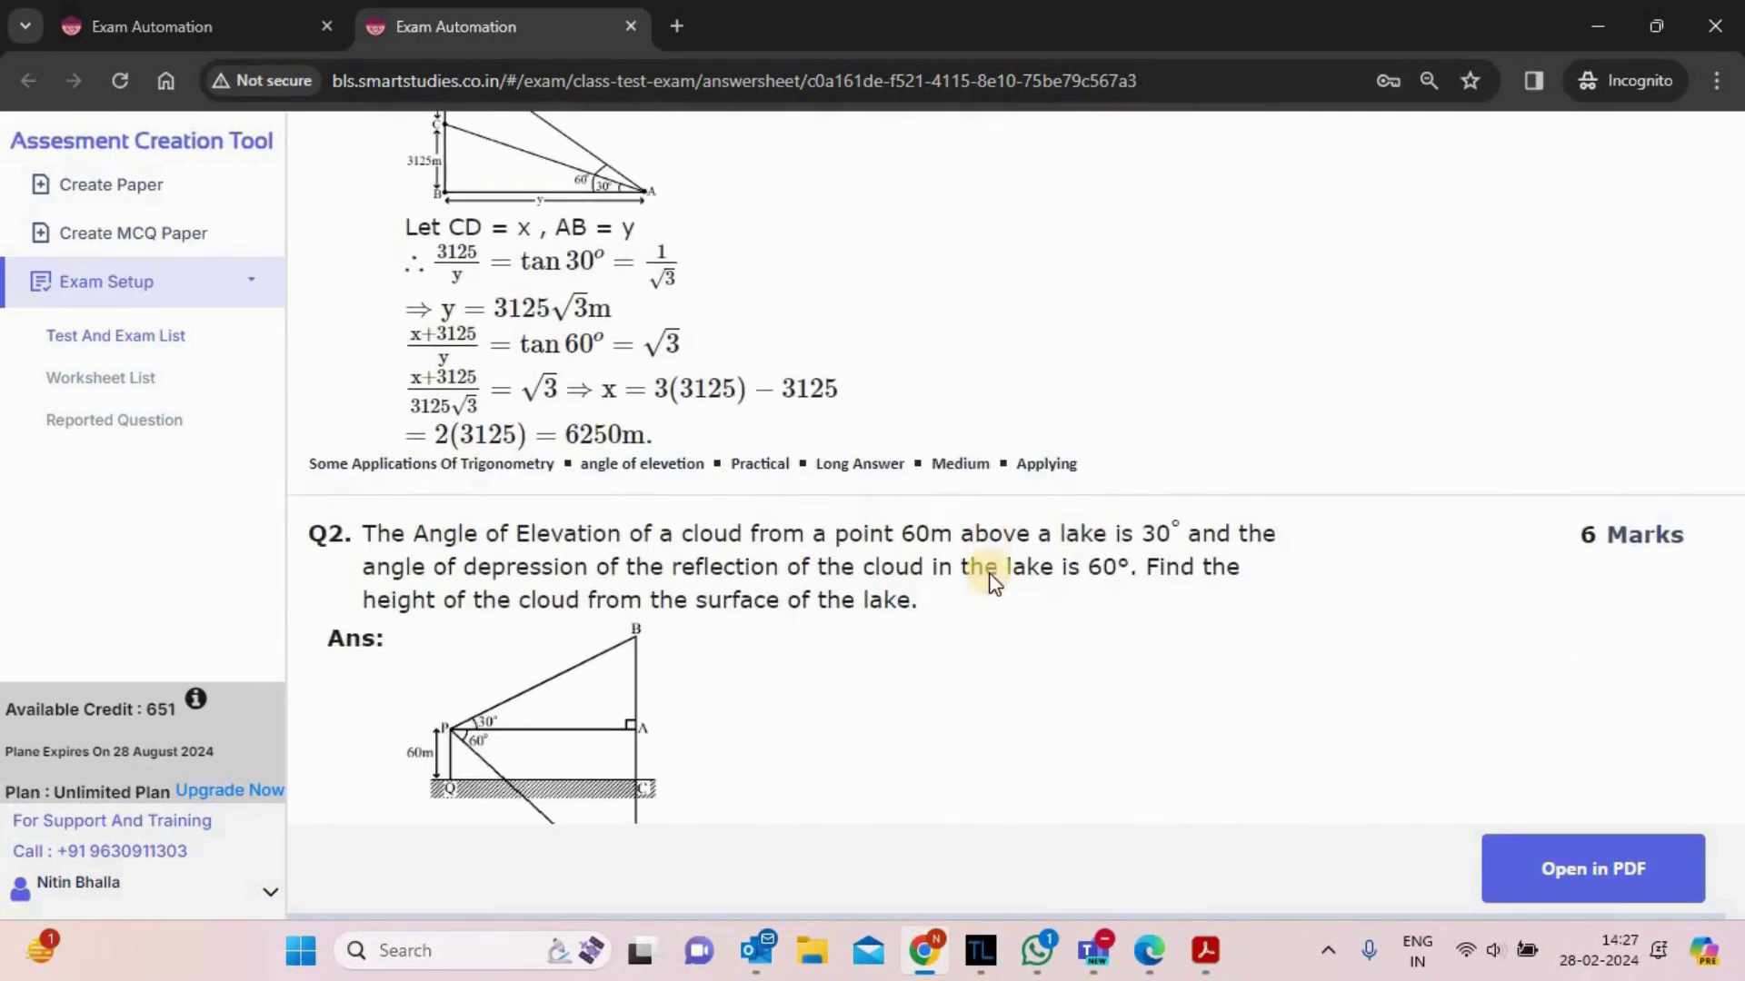
scroll(994, 582, down, 15)
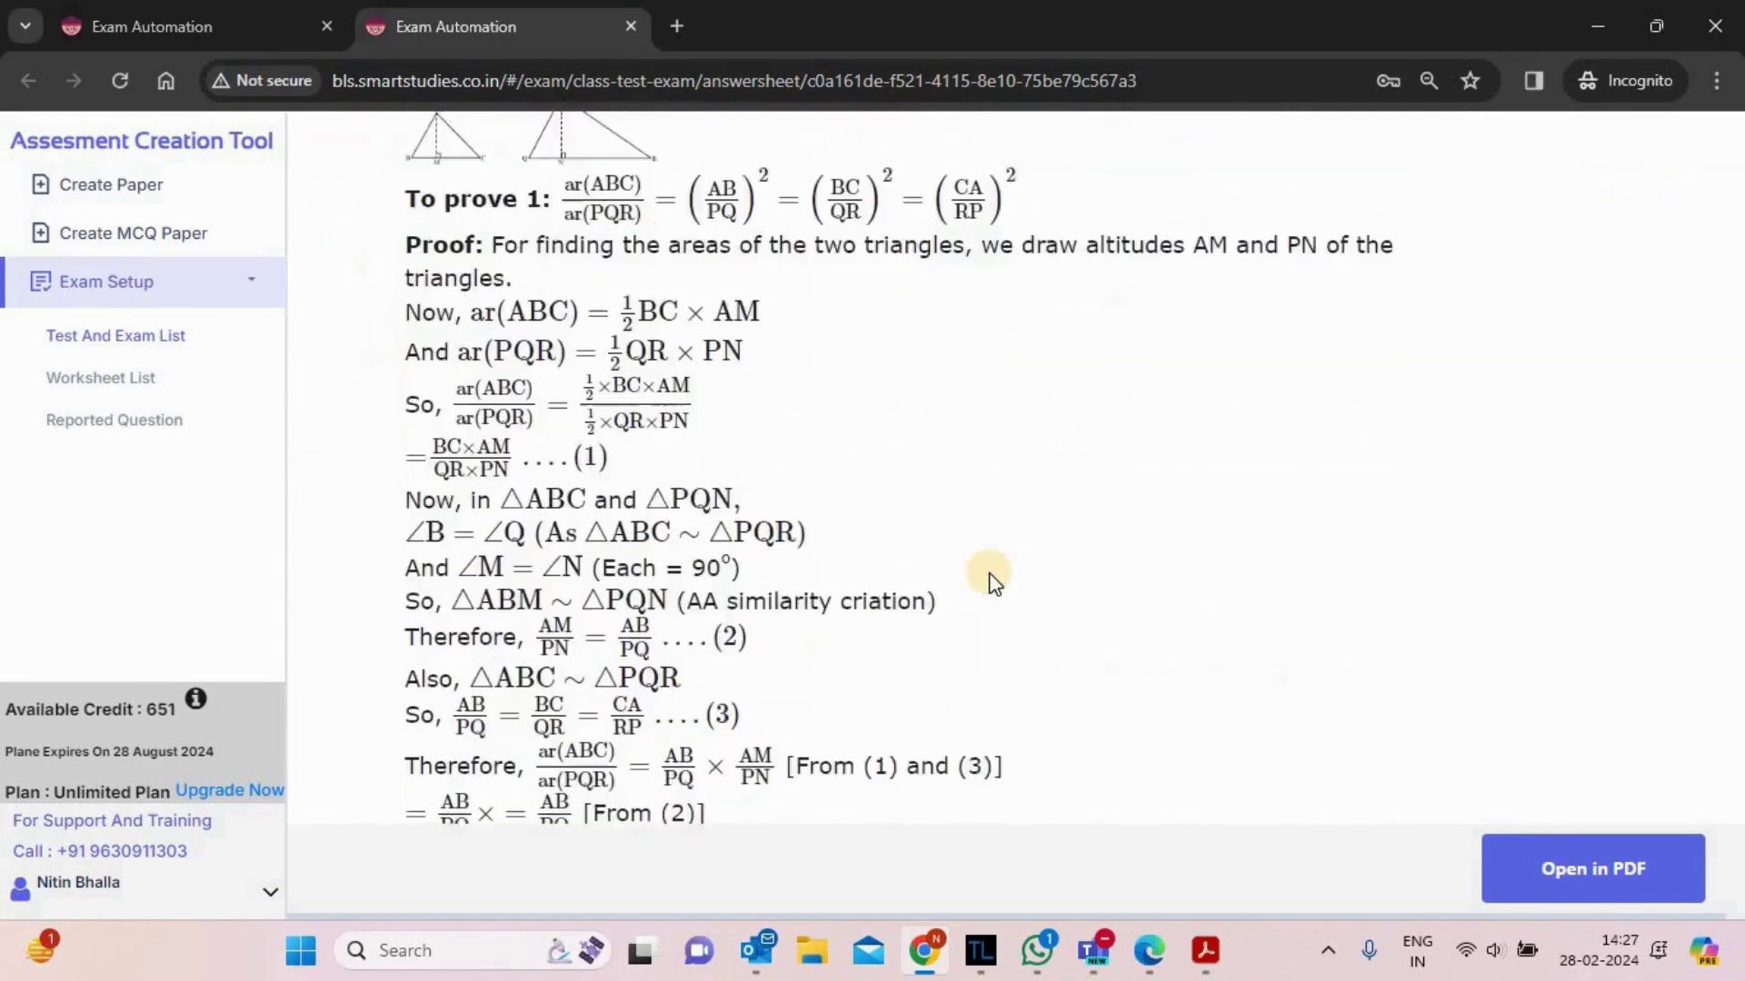
scroll(993, 582, down, 14)
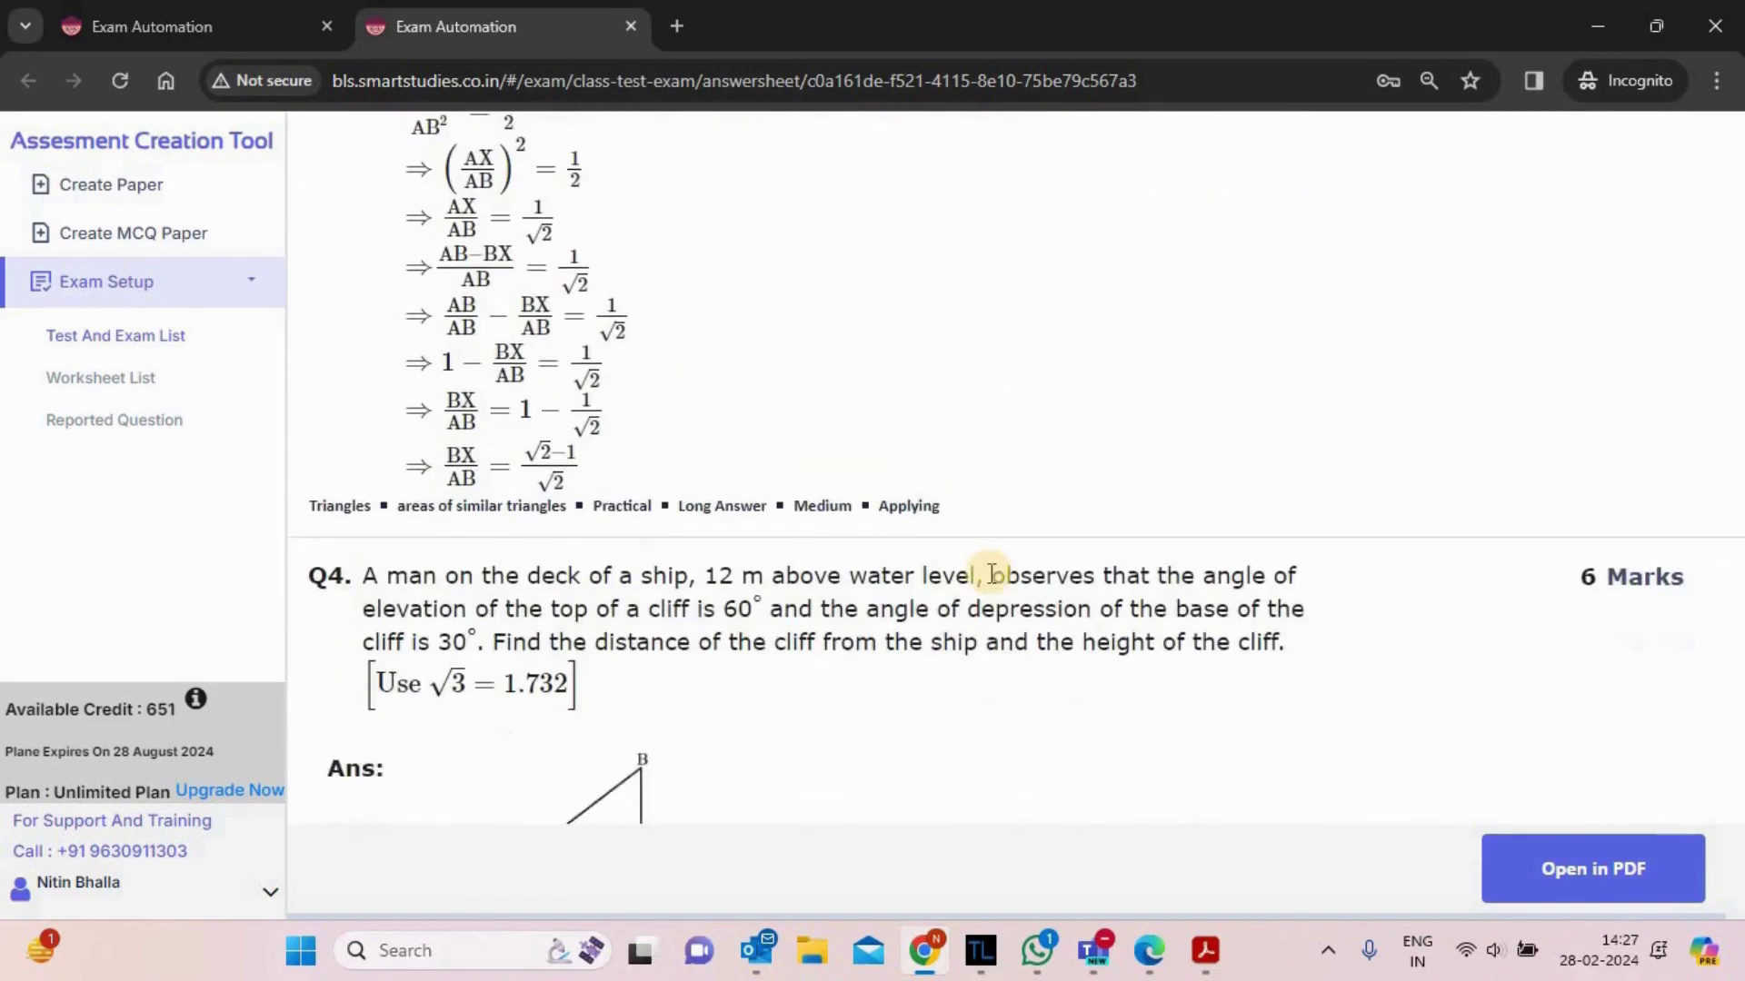
scroll(993, 578, down, 15)
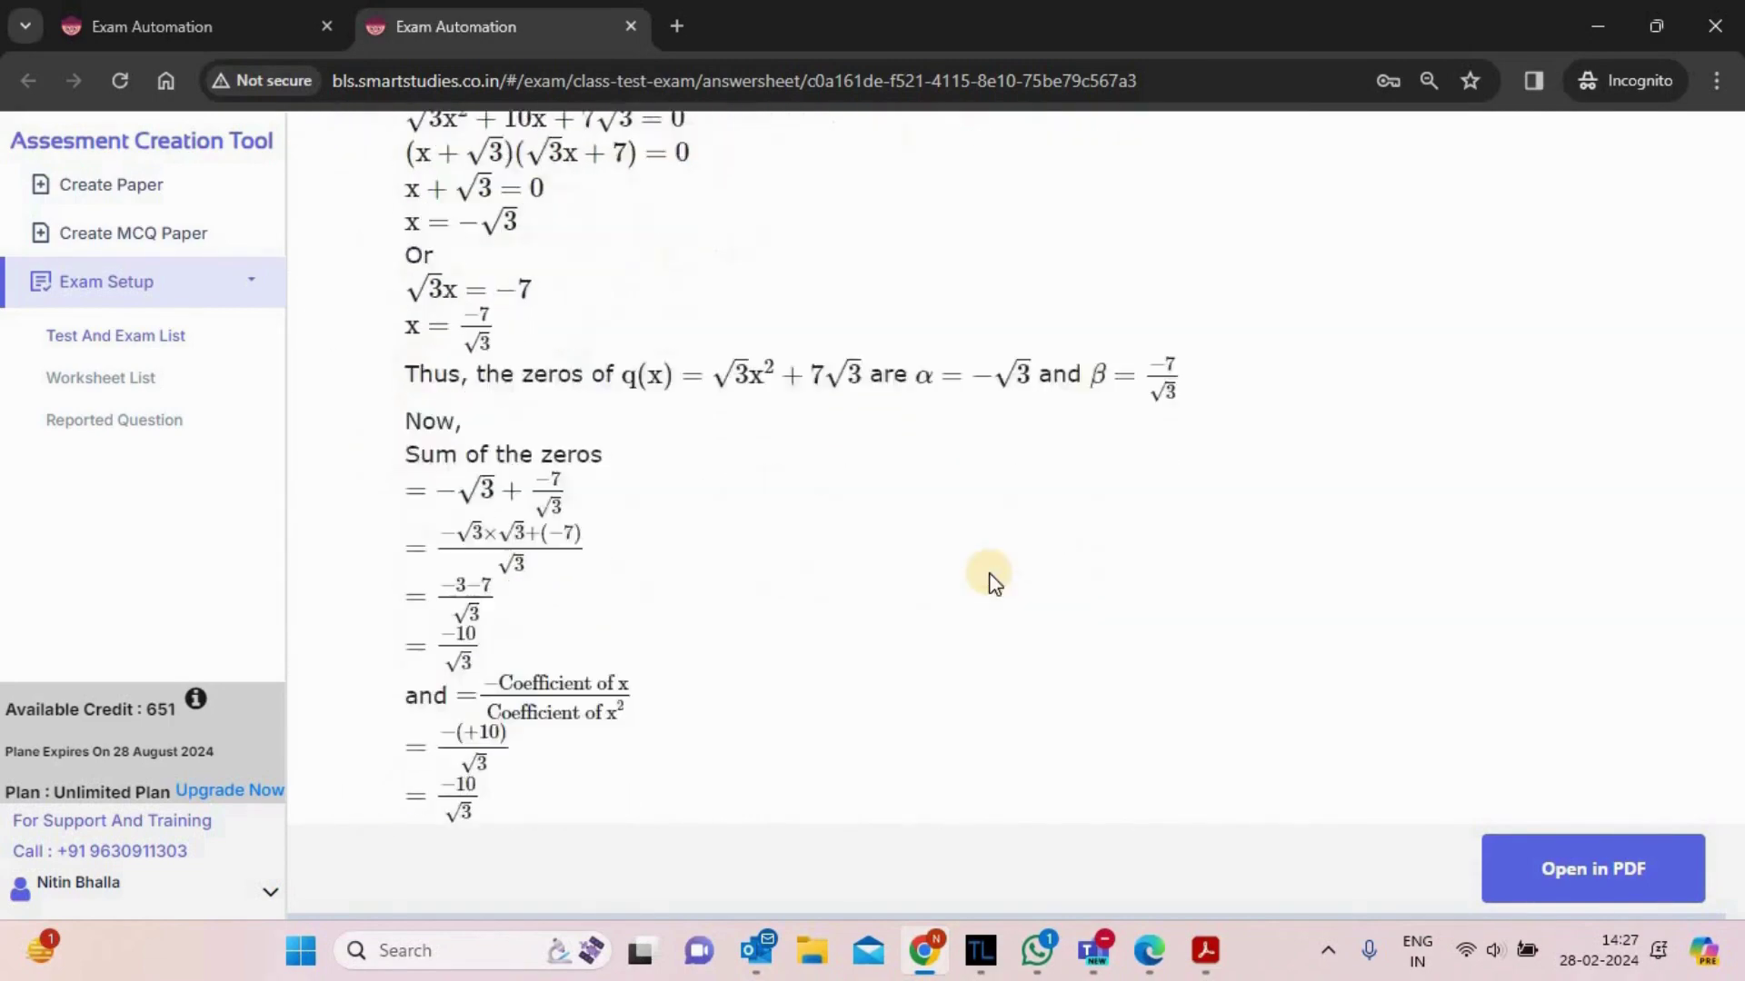
scroll(993, 581, down, 5)
key(ctrl+shift+Tab)
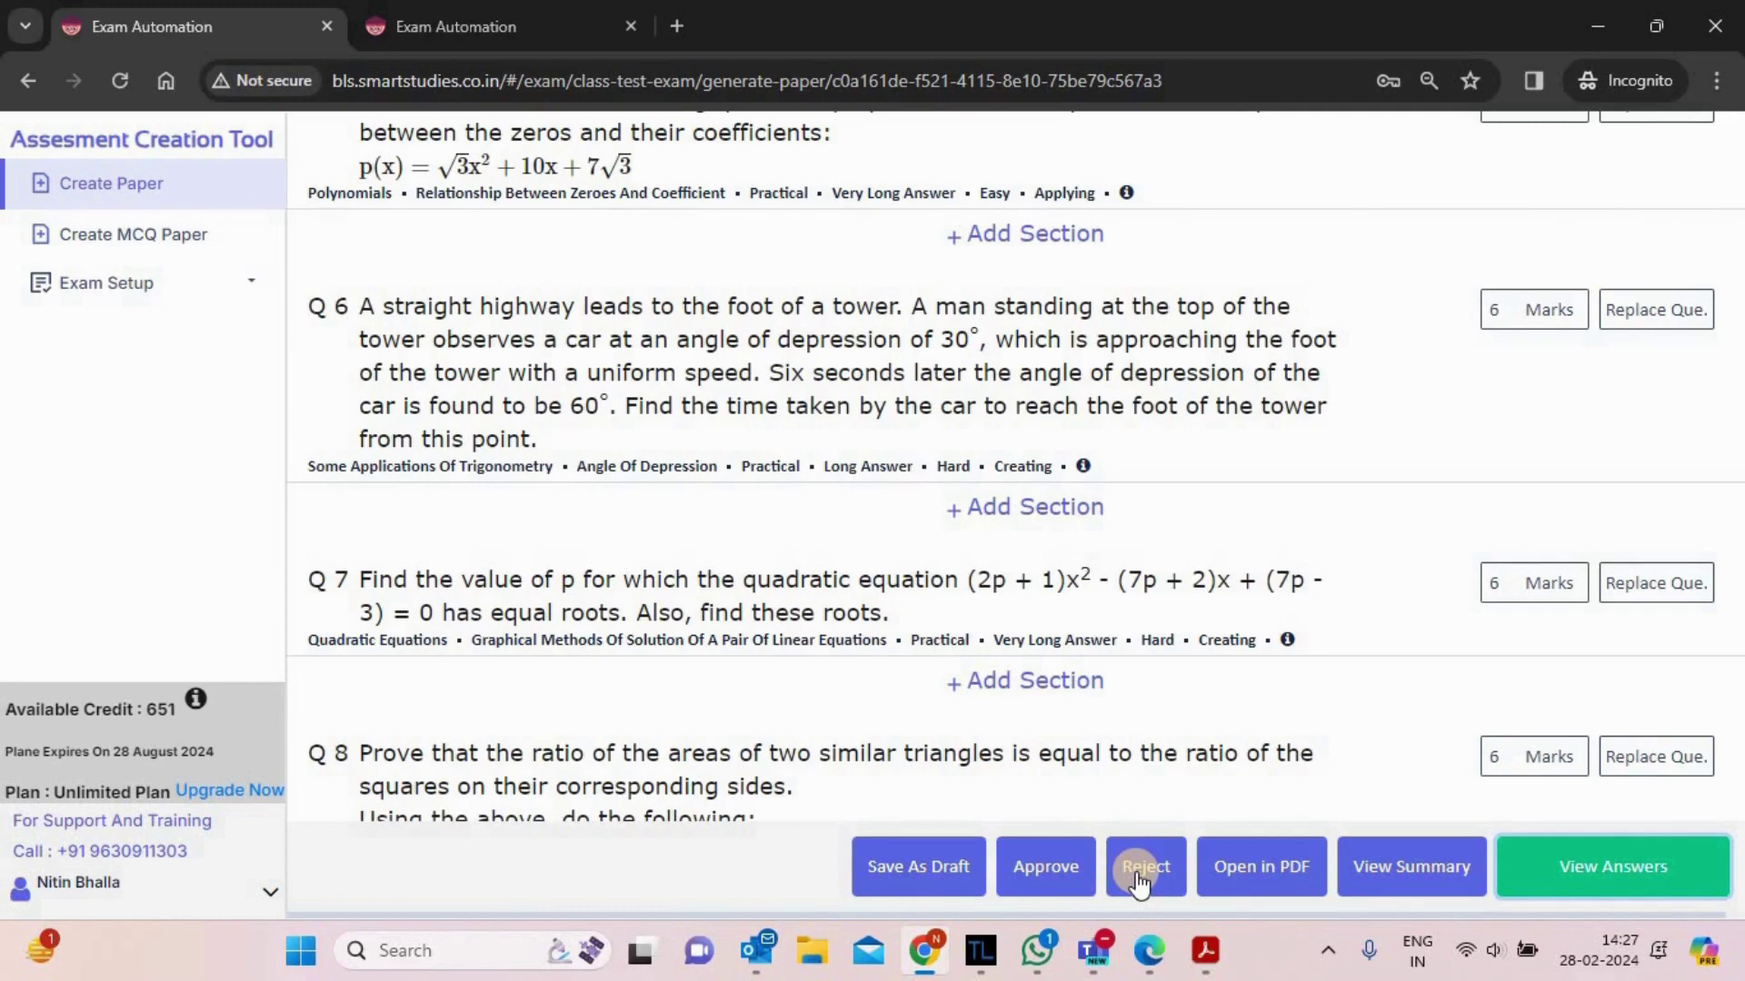
- Open the watermarked PDF preview and scroll down through Q9 and back up
click(1272, 886)
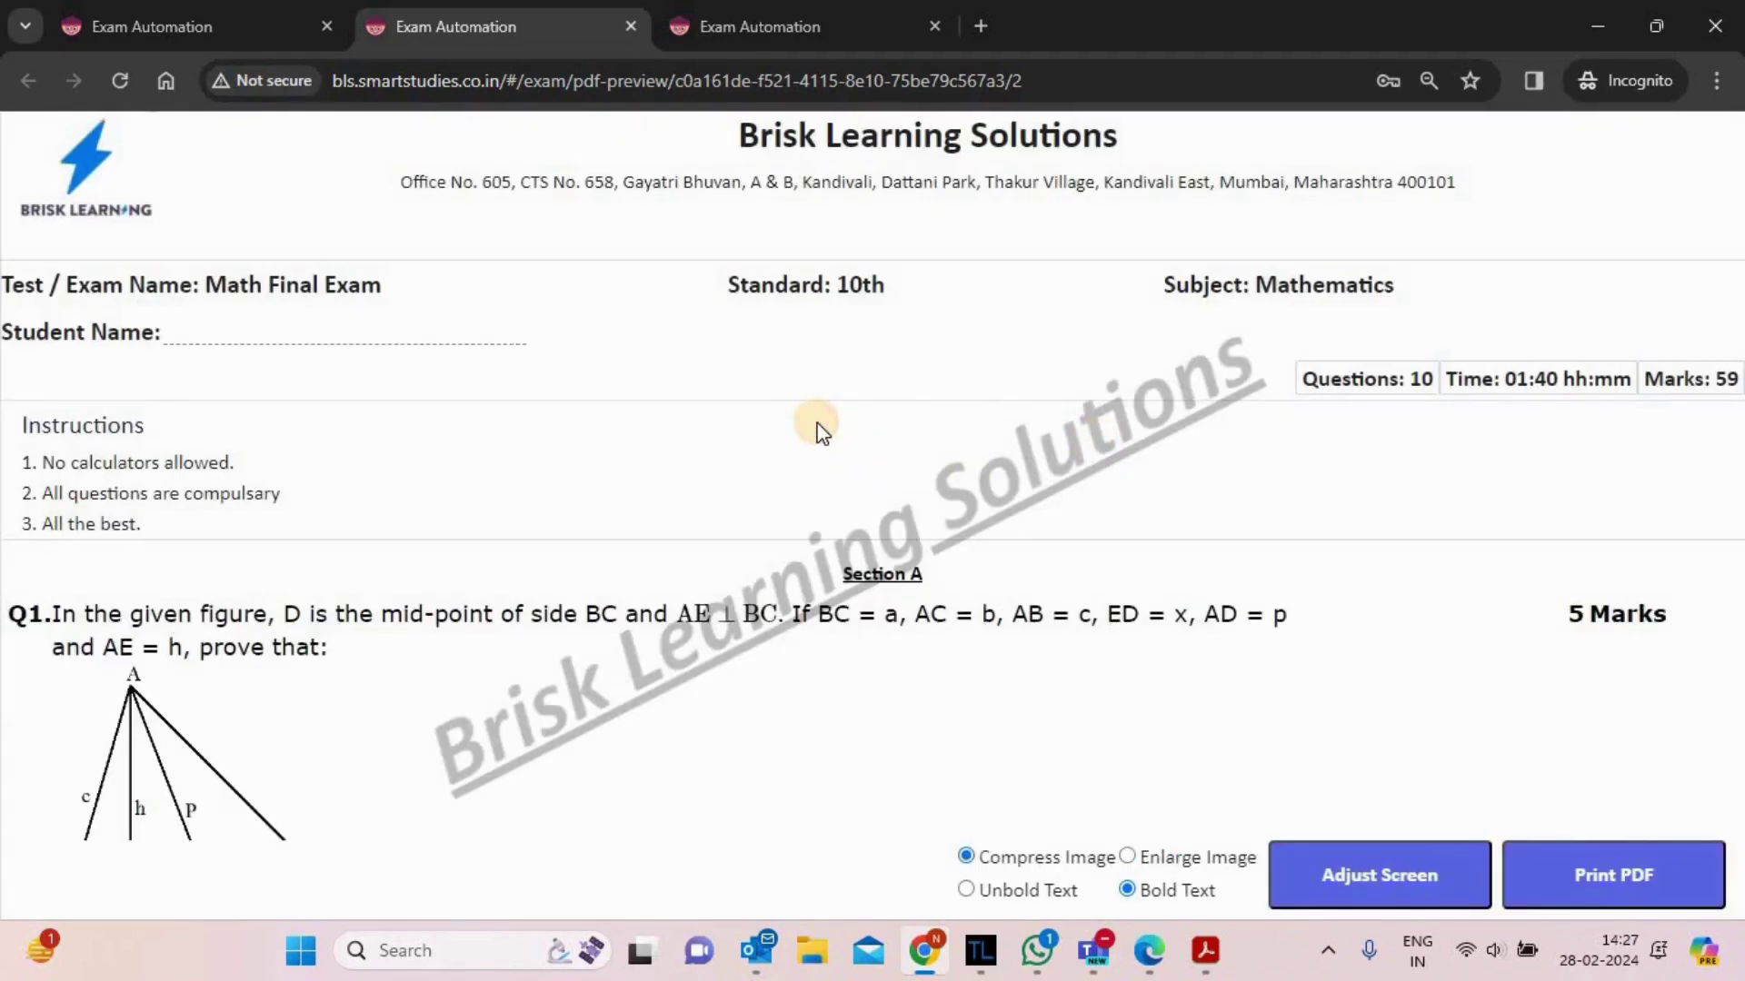
scroll(820, 427, down, 3)
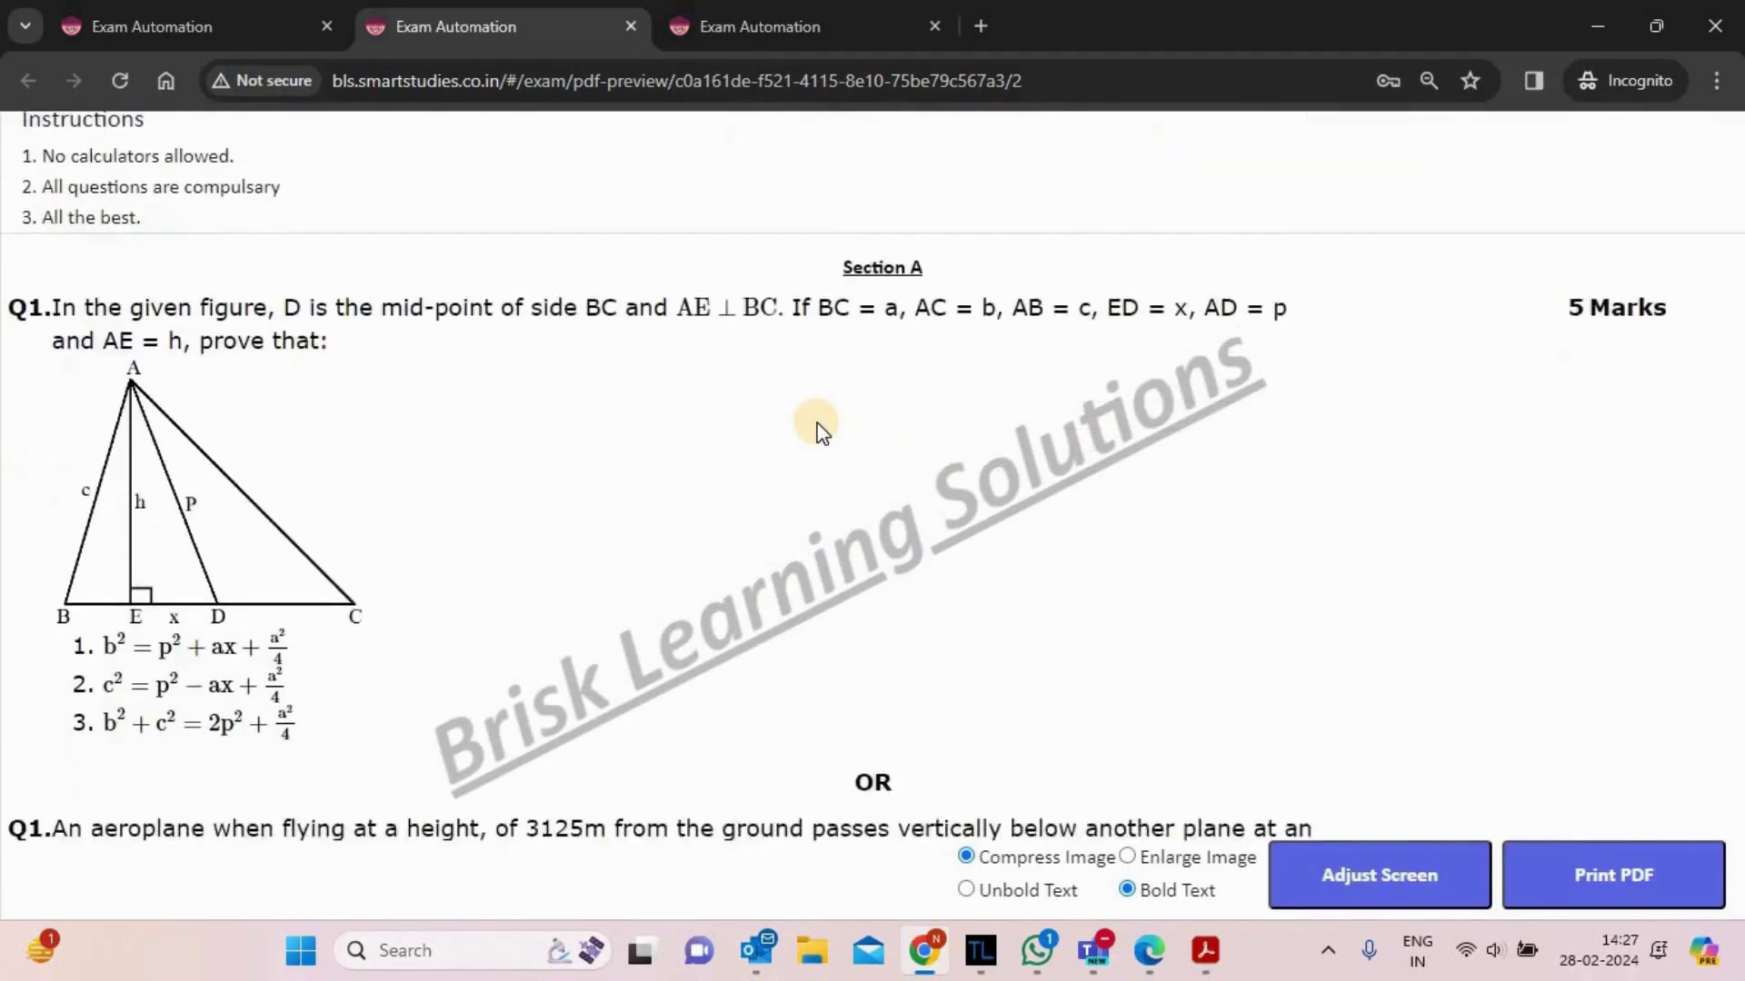
scroll(821, 427, down, 4)
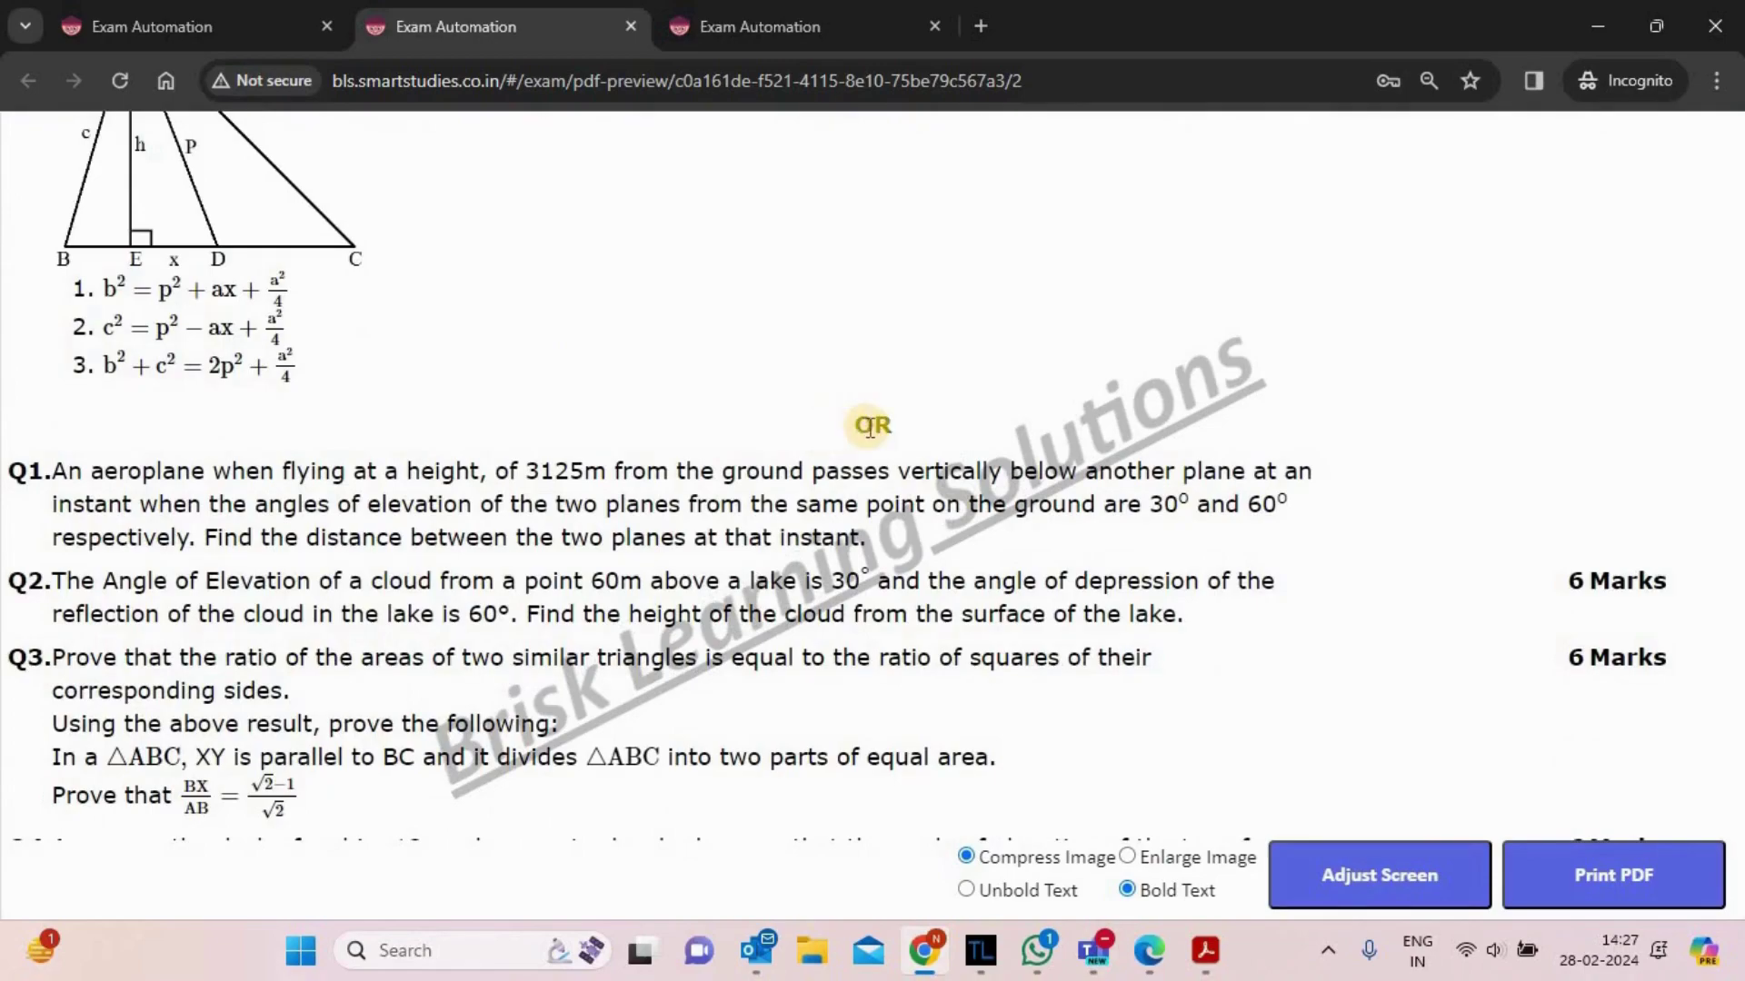
scroll(674, 400, down, 1)
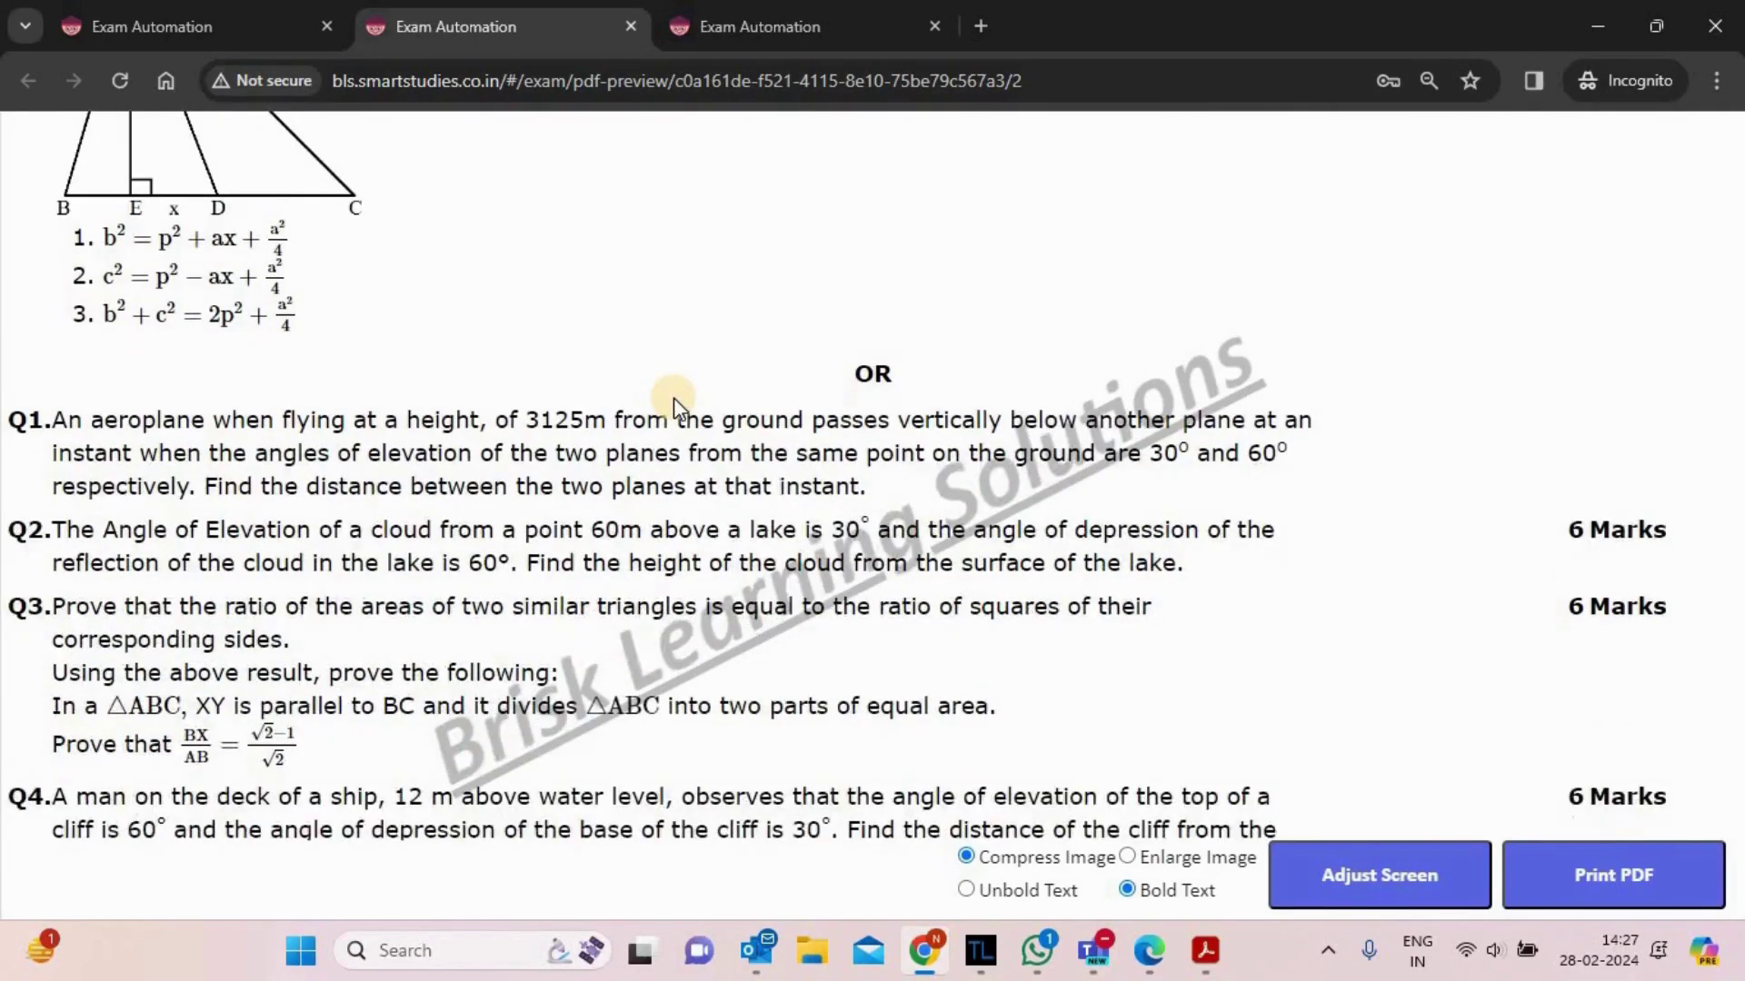
scroll(674, 397, down, 7)
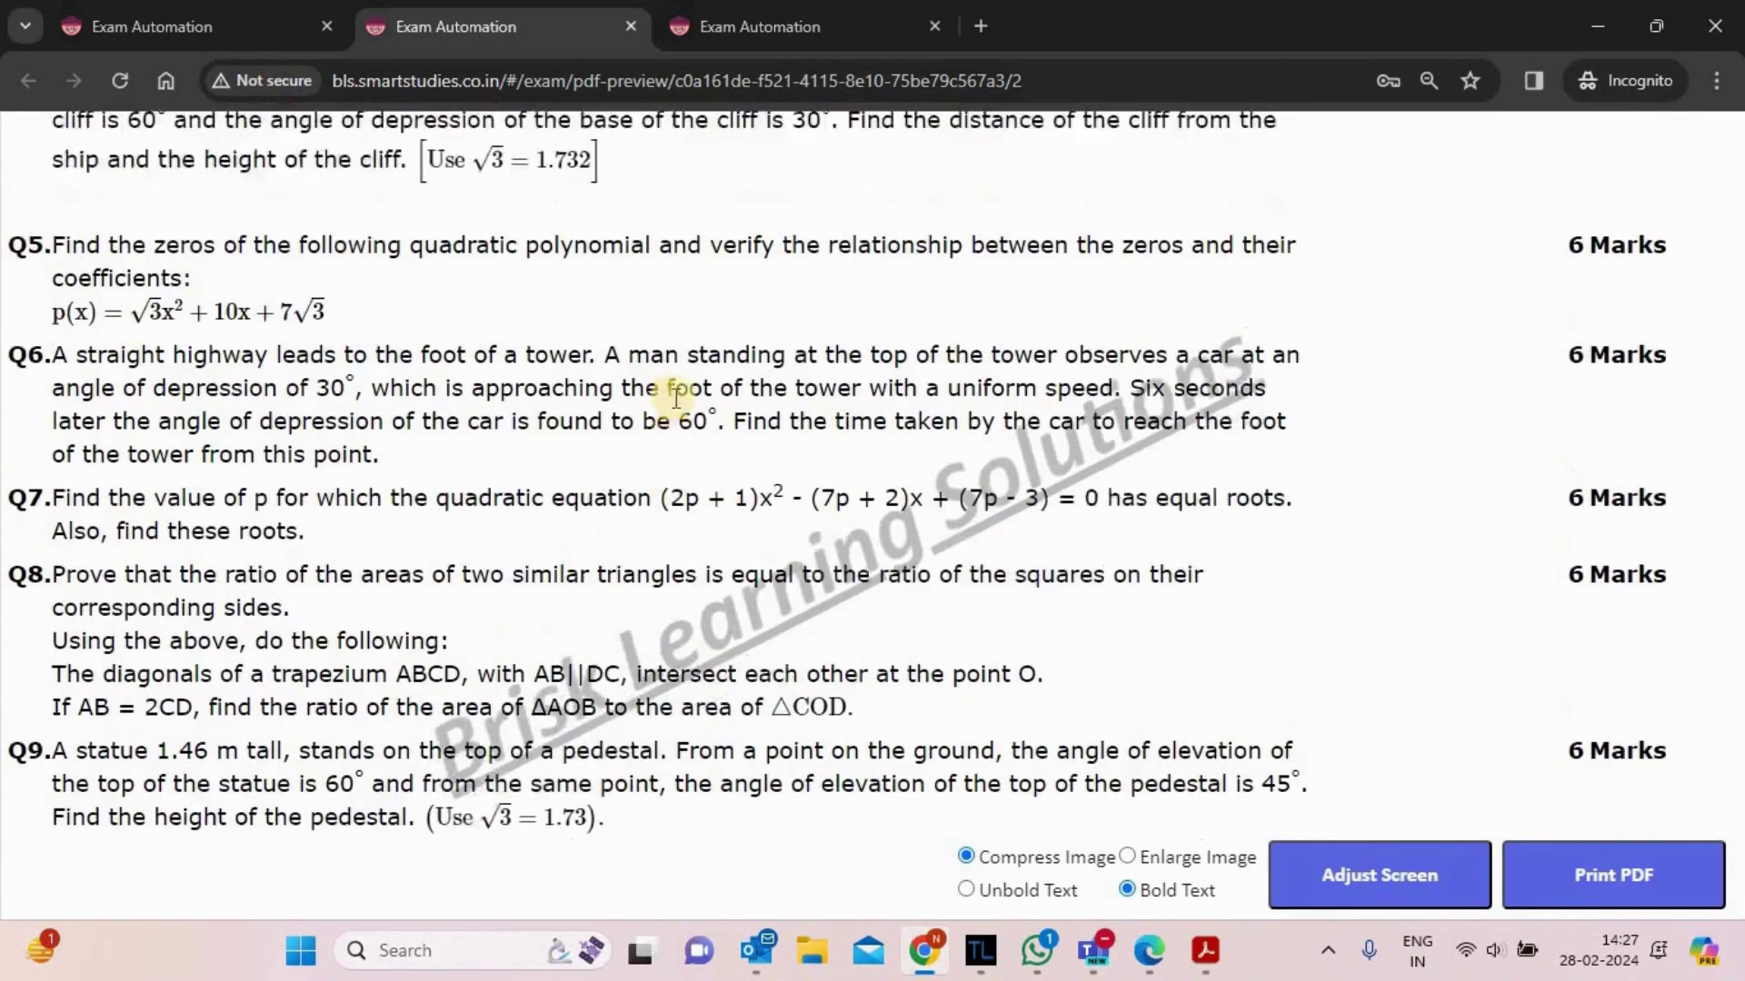
scroll(676, 400, up, 15)
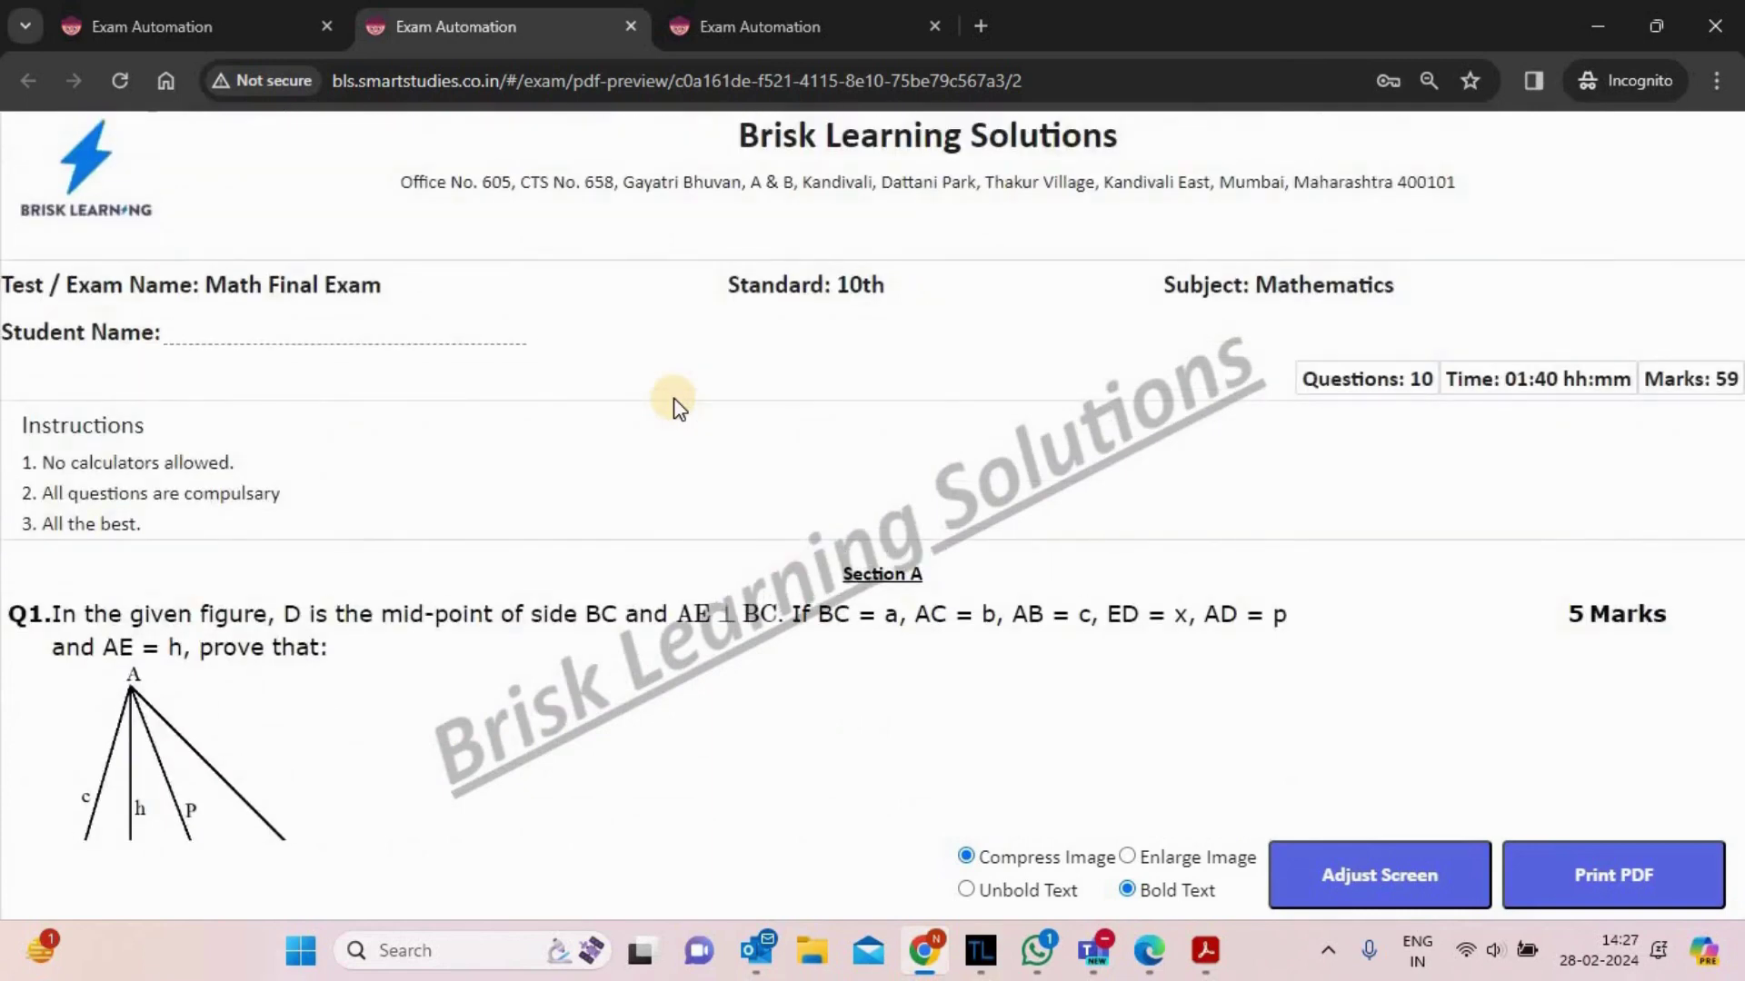
- Move the question-to-mark, between-questions and question-number margin sliders right, then close the dialog
click(1363, 885)
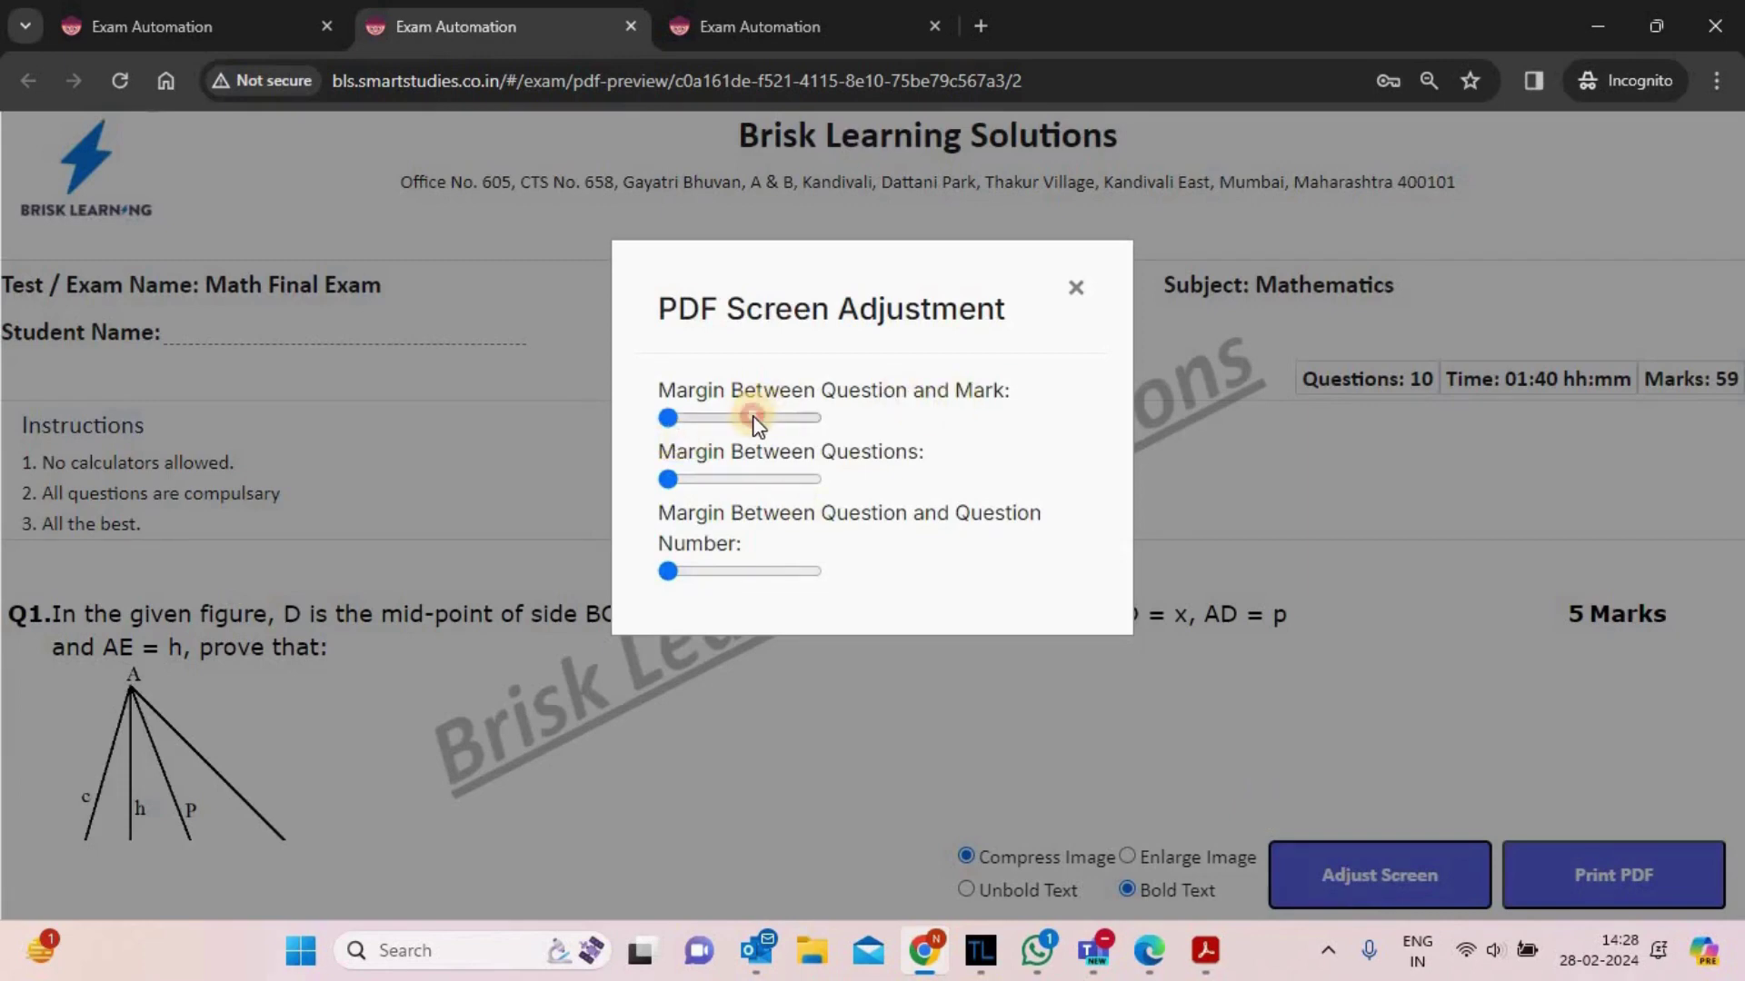
drag(754, 420, 762, 418)
click(745, 484)
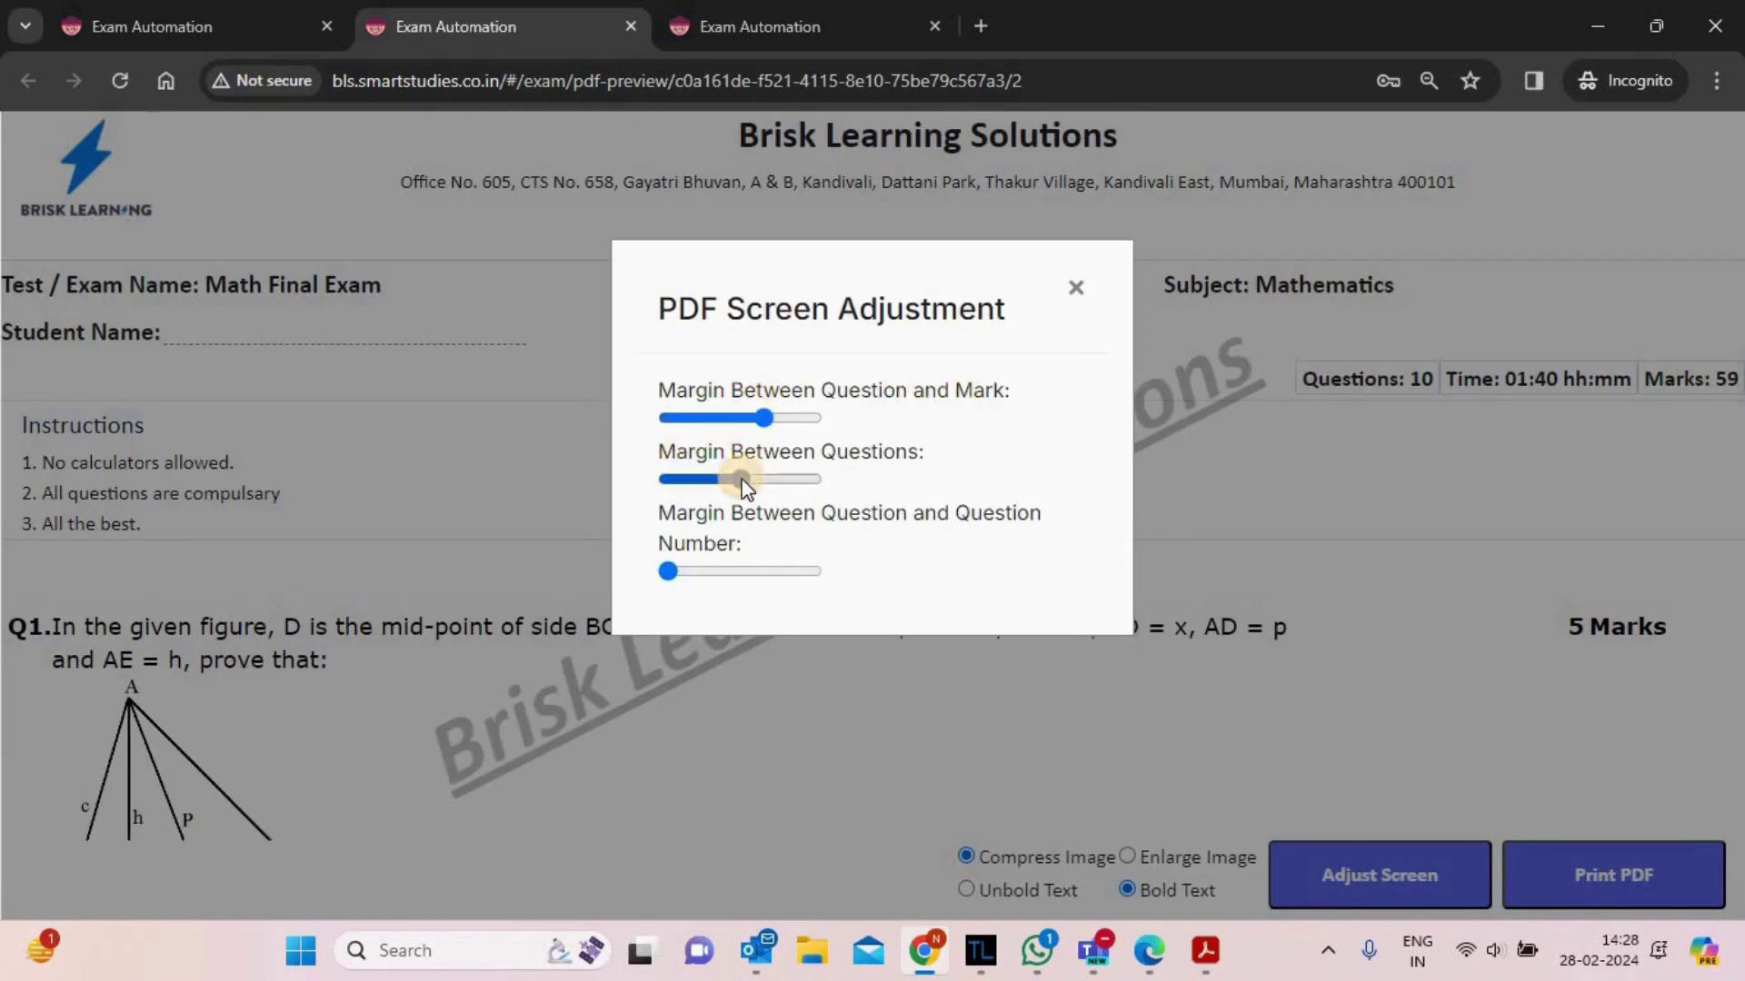
click(783, 573)
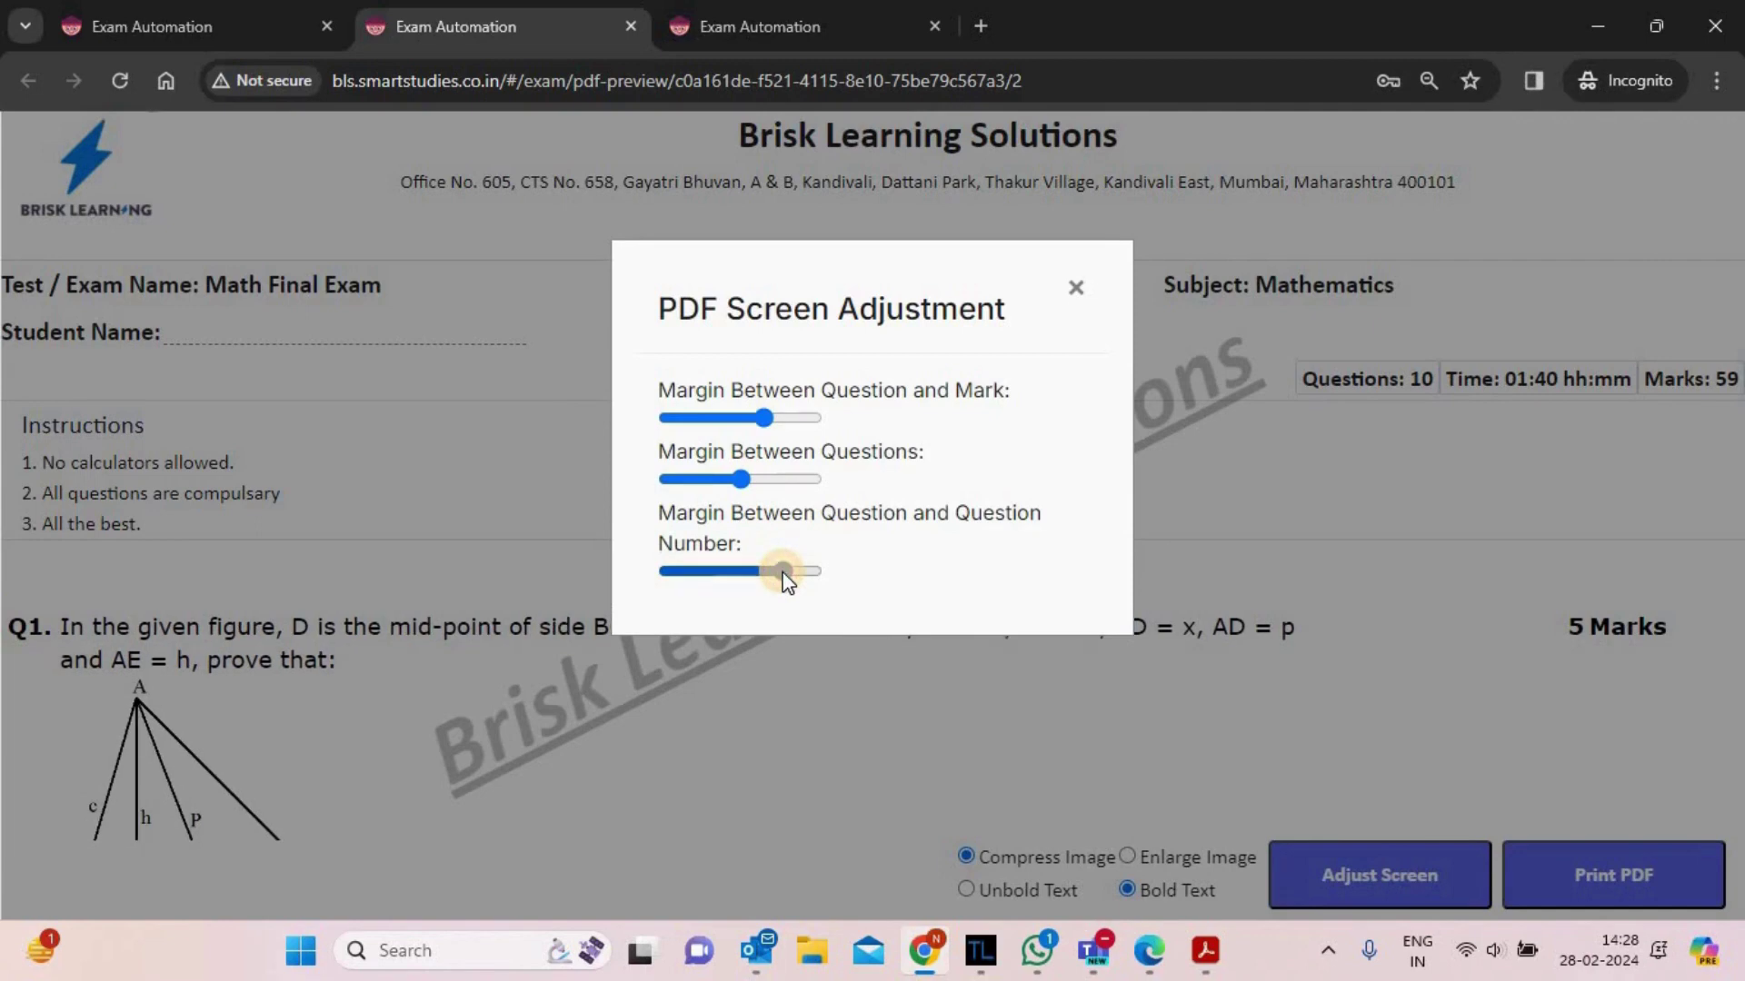
mouse_move(786, 573)
mouse_down()
mouse_move(721, 573)
mouse_move(783, 573)
mouse_up()
click(1077, 289)
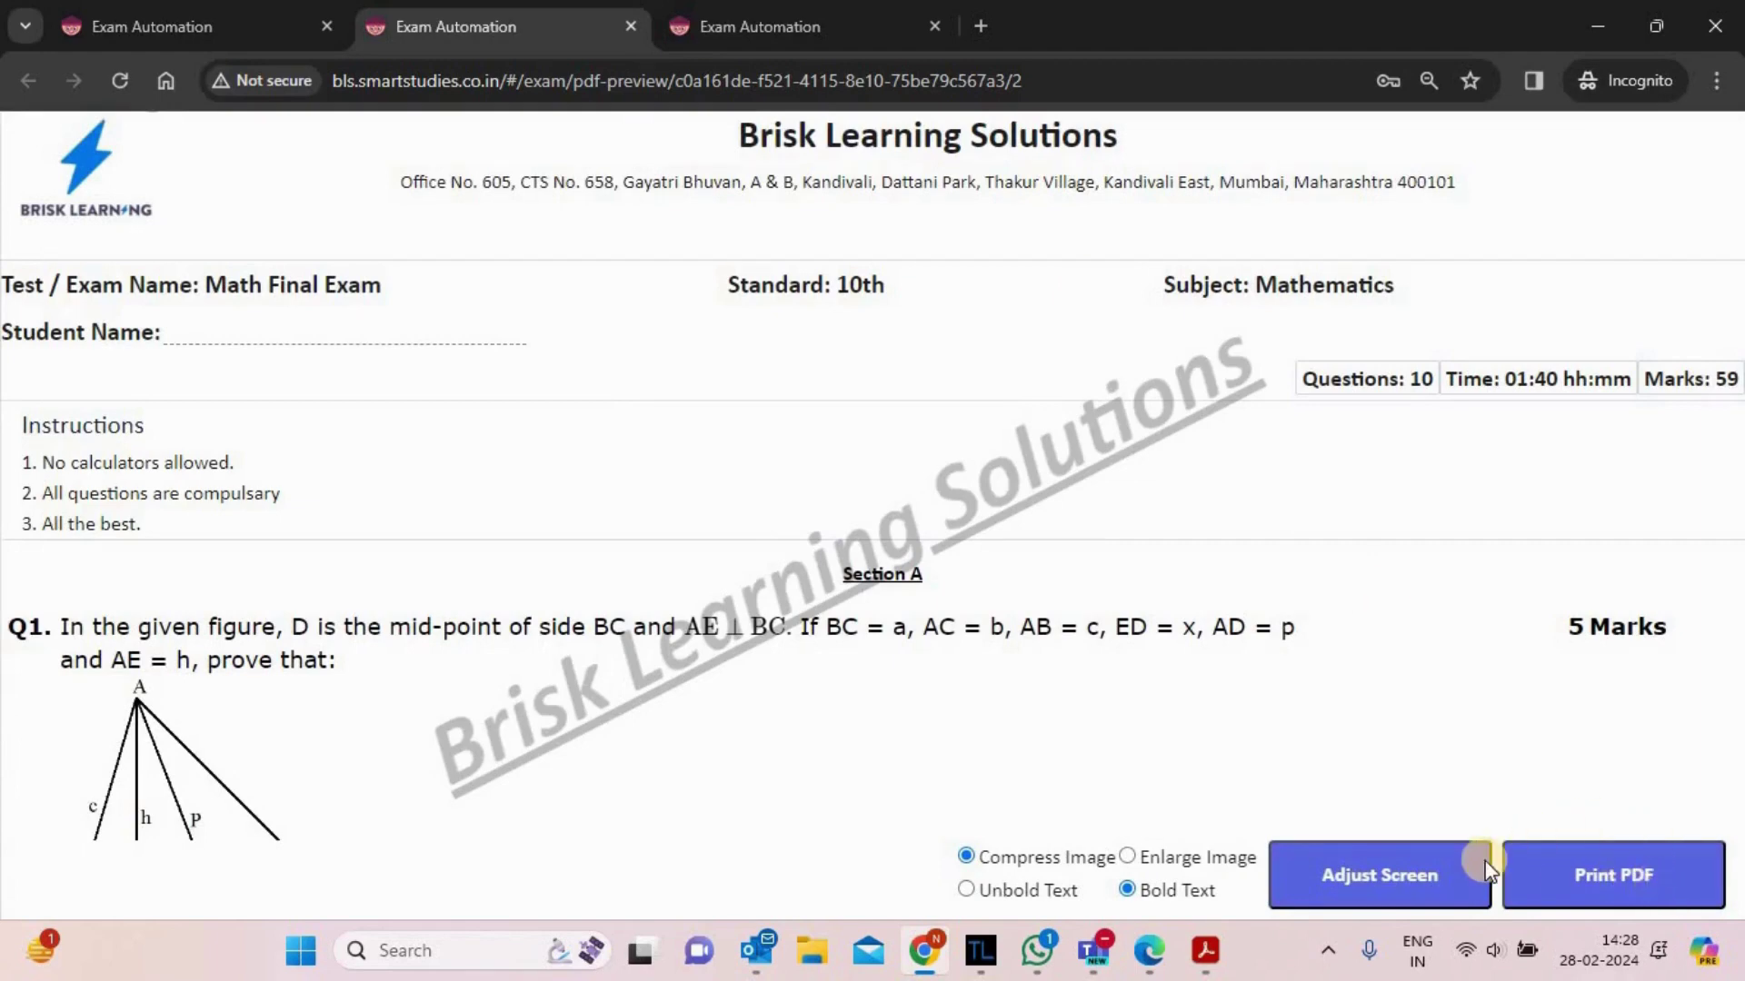
- Show enlarged figures in the PDF preview, toggling text to regular then back to bold
click(1127, 858)
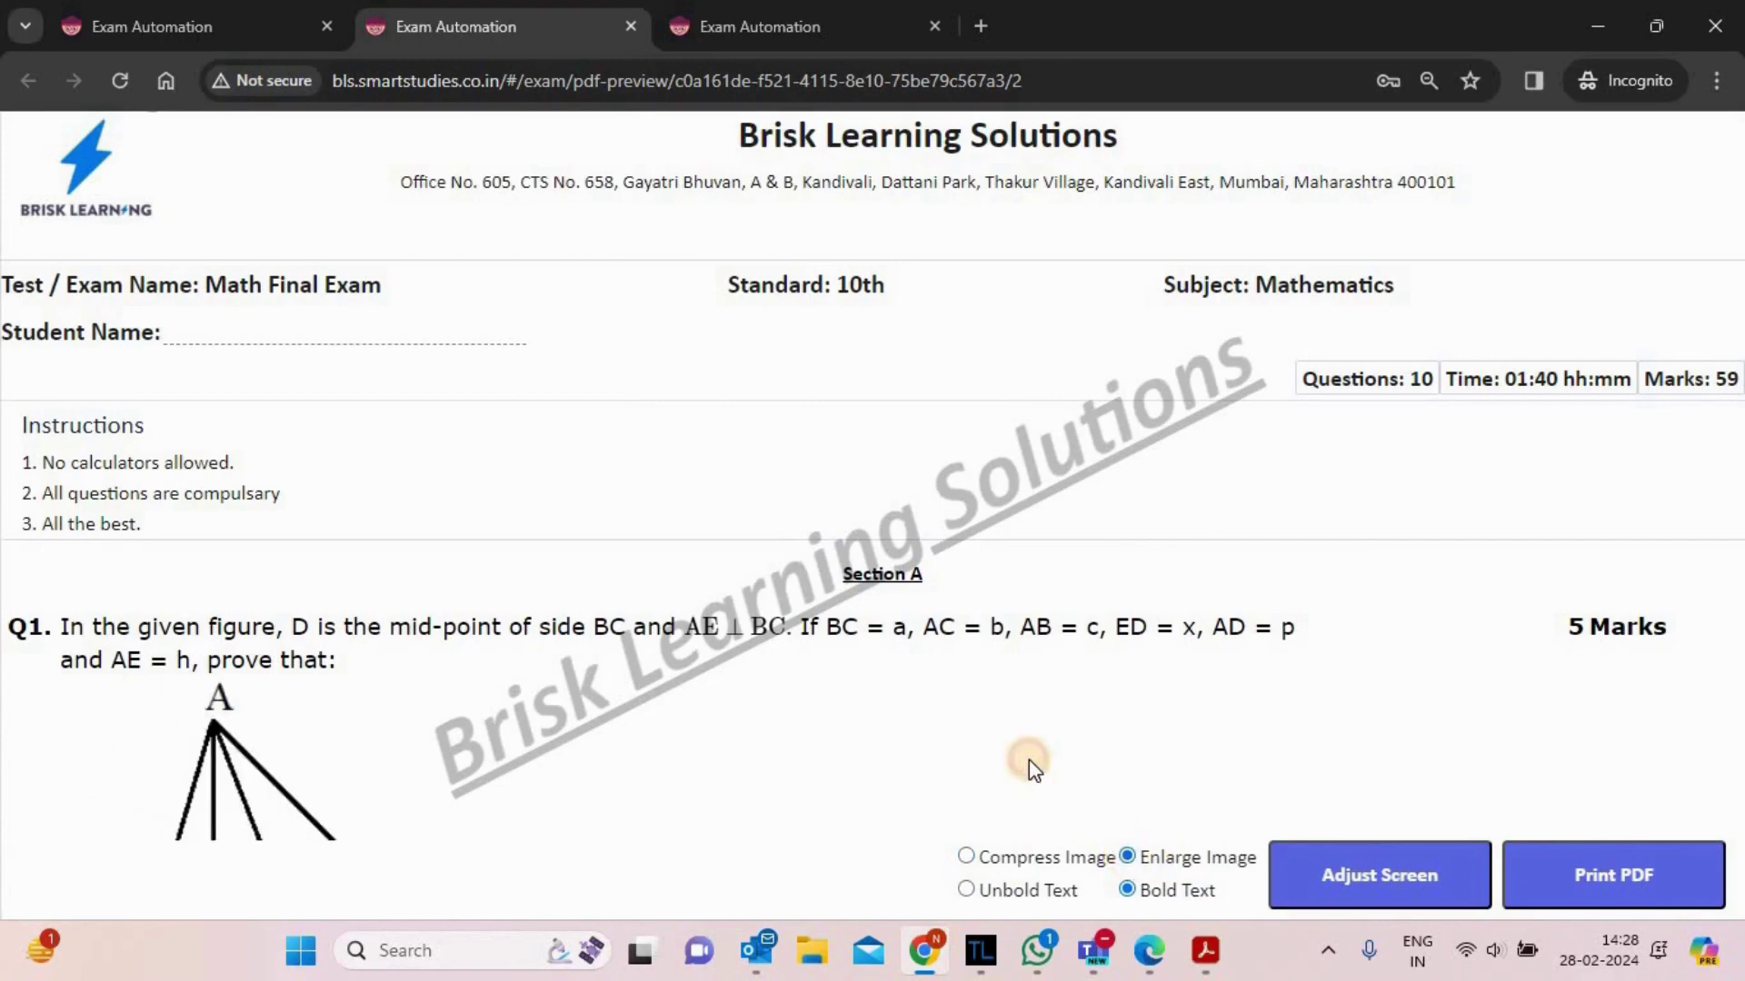
scroll(1028, 761, down, 5)
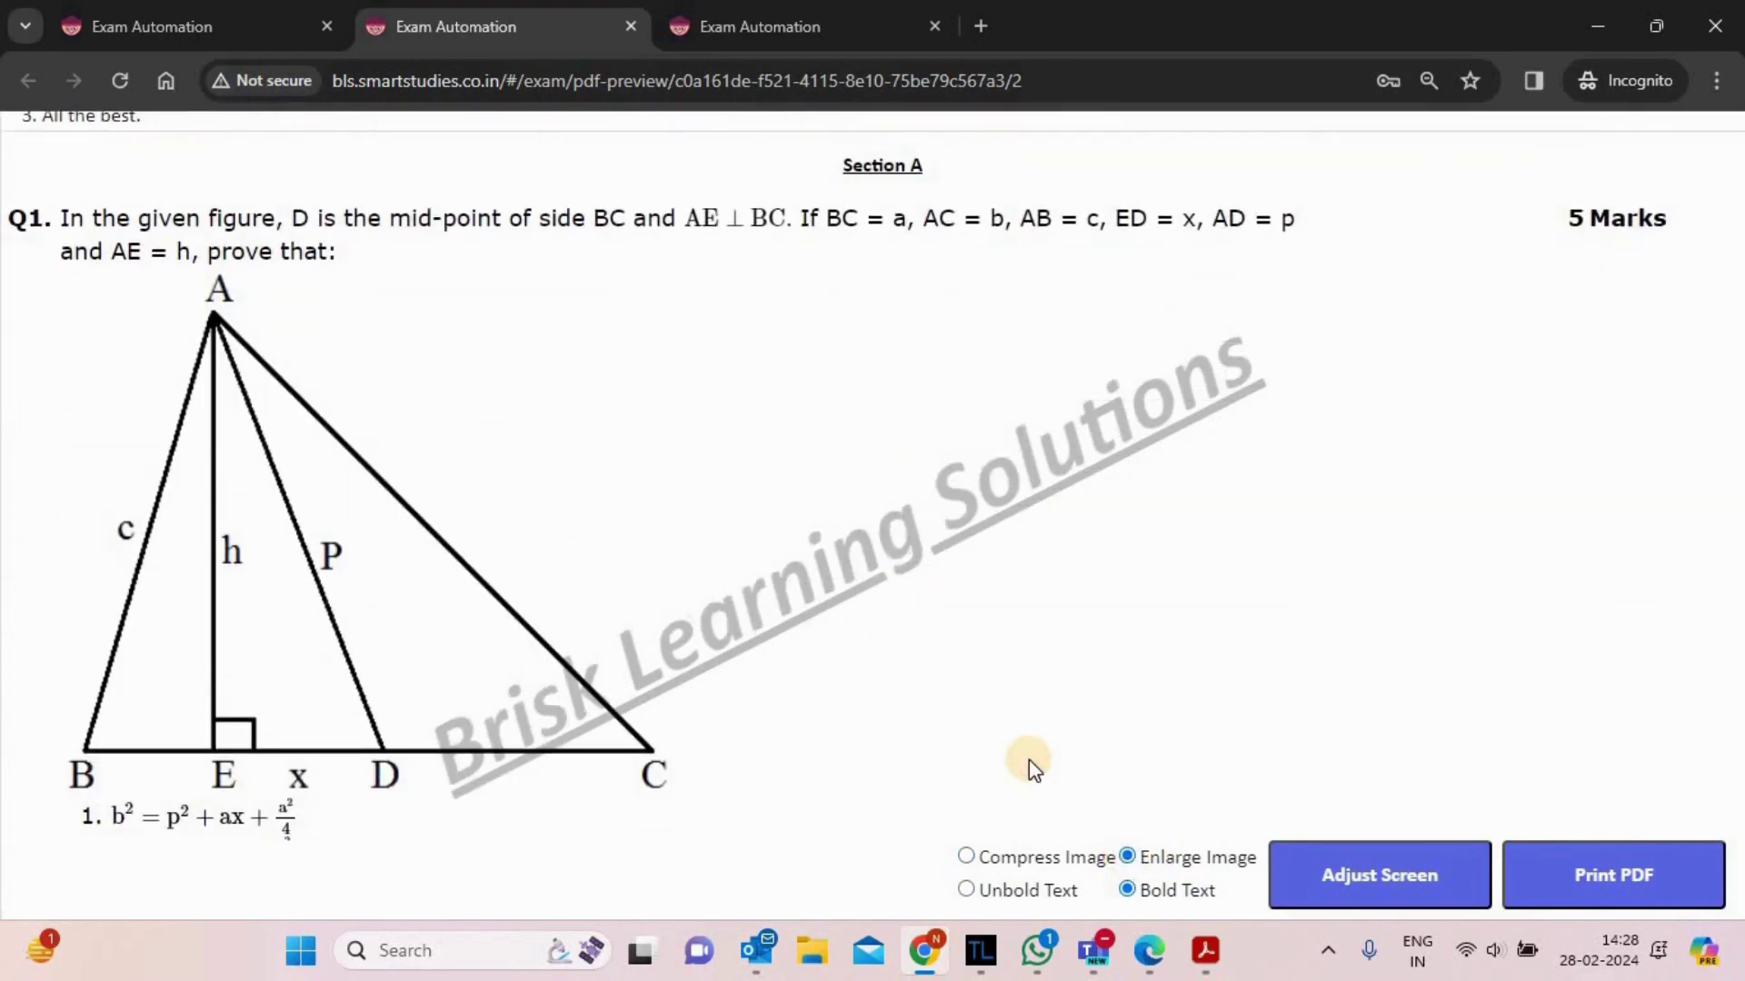
click(966, 891)
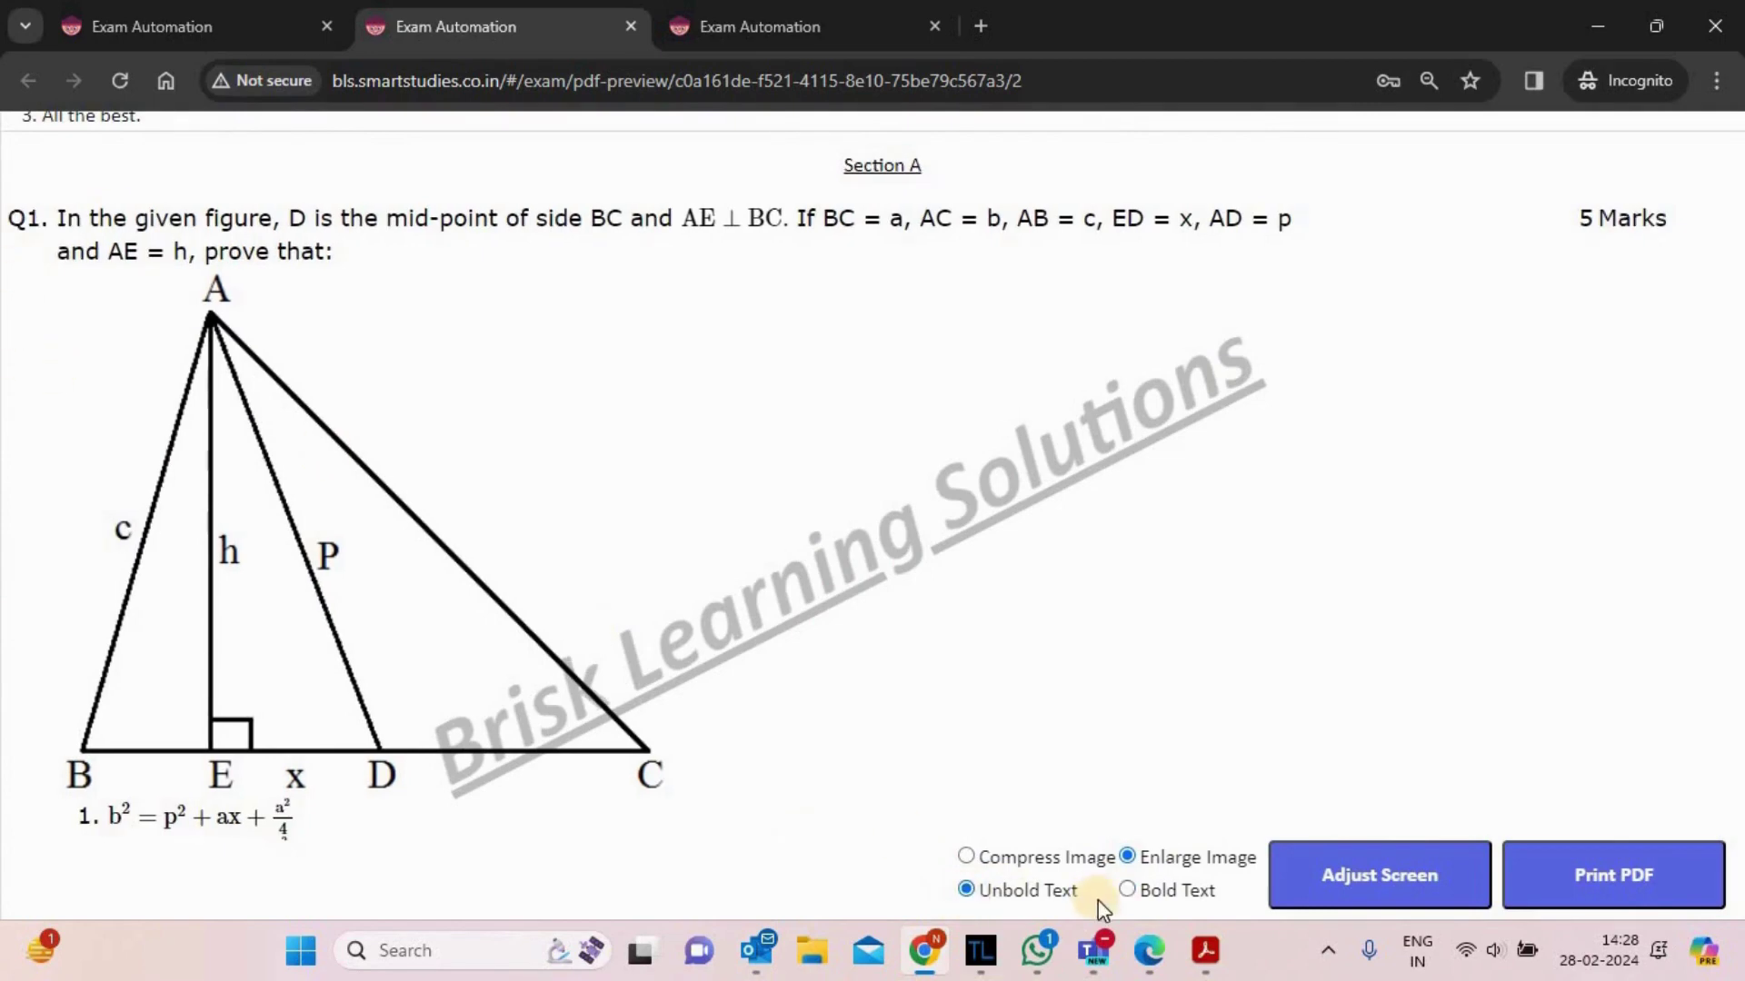
click(1128, 890)
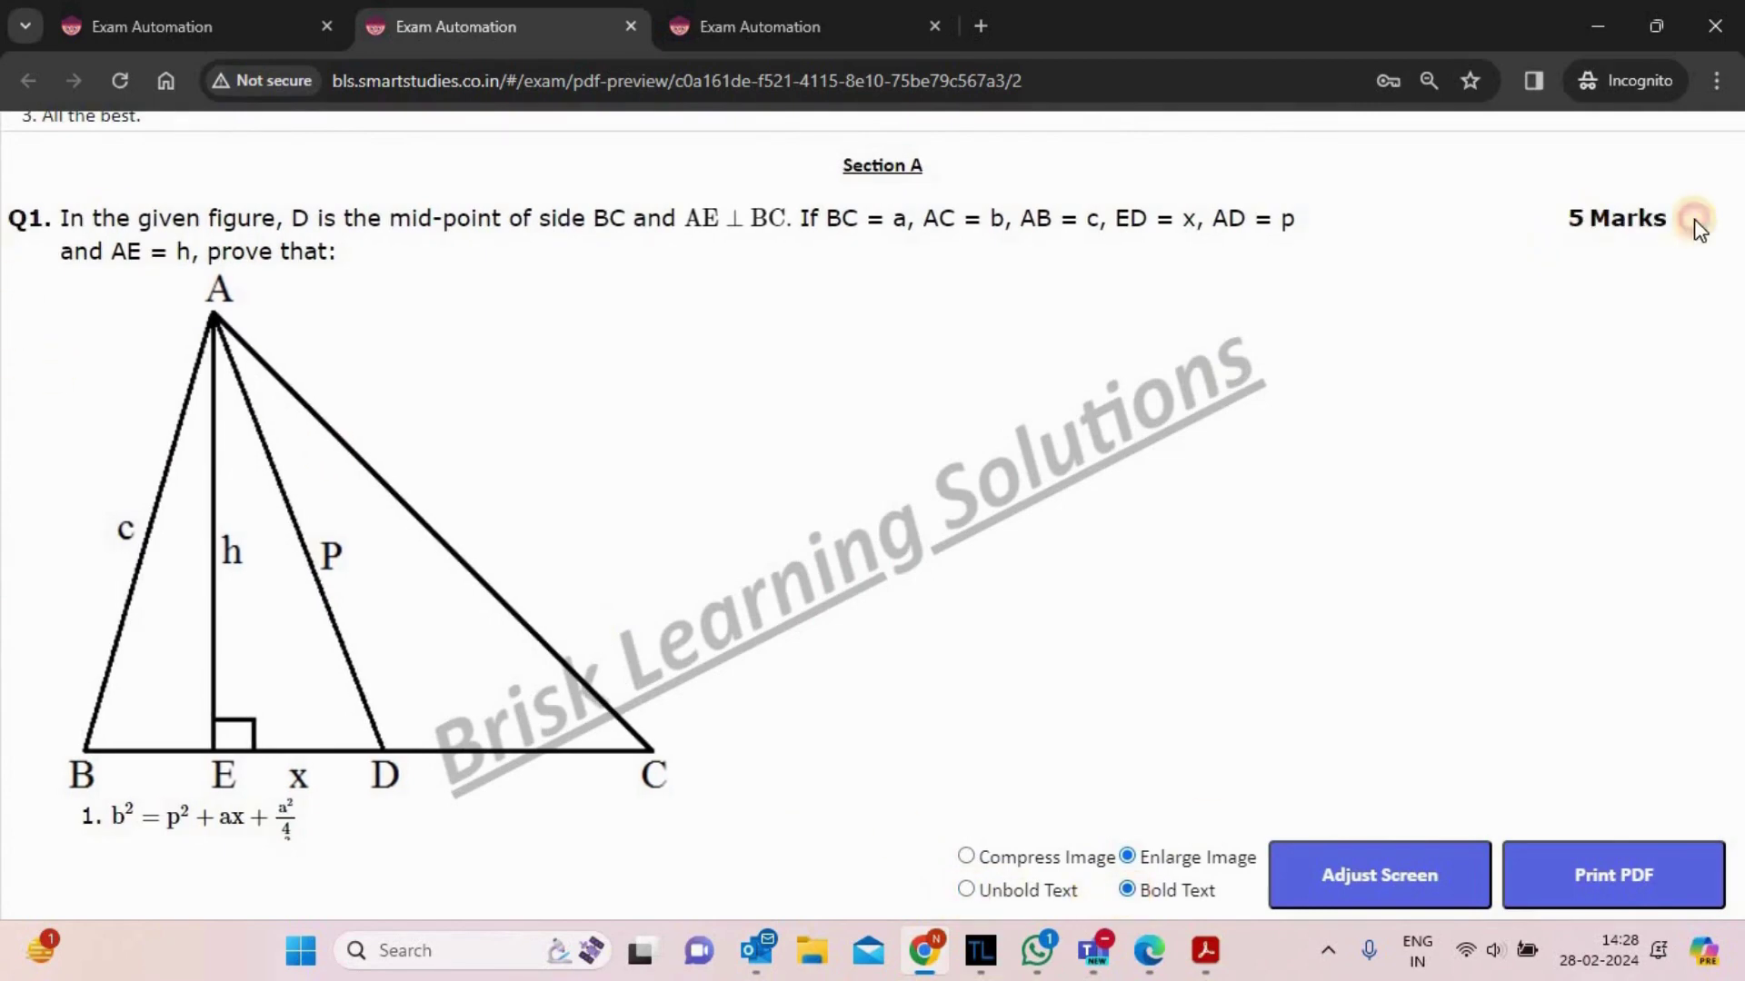
drag(1696, 226, 9, 227)
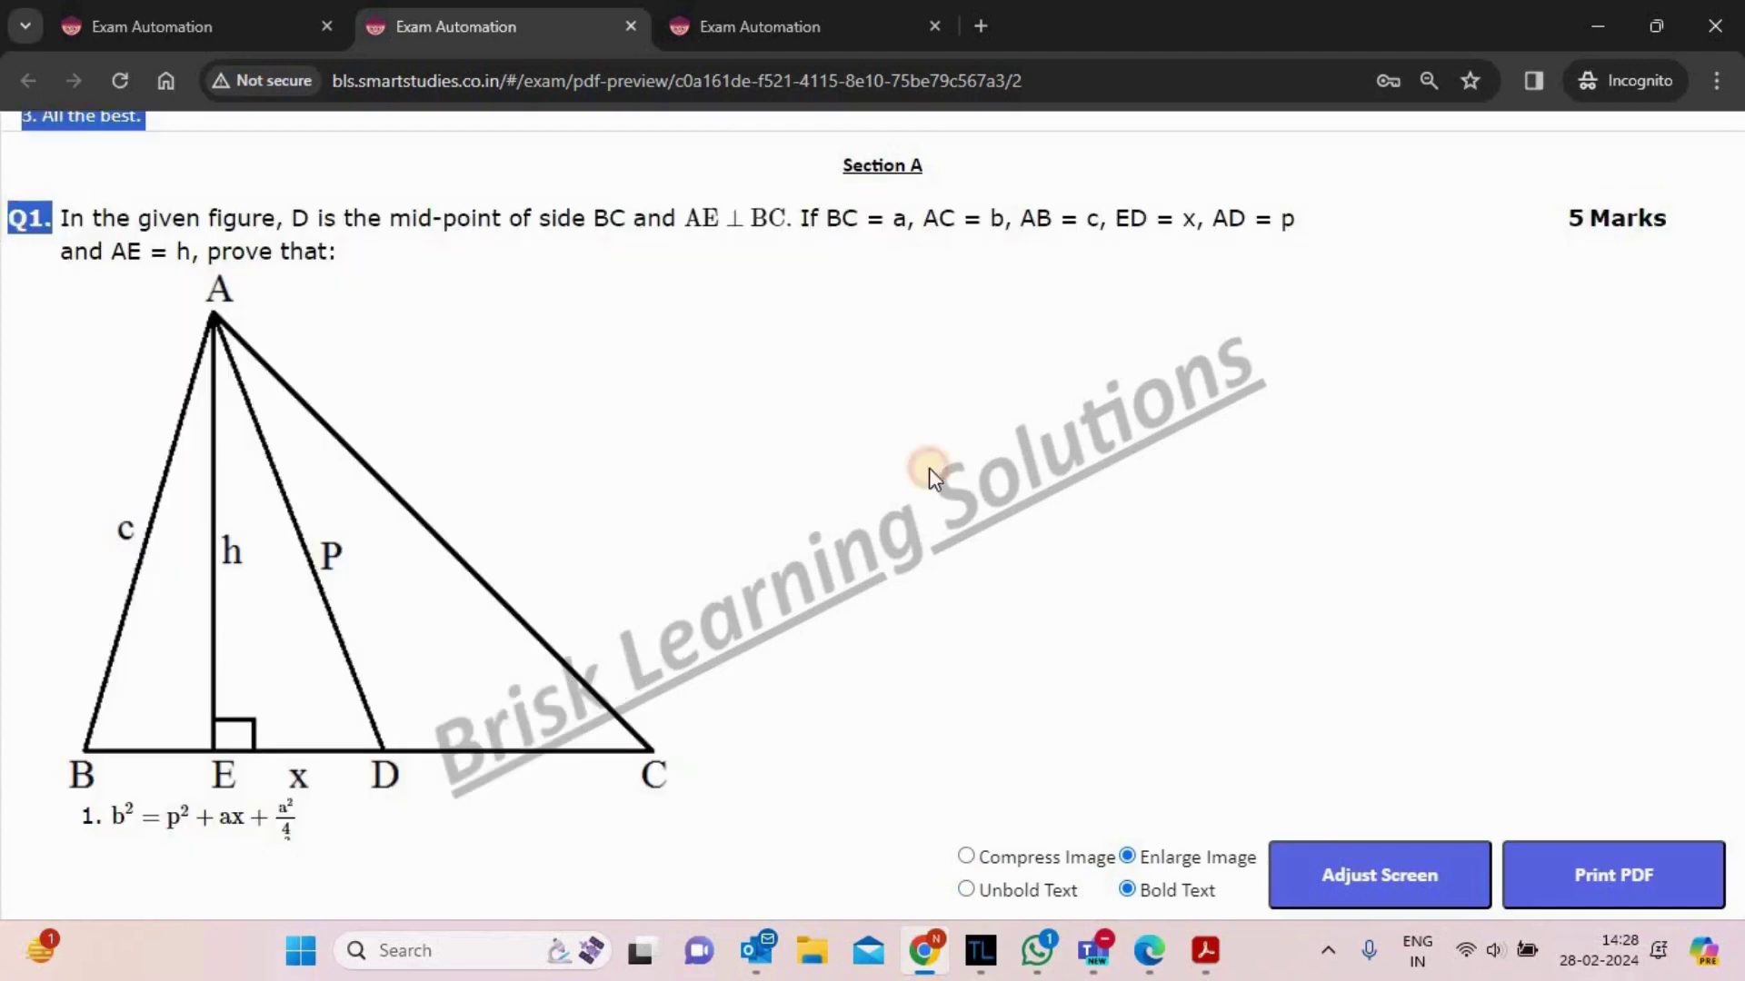
click(931, 471)
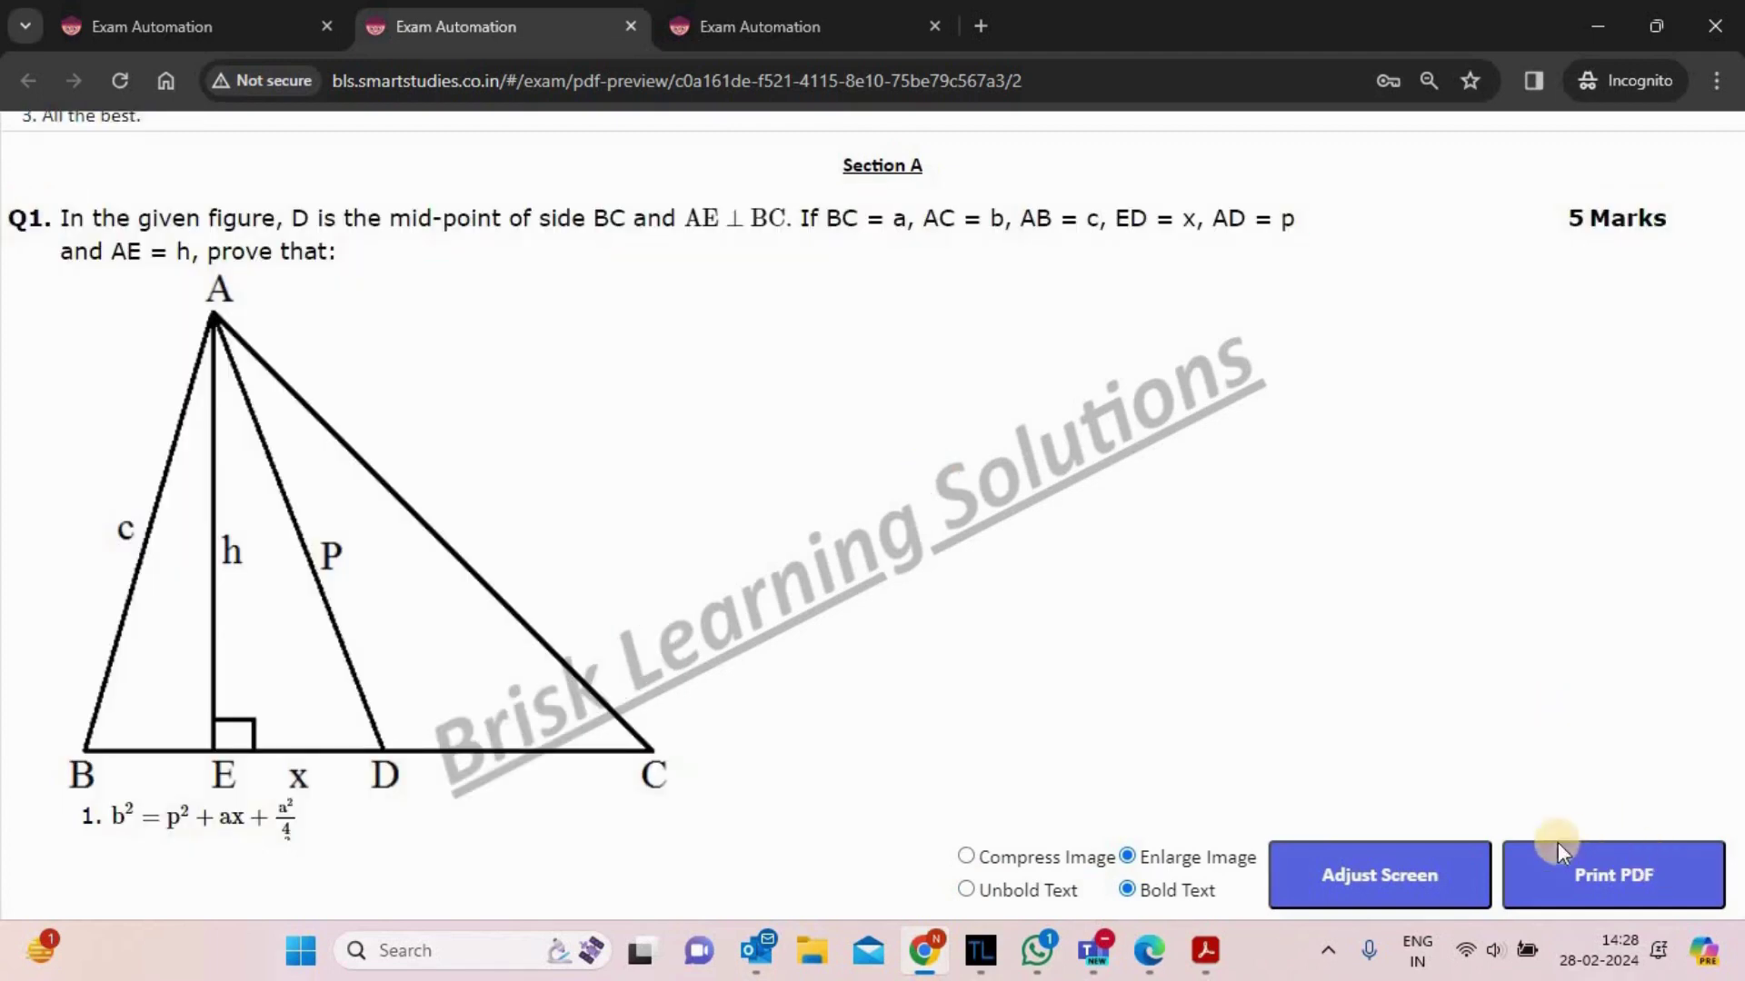
- Open the Print PDF settings for the exam and cancel without saving
click(1635, 884)
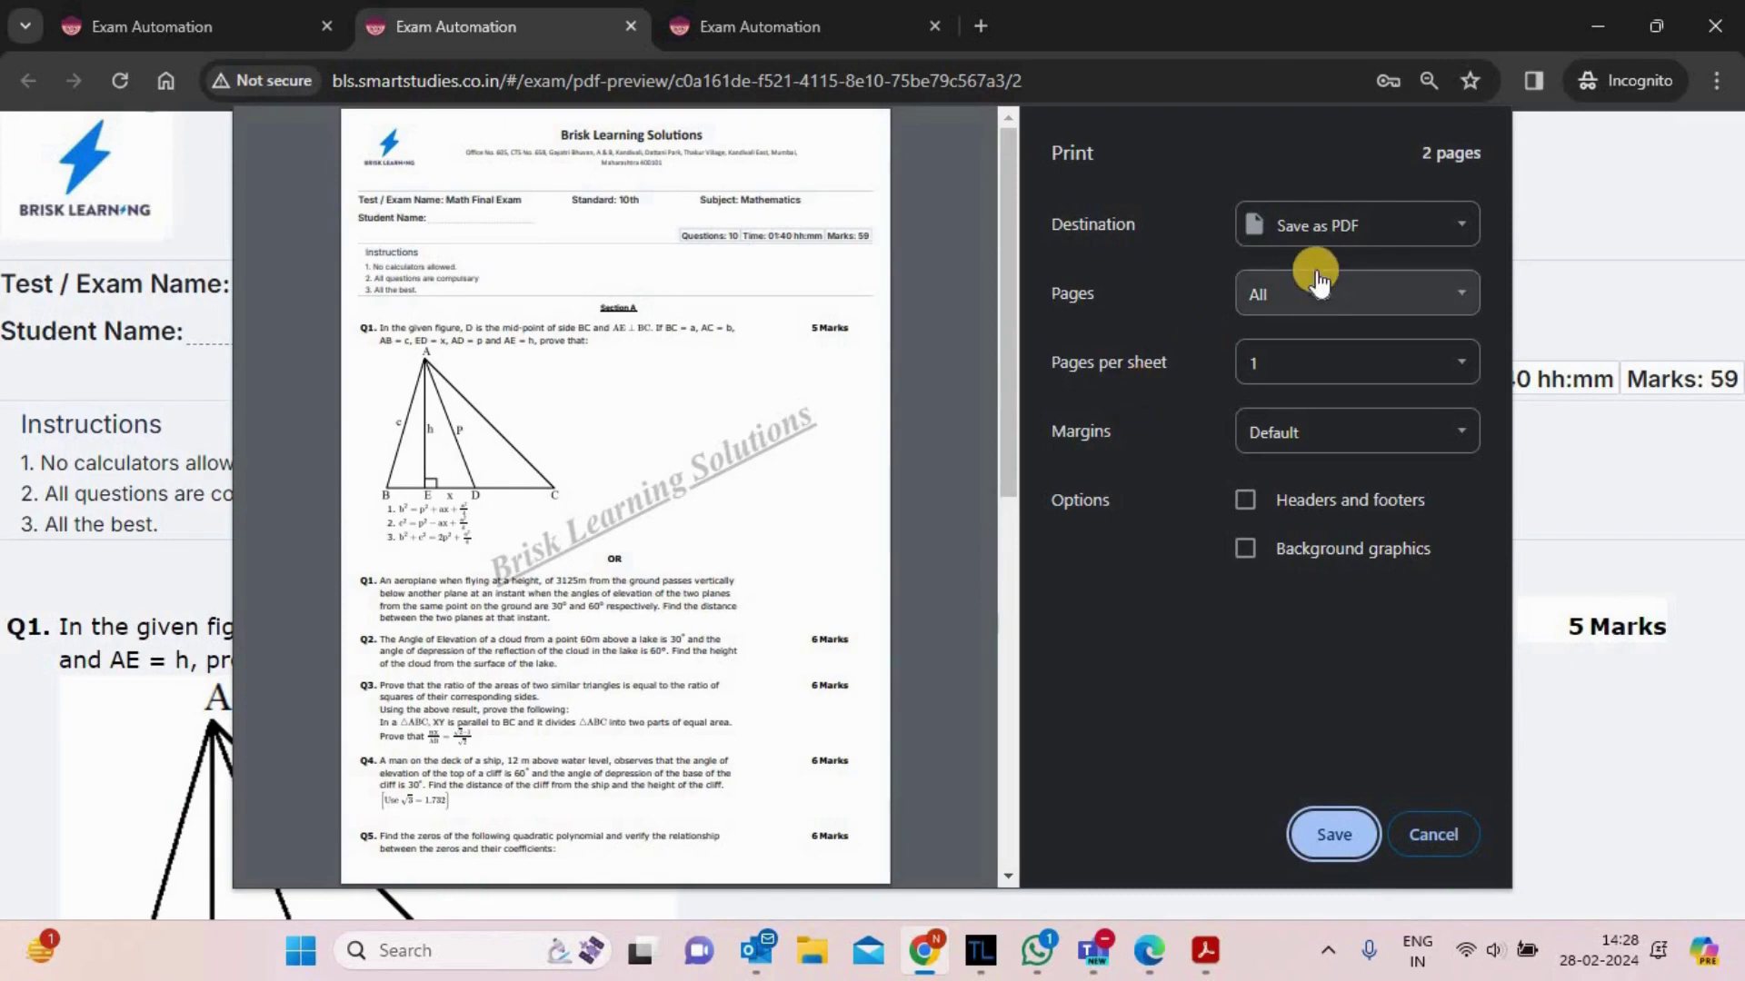
click(1450, 838)
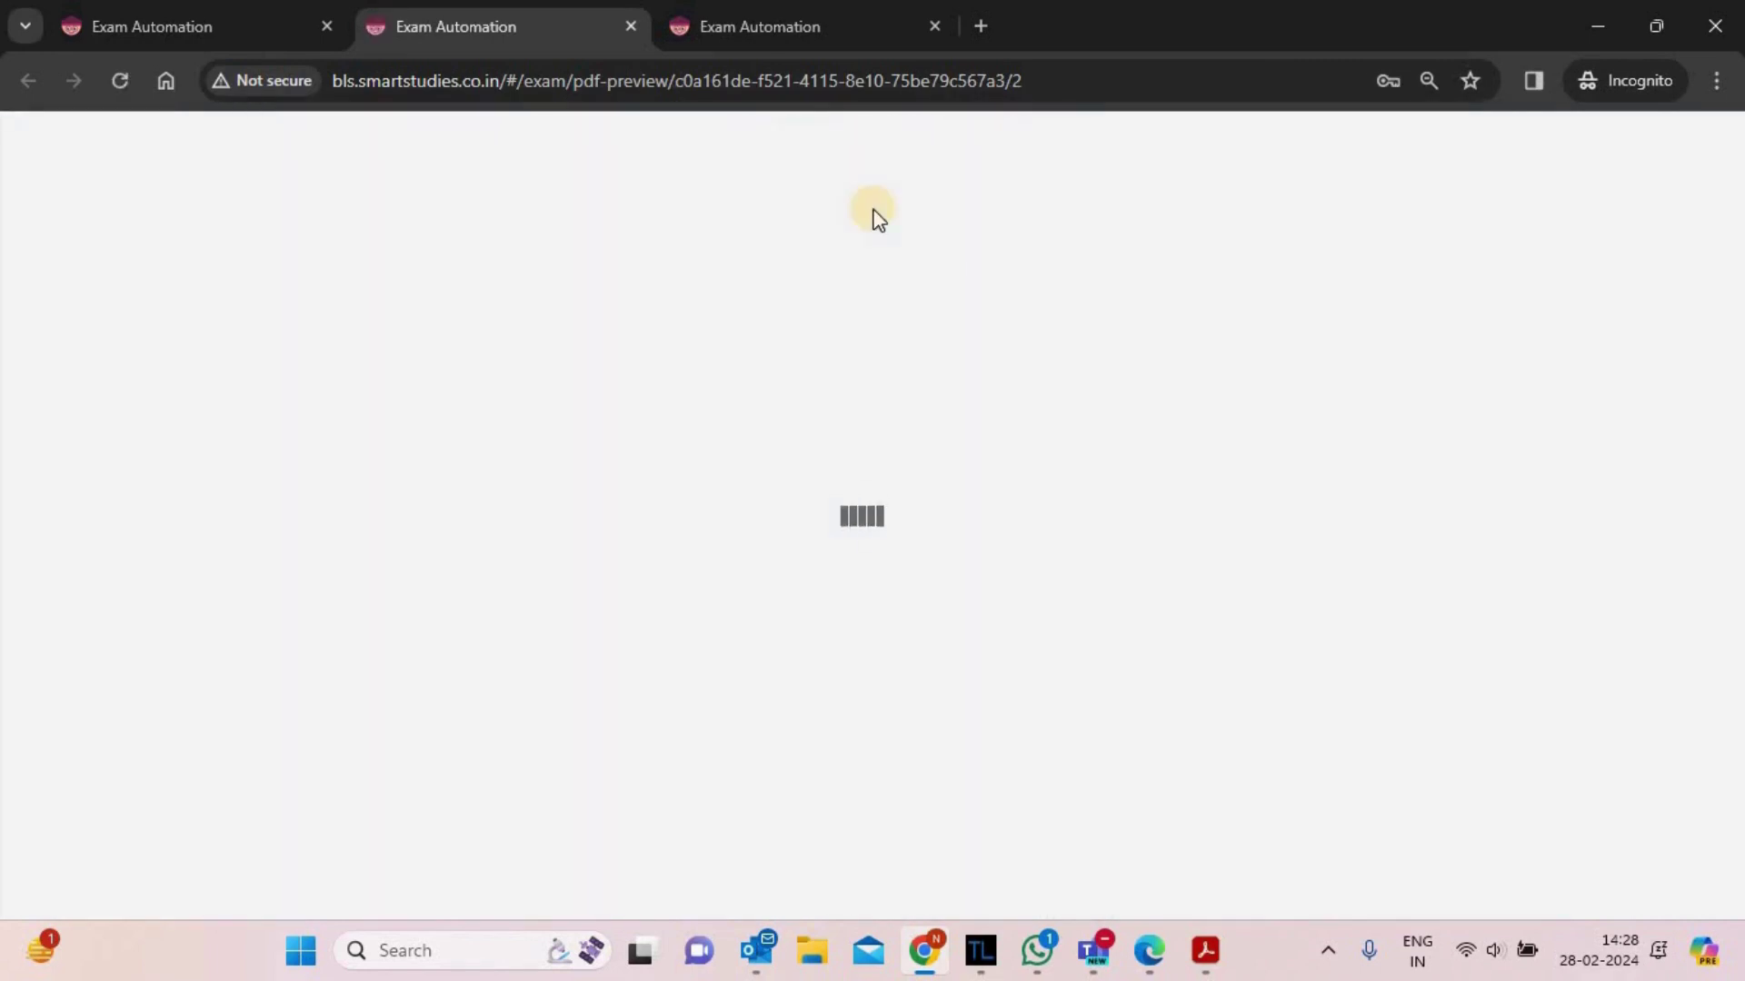
- Open the answer sheet in edit mode and scroll down to Q2's lake figure
click(767, 13)
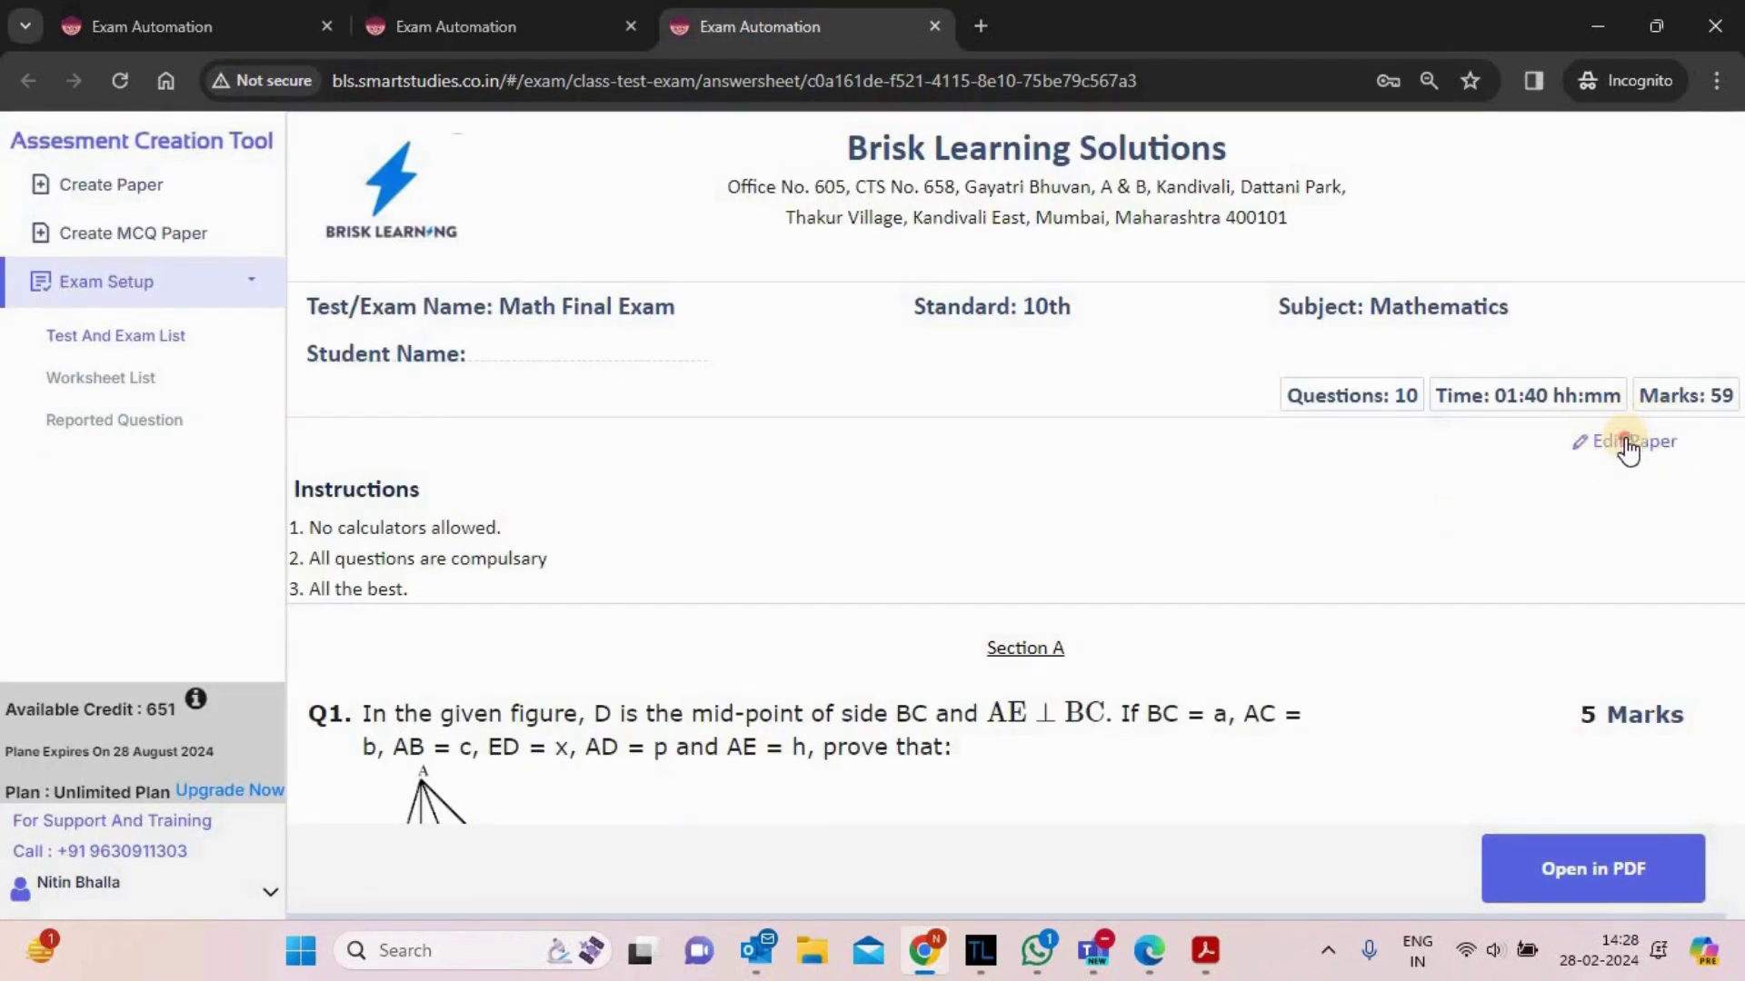
click(1628, 445)
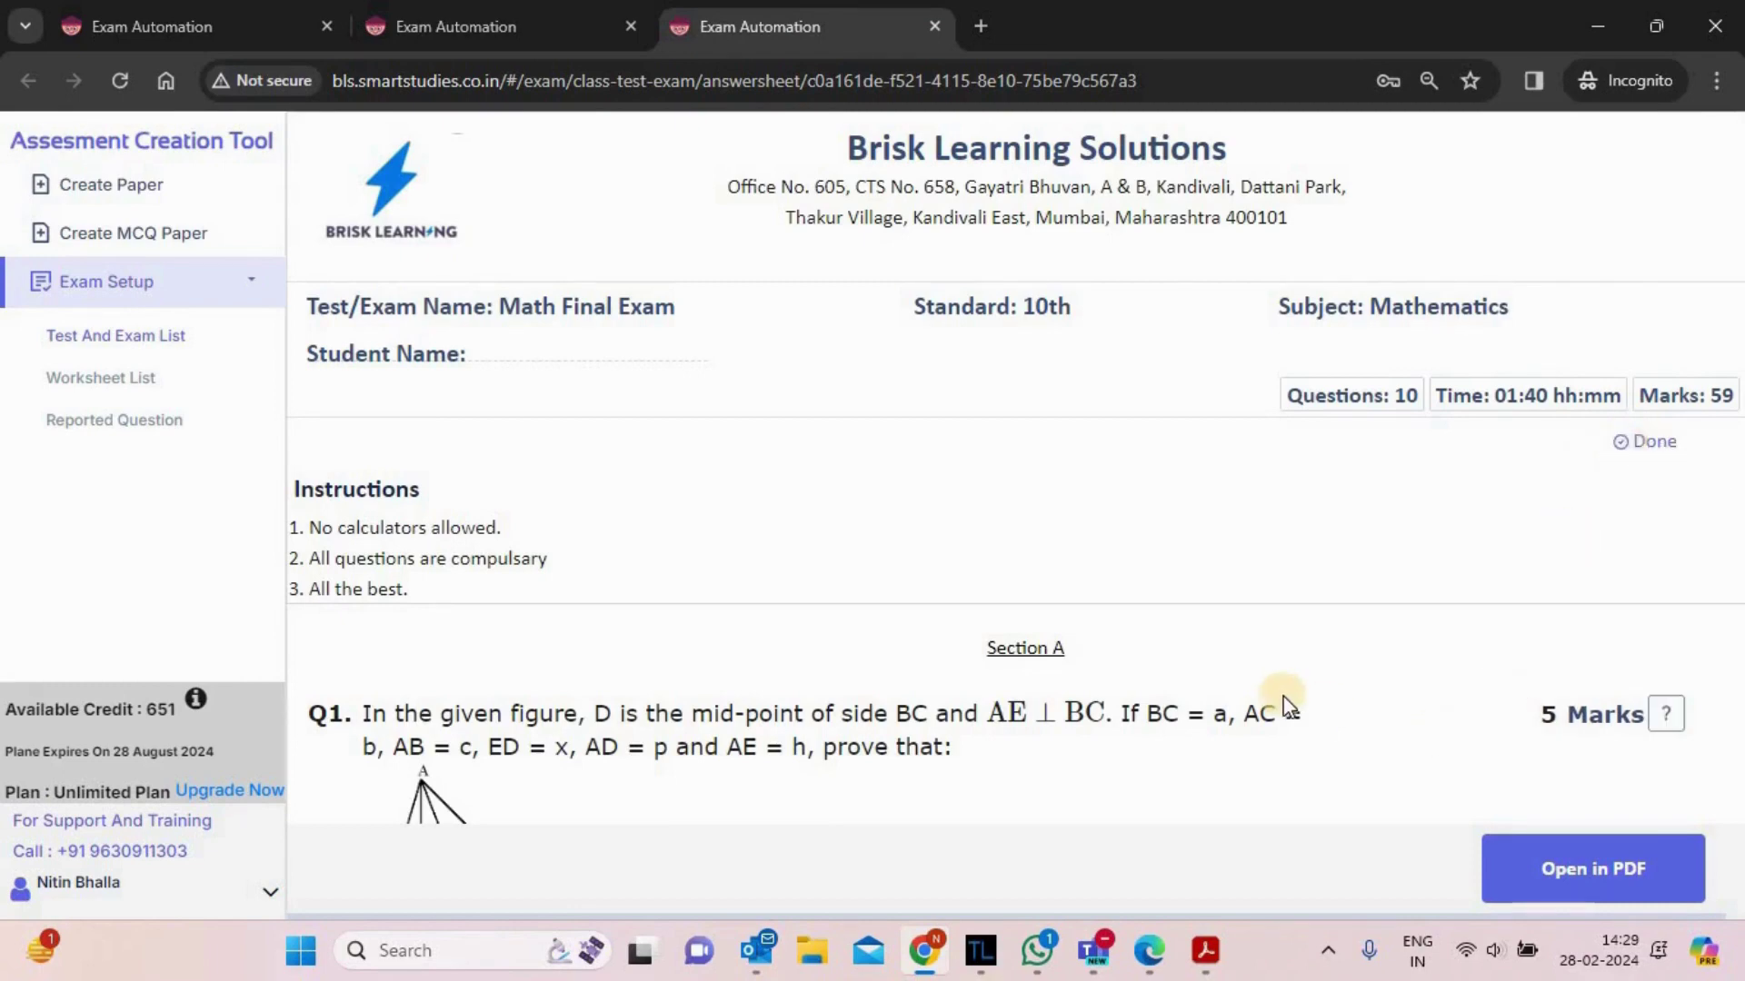
scroll(1227, 662, down, 7)
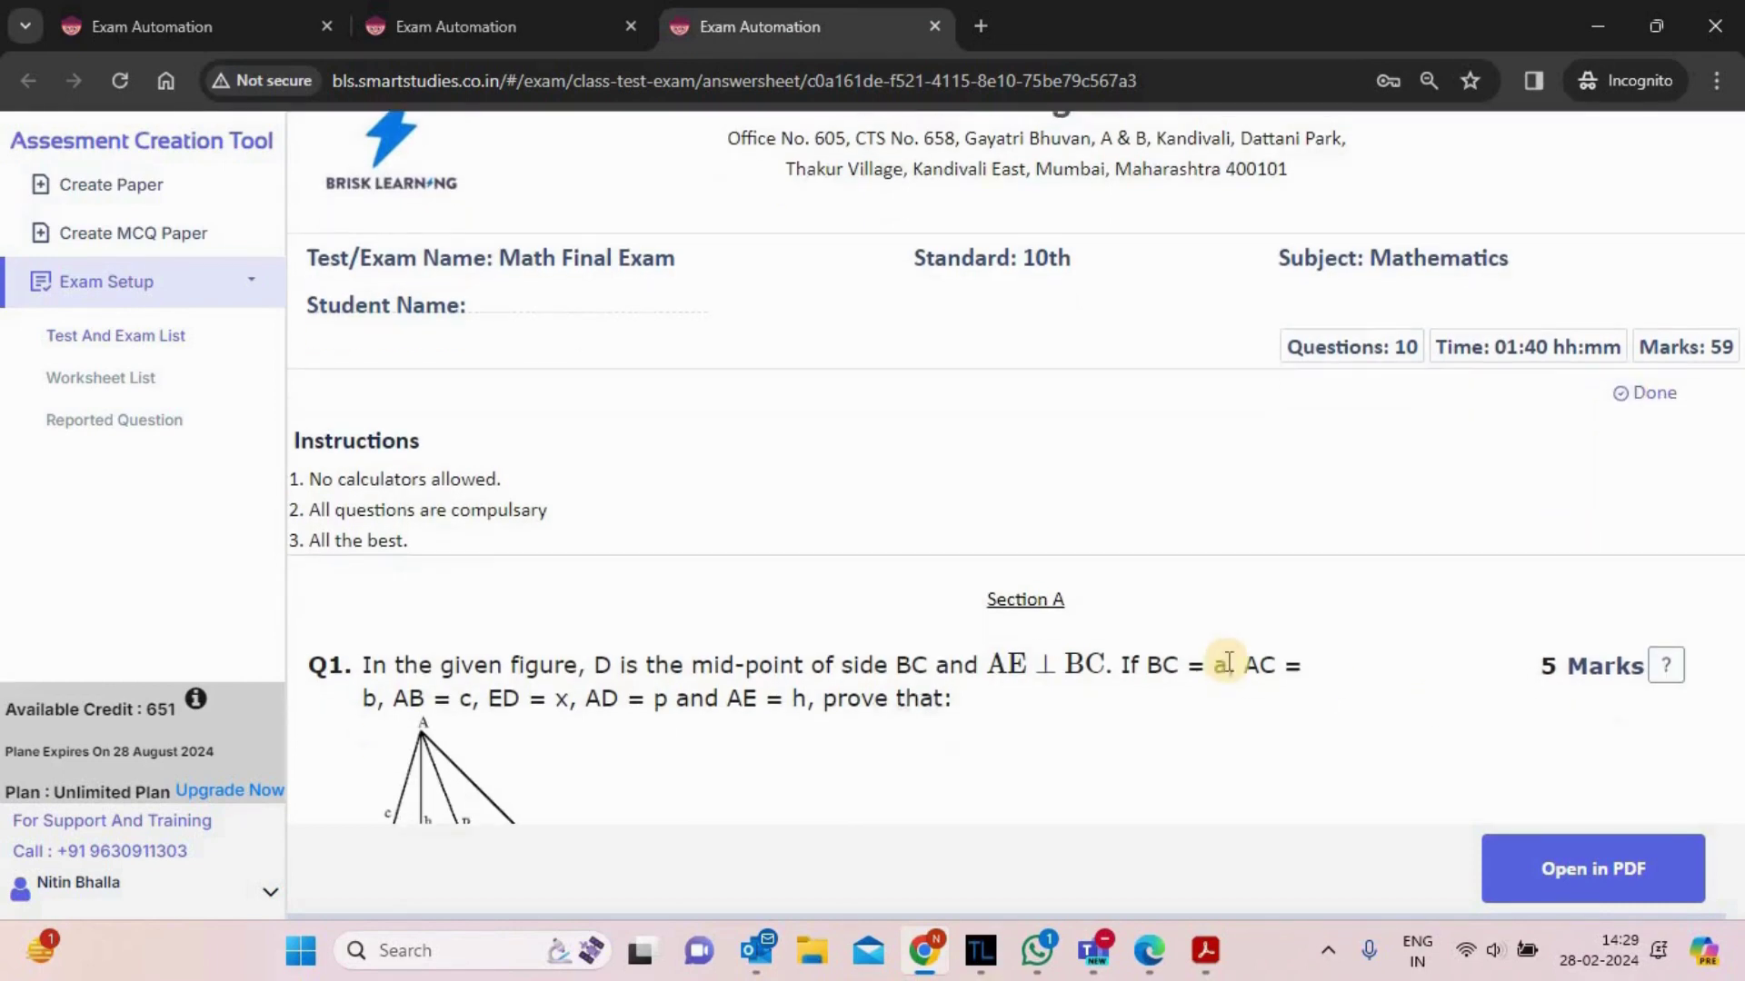
scroll(1227, 662, down, 12)
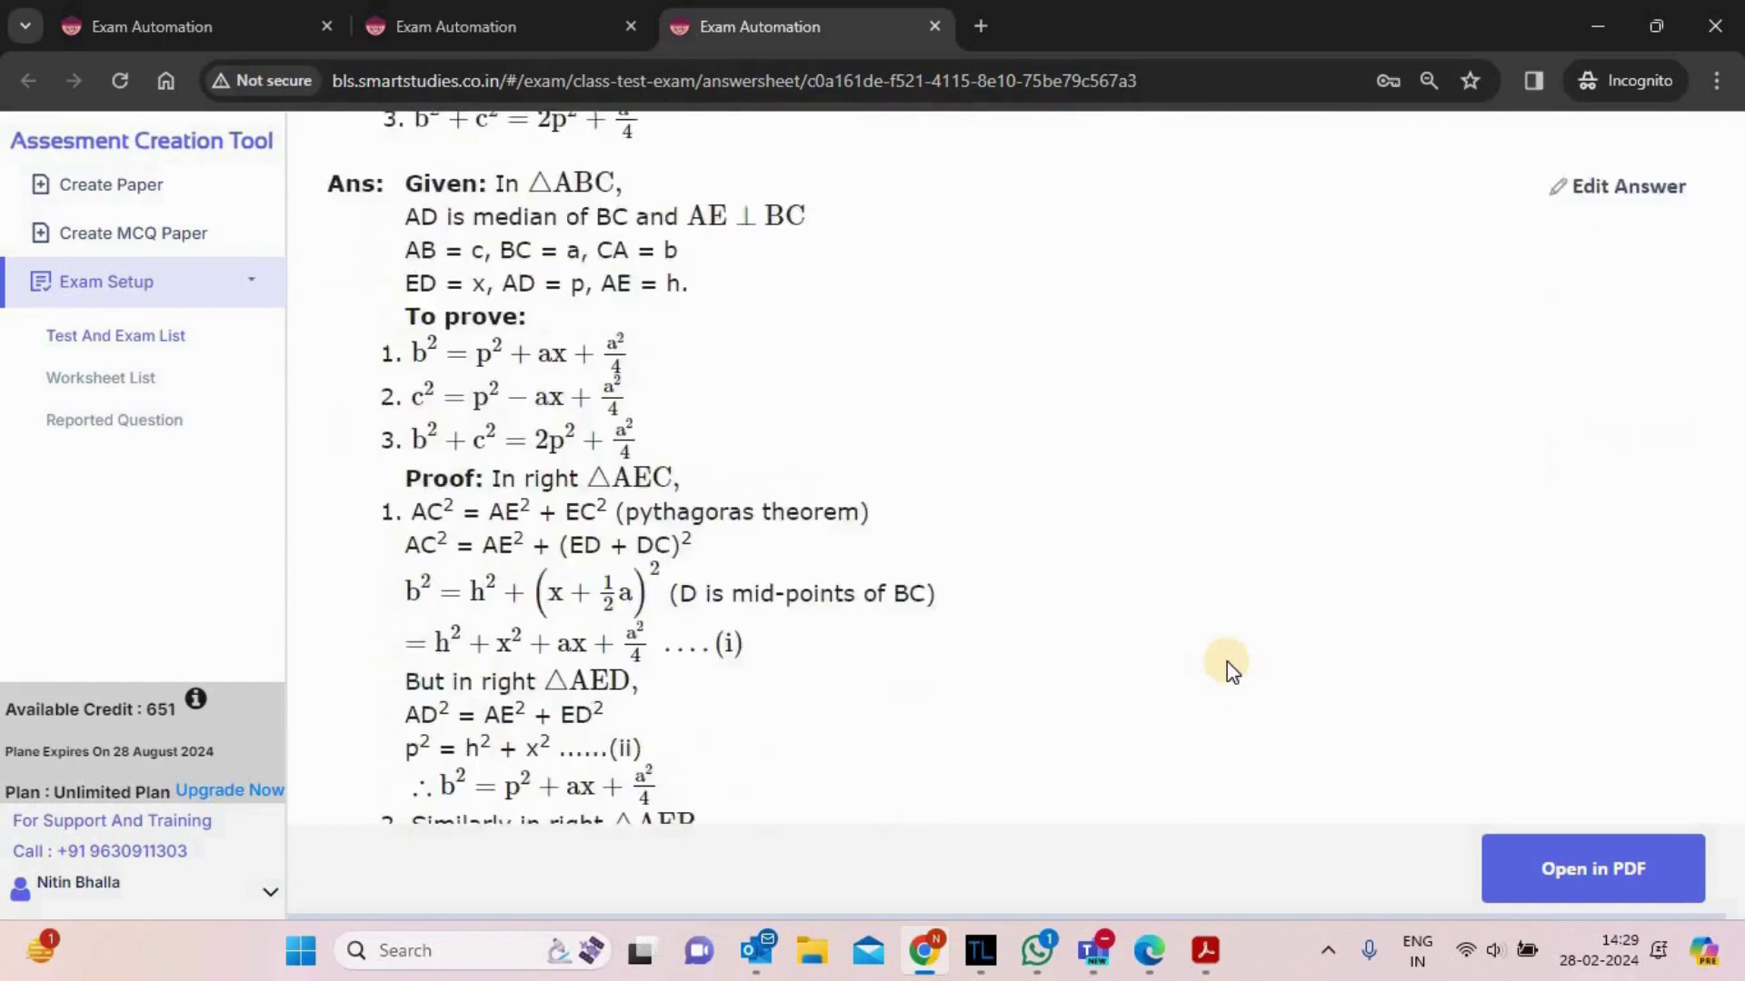
scroll(1229, 662, down, 6)
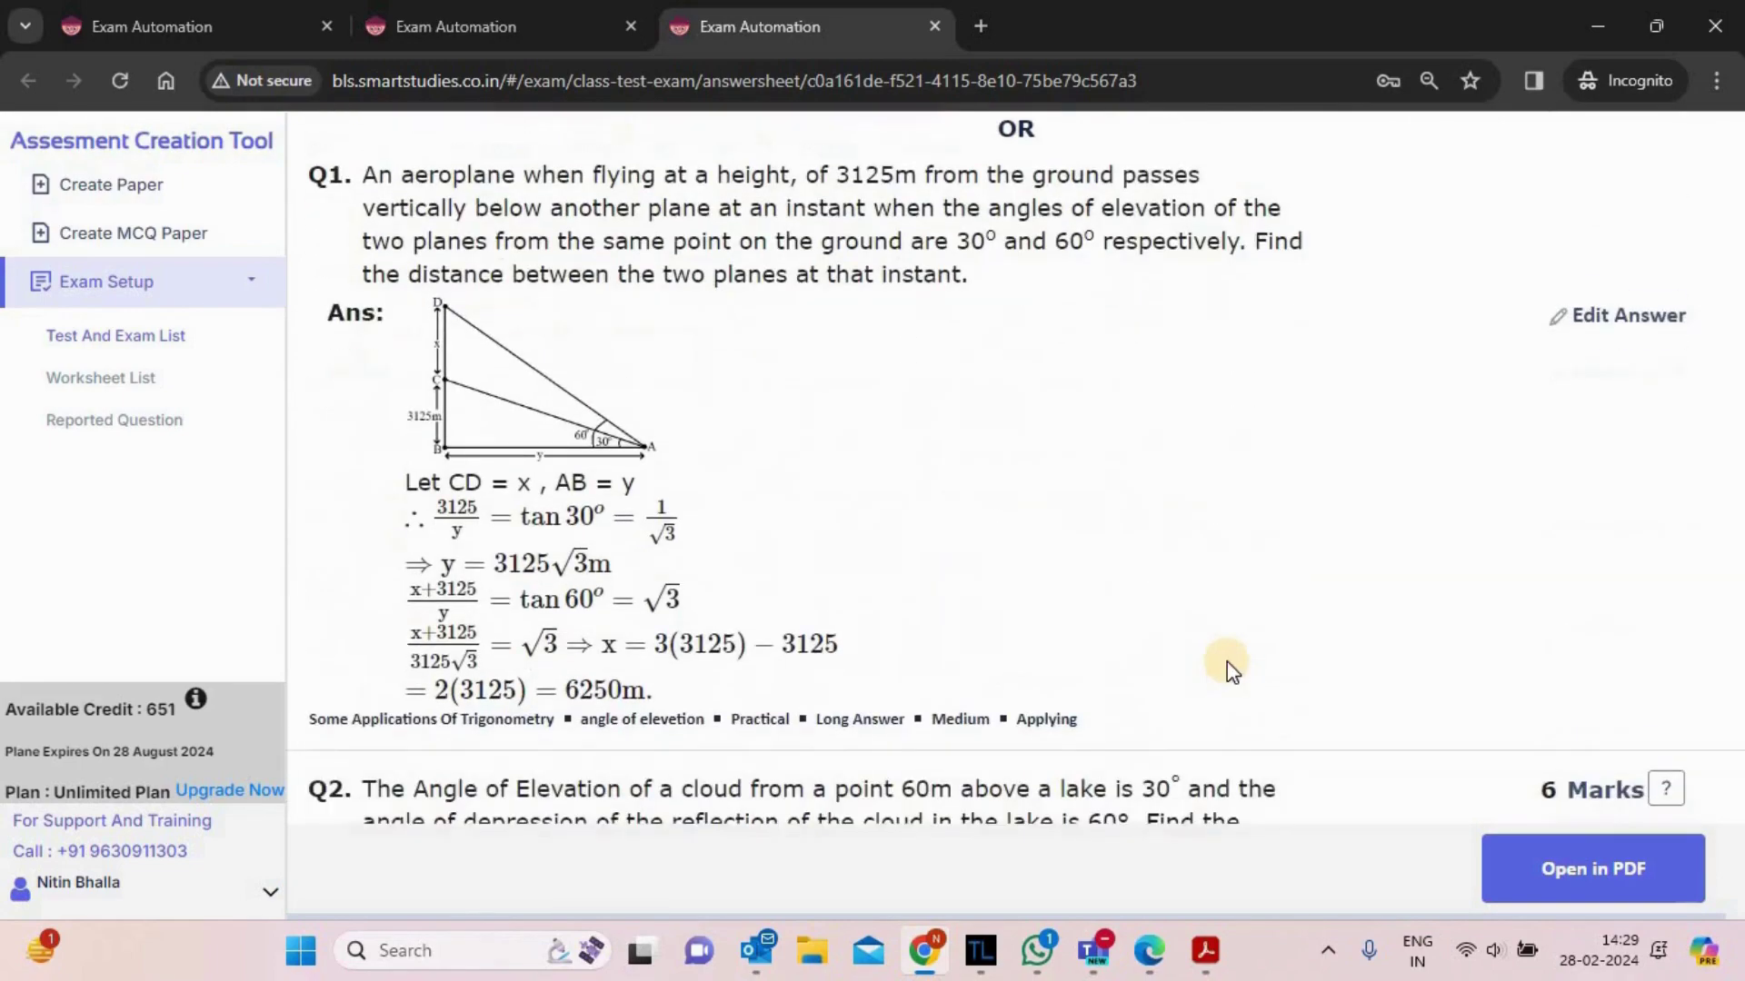
scroll(1229, 661, down, 4)
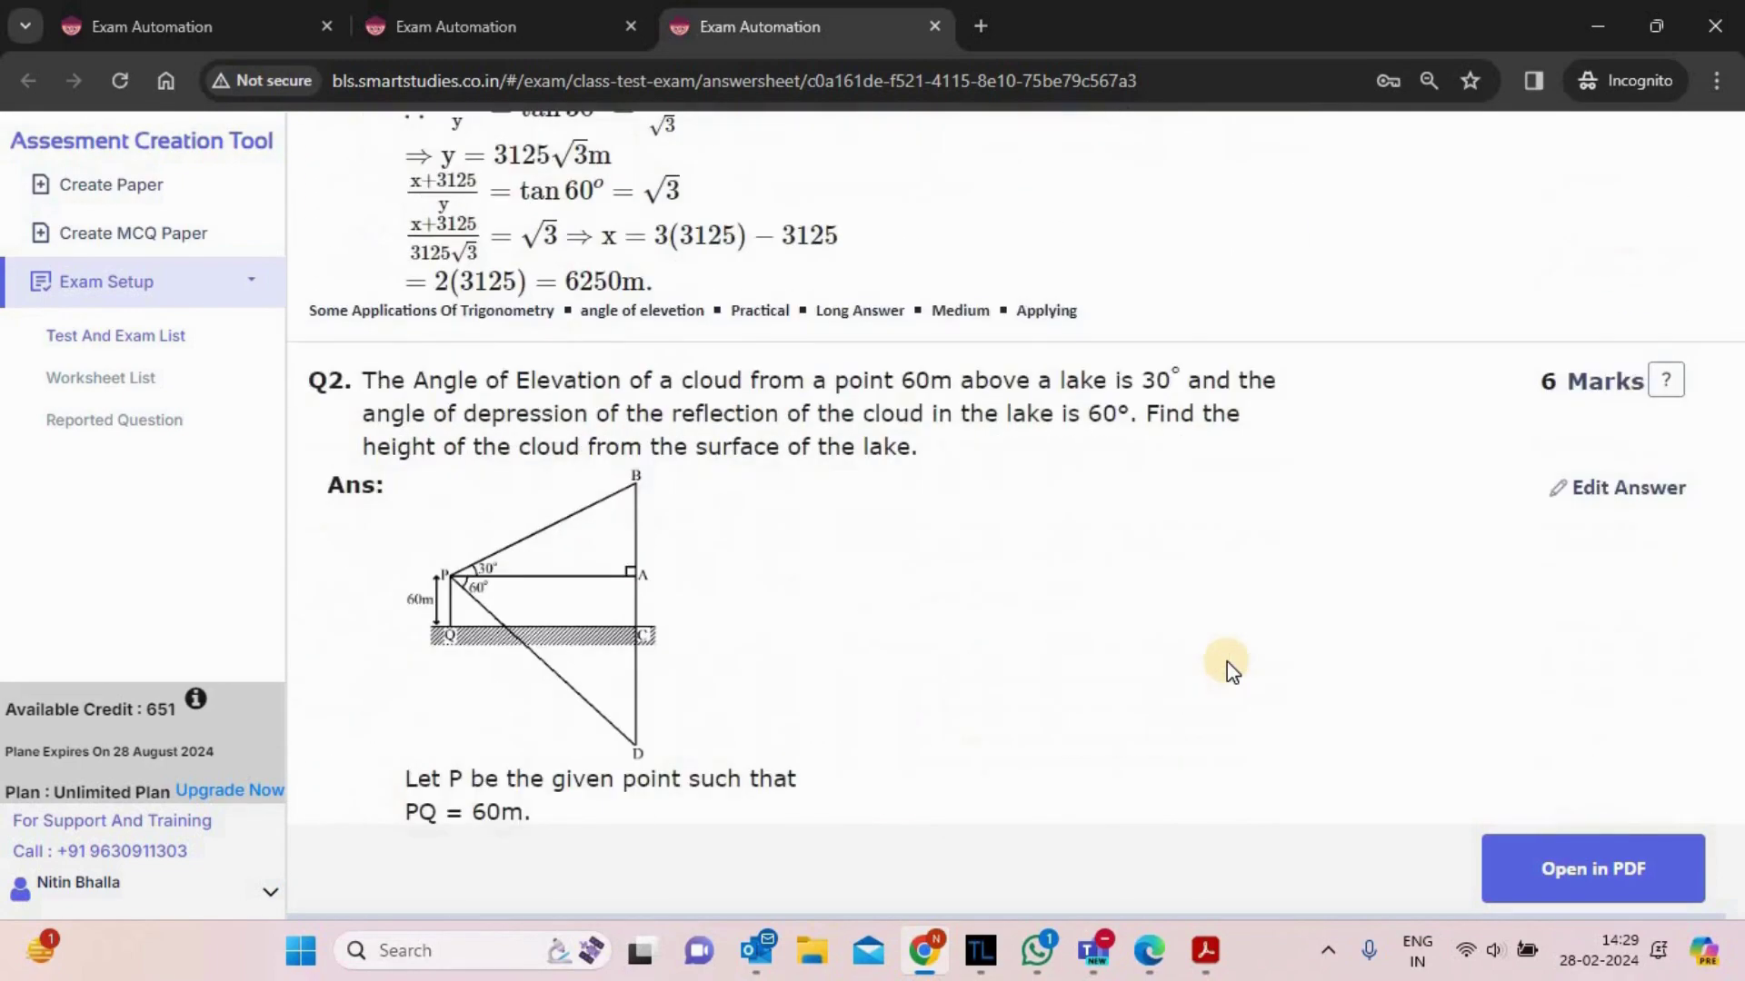
scroll(1227, 662, down, 1)
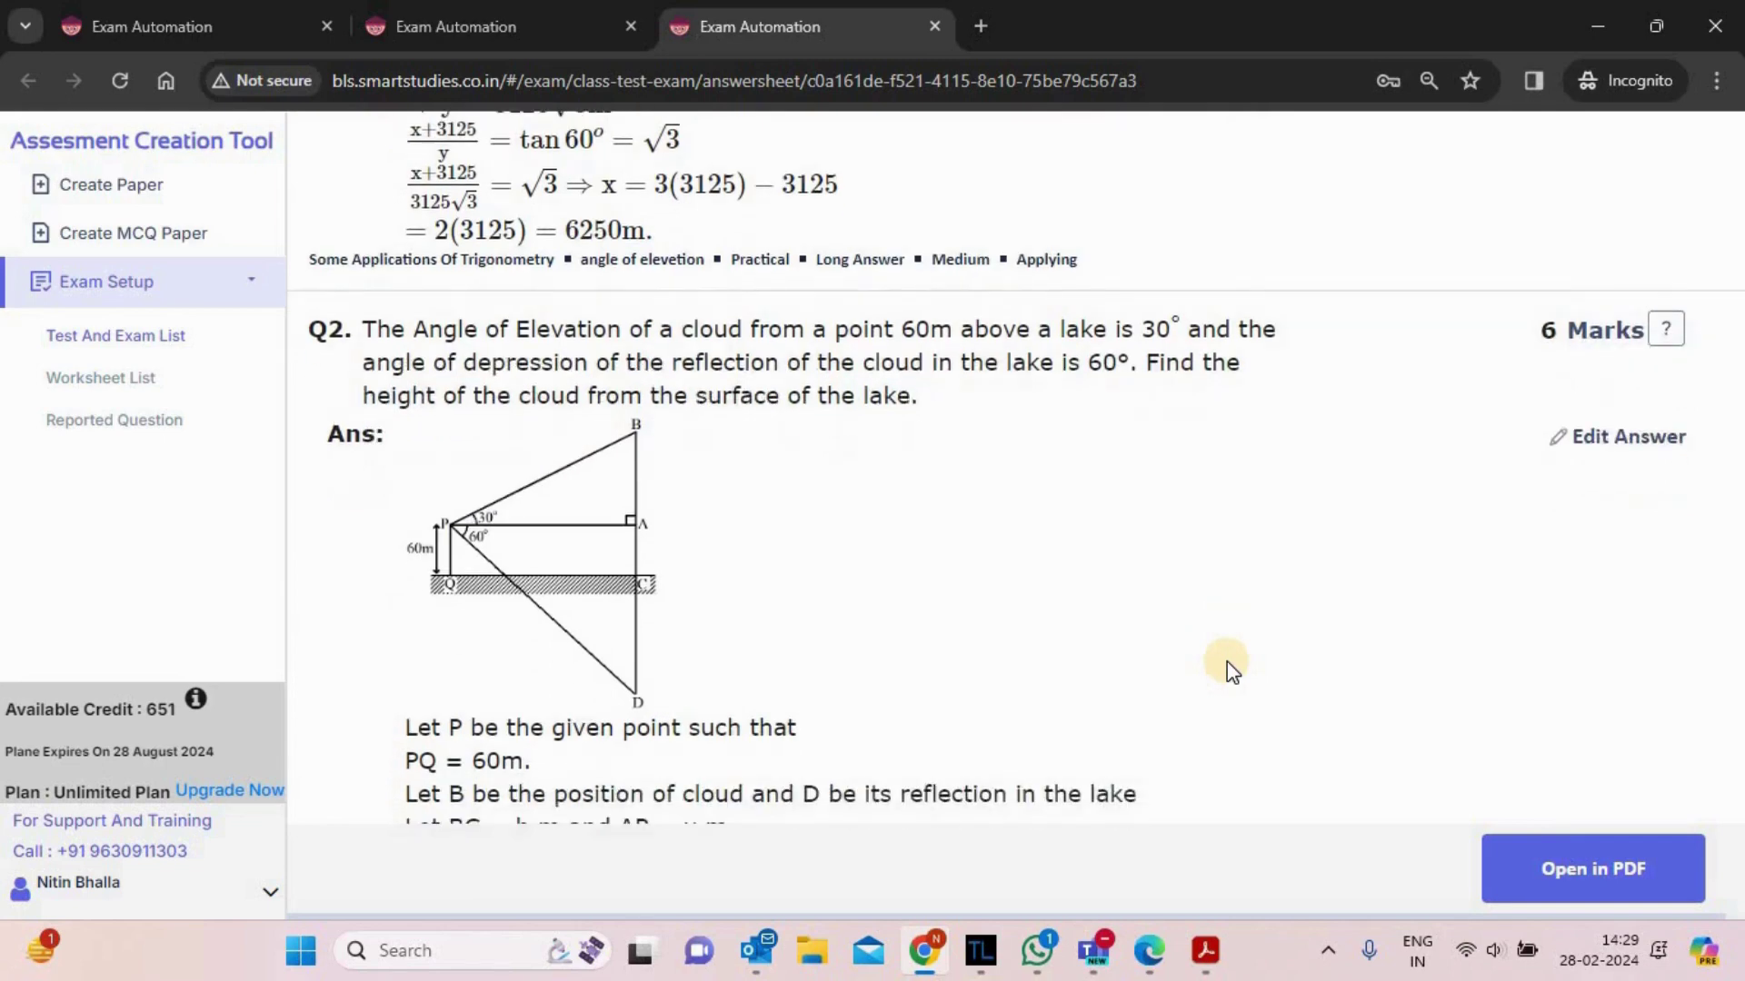
- Edit Q2's cloud-height answer, ending 'Height of the cloud = 120 m.', and save it with Done
click(1643, 444)
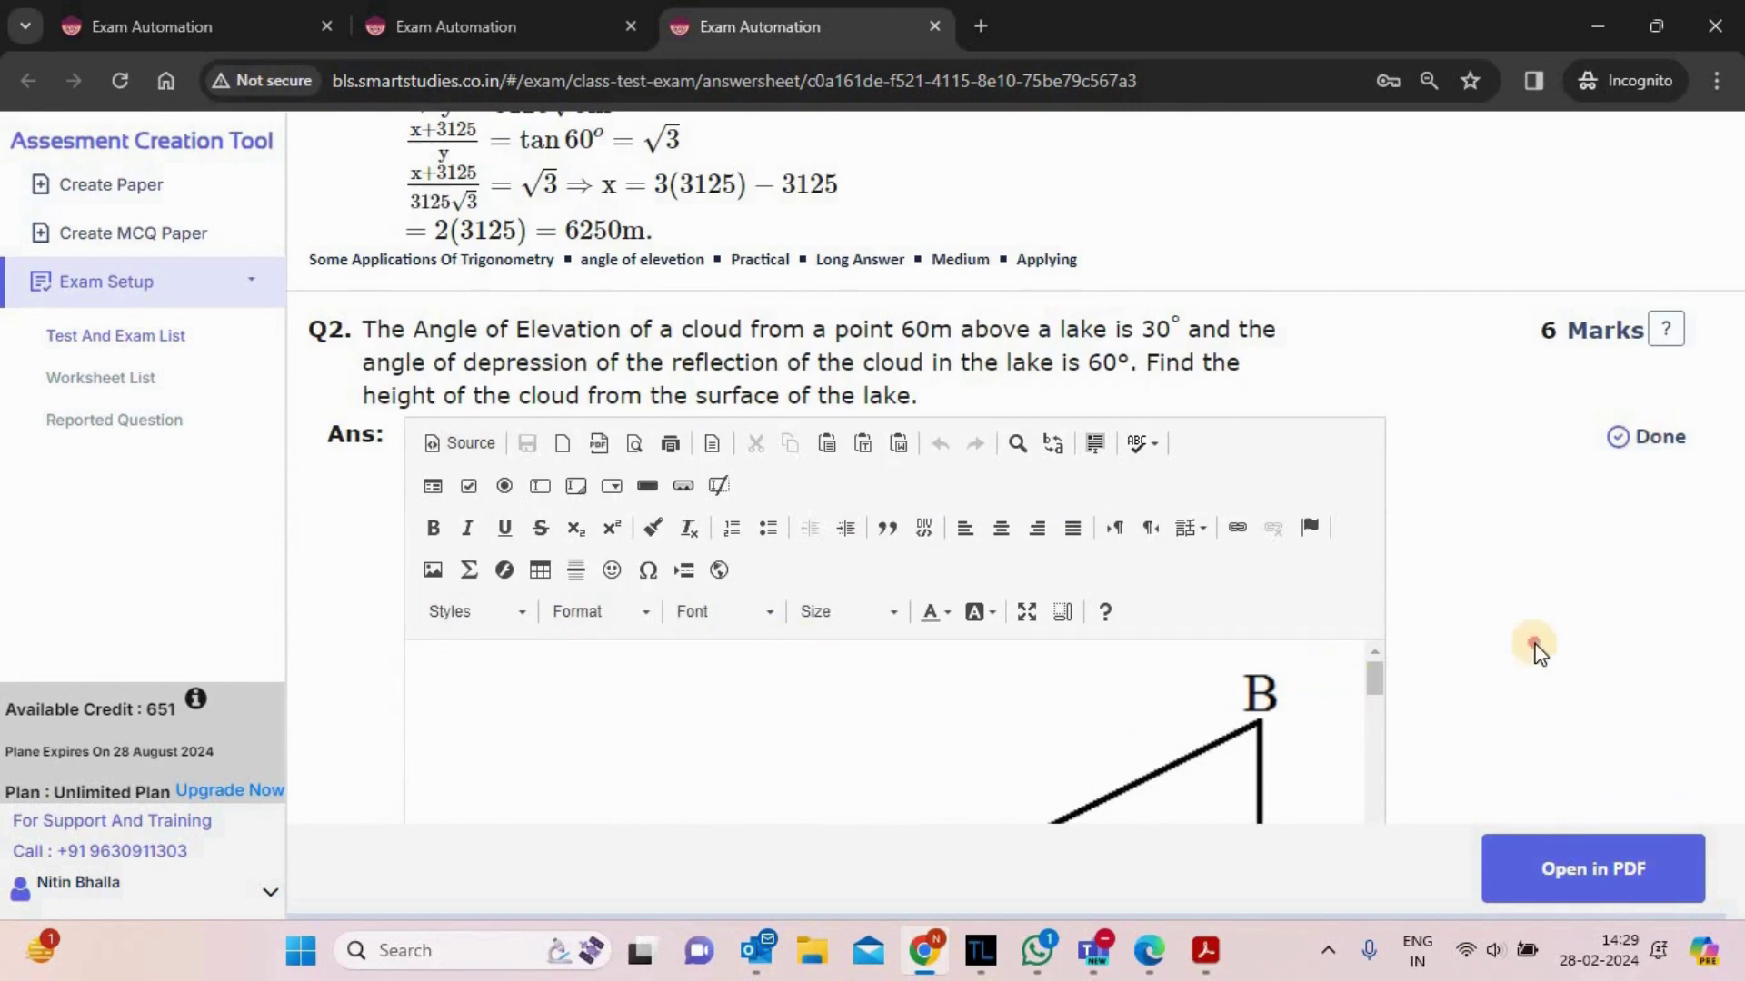
scroll(1539, 652, down, 4)
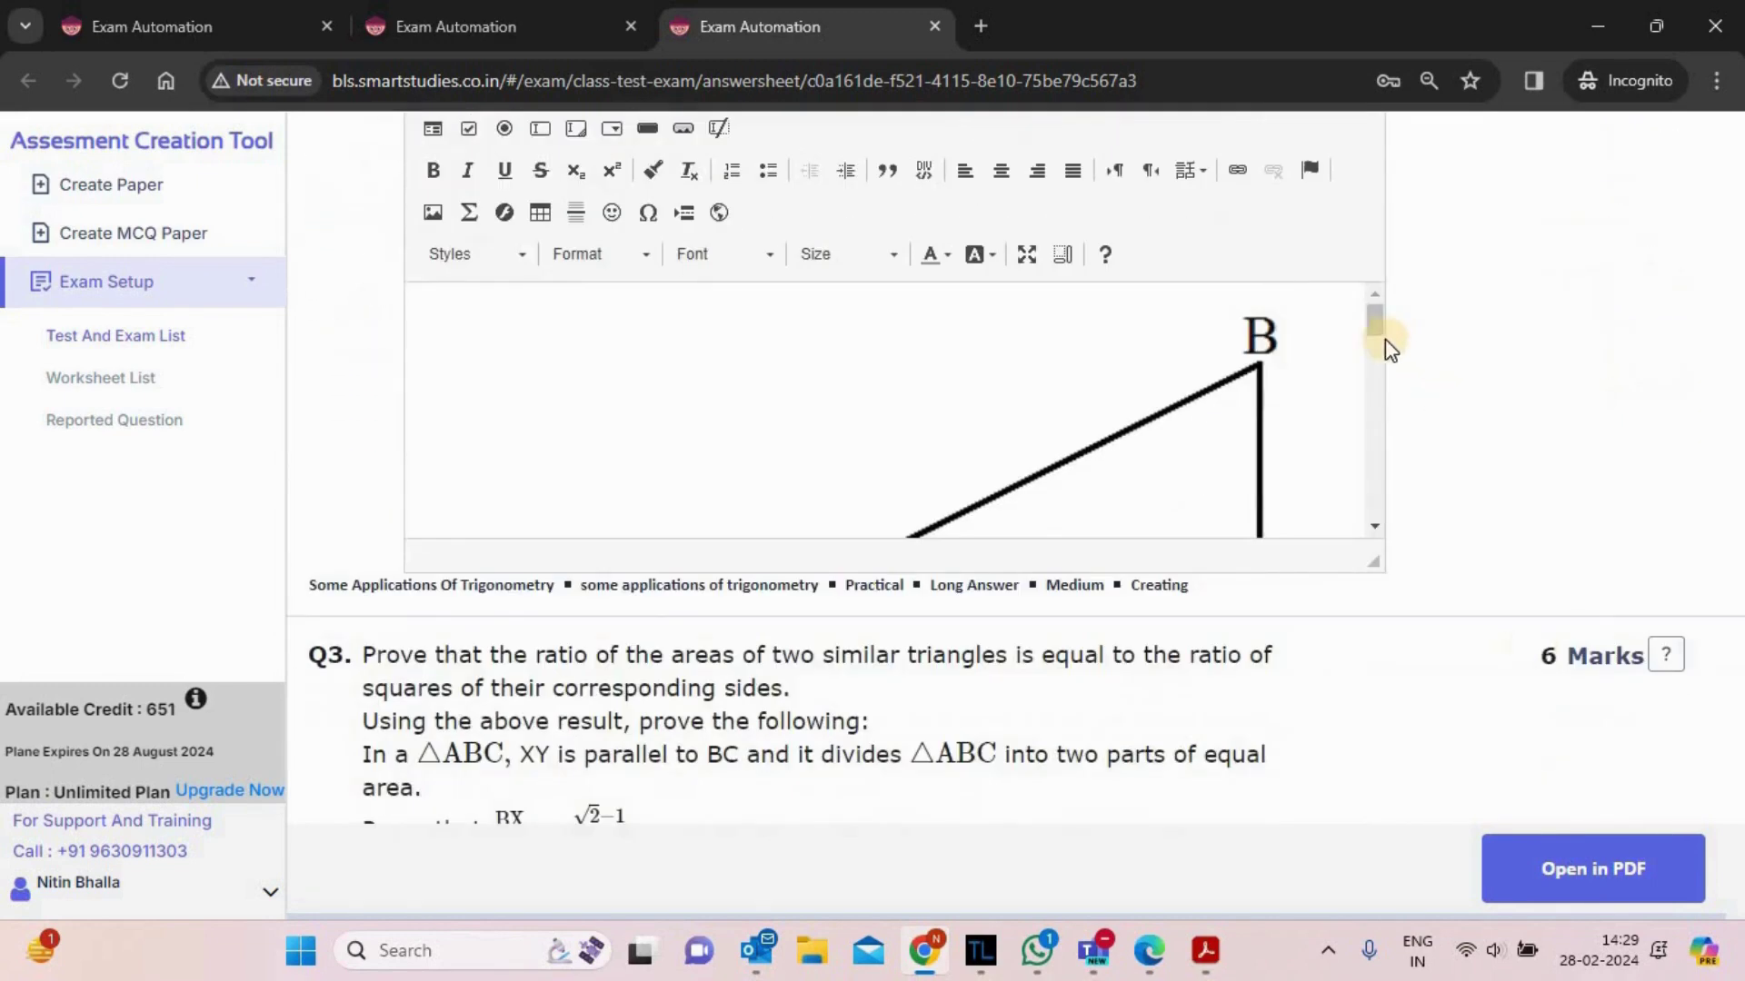
scroll(1360, 393, down, 10)
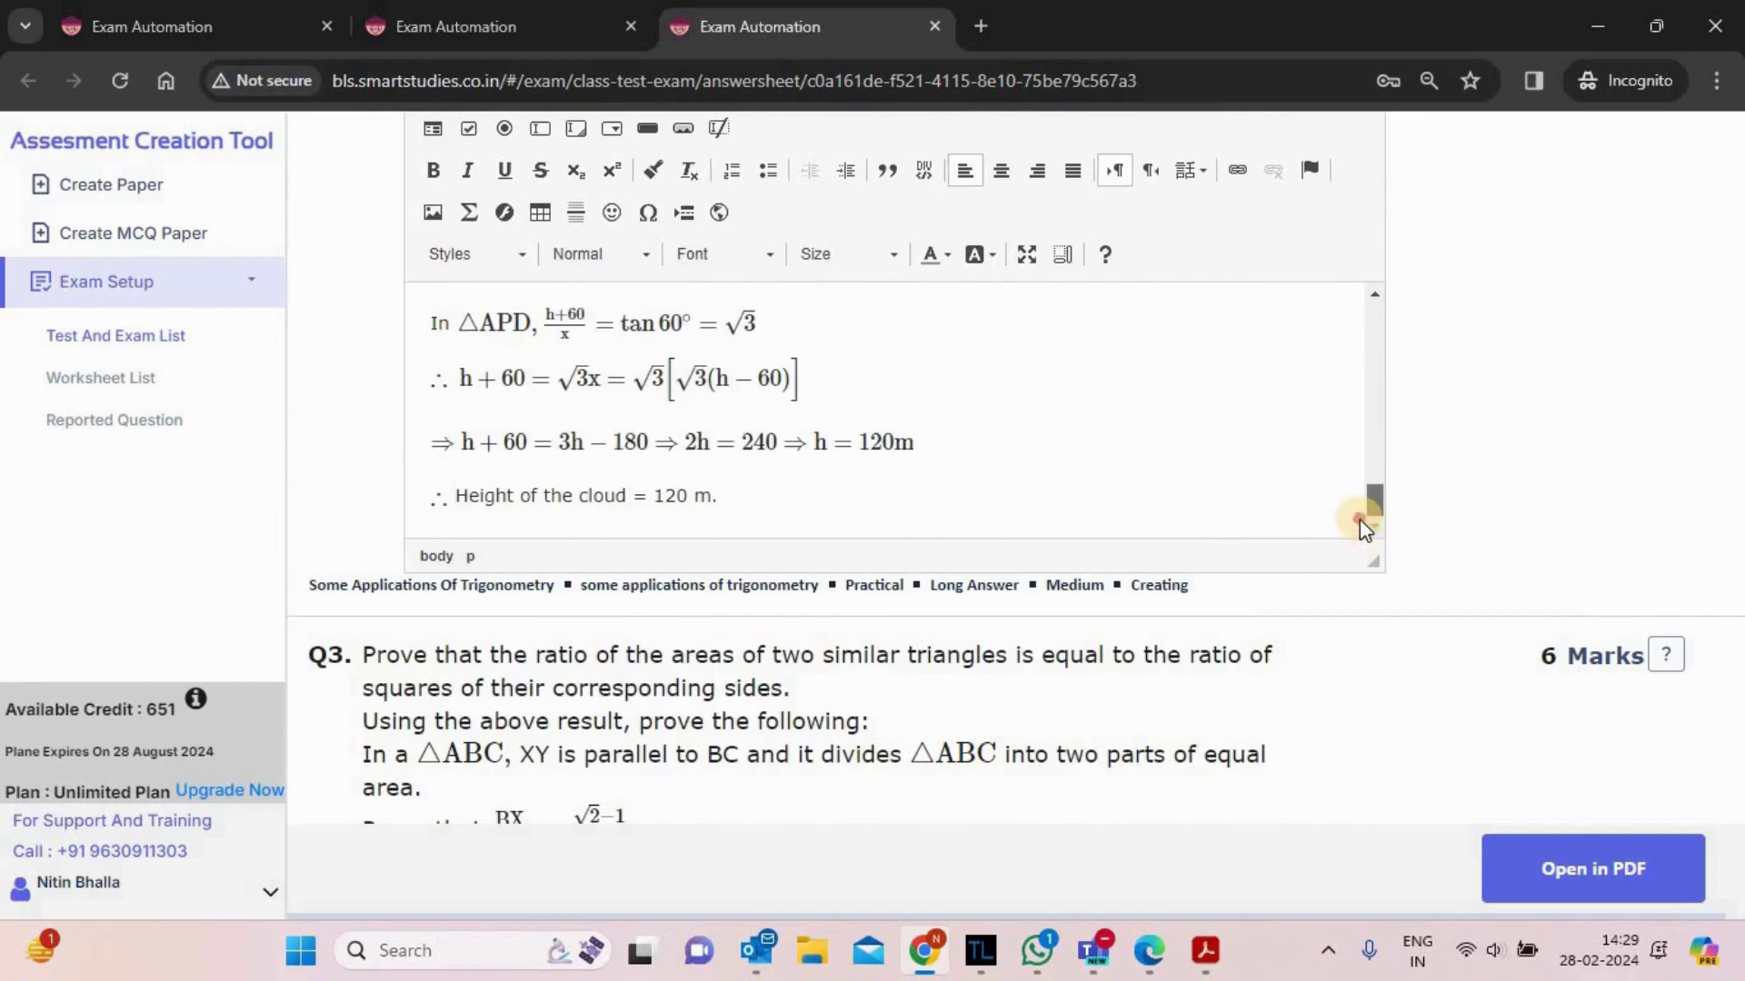
click(904, 442)
click(1074, 432)
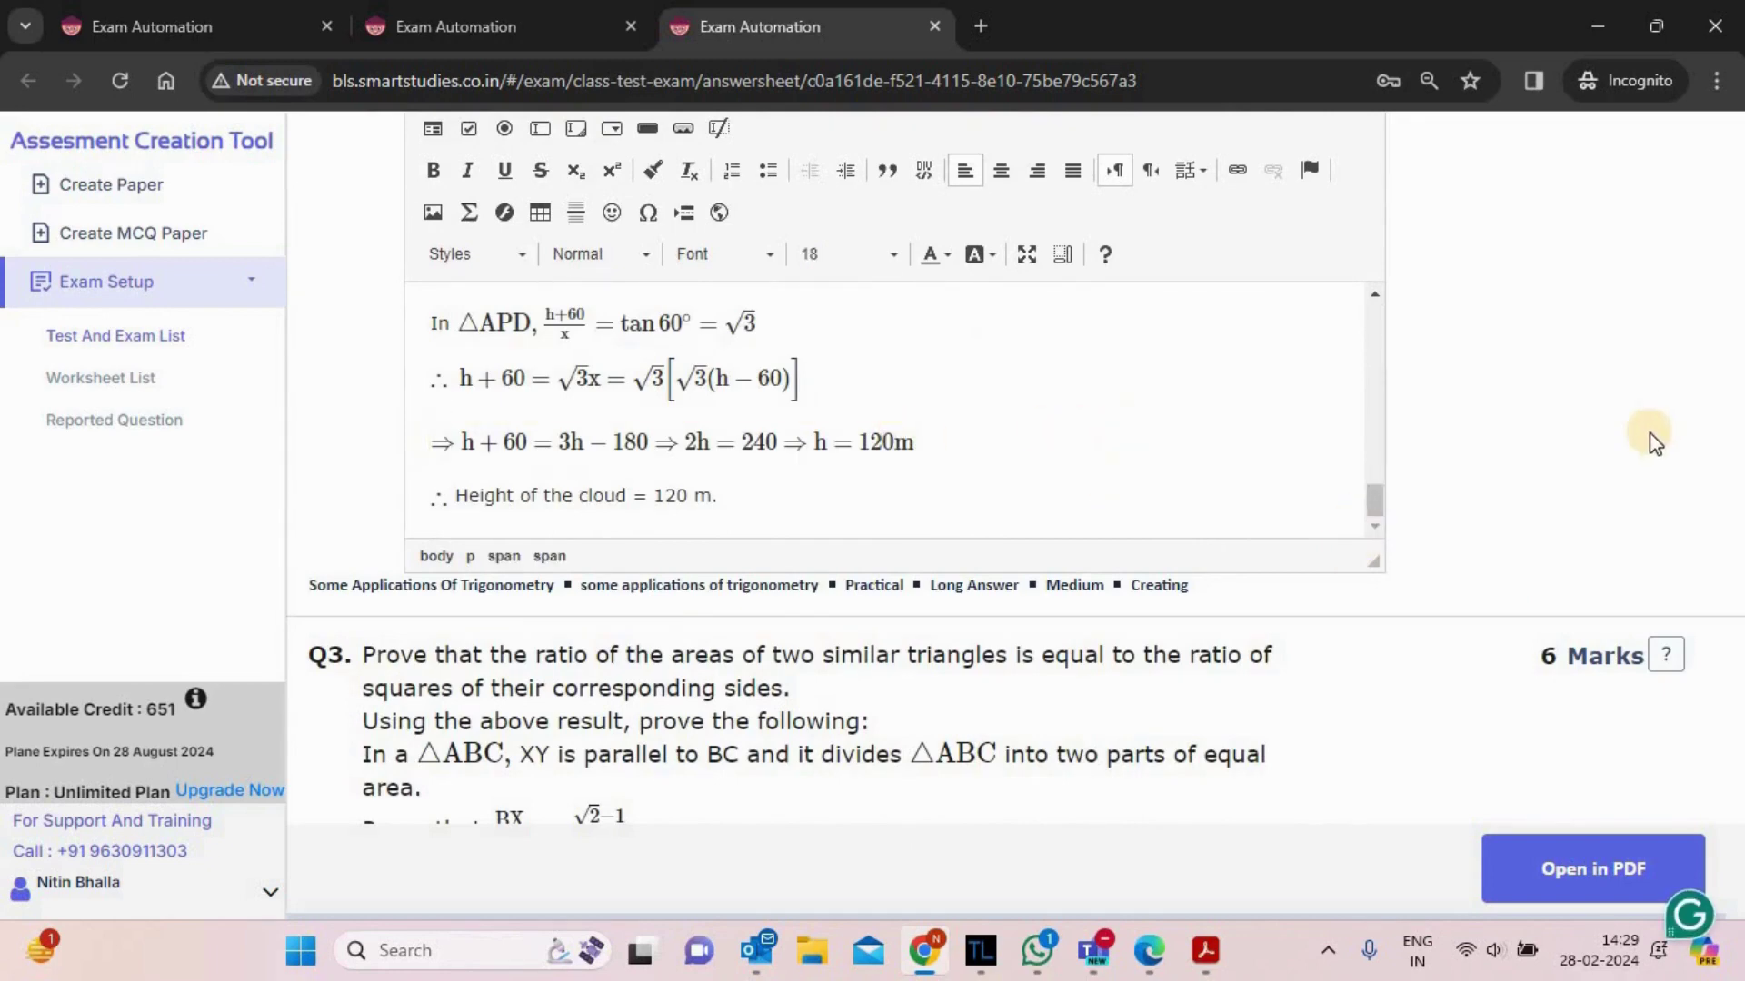
scroll(1647, 446, up, 3)
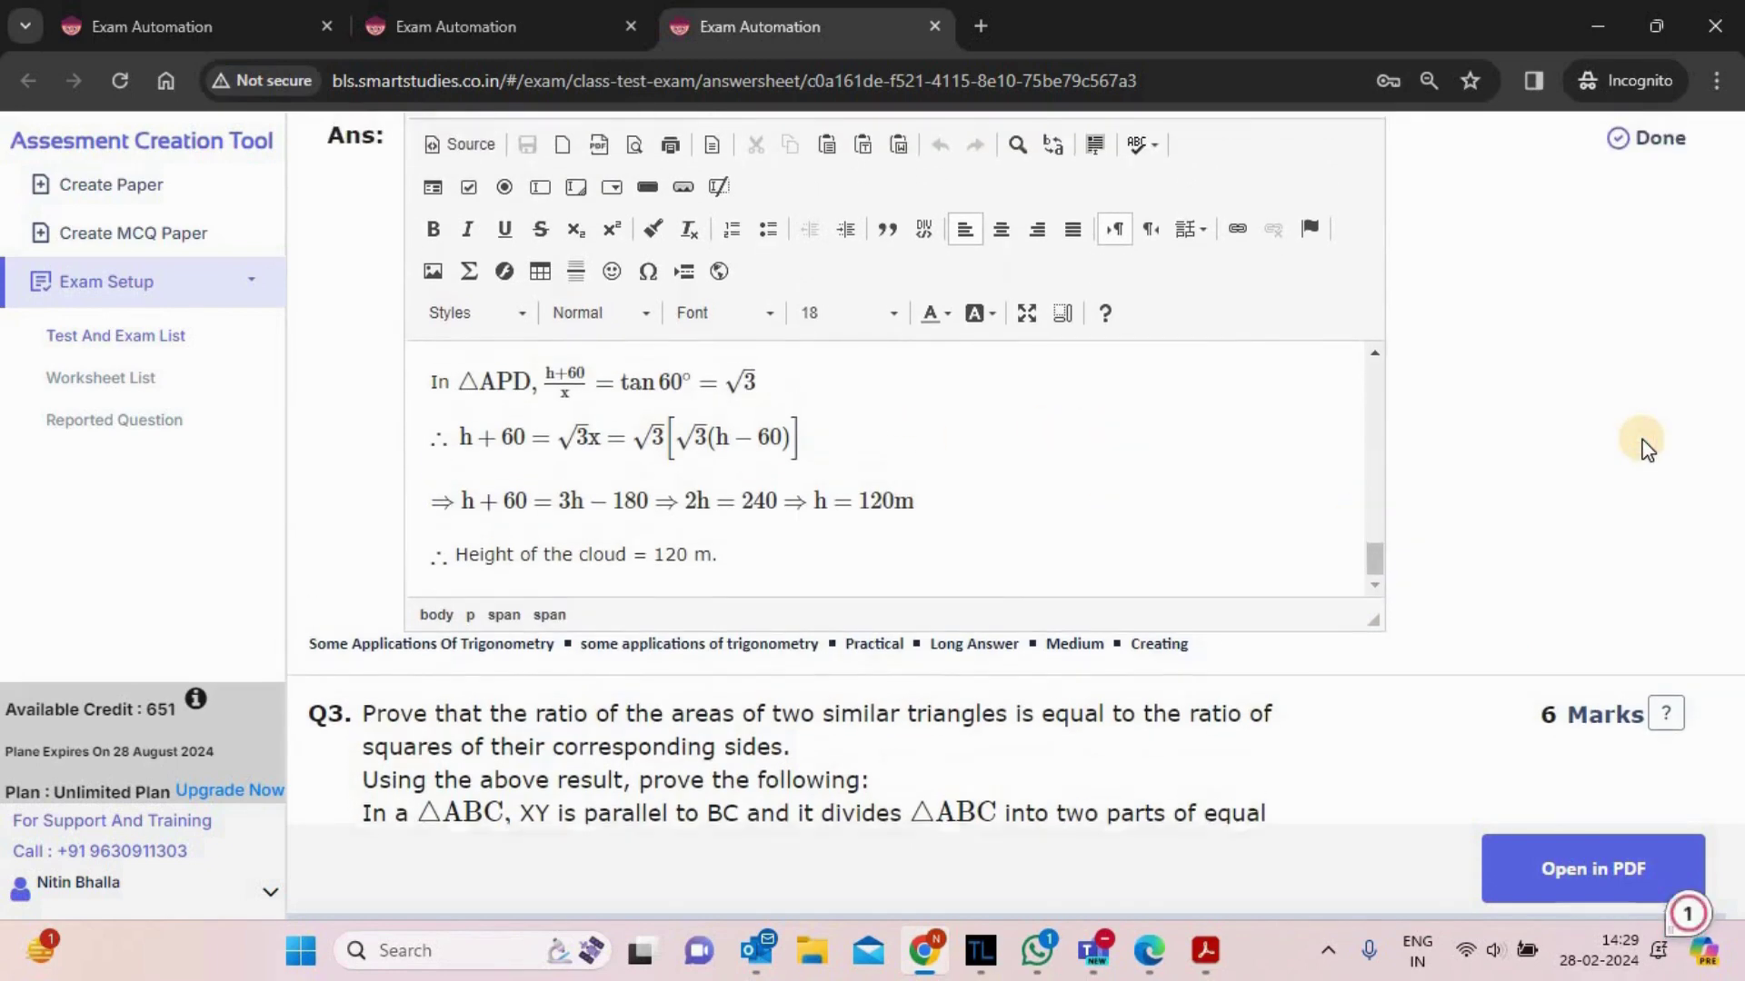
scroll(1647, 445, up, 1)
click(1647, 389)
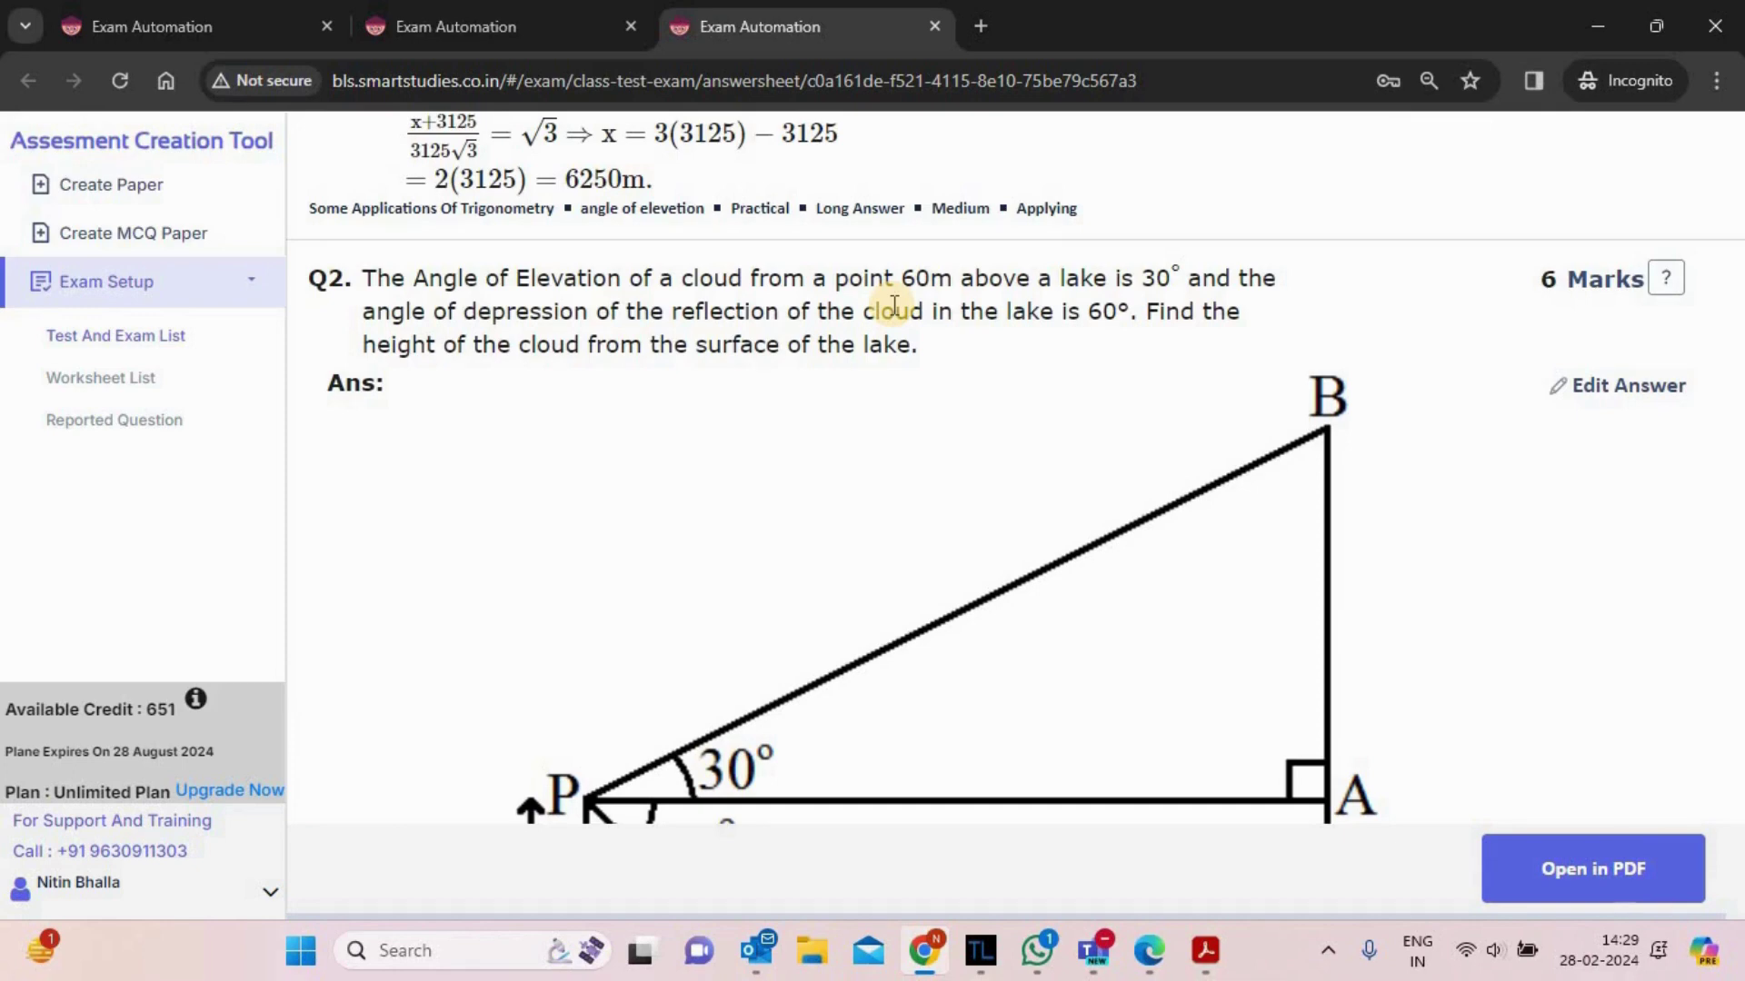
- Report the 6-mark Q2 with the comment 'test comment'
click(1668, 279)
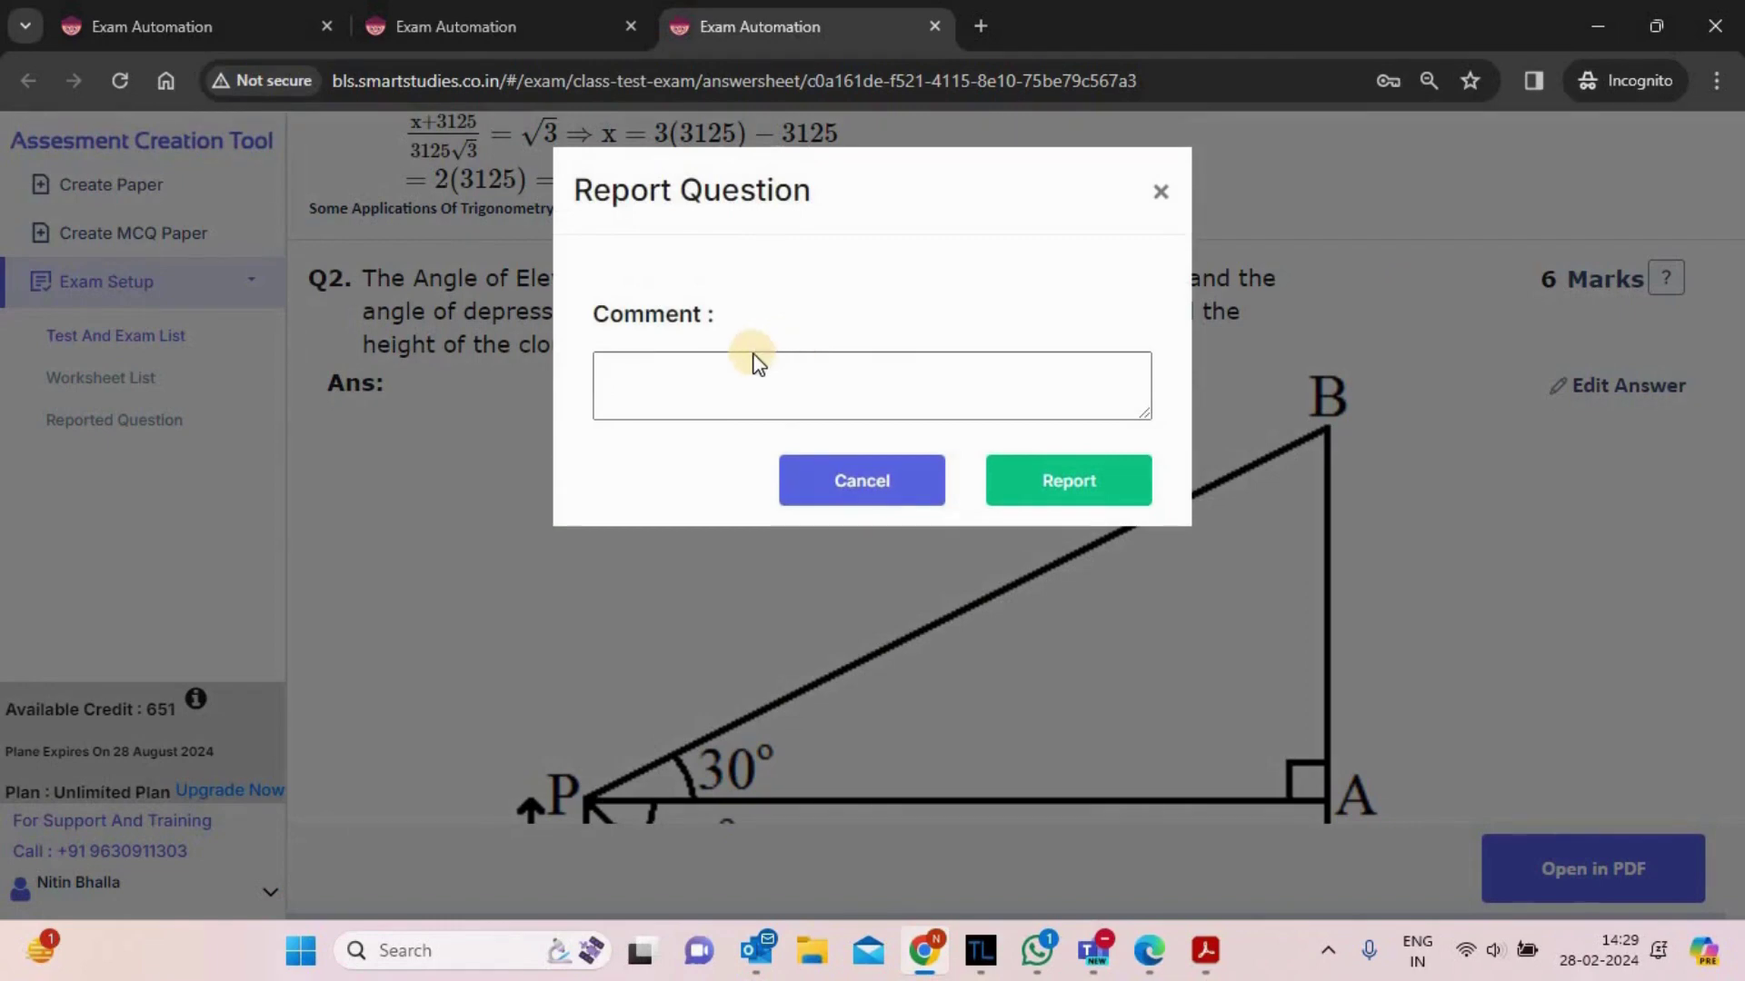
click(741, 376)
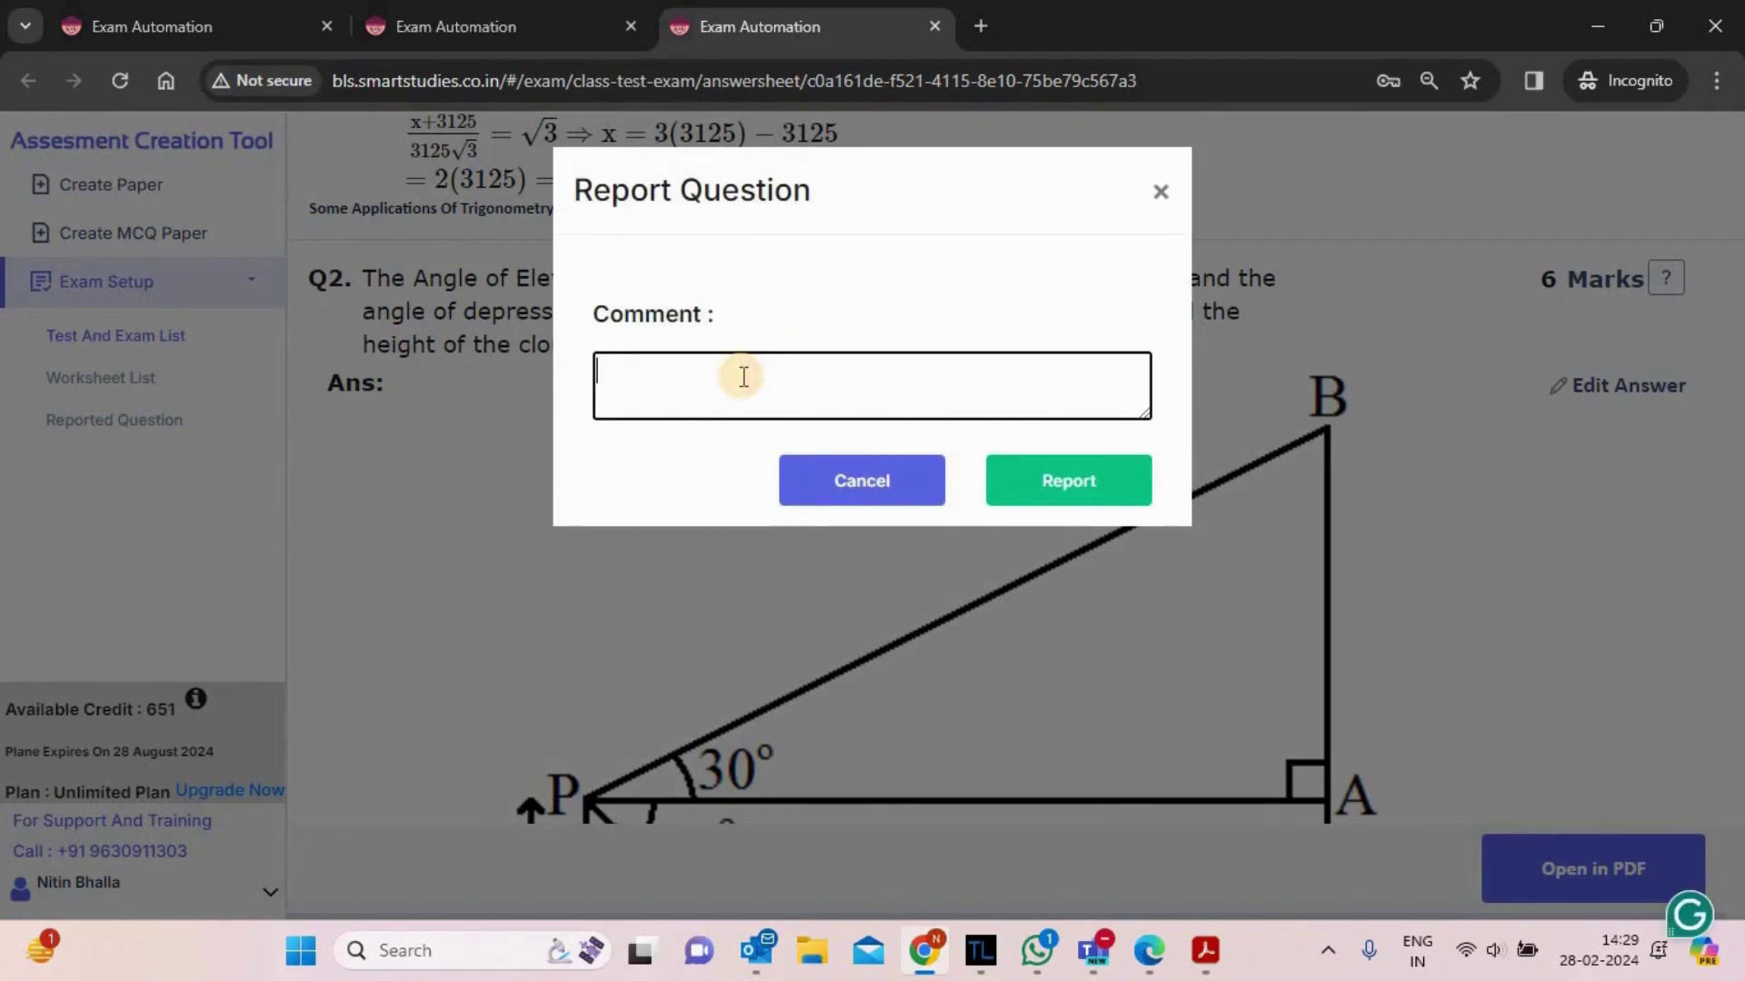
text(test )
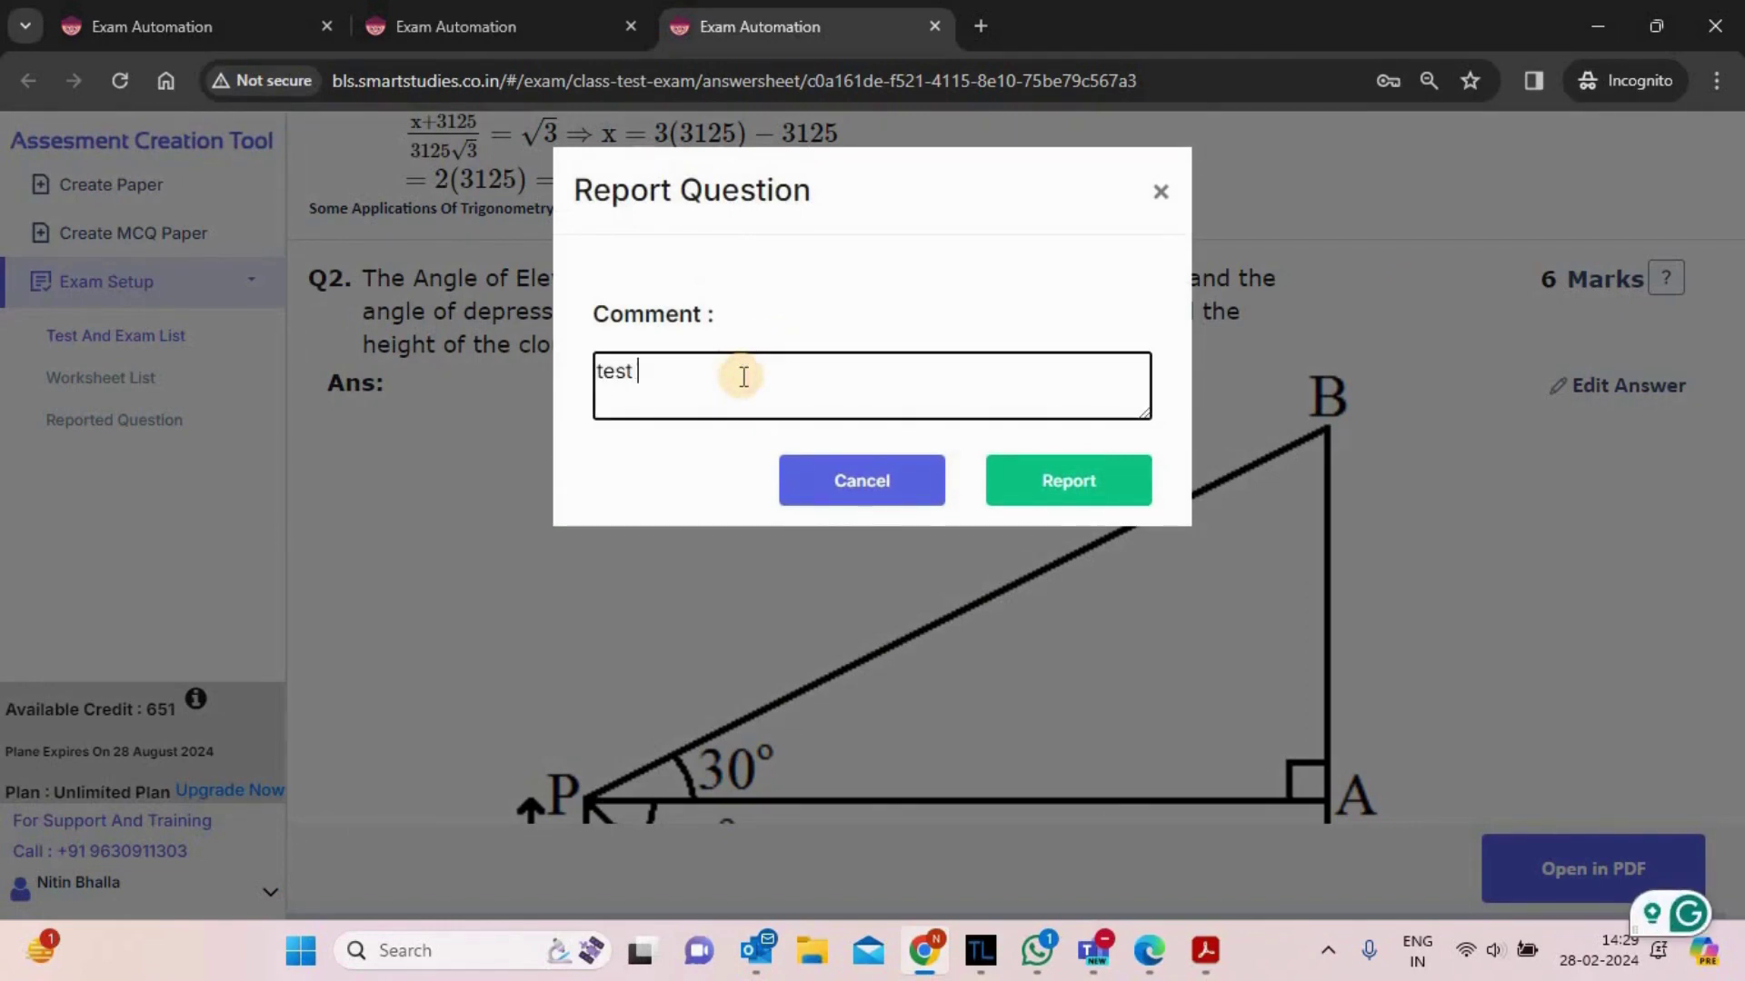
text(comment)
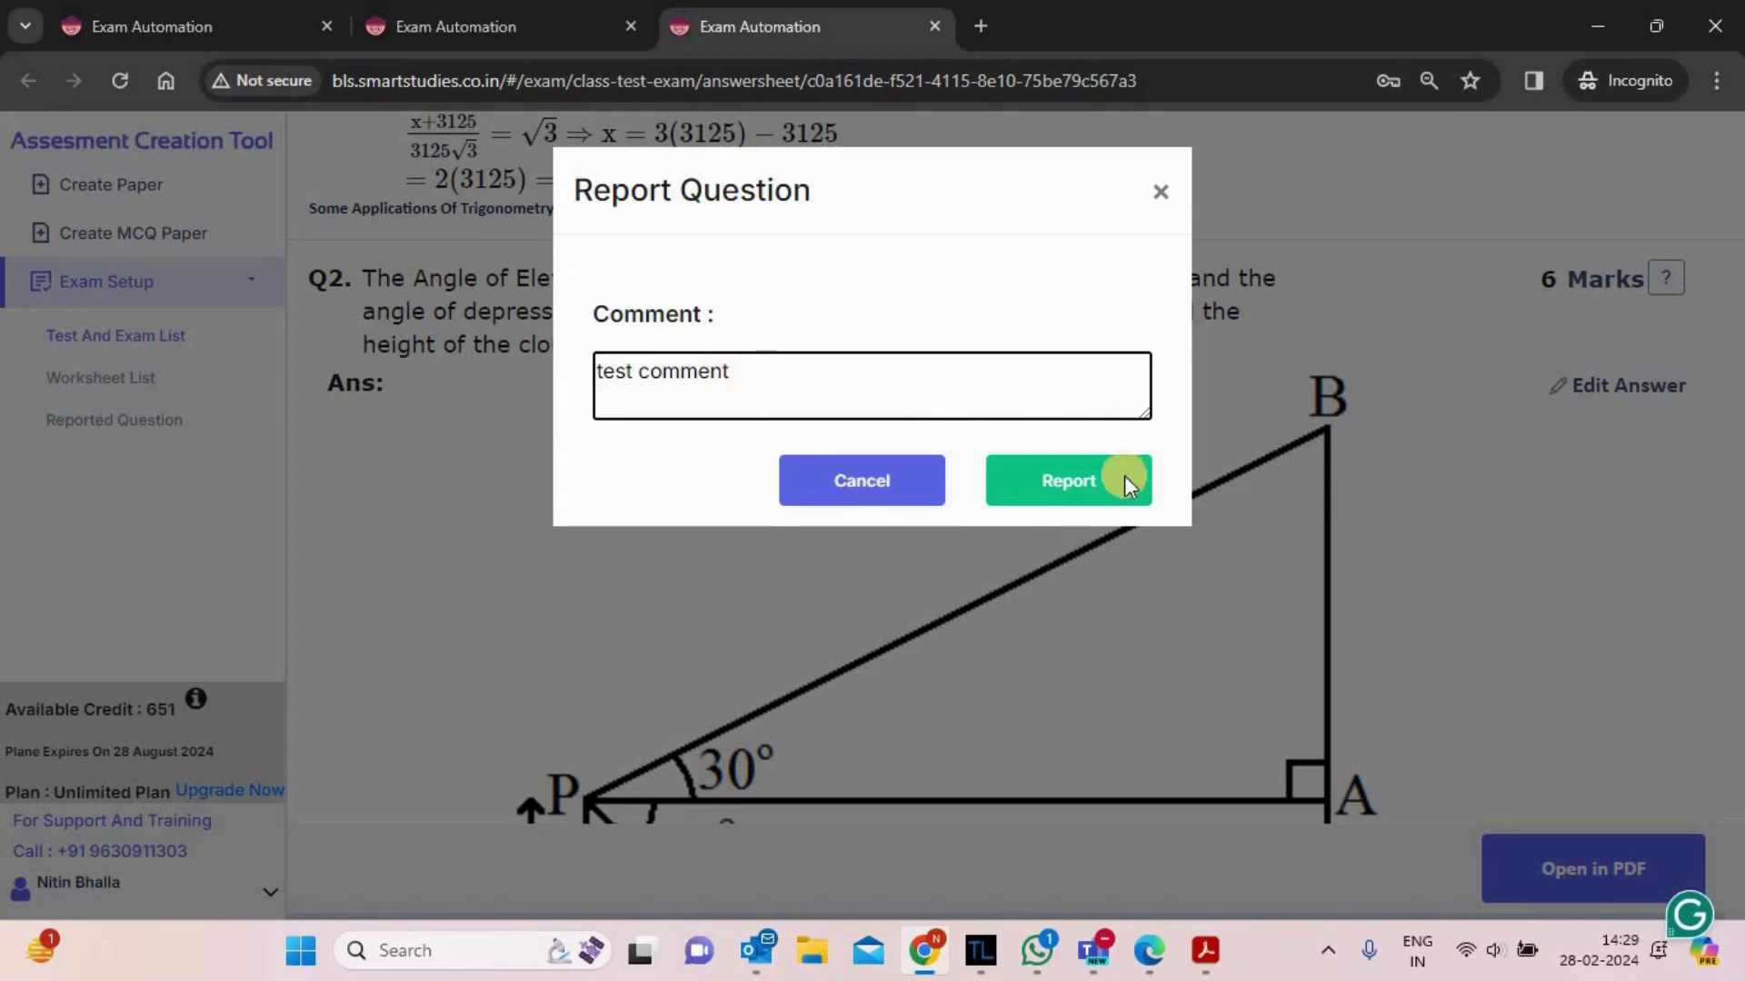
click(1126, 480)
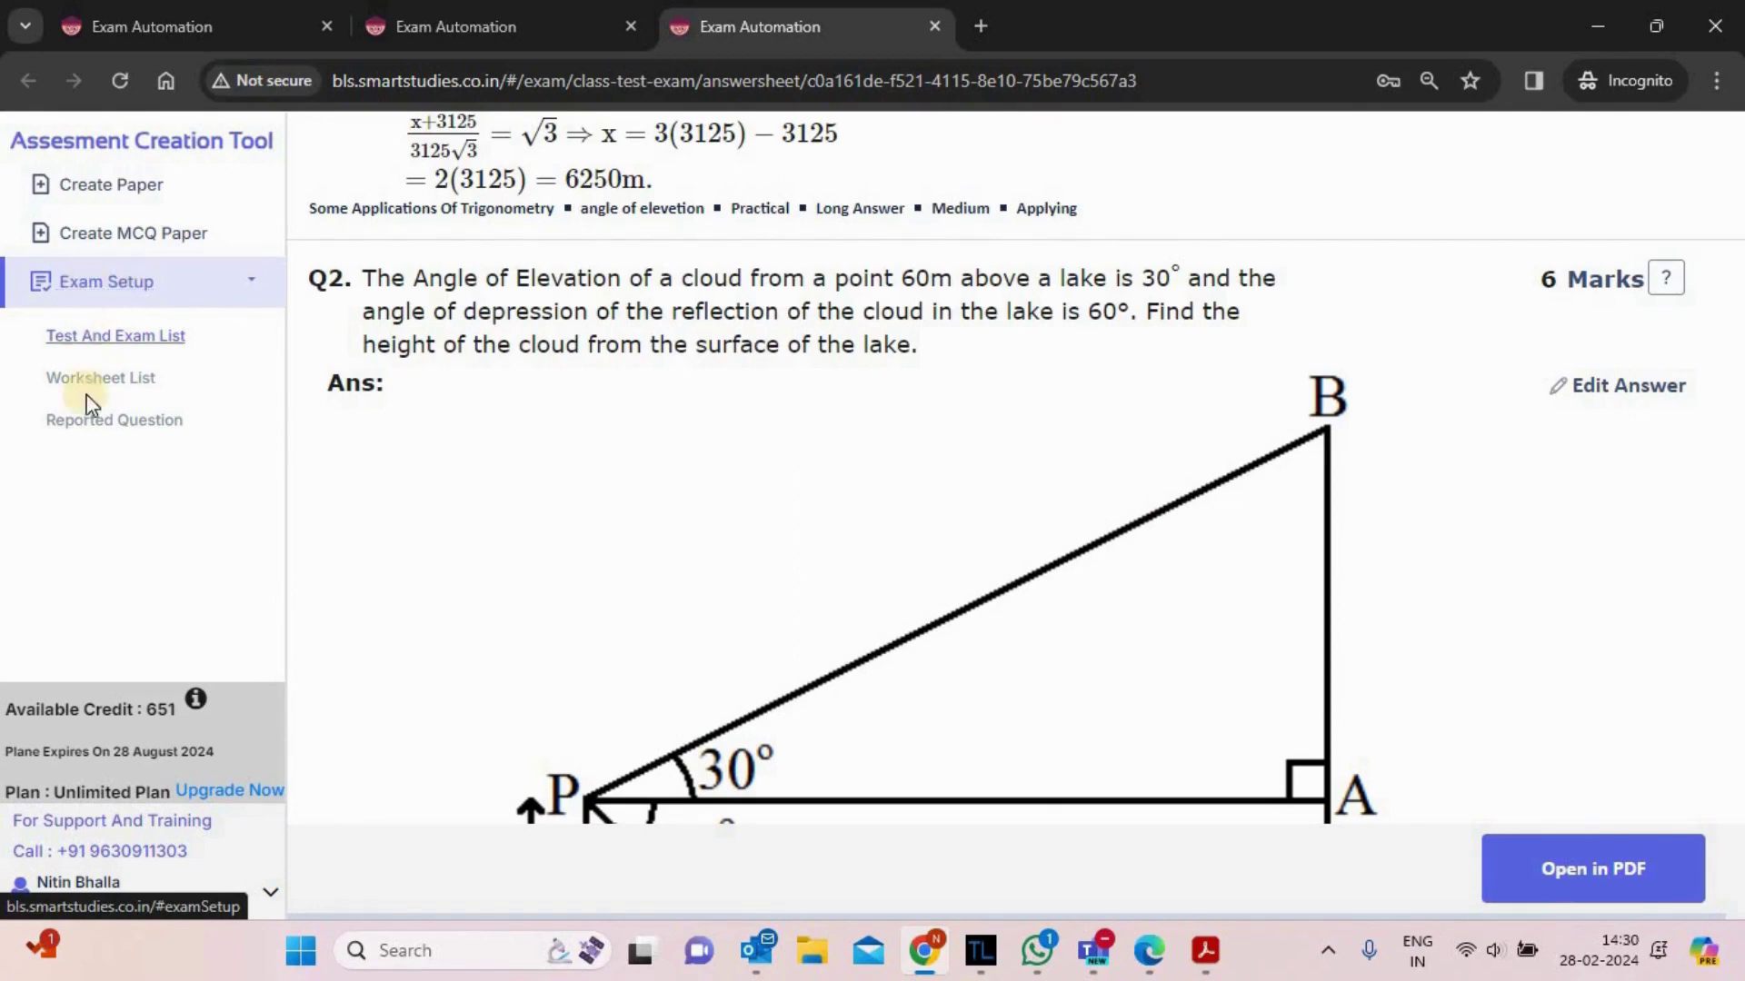
- Read the reported questions' 'We Will Update' resolved comment, then return to the Test And Exam List
click(88, 430)
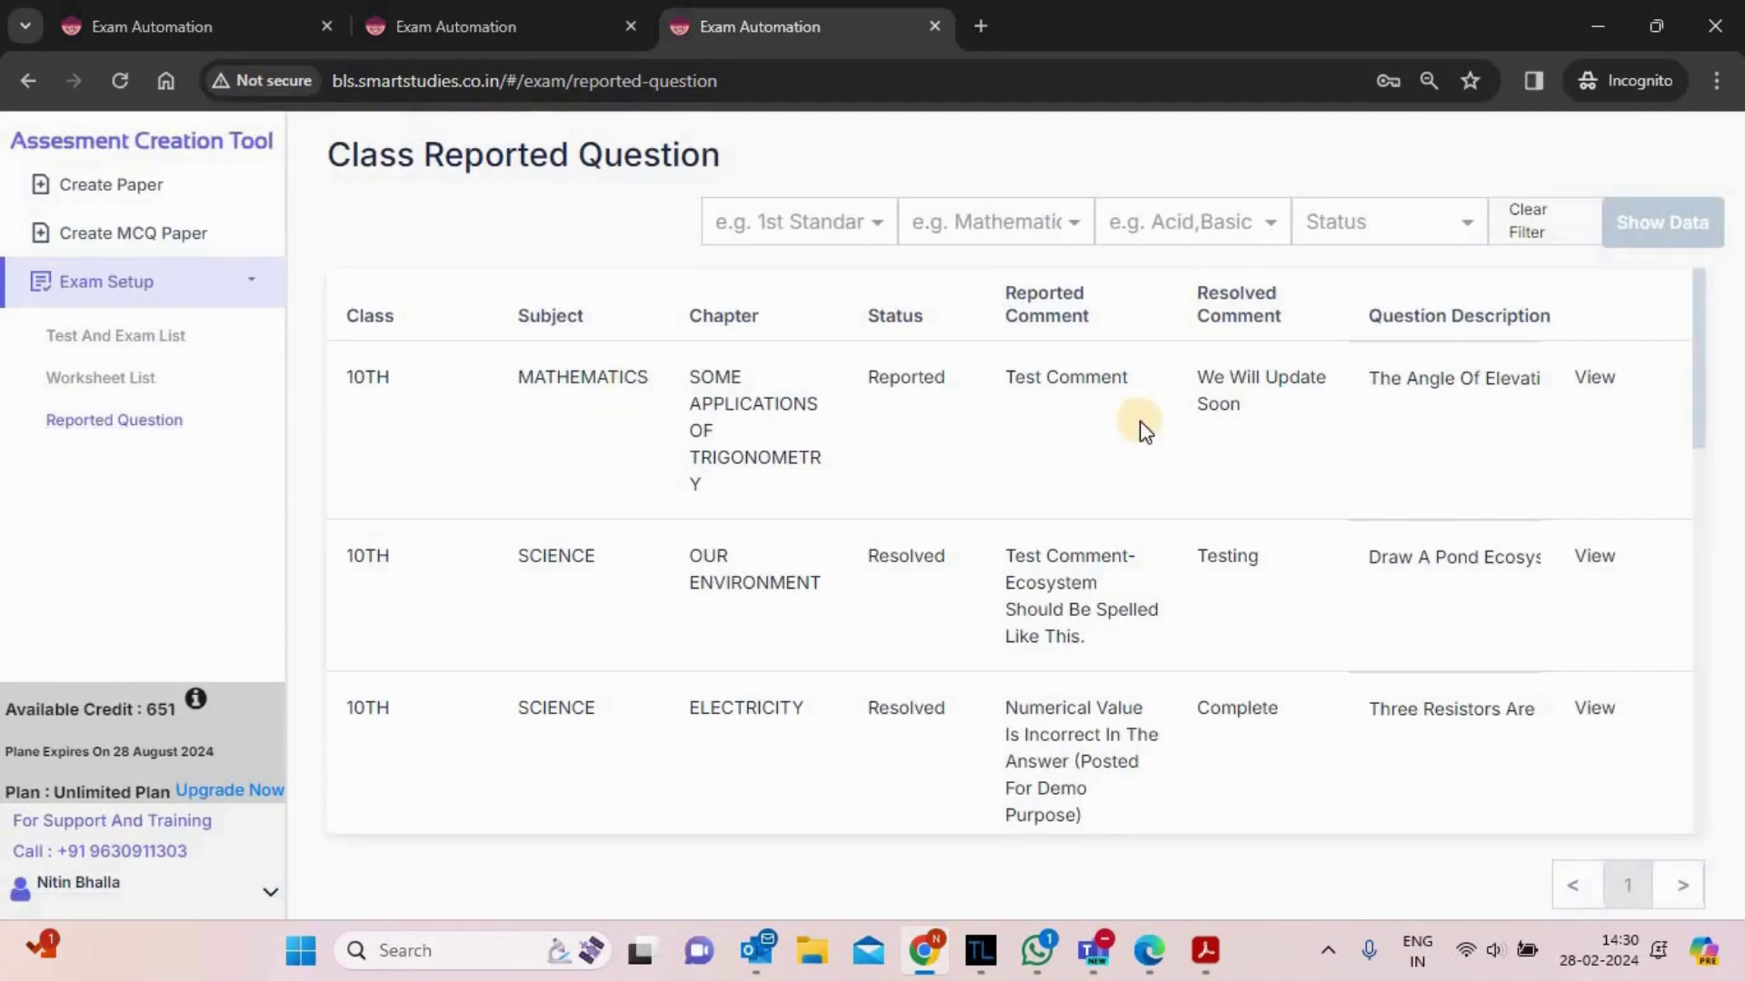
drag(1192, 373, 1344, 394)
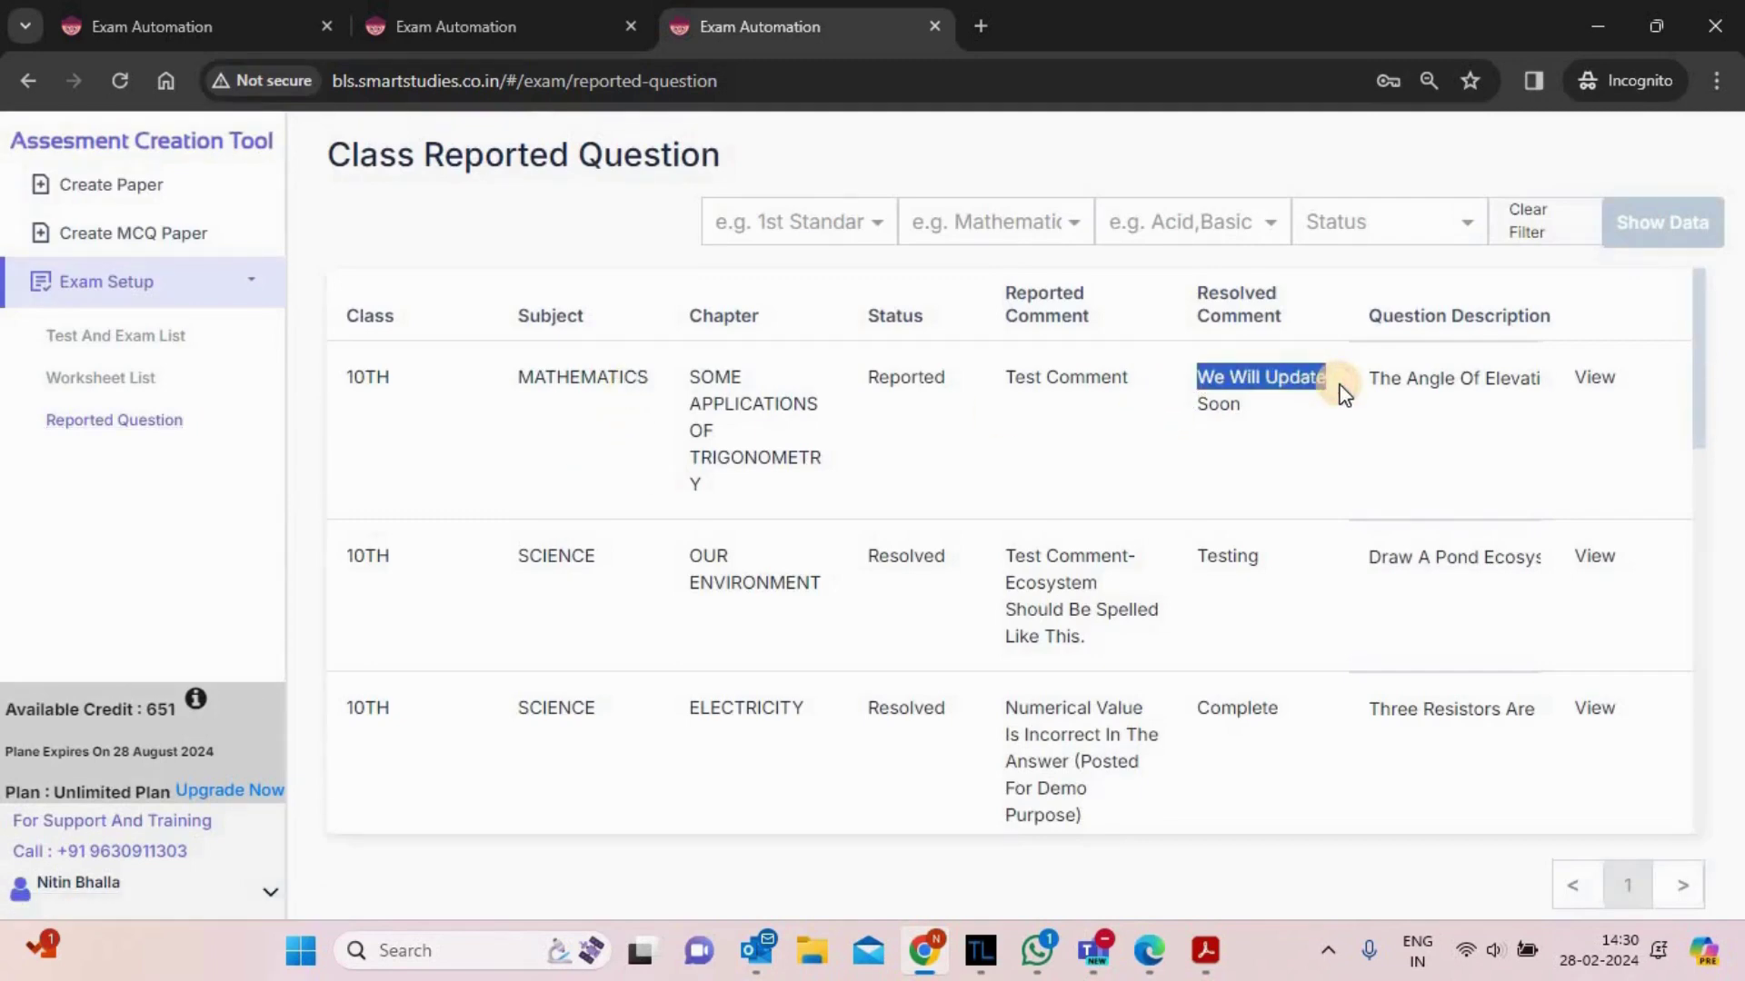
triple_click(1170, 401)
click(1198, 446)
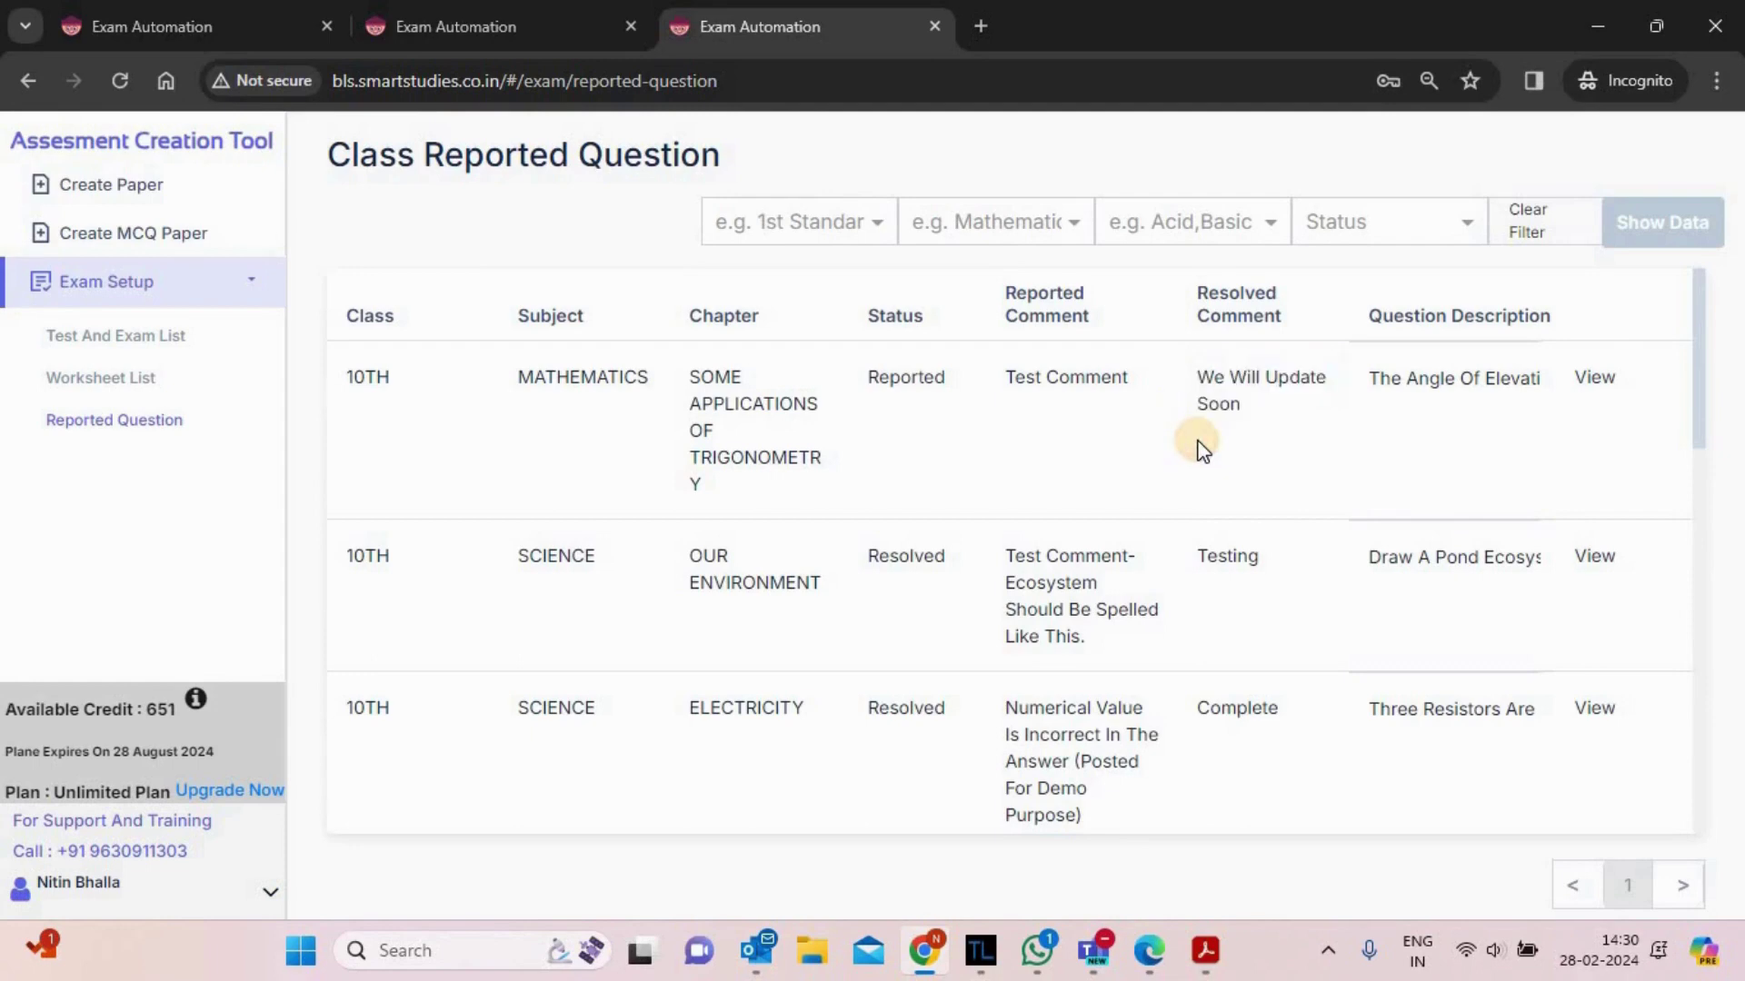
click(85, 338)
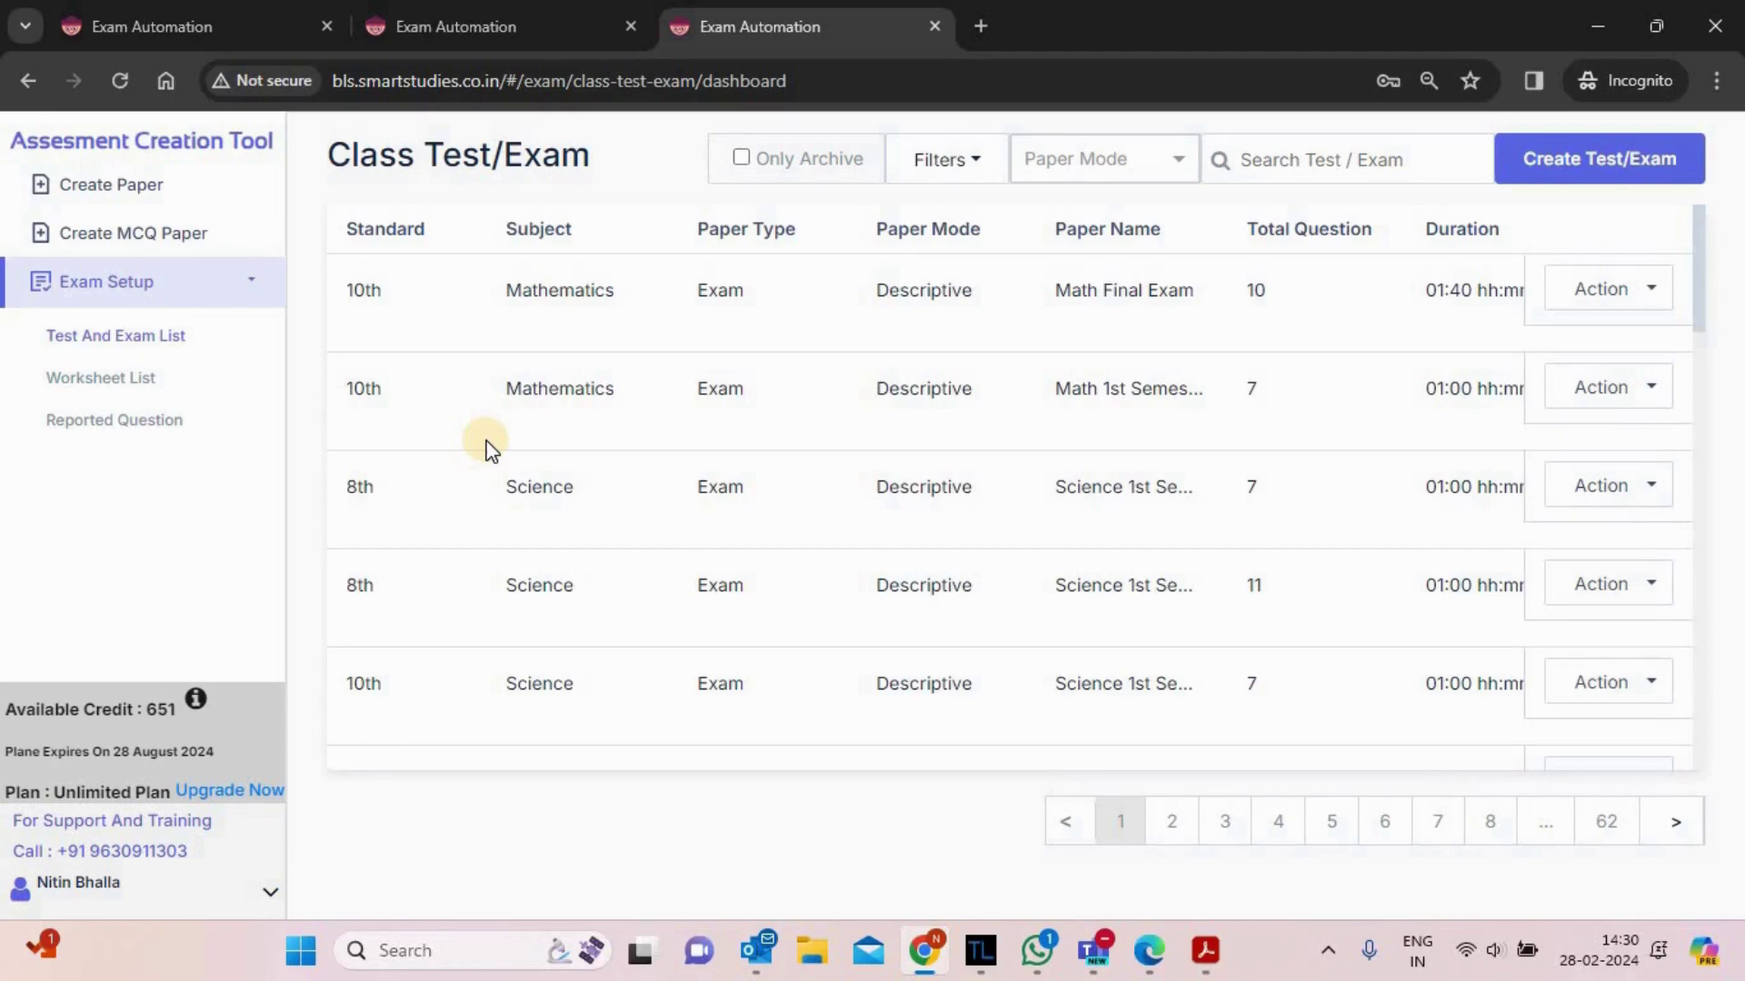
- Archive the 10th Social Studies paper via its Action dropdown's Archive Paper option
drag(346, 292, 705, 330)
click(648, 343)
drag(1699, 272, 1676, 513)
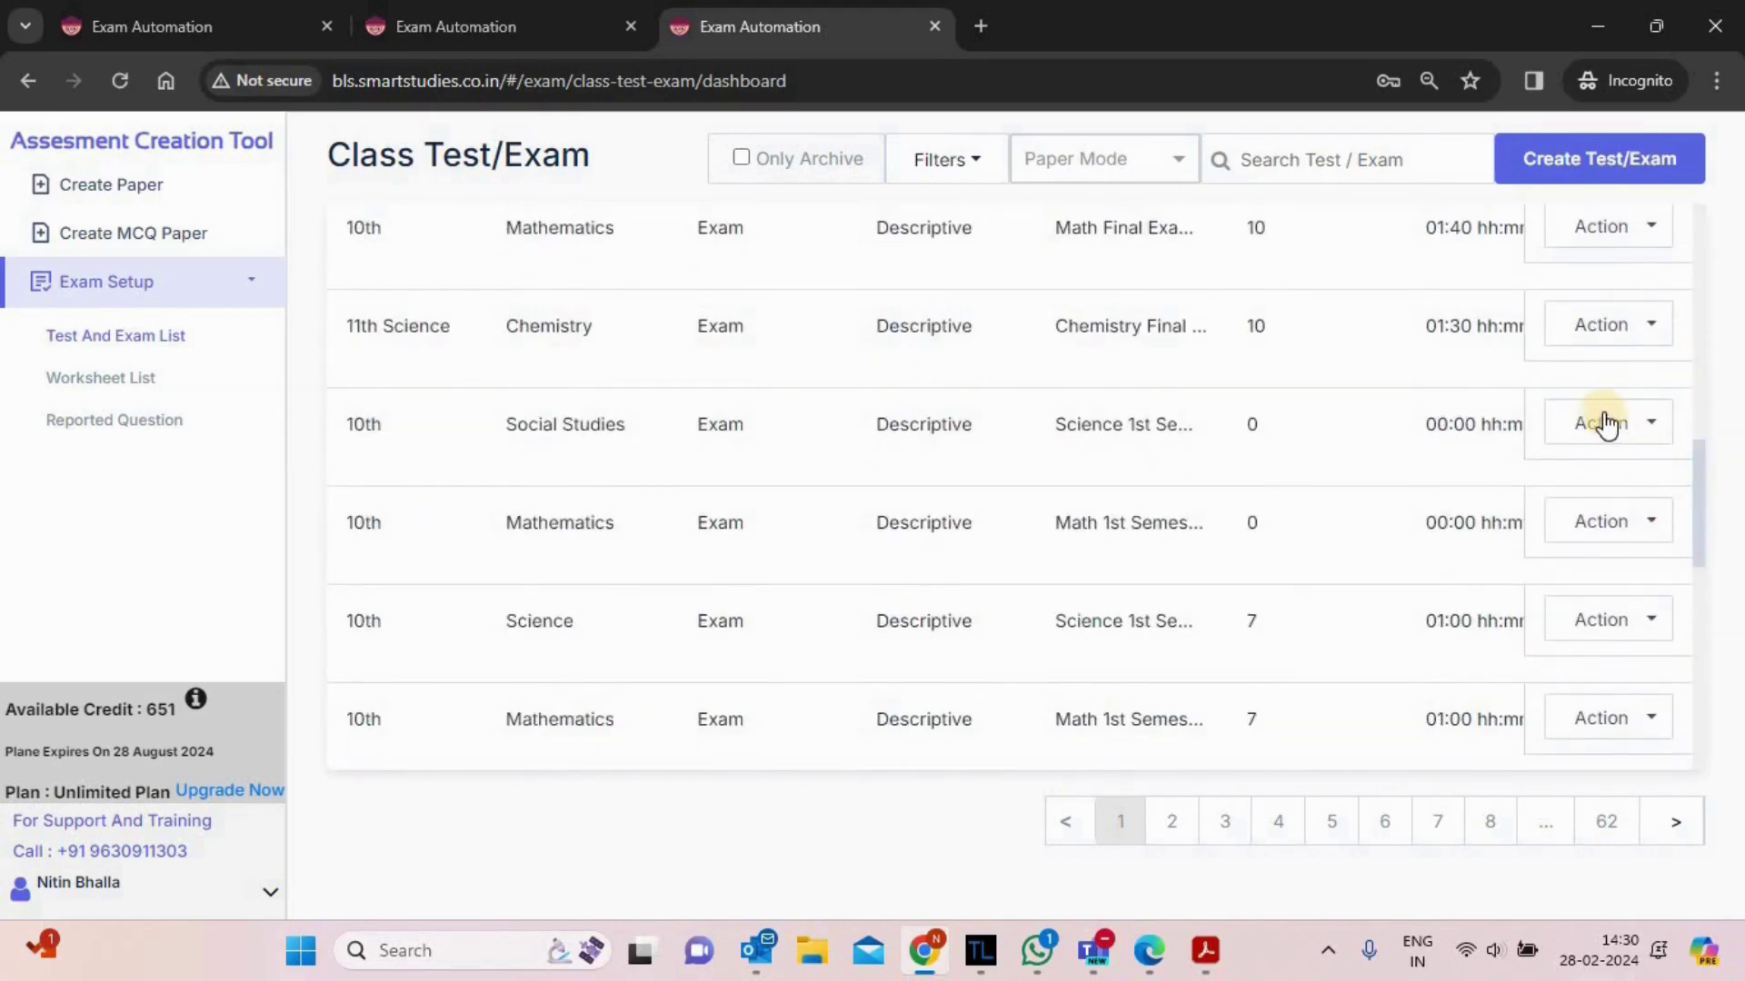
click(1592, 625)
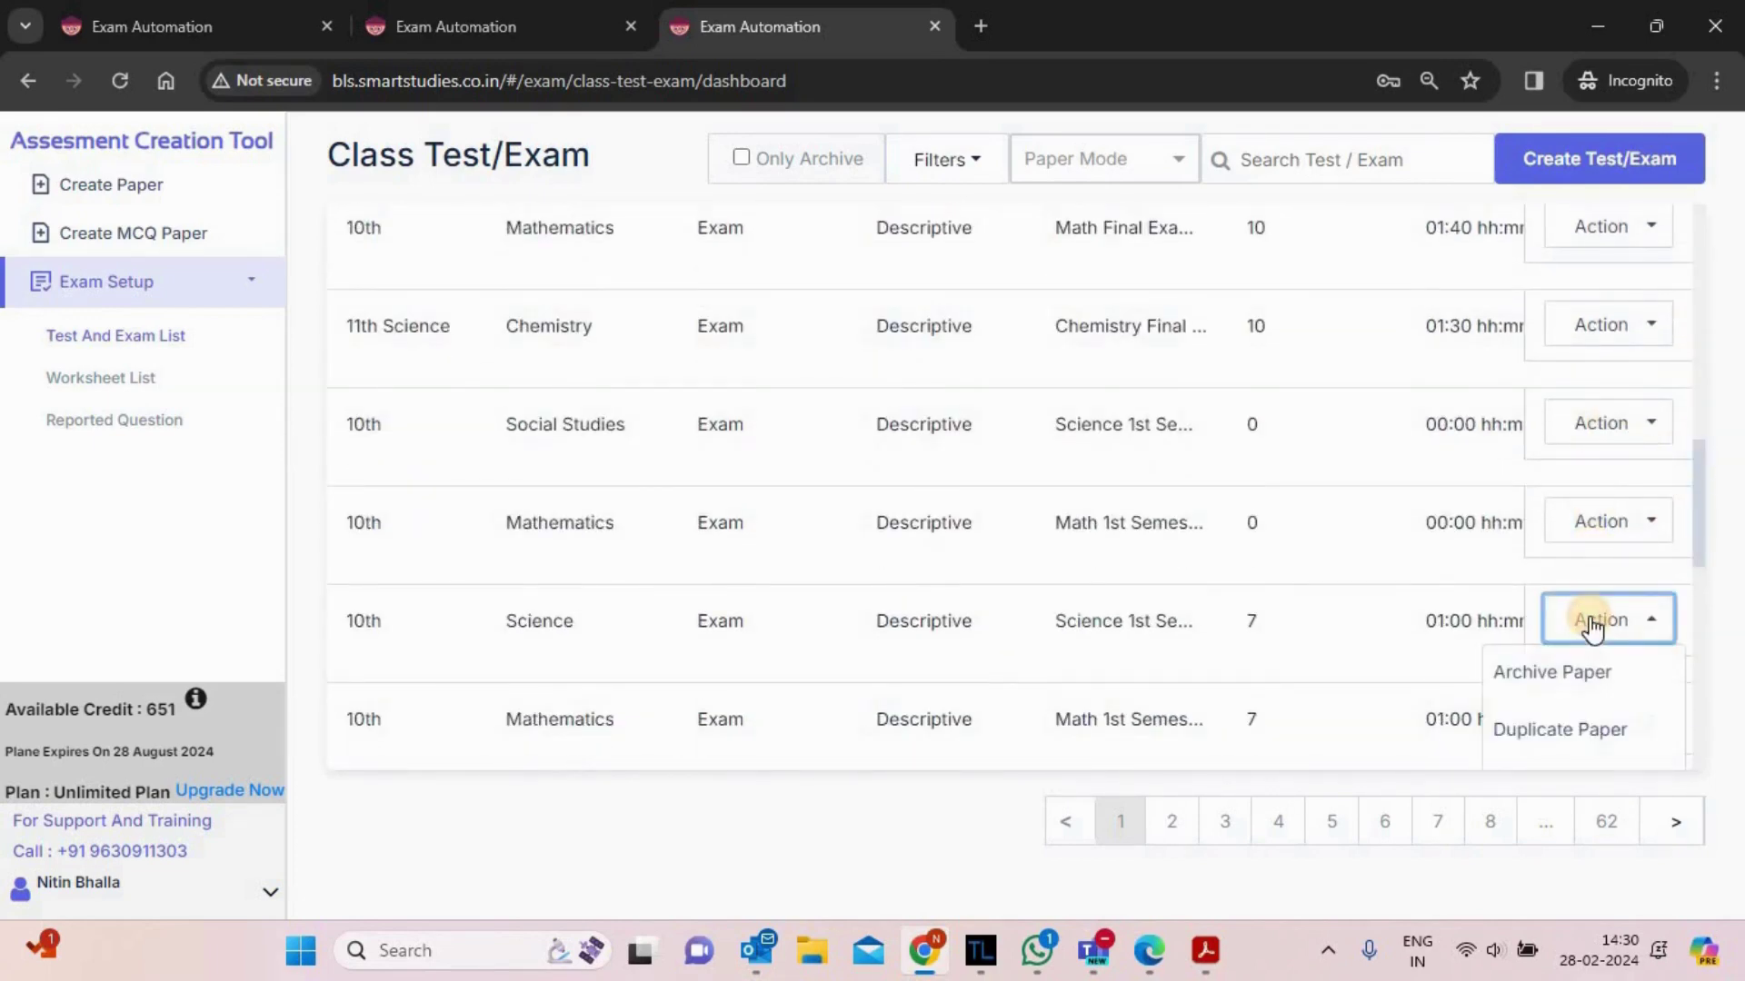
click(1603, 427)
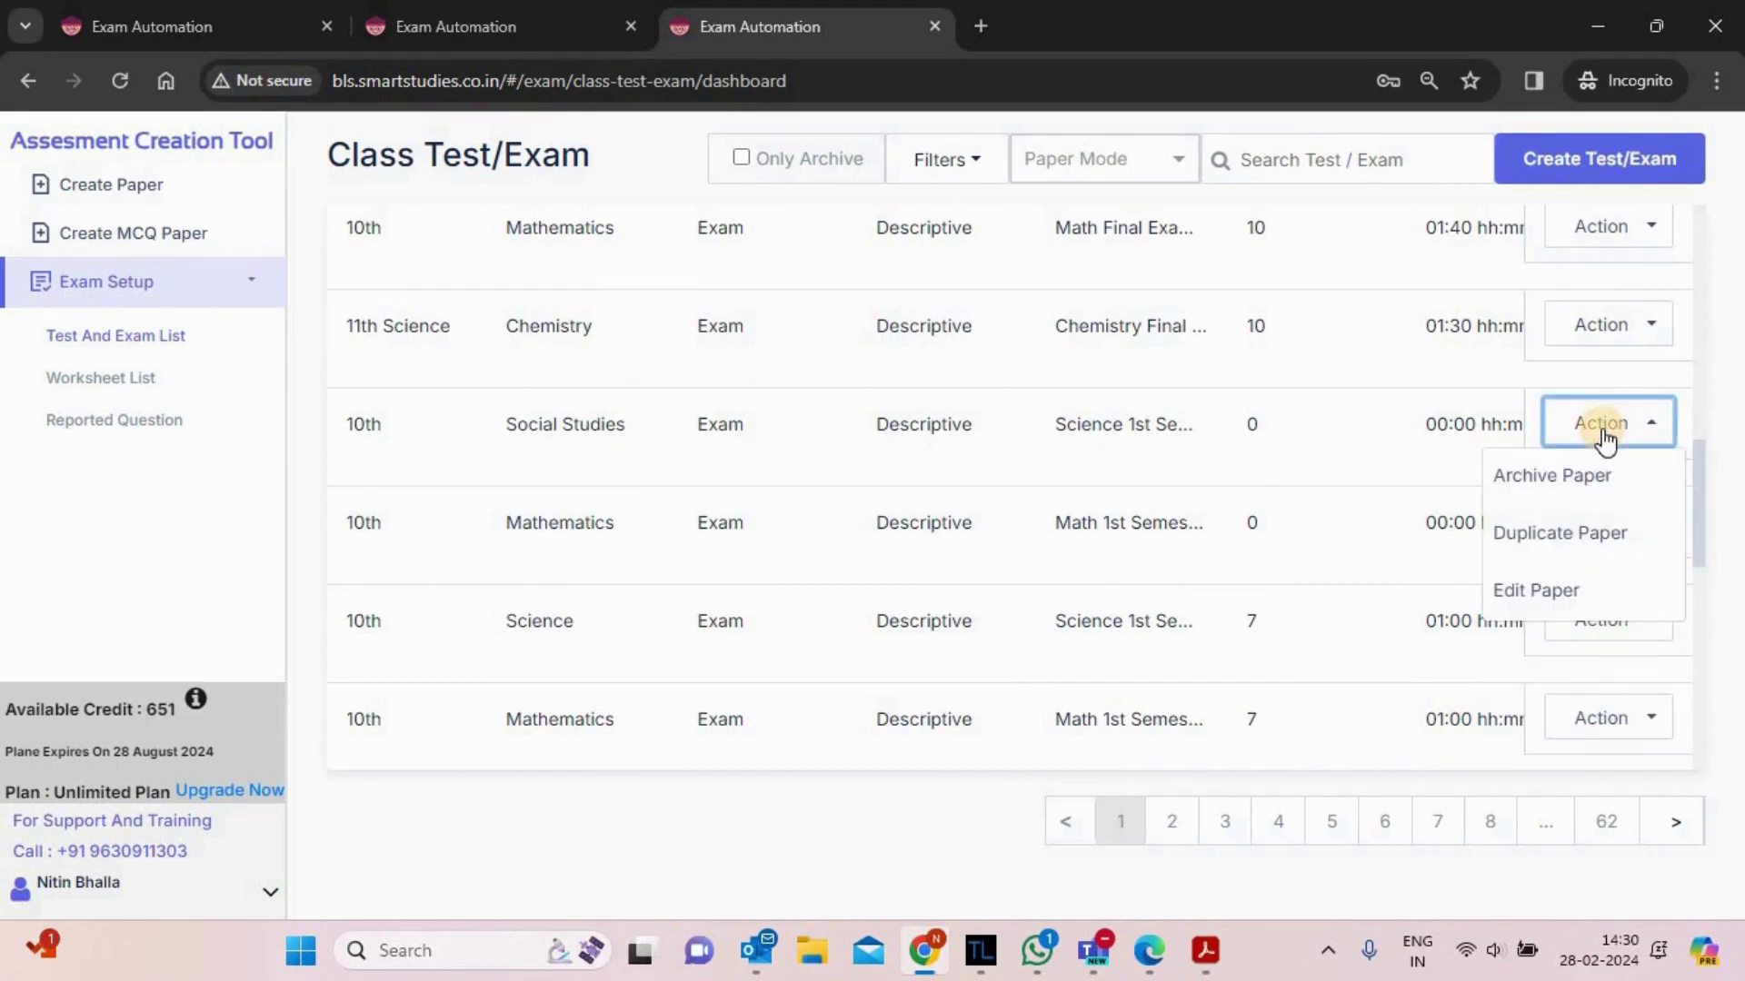
click(1533, 595)
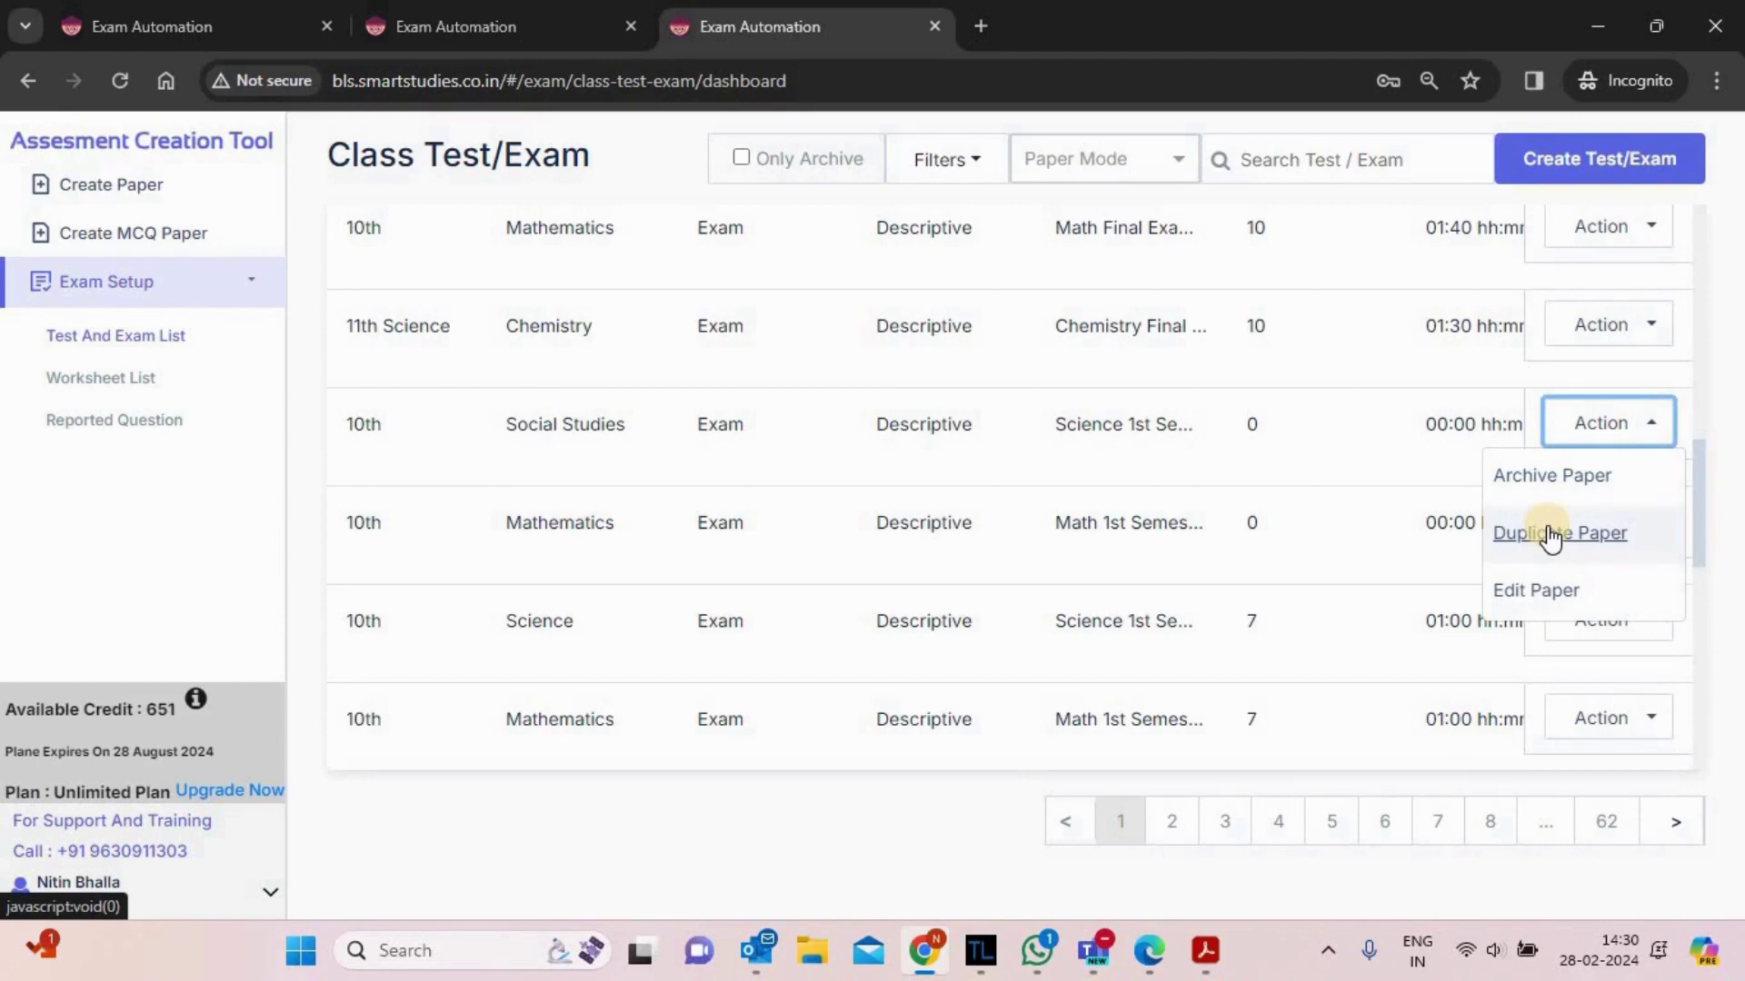
click(1548, 473)
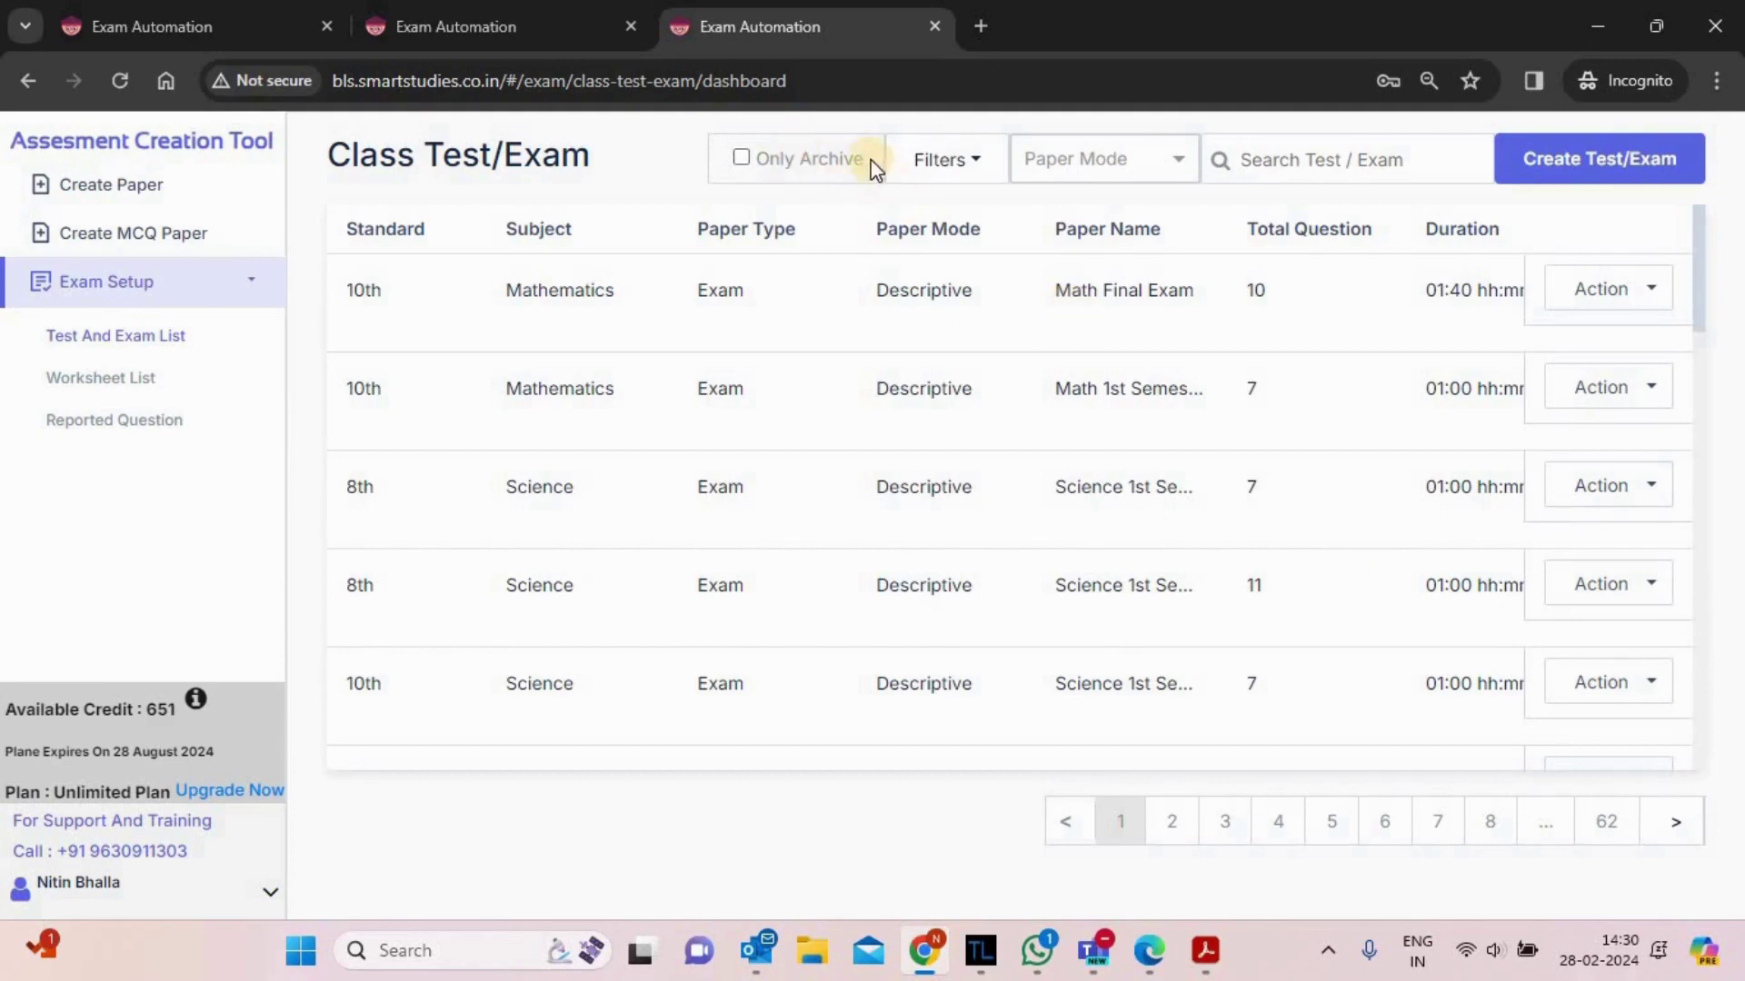
drag(872, 167, 661, 147)
click(662, 147)
click(741, 158)
drag(1699, 266, 1702, 488)
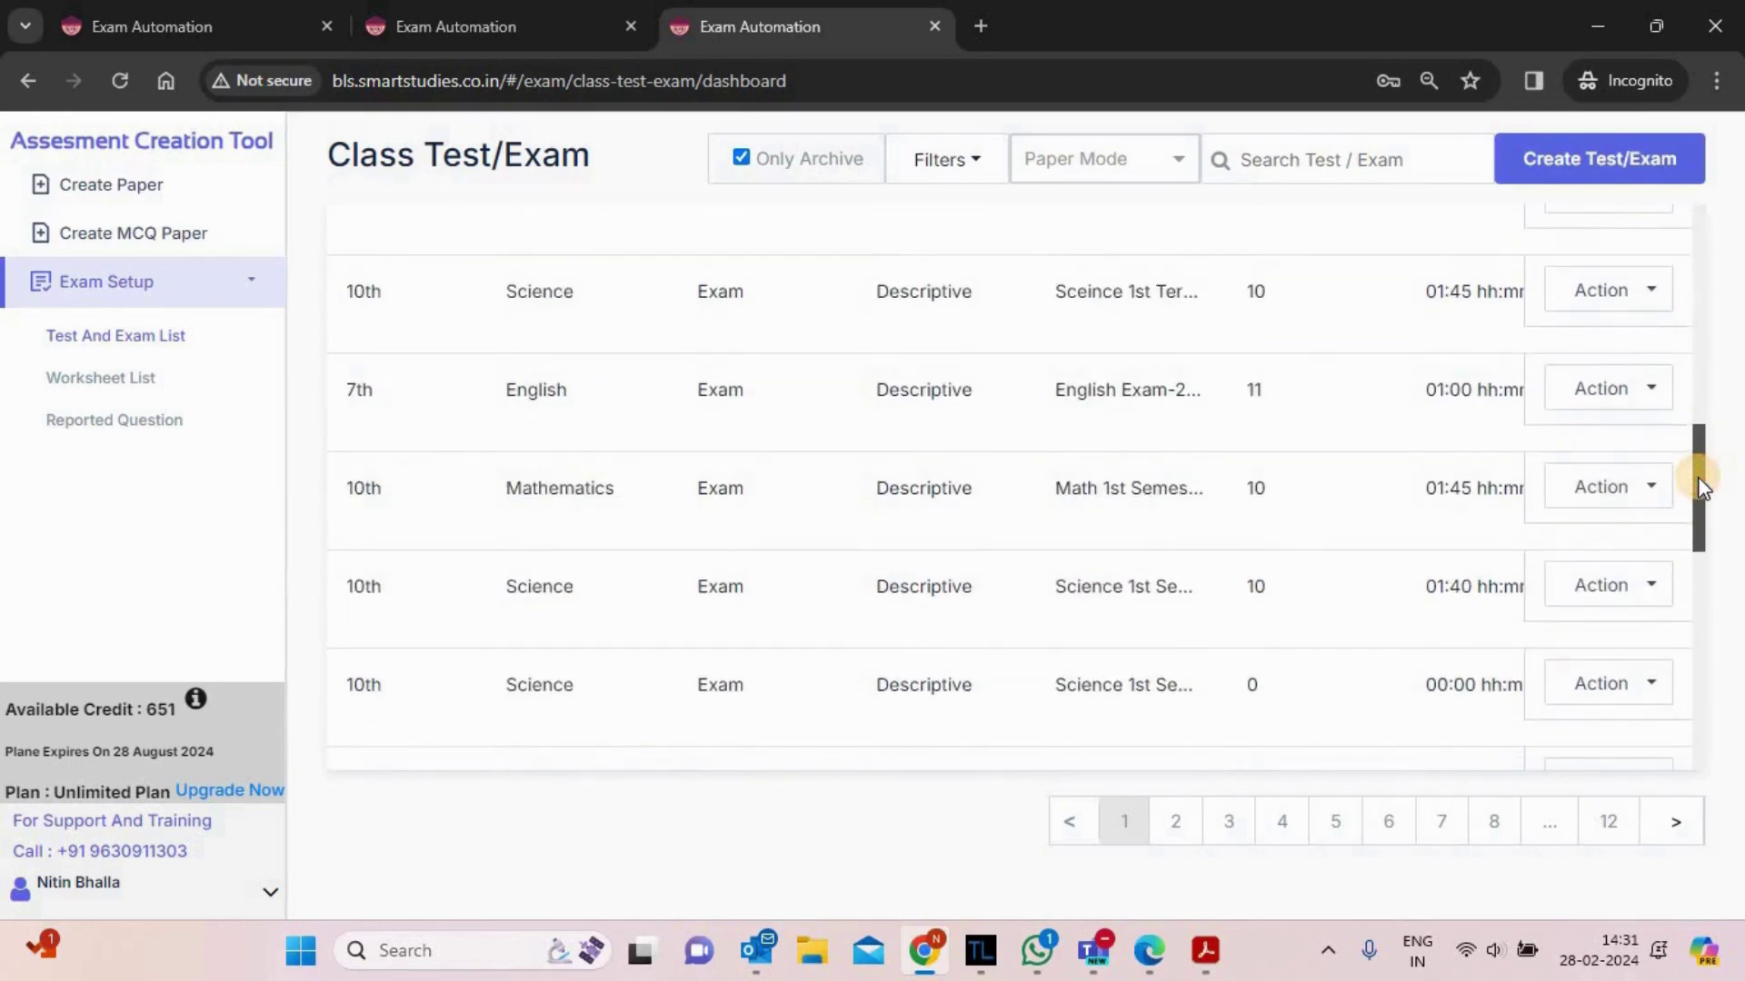
click(1601, 393)
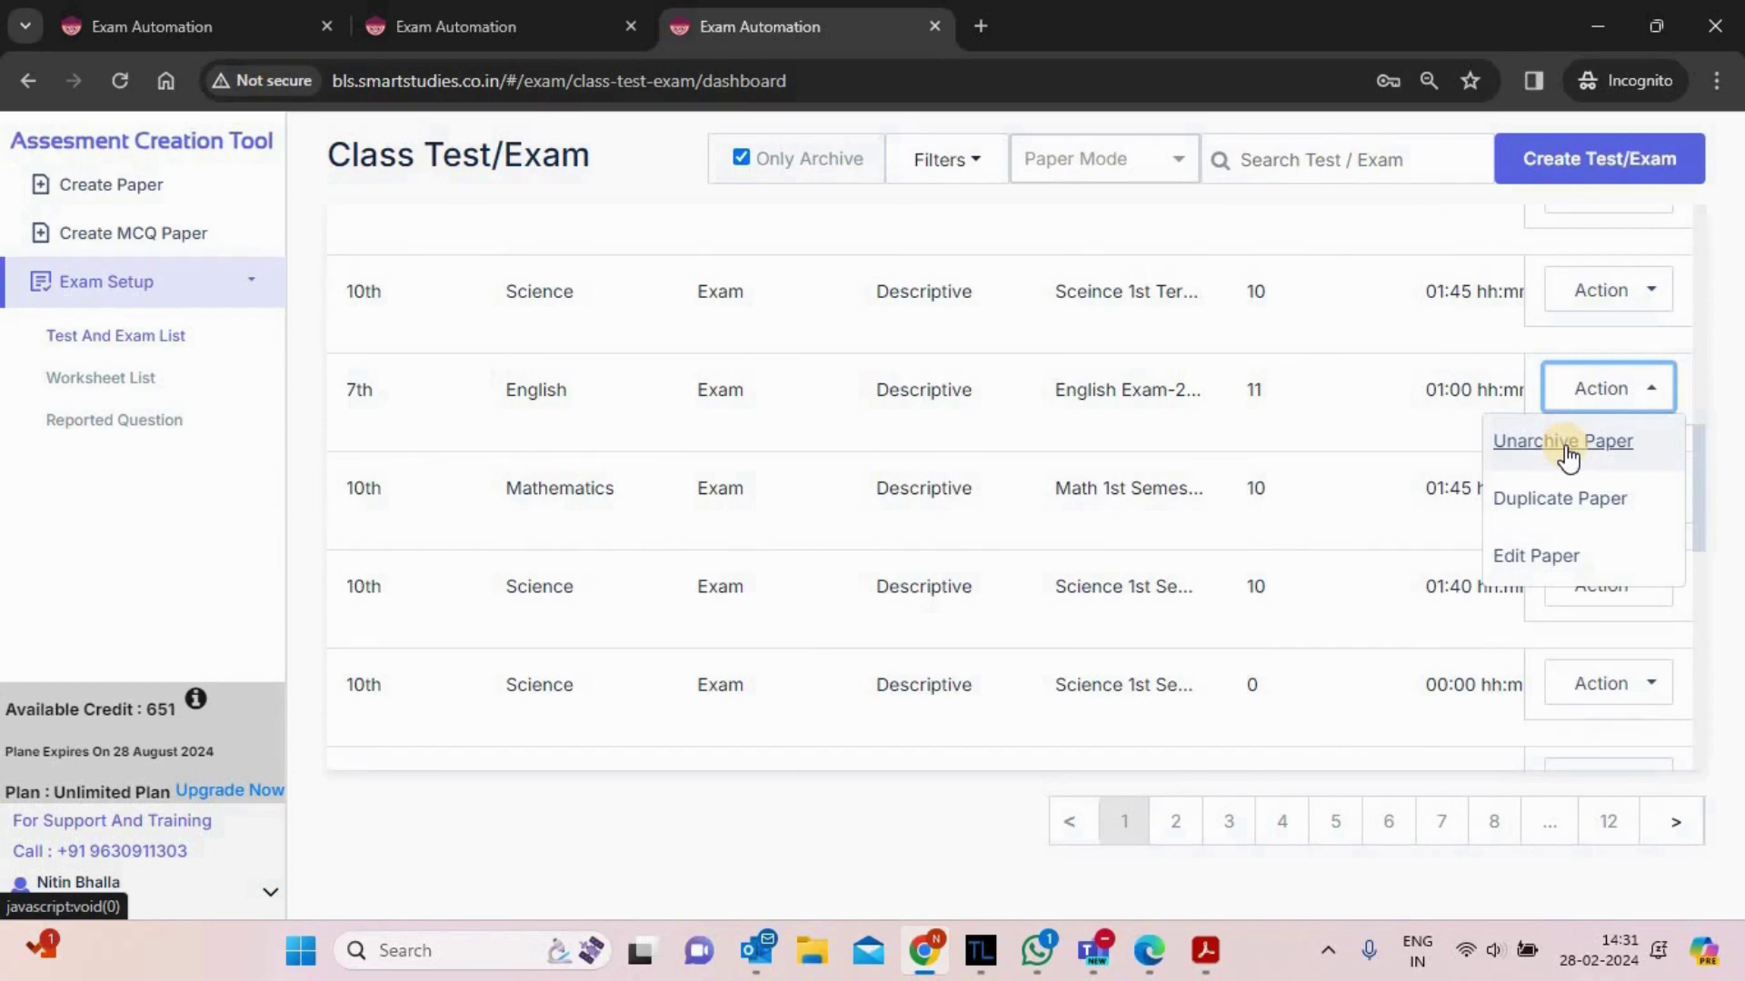
click(740, 158)
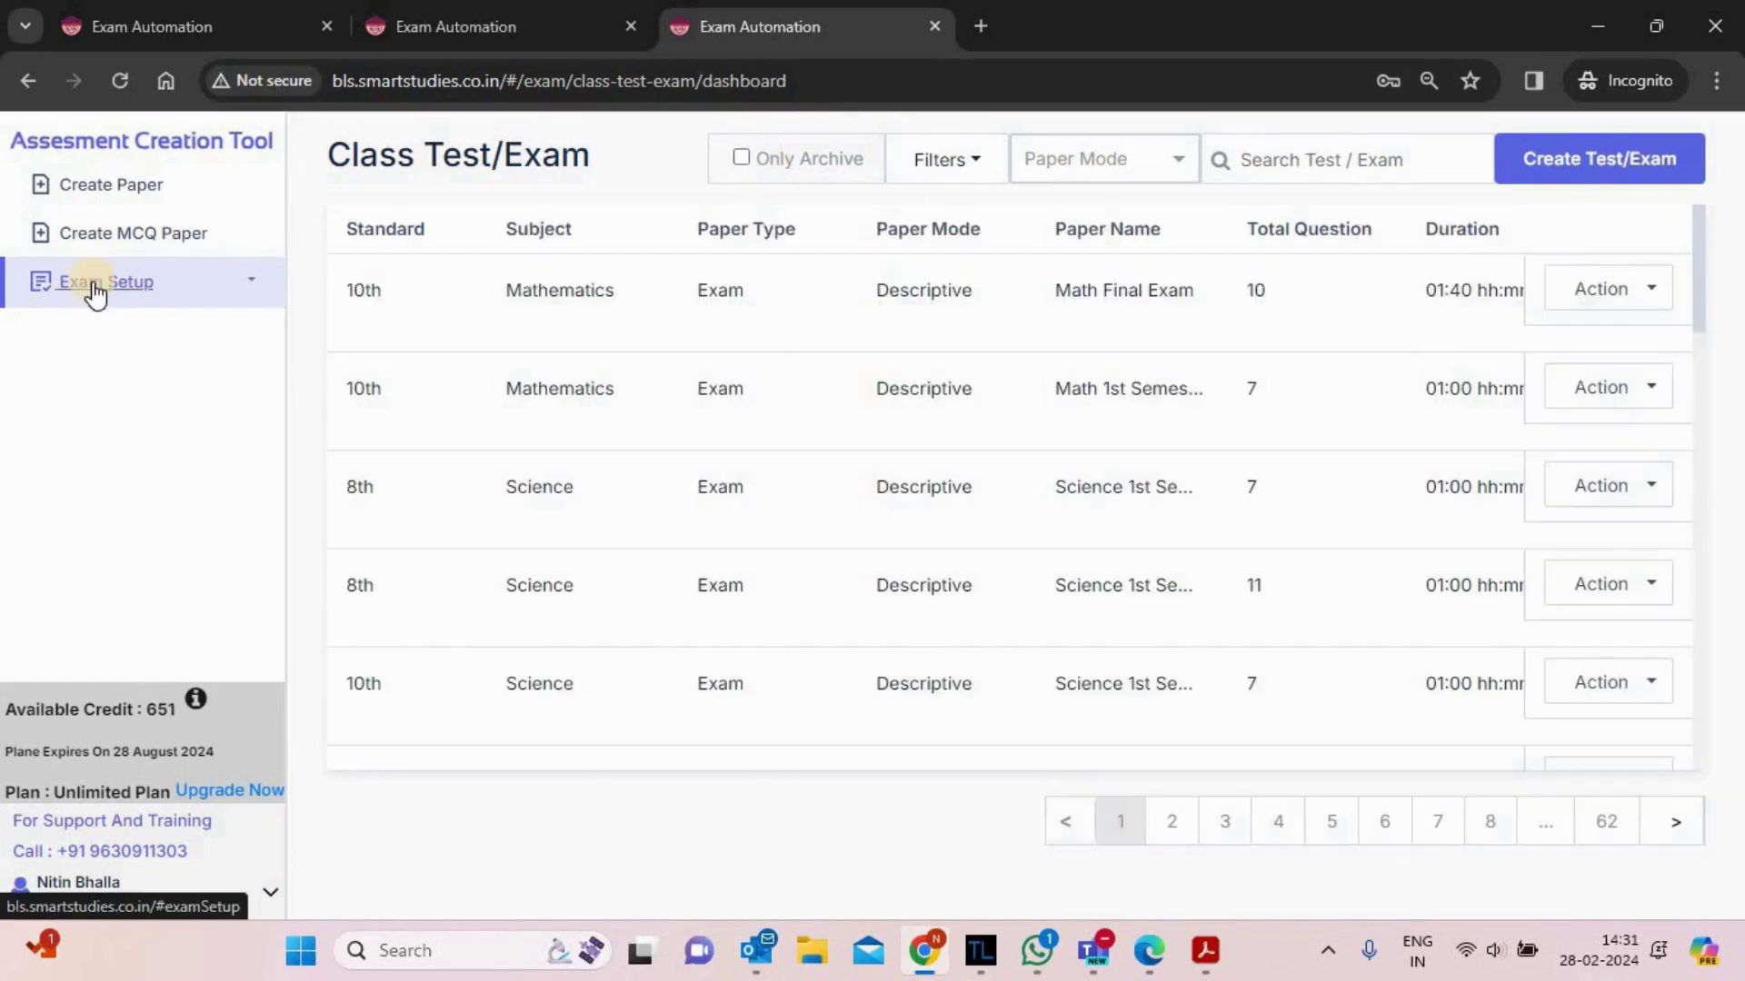
click(95, 289)
- View the Worksheet List, then start a blank Create MCQ Paper form
click(88, 382)
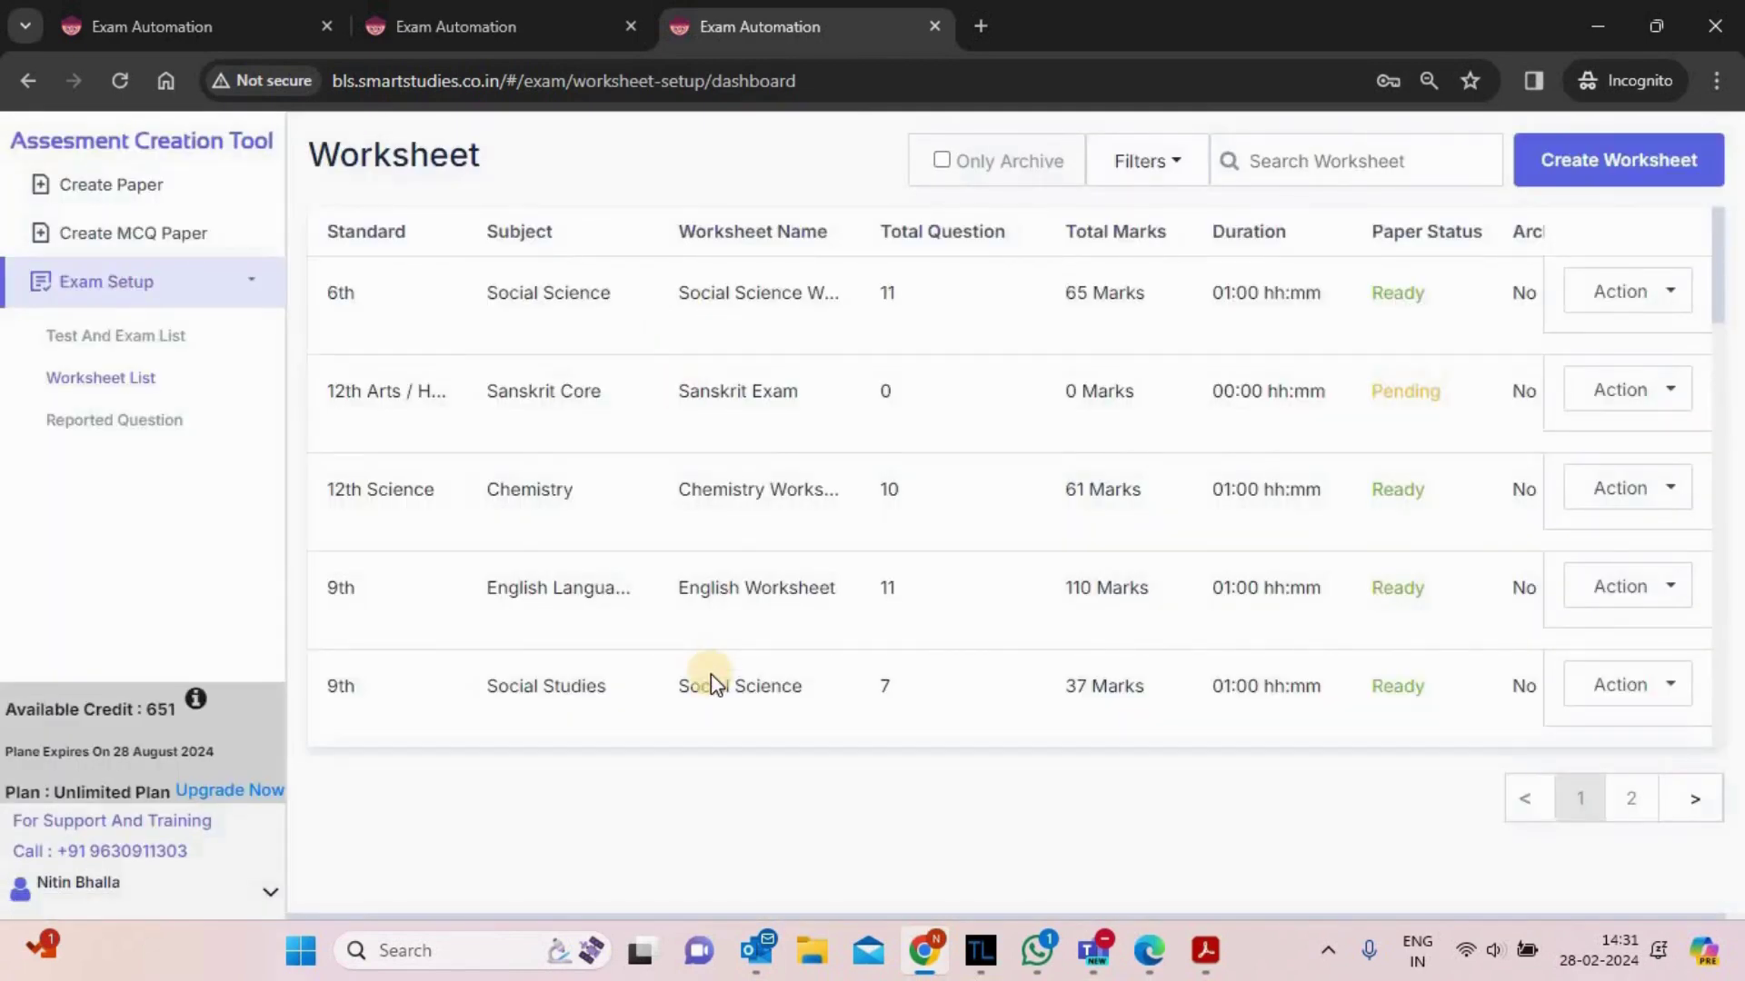
click(119, 240)
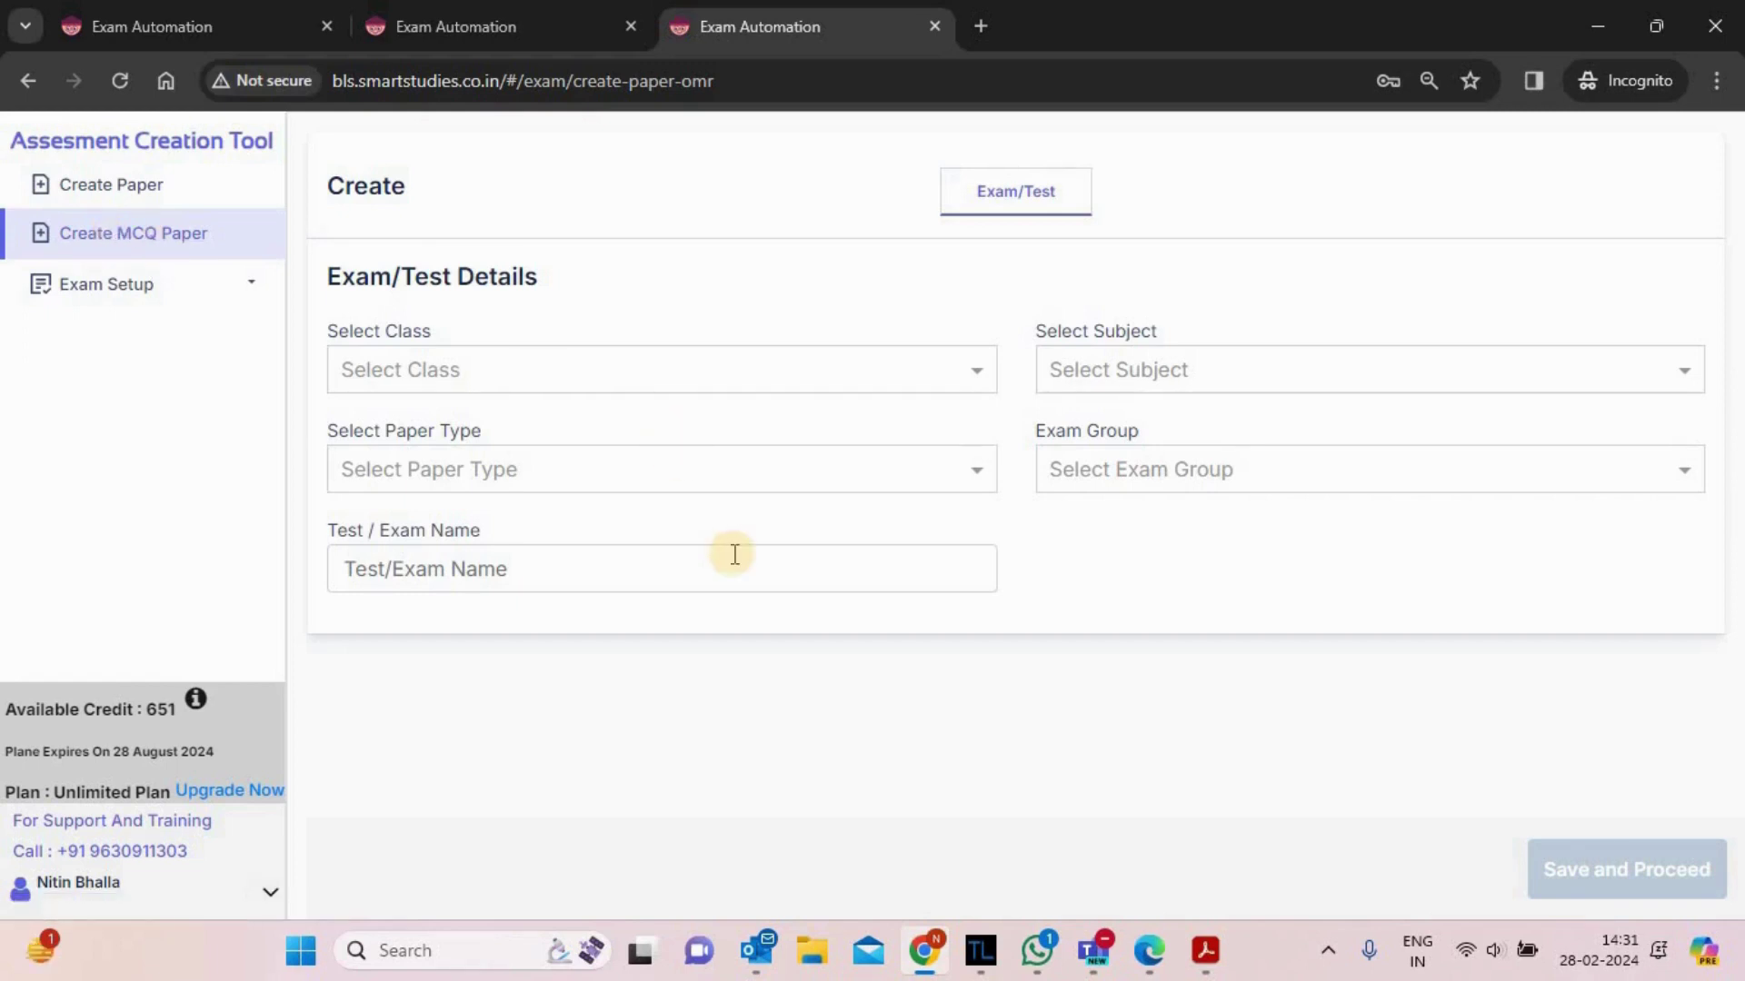
click(107, 189)
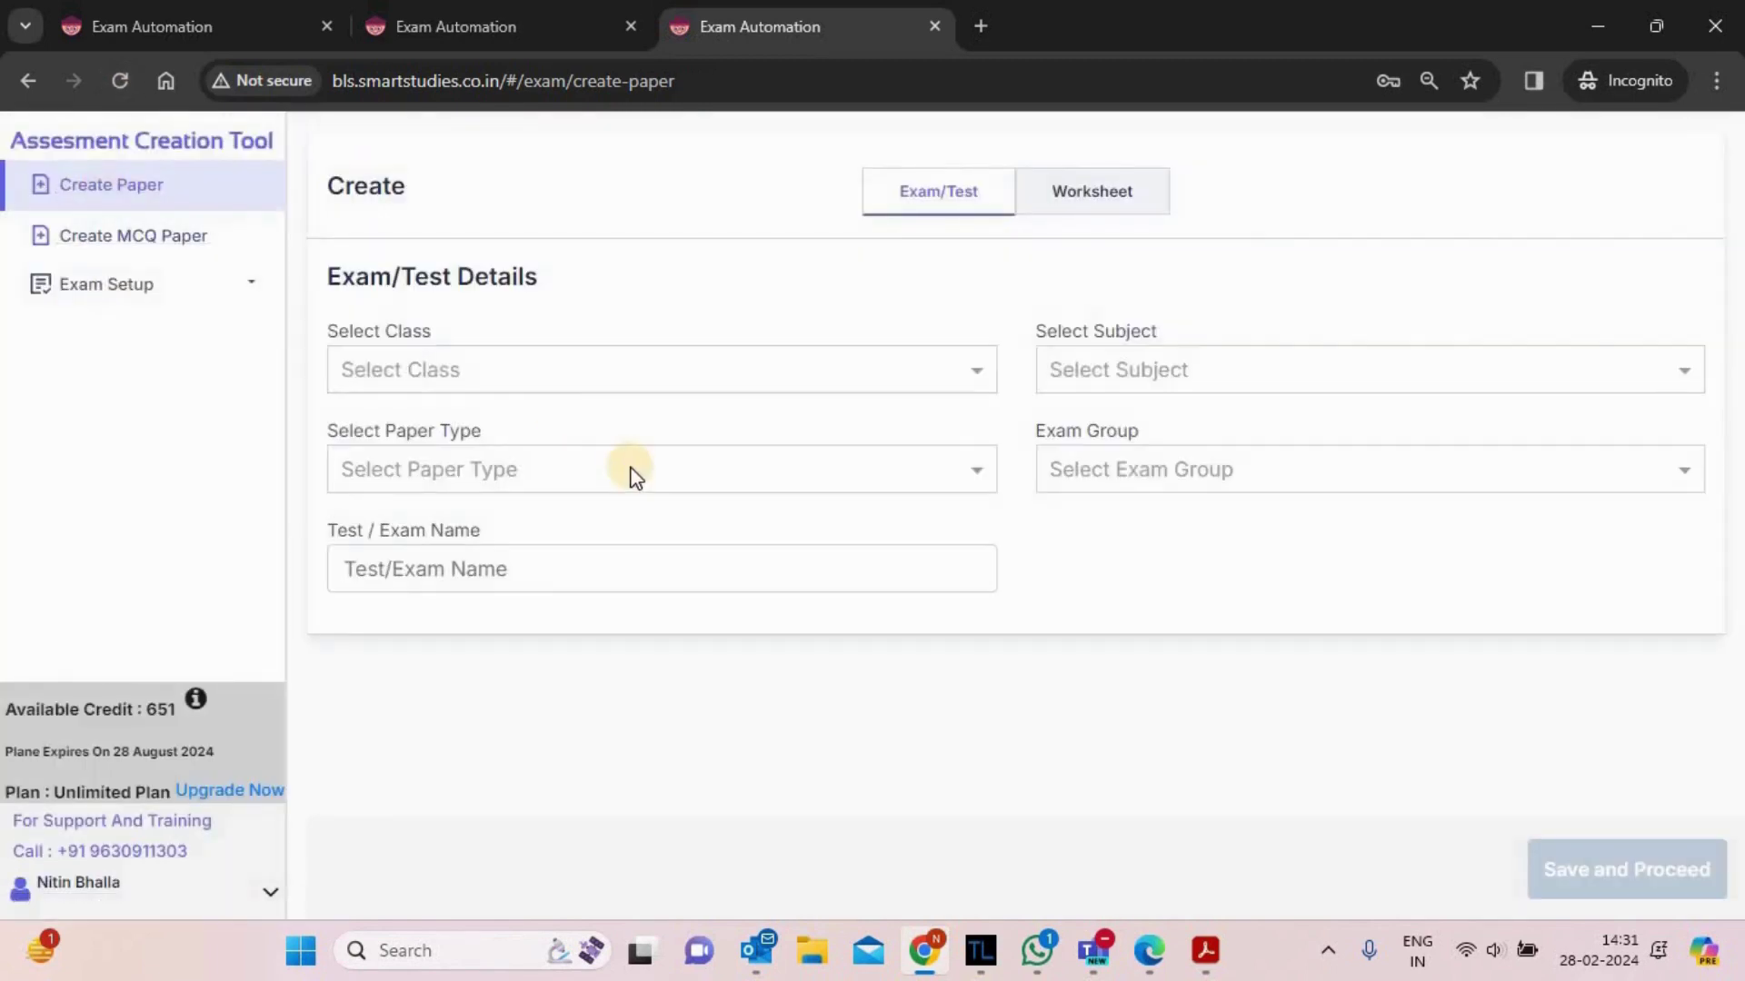